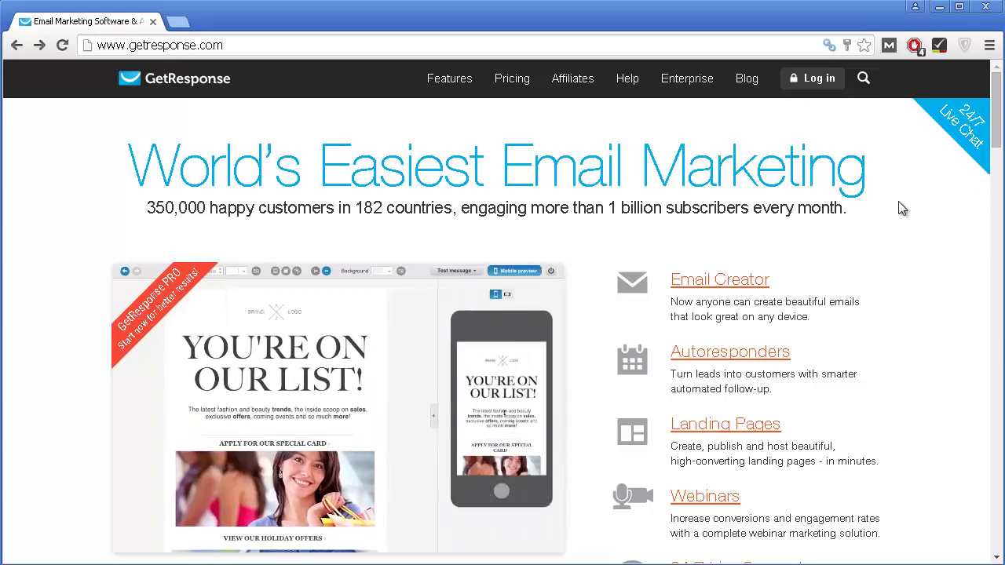
Step: Open the 30-day free trial signup and enter email, first name and password to start it
scroll(901, 214, "down", 1)
scroll(900, 210, "down", 1)
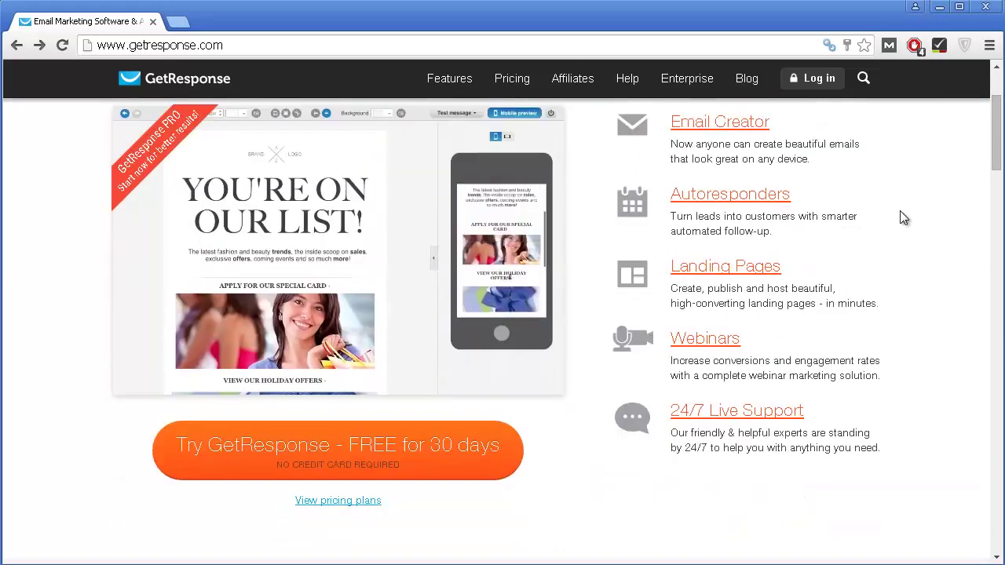
scroll(899, 210, "down", 1)
scroll(899, 212, "down", 1)
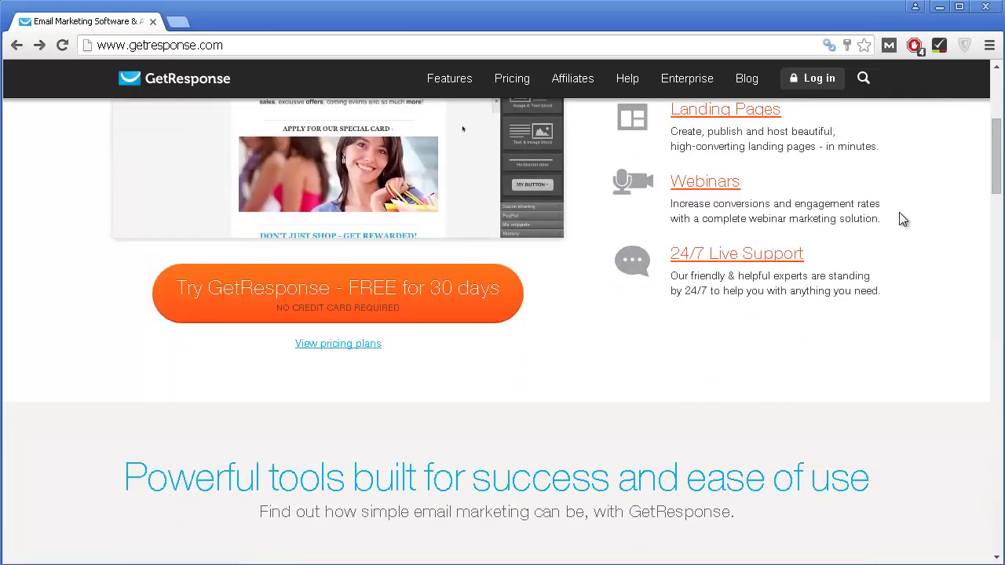
scroll(900, 220, "down", 6)
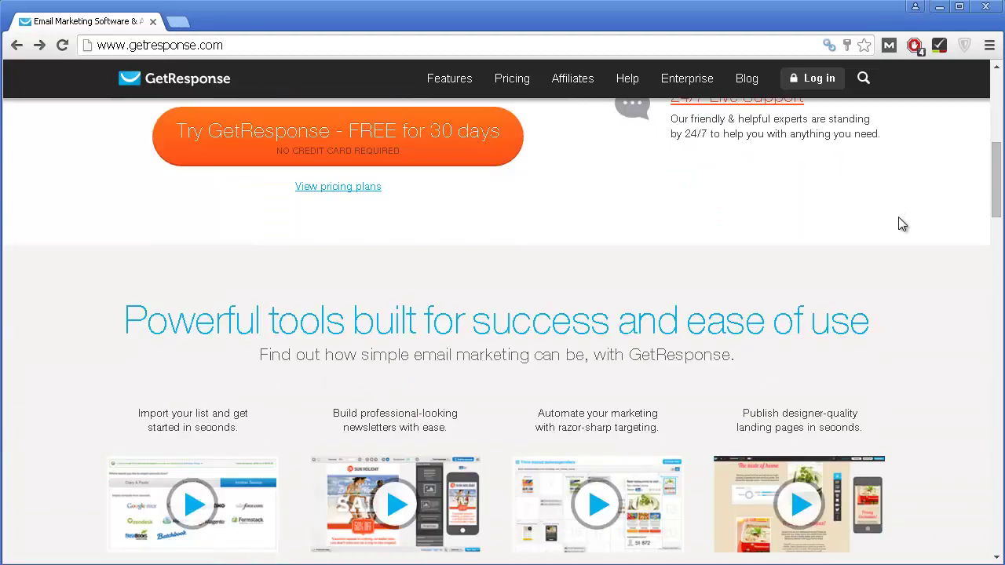
scroll(900, 226, "down", 3)
scroll(898, 212, "up", 8)
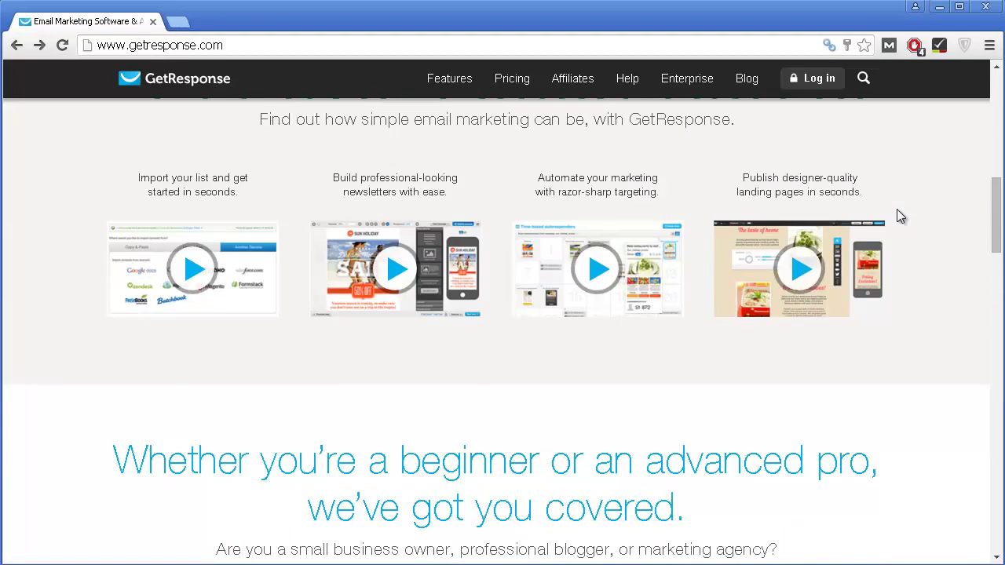
scroll(900, 209, "up", 2)
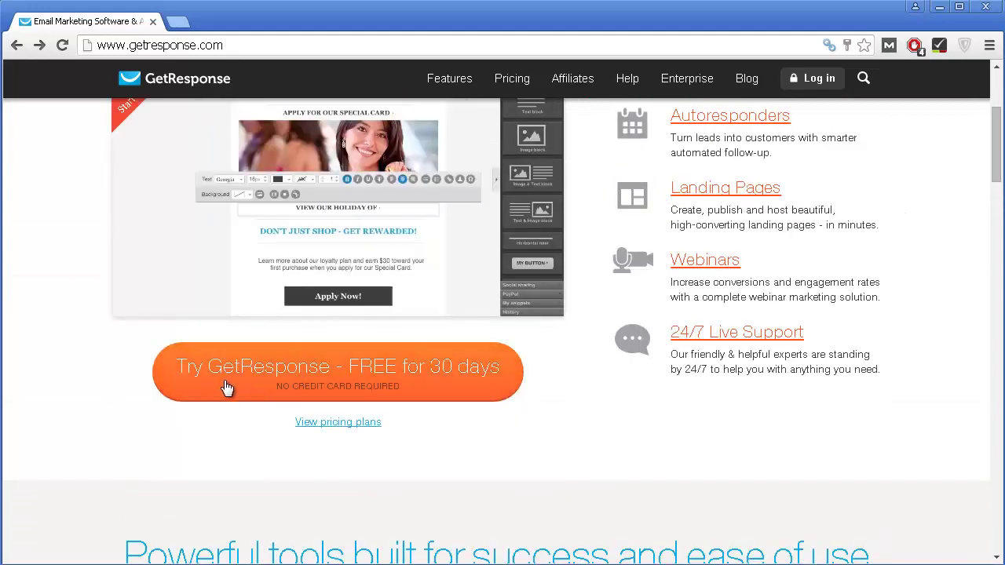
left_click(467, 375)
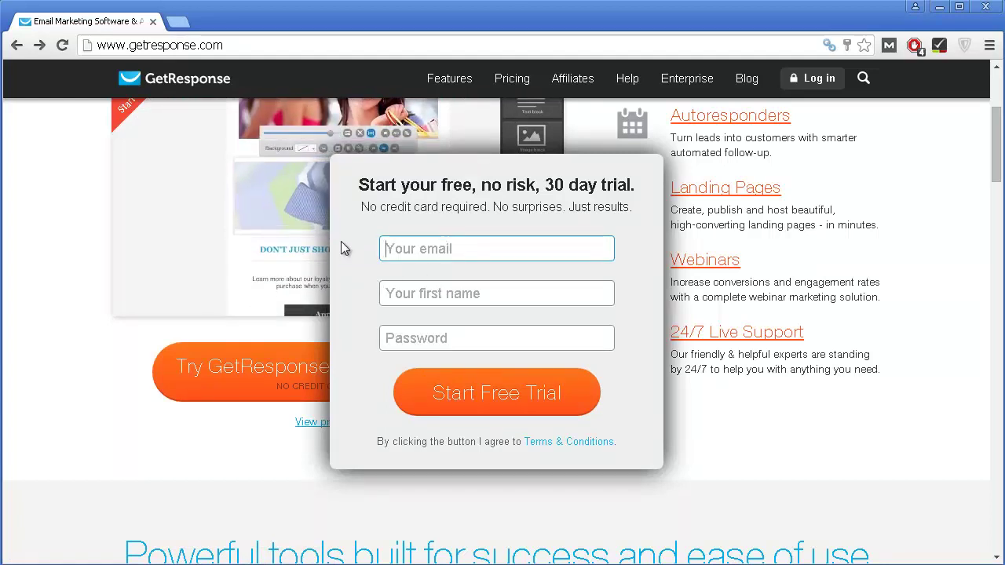
left_click(416, 289)
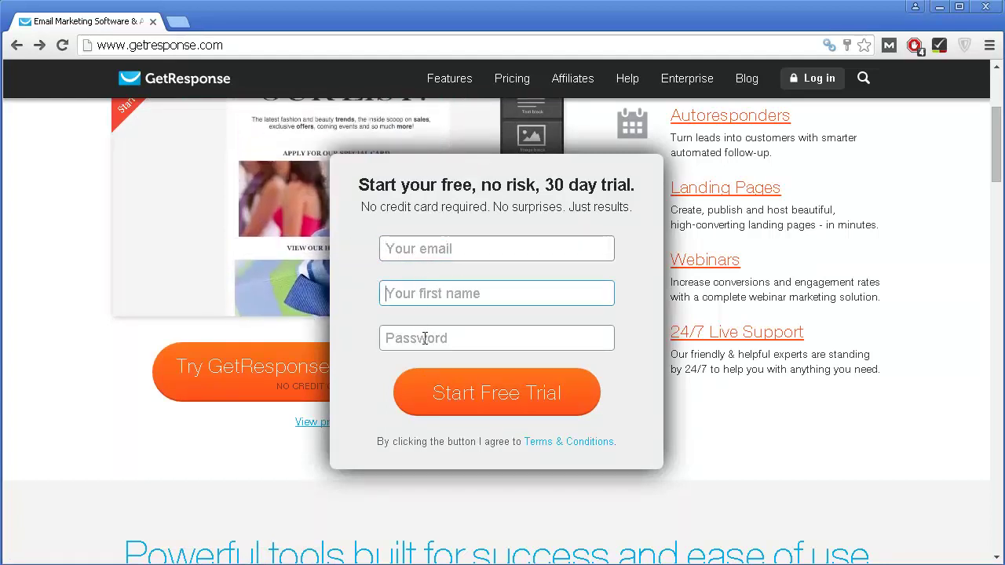
left_click(424, 339)
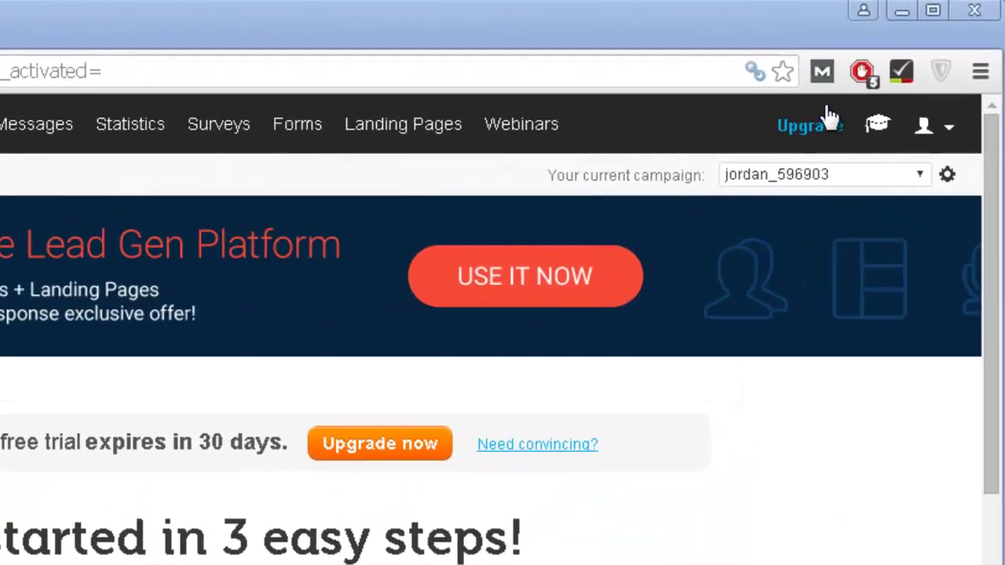
Step: Open the learning panel offering to grow the list from 0 to 10,000+ subscribers
mouse_move(921, 84)
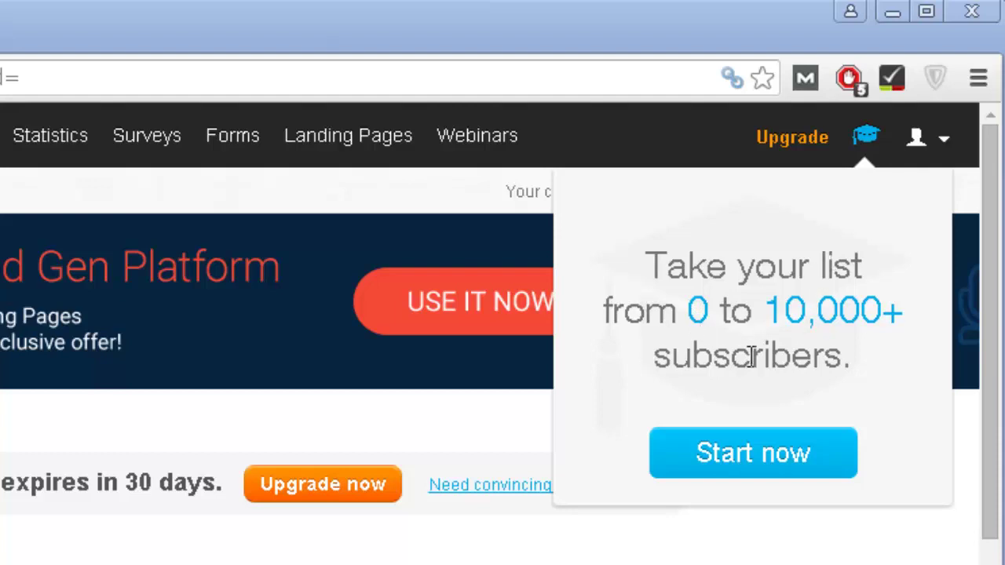
mouse_move(865, 137)
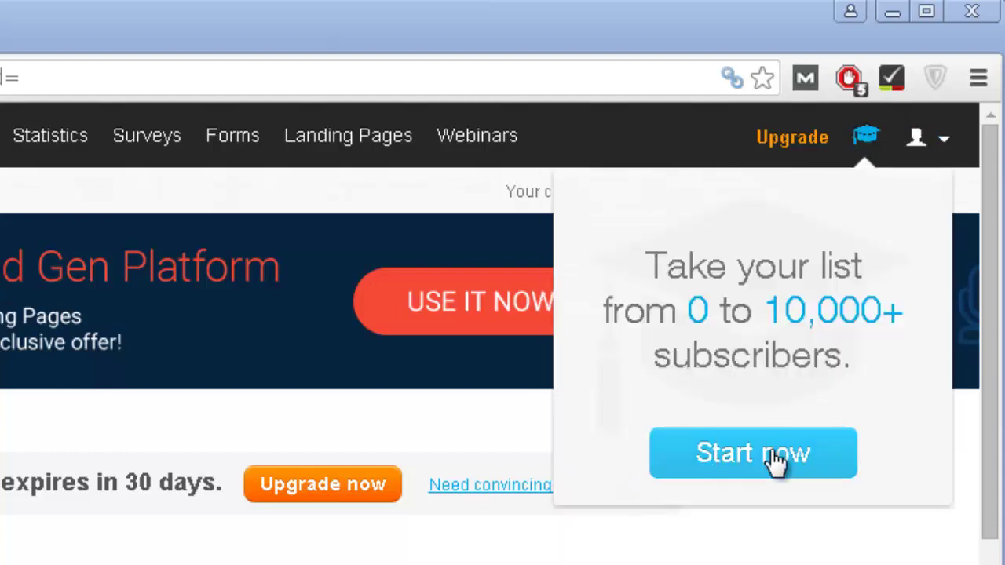
left_click(730, 461)
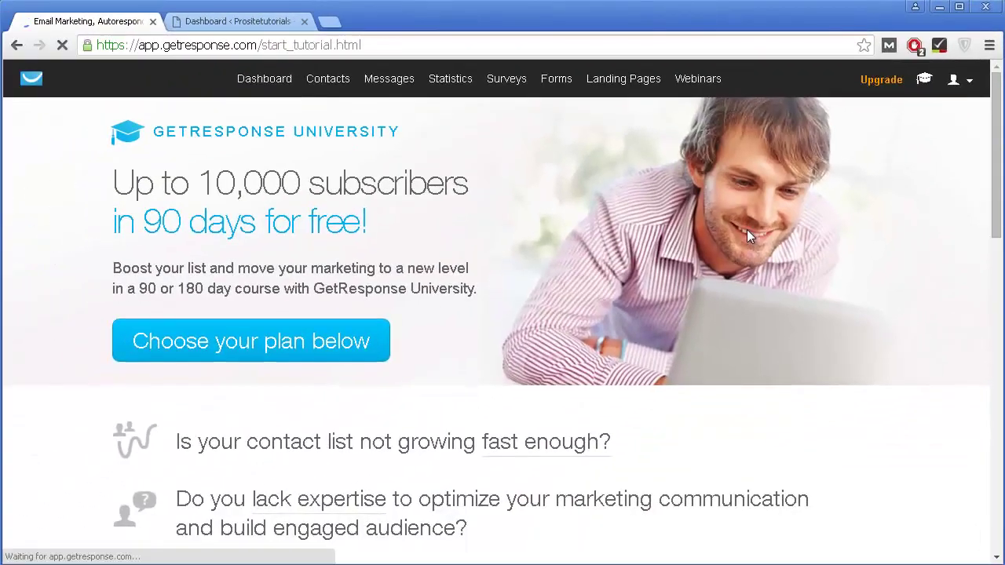
Step: Start the free 90-day list-building plan from the start_tutorial page to reach Day 1
scroll(462, 177, "down", 1)
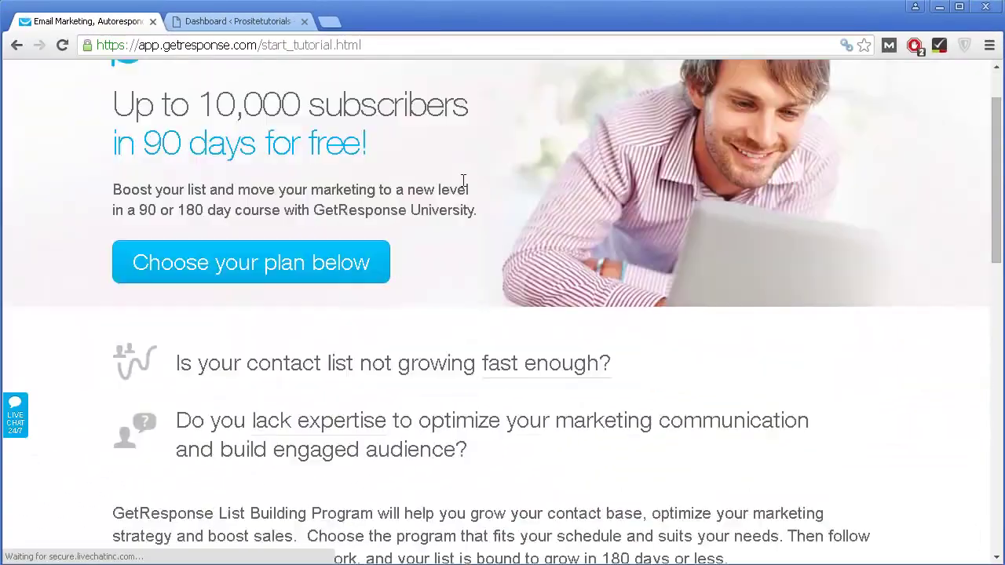
scroll(462, 177, "down", 3)
scroll(464, 180, "down", 2)
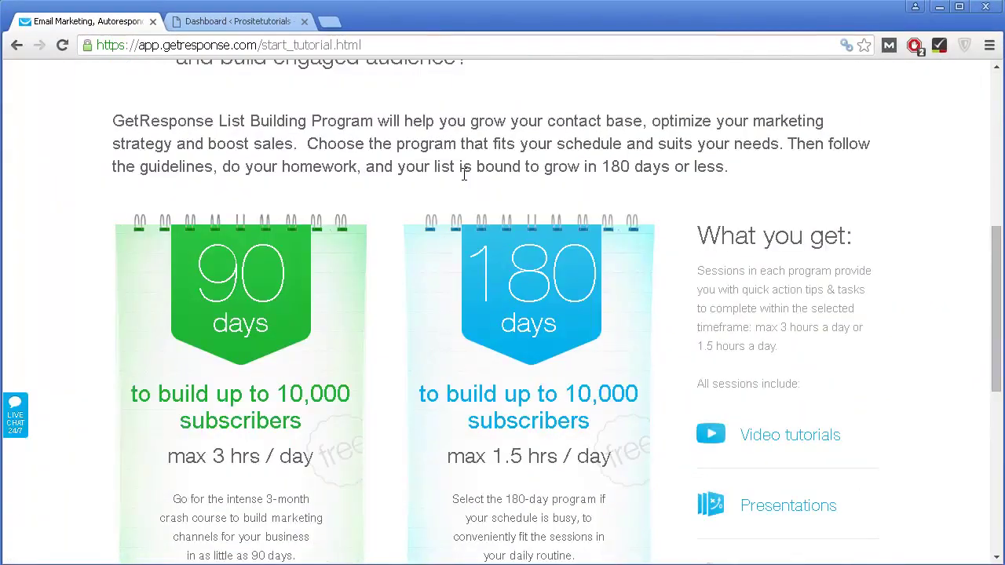
scroll(464, 180, "down", 2)
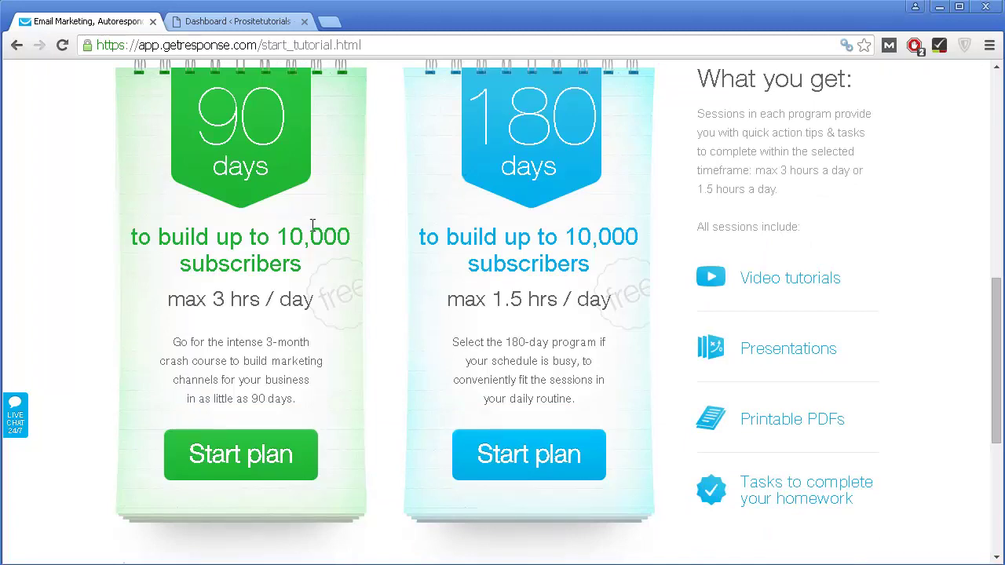
scroll(312, 226, "down", 1)
scroll(245, 187, "up", 1)
scroll(284, 455, "down", 1)
scroll(286, 453, "up", 2)
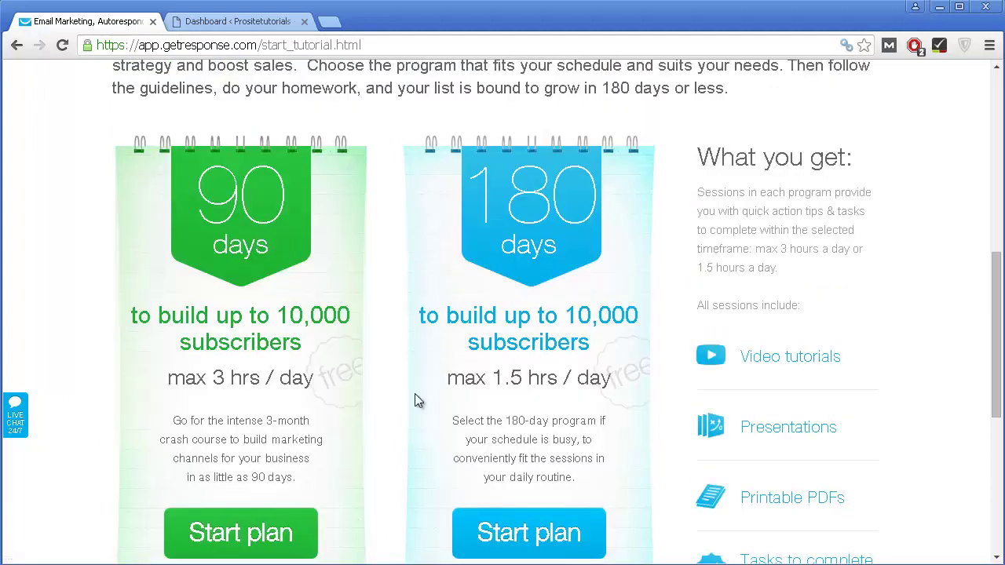
scroll(421, 434, "down", 1)
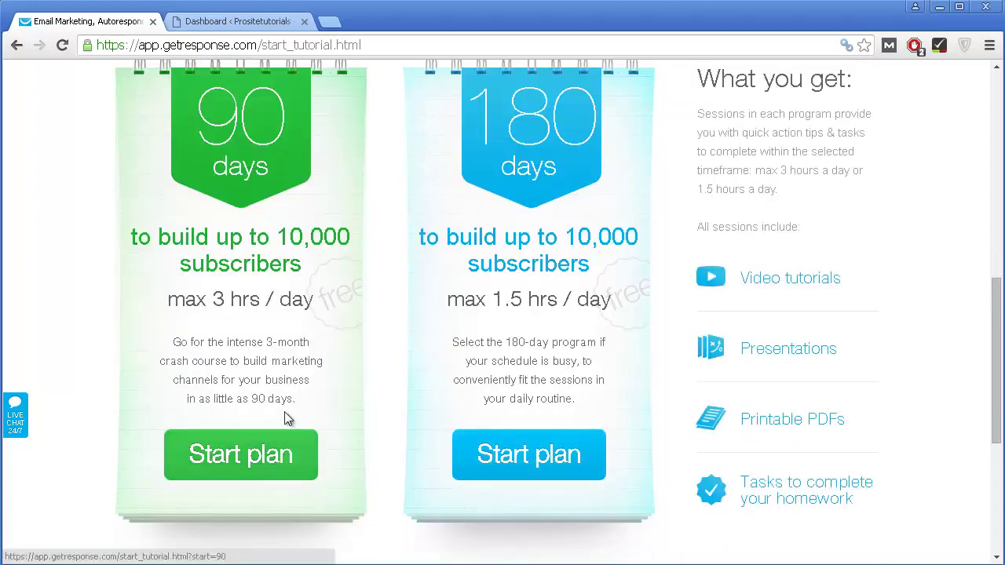
left_click(228, 466)
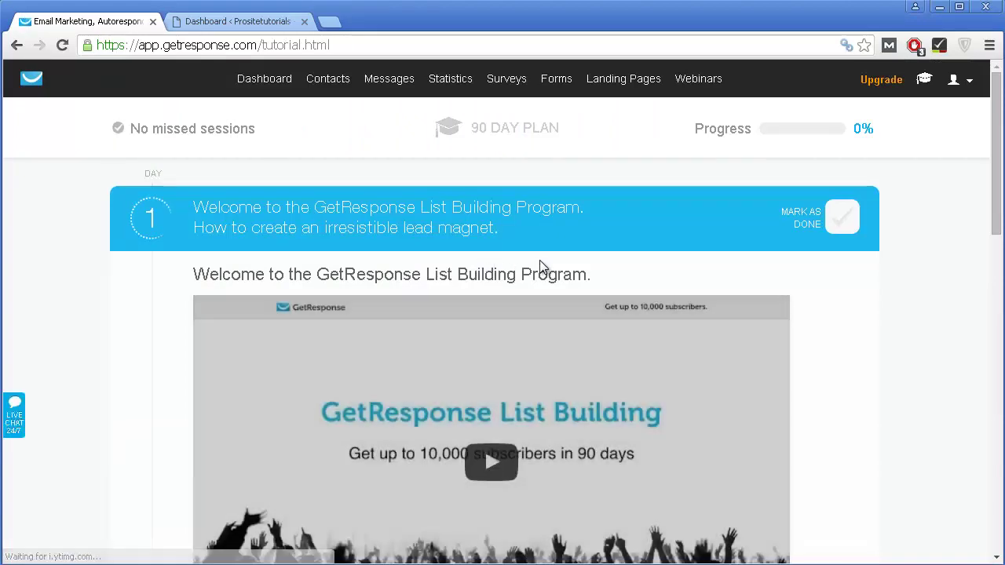
Step: Look through the Day 1 lesson videos and links, then go back to the Dashboard
scroll(541, 269, "down", 2)
scroll(502, 261, "up", 1)
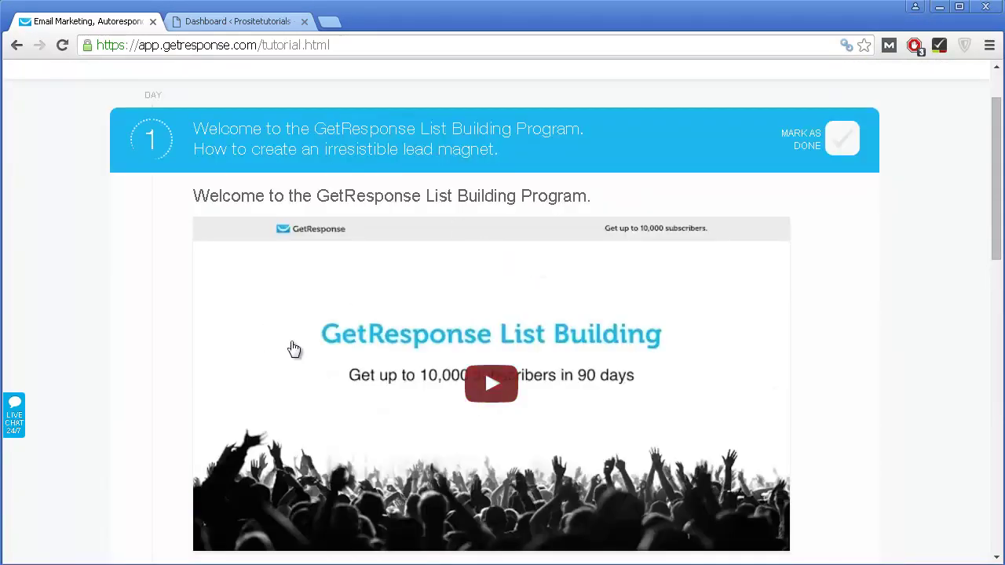
scroll(349, 337, "down", 3)
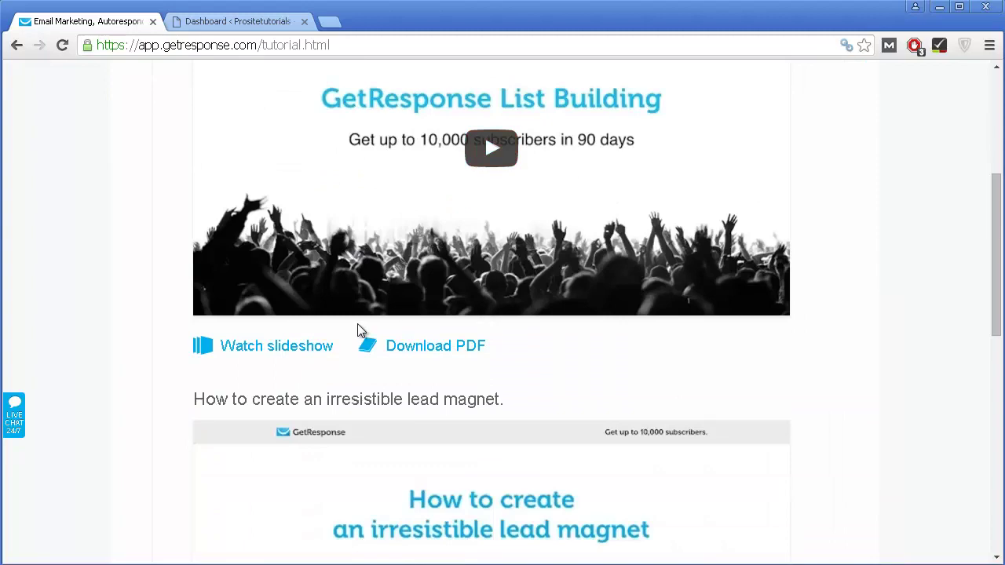
scroll(359, 330, "down", 2)
scroll(358, 330, "up", 3)
scroll(392, 273, "up", 2)
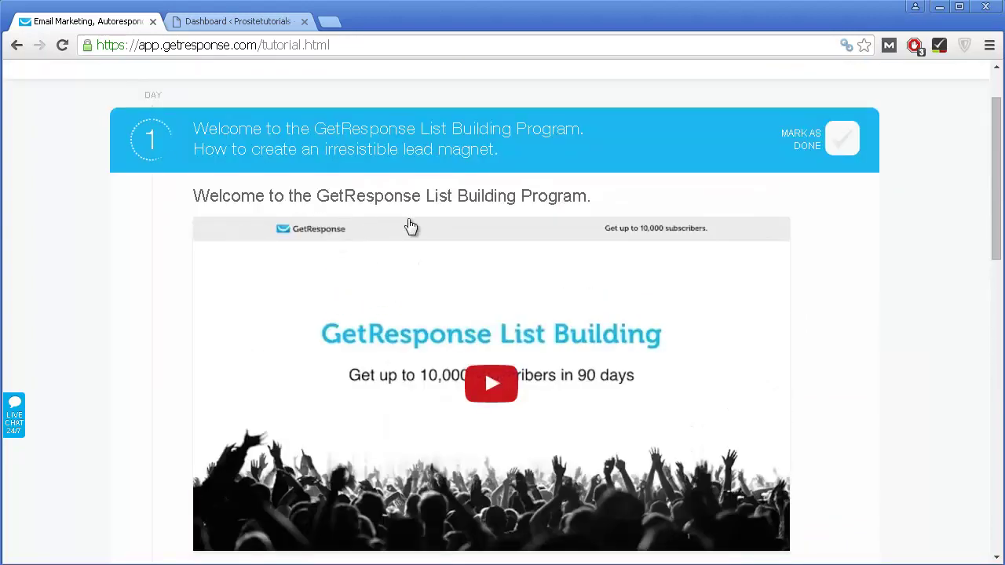
scroll(502, 281, "down", 1)
scroll(539, 202, "down", 6)
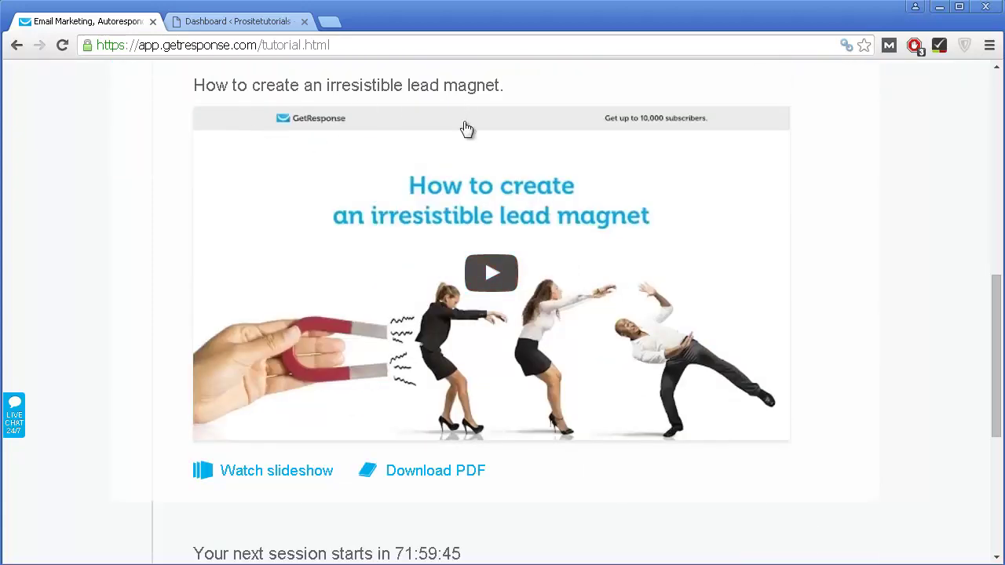
scroll(554, 389, "down", 1)
scroll(546, 392, "down", 1)
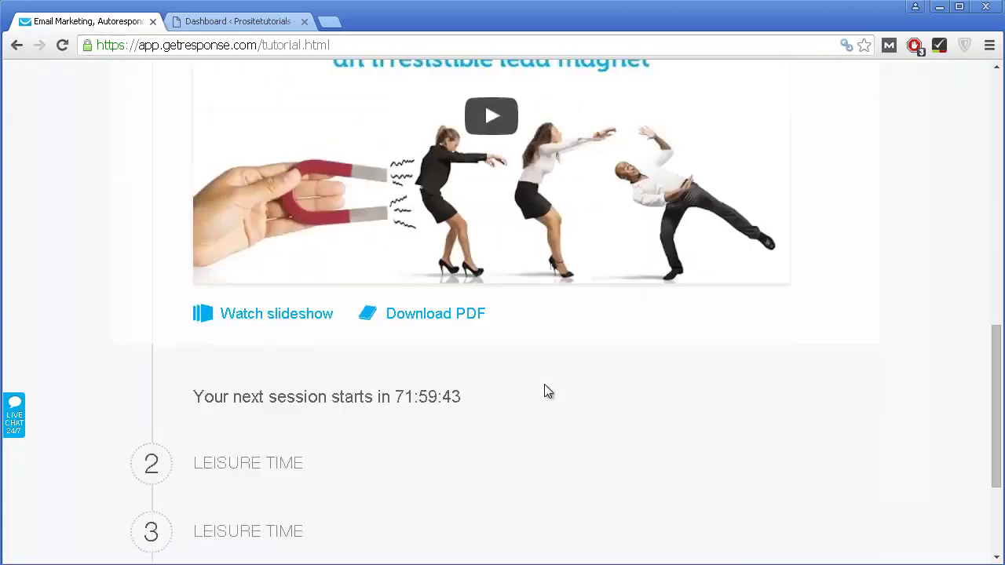
scroll(543, 383, "down", 3)
scroll(446, 366, "up", 6)
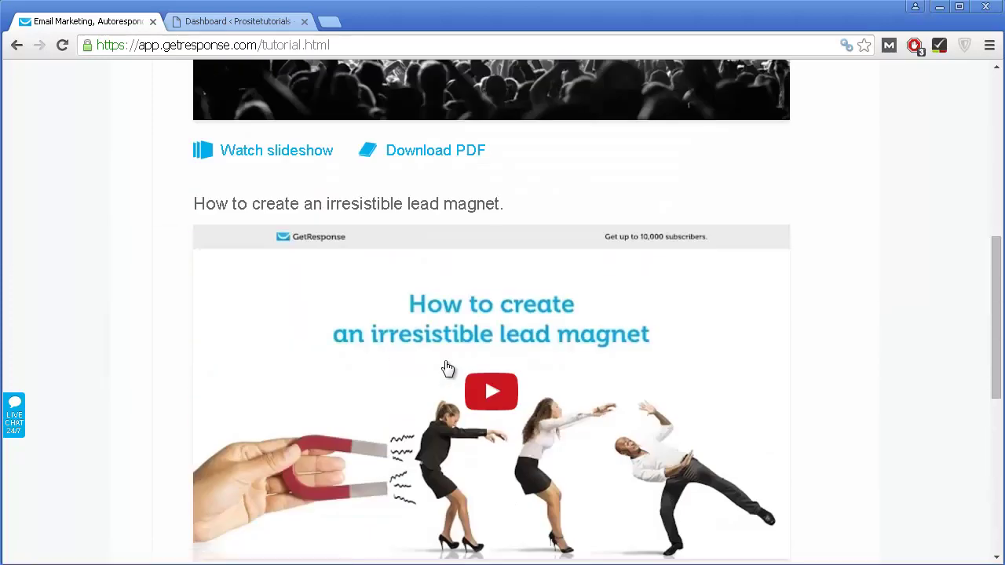
scroll(447, 369, "up", 4)
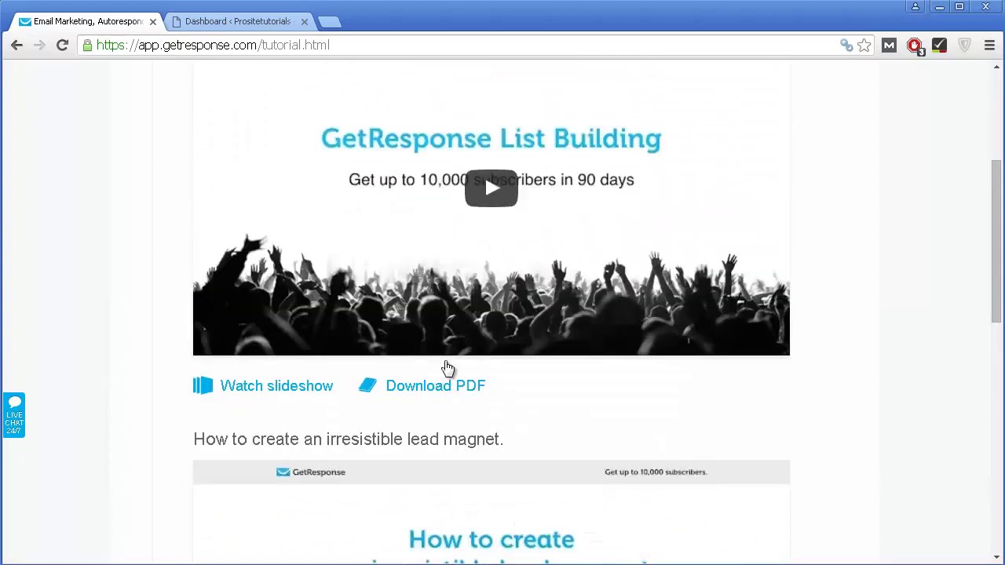
scroll(447, 361, "up", 3)
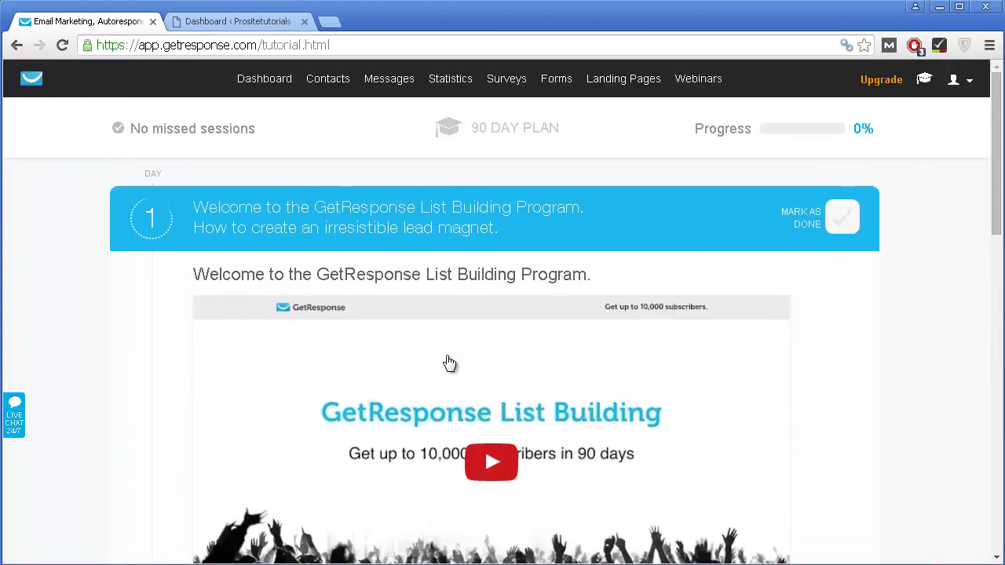
scroll(453, 354, "down", 8)
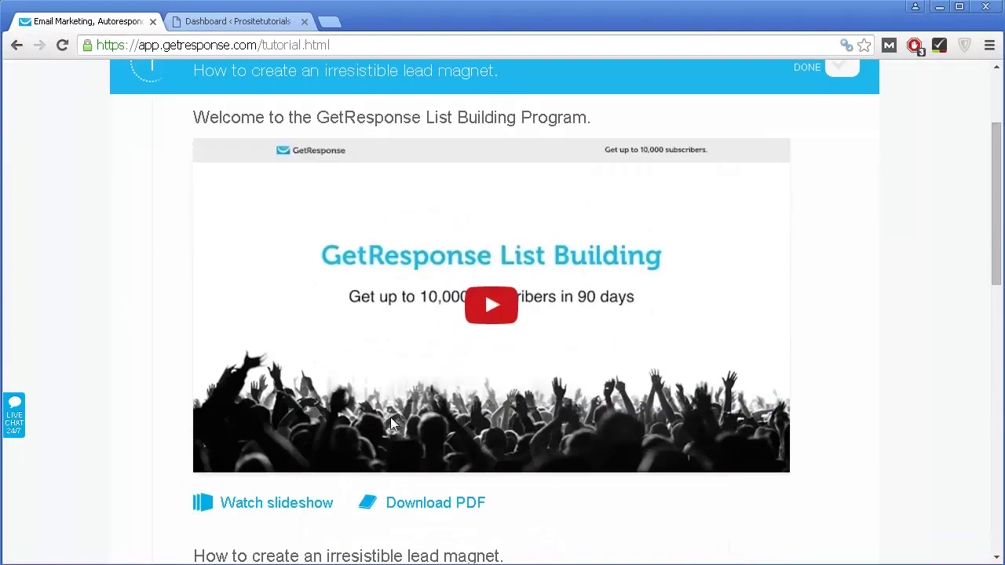
scroll(460, 282, "down", 3)
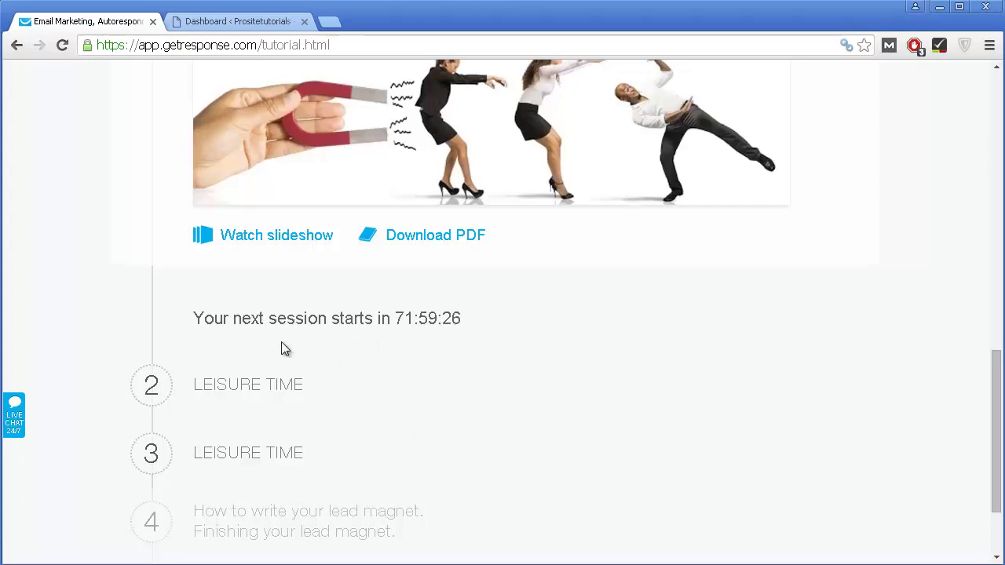
scroll(286, 448, "down", 1)
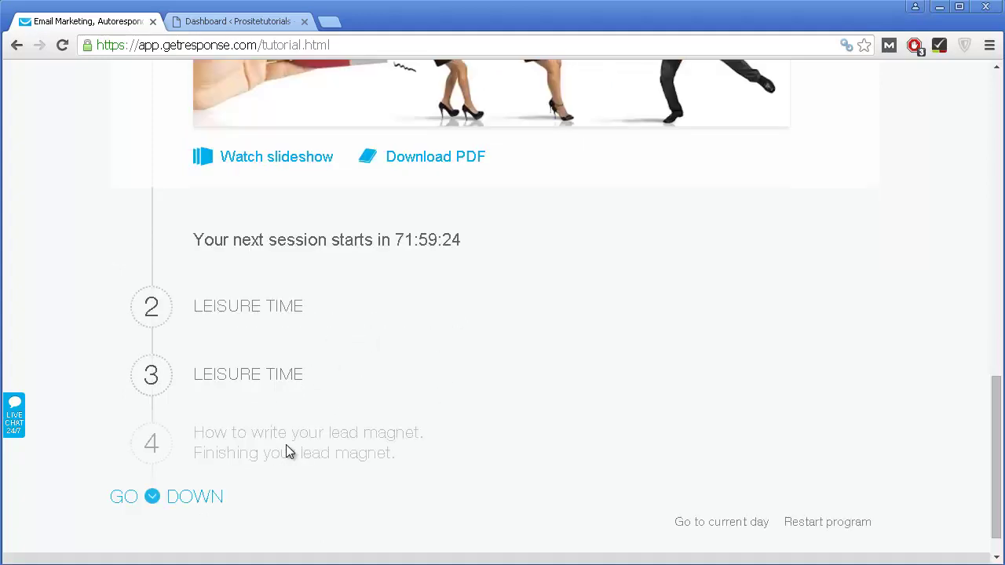
scroll(286, 444, "up", 10)
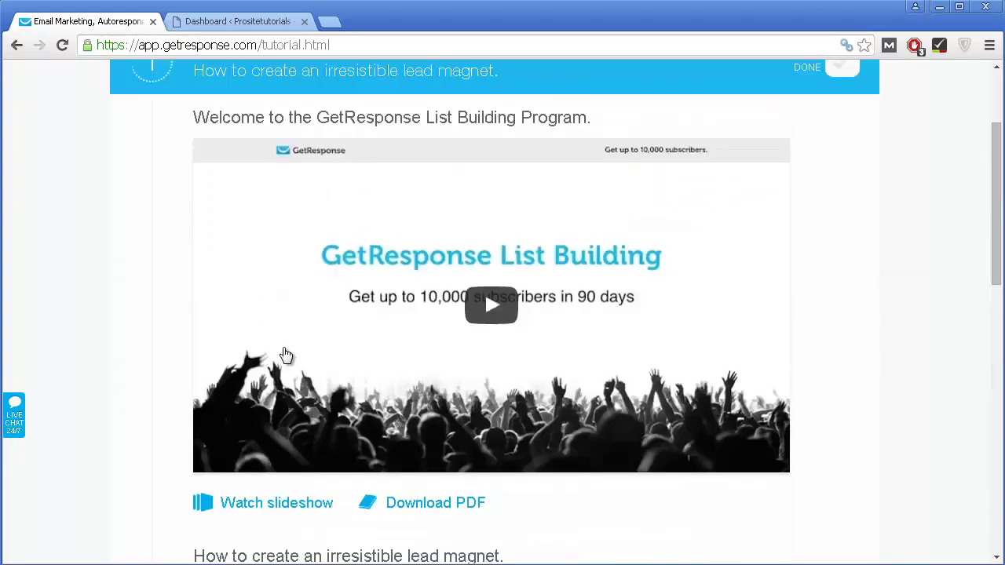
scroll(286, 355, "up", 2)
left_click(278, 85)
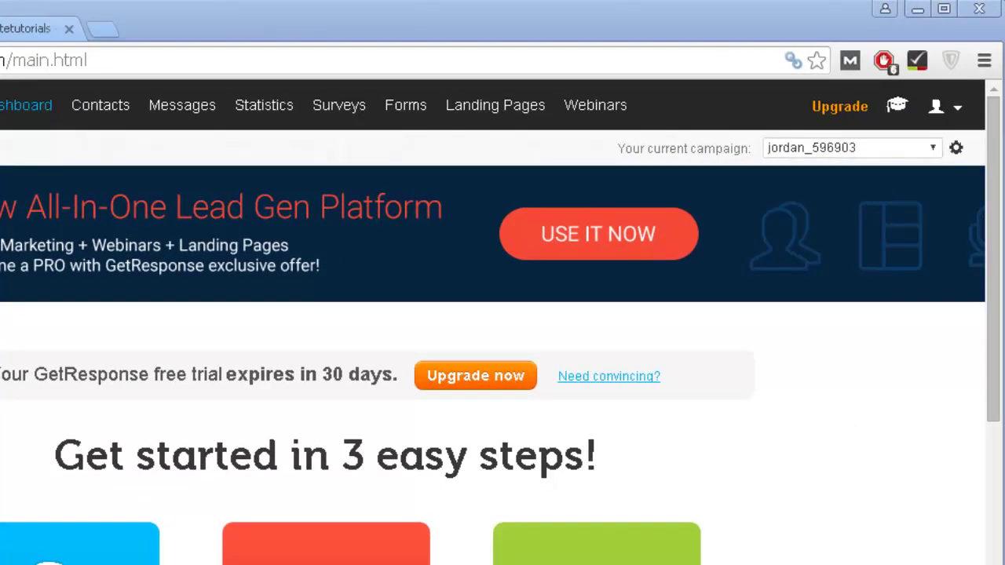
Step: Choose Create campaign from the current-campaign dropdown
left_click(942, 148)
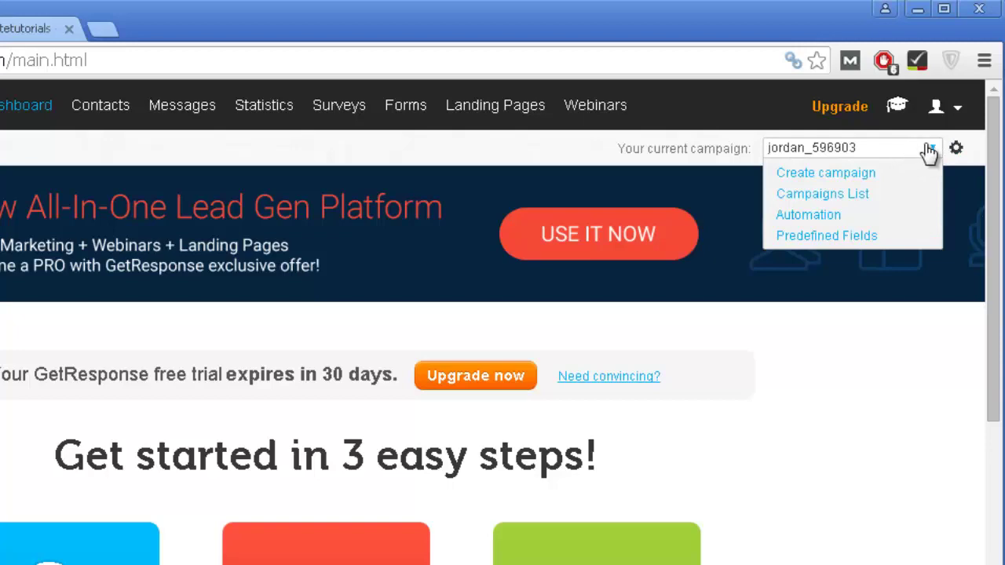
left_click(852, 174)
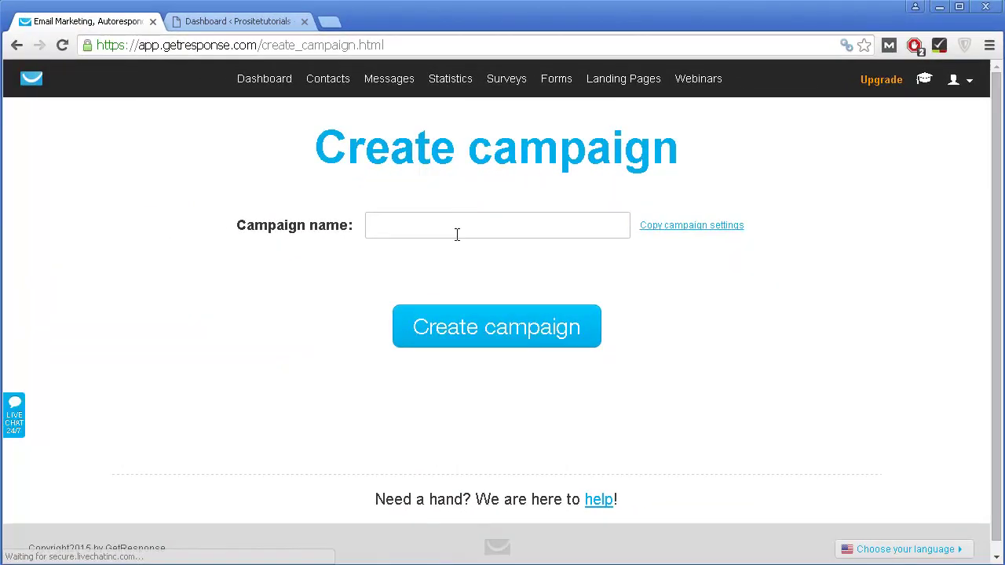
Step: Create a campaign named test_campaign658
left_click(460, 227)
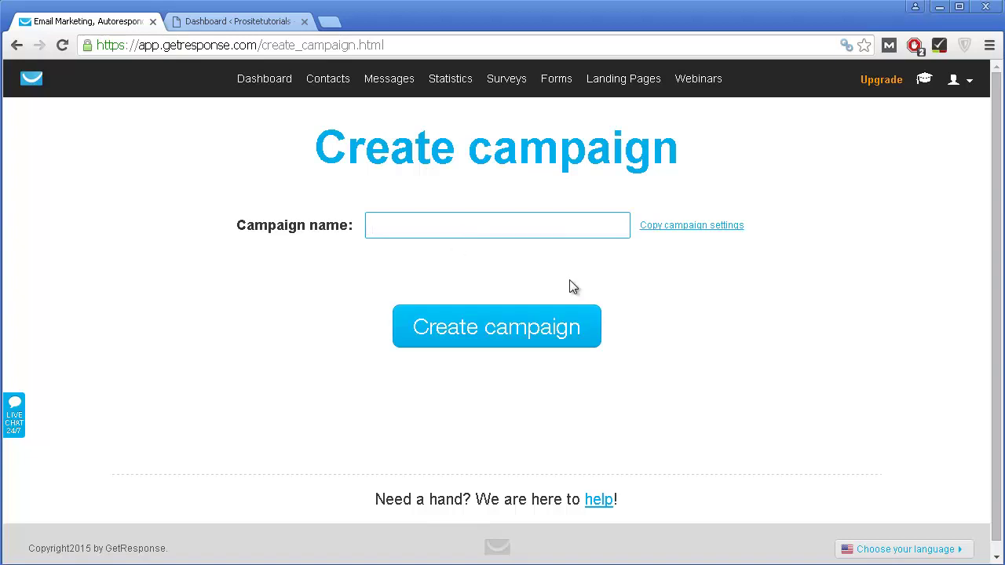
type("test")
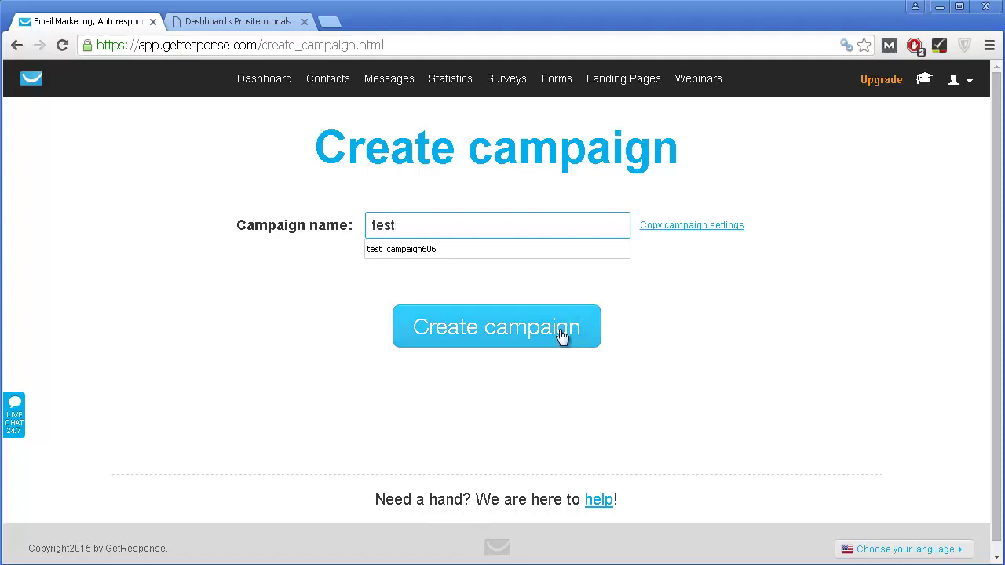
type("_campaign658")
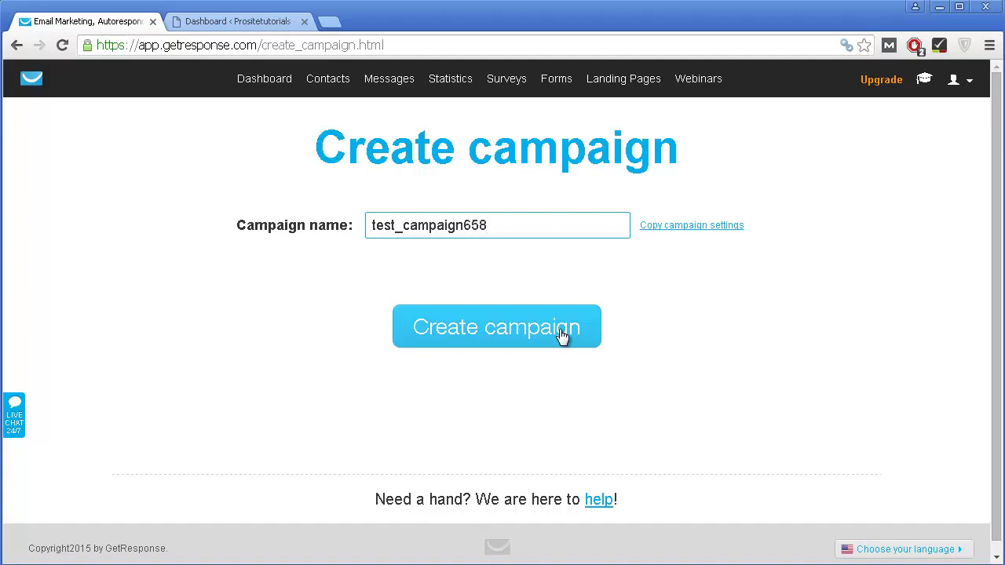
left_click(451, 343)
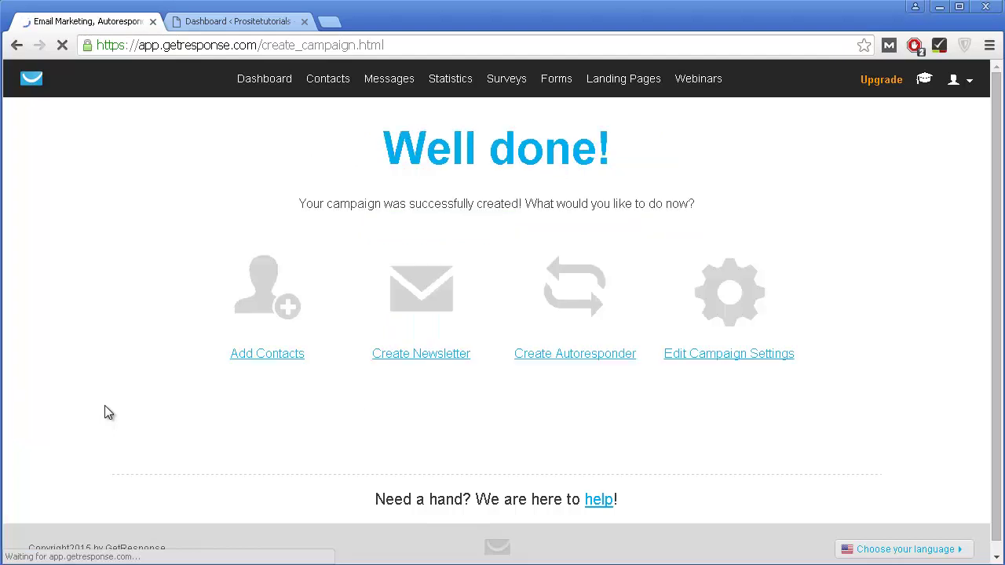
Step: Open Edit Campaign Settings for test_campaign658 from the Well done page
scroll(535, 384, "down", 1)
scroll(535, 385, "up", 1)
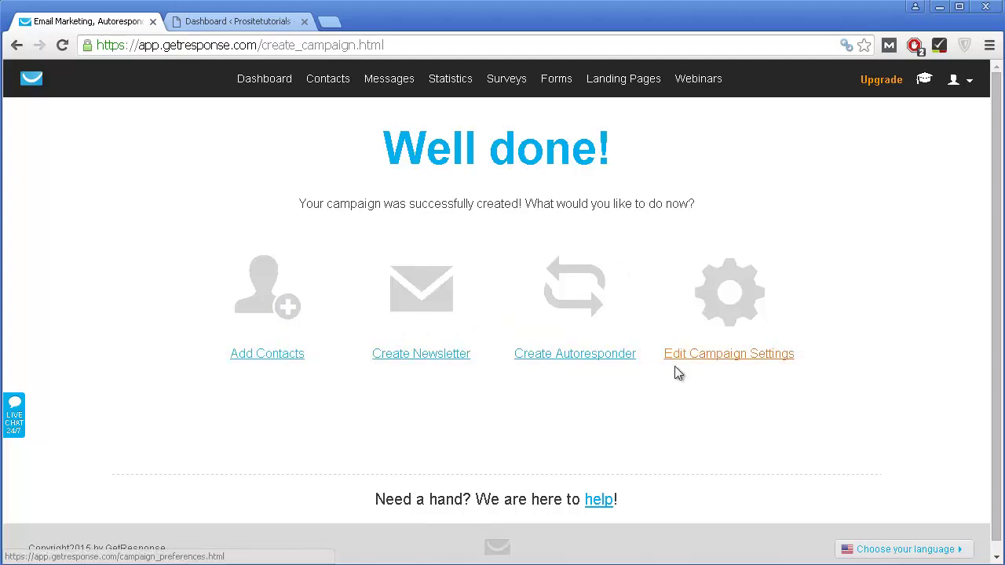
left_click(738, 292)
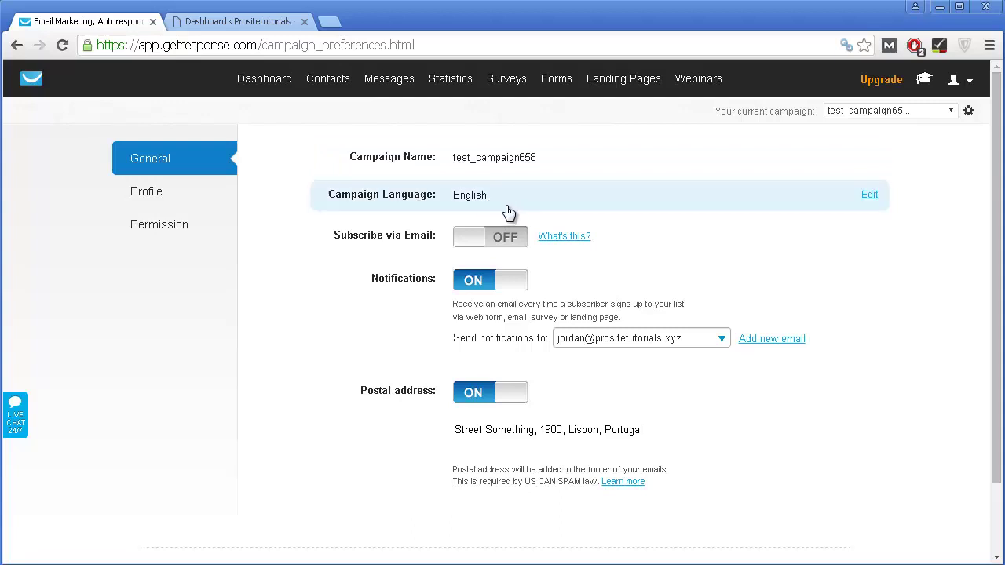
Step: Switch Notifications and Postal address off for test_campaign658, then go to Profile settings
scroll(402, 289, "down", 2)
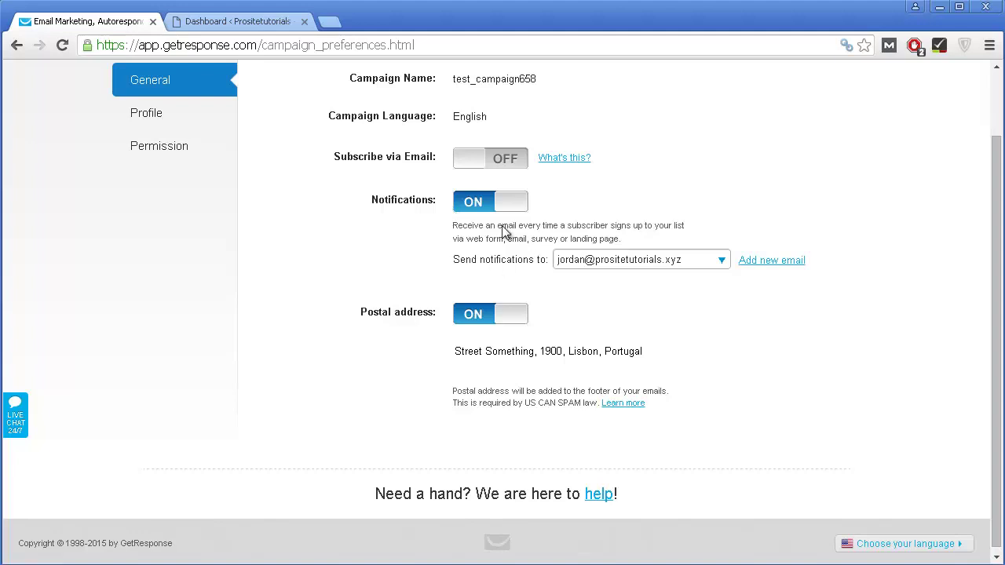
left_click(481, 206)
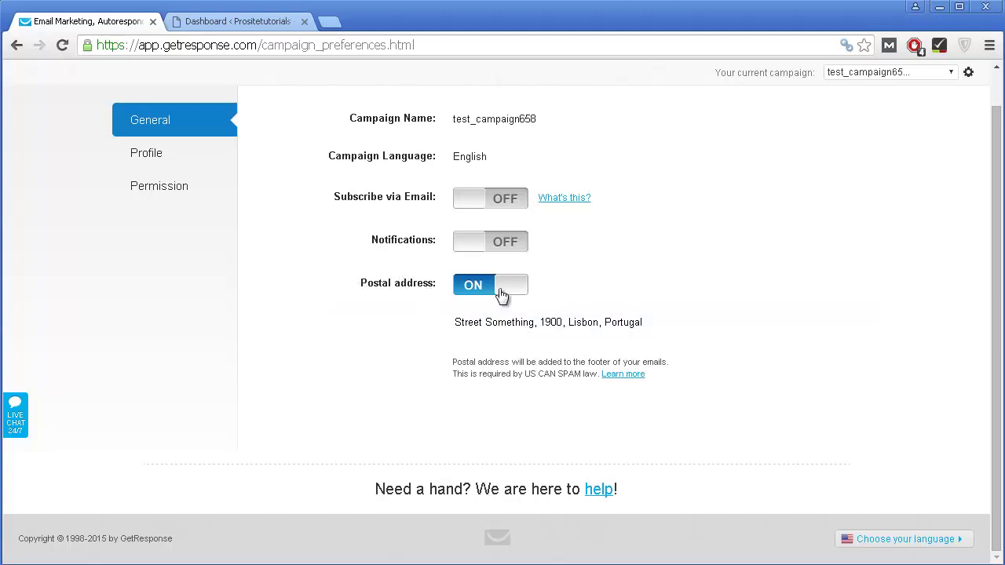
left_click(475, 293)
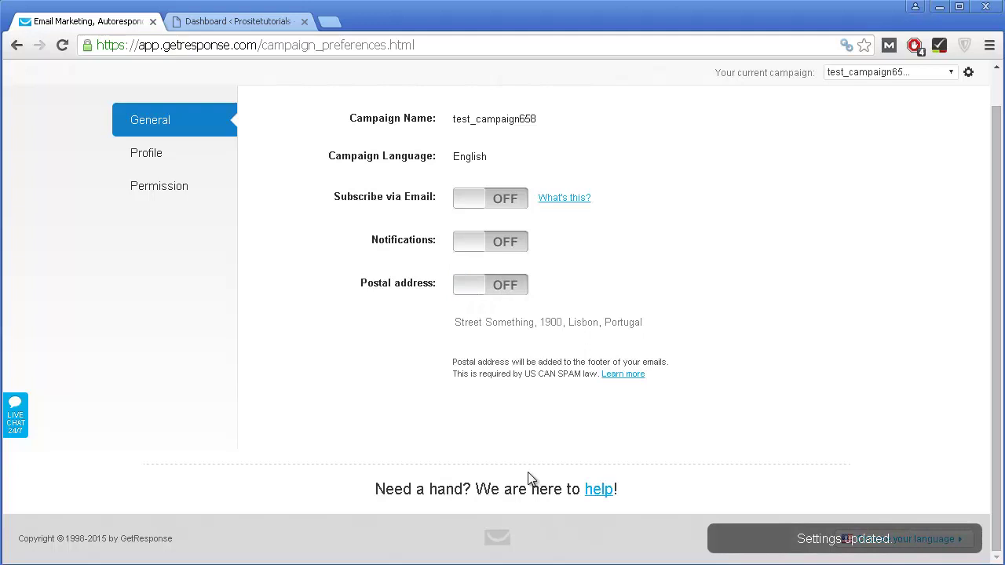
left_click(151, 157)
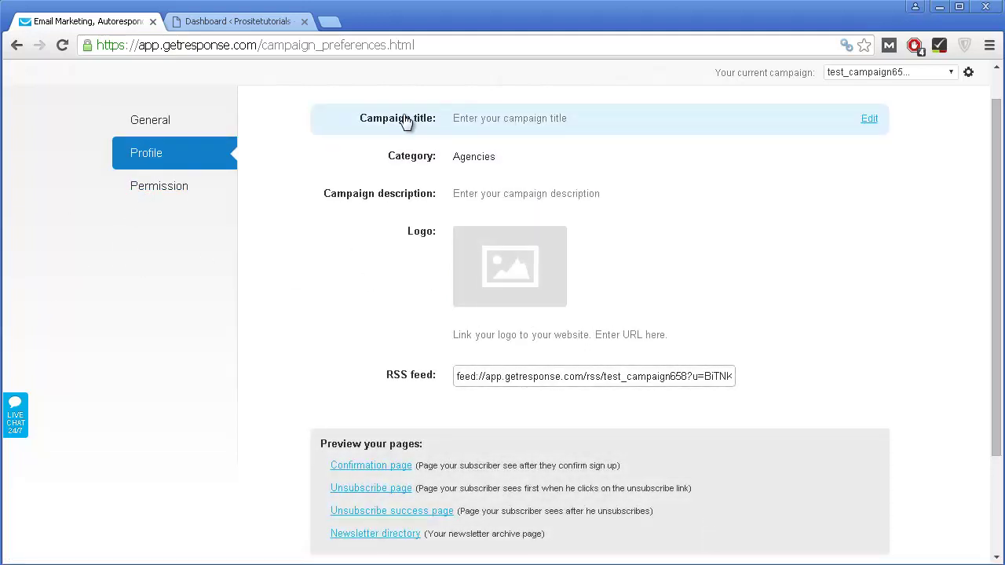
Step: Cancel edits to the campaign title and Agencies category, leaving both unchanged, then go to Permission
left_click(462, 125)
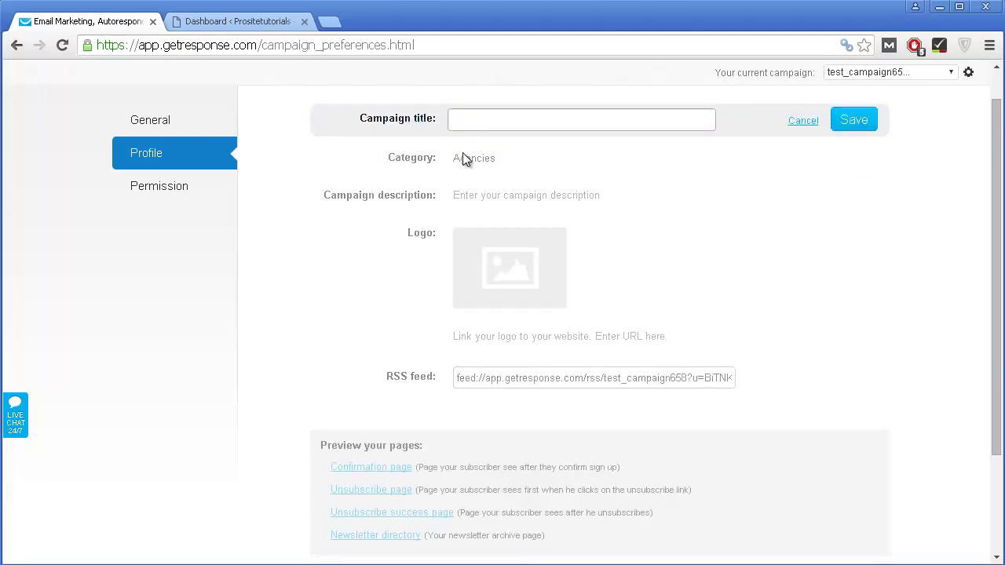
left_click(810, 123)
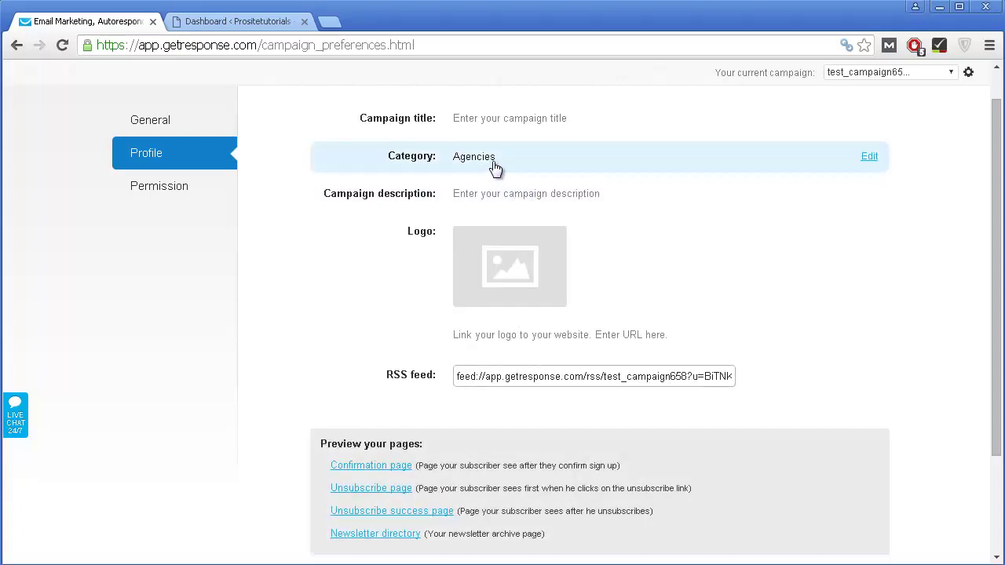
left_click(532, 174)
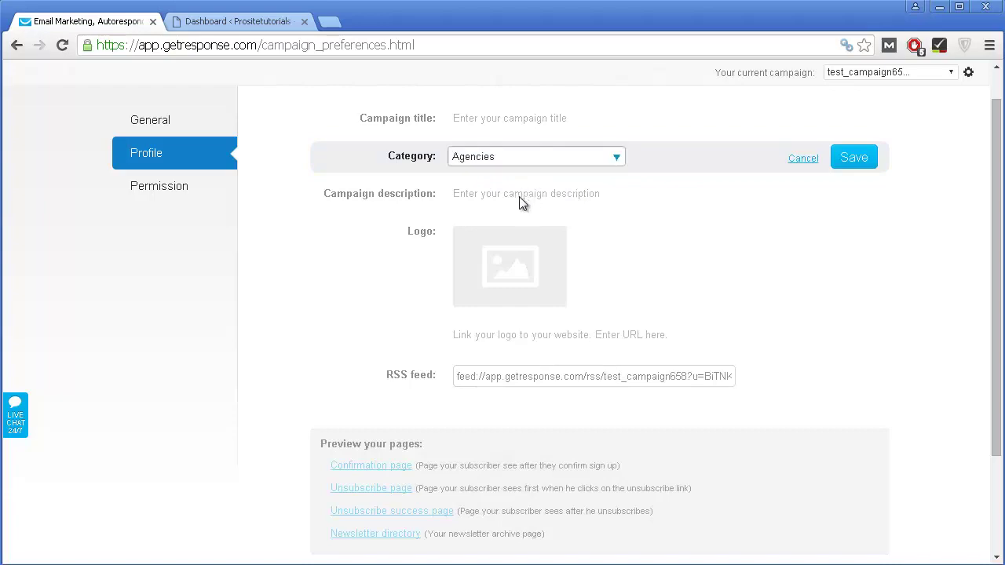
left_click(810, 160)
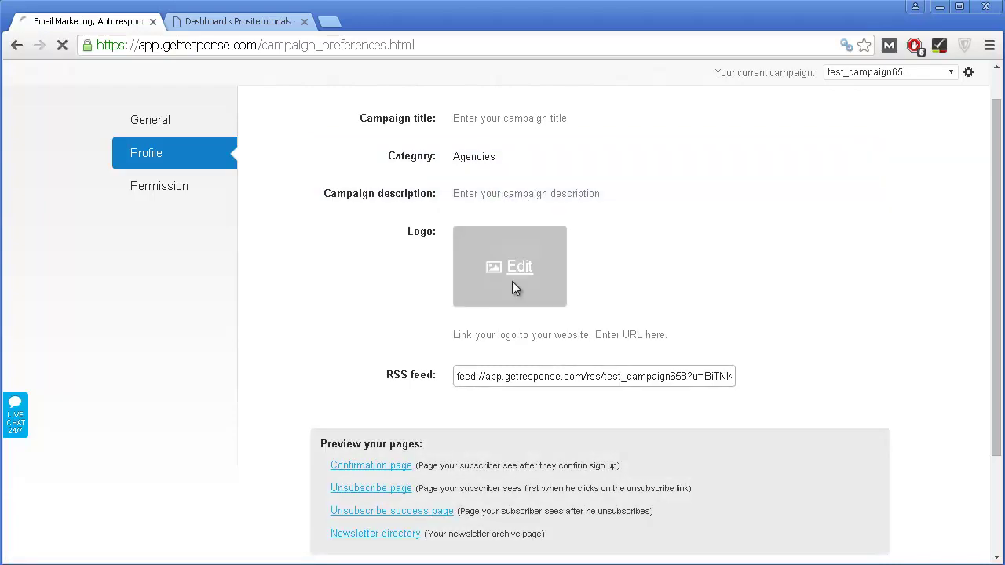
scroll(513, 385, "down", 3)
scroll(419, 377, "up", 4)
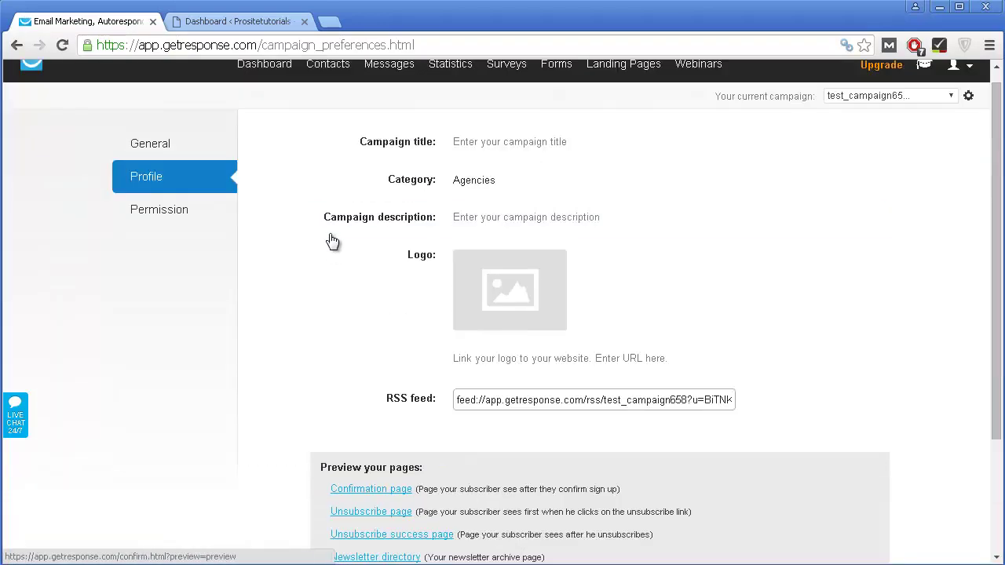
left_click(160, 219)
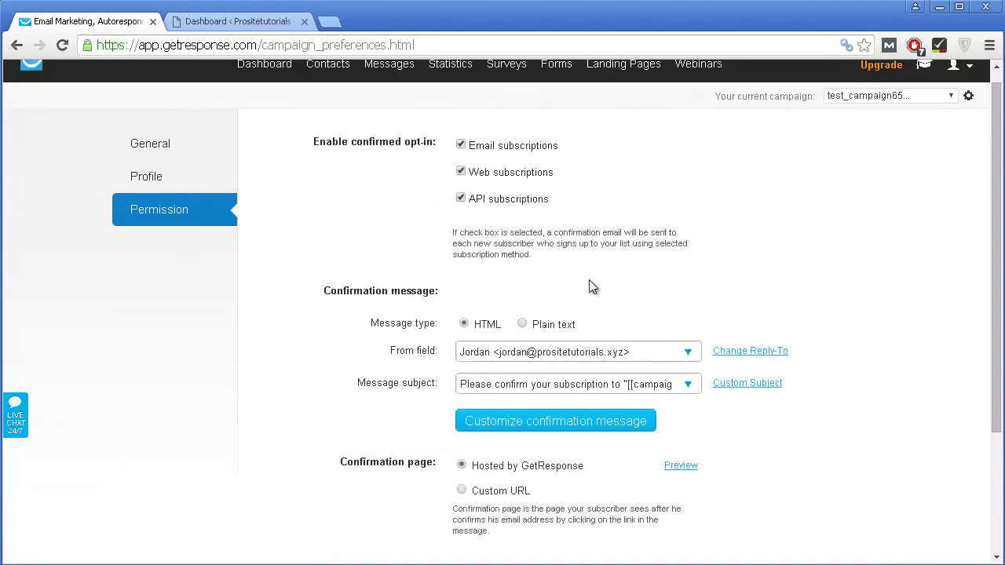
Step: Review the confirmation-email sender options, leaving the From address unchanged
scroll(590, 284, "down", 1)
scroll(567, 198, "up", 1)
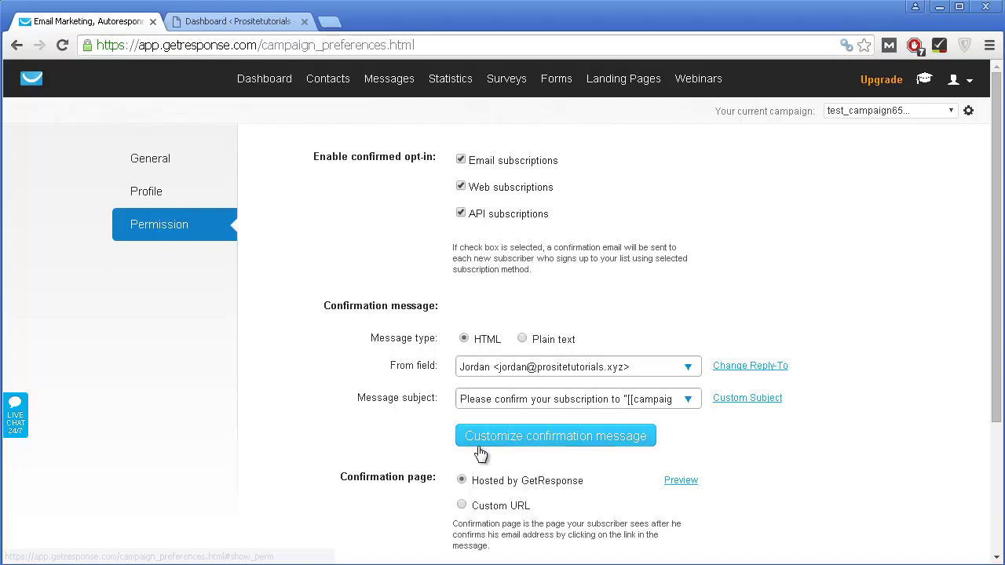
scroll(423, 325, "down", 1)
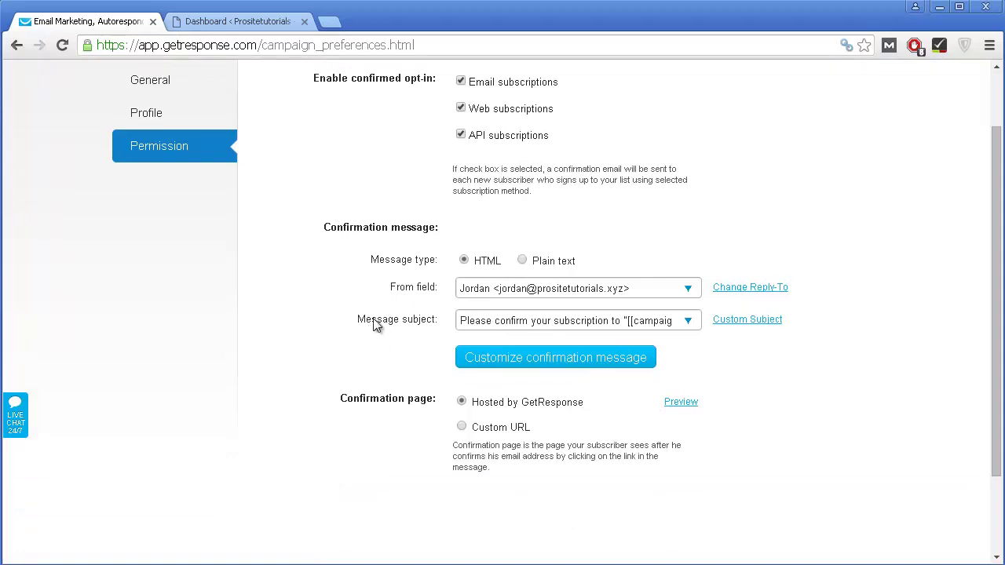
left_click(567, 290)
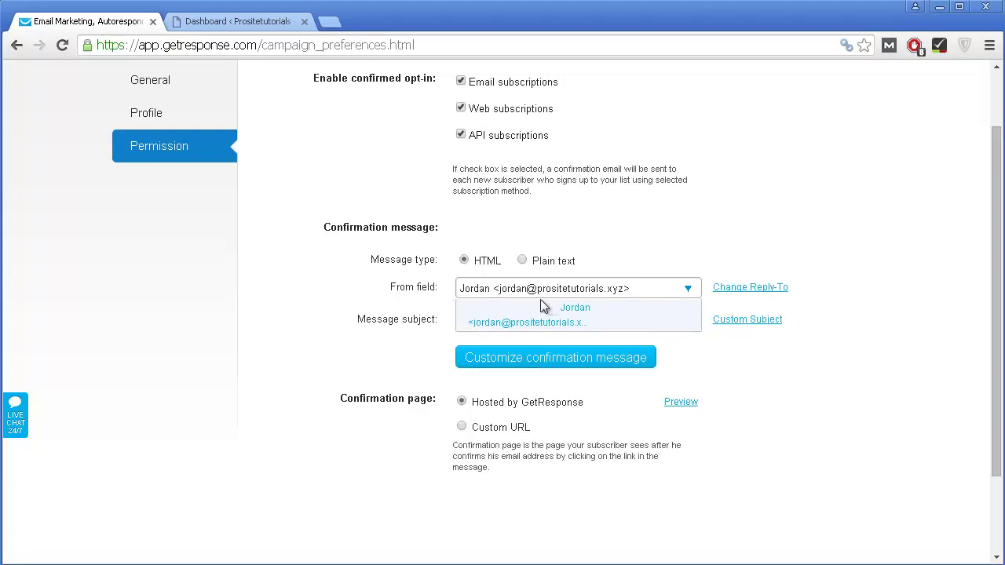
left_click(374, 293)
scroll(374, 293, "down", 1)
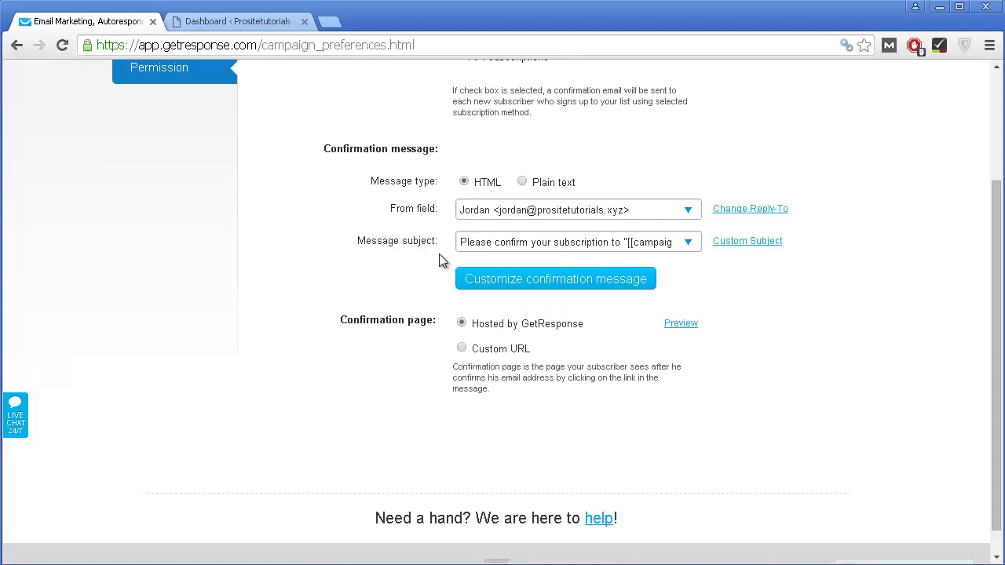
Step: Set the custom confirmation subject 'Put whatever you want' and open the confirmation message editor
left_click(477, 248)
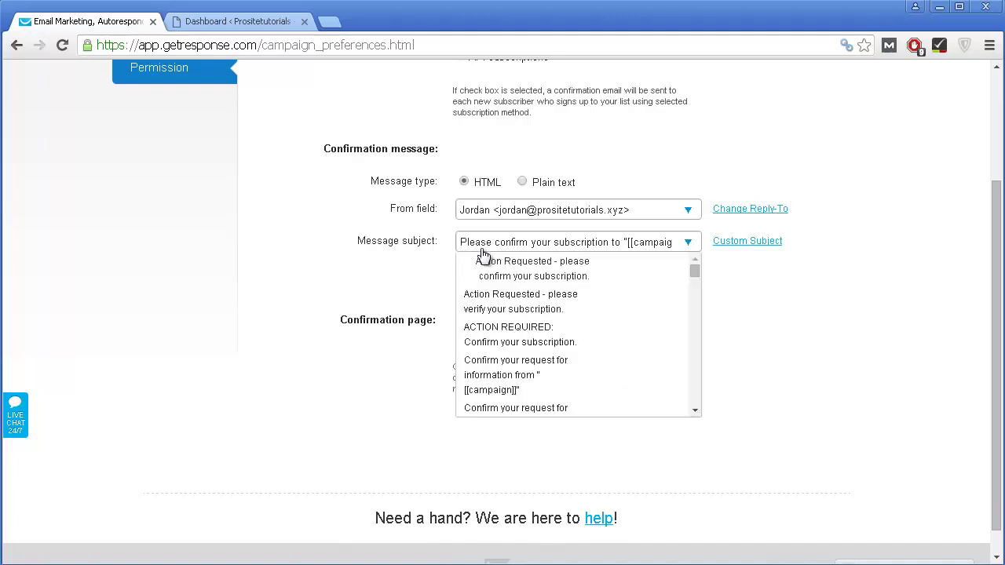
scroll(650, 310, "down", 5)
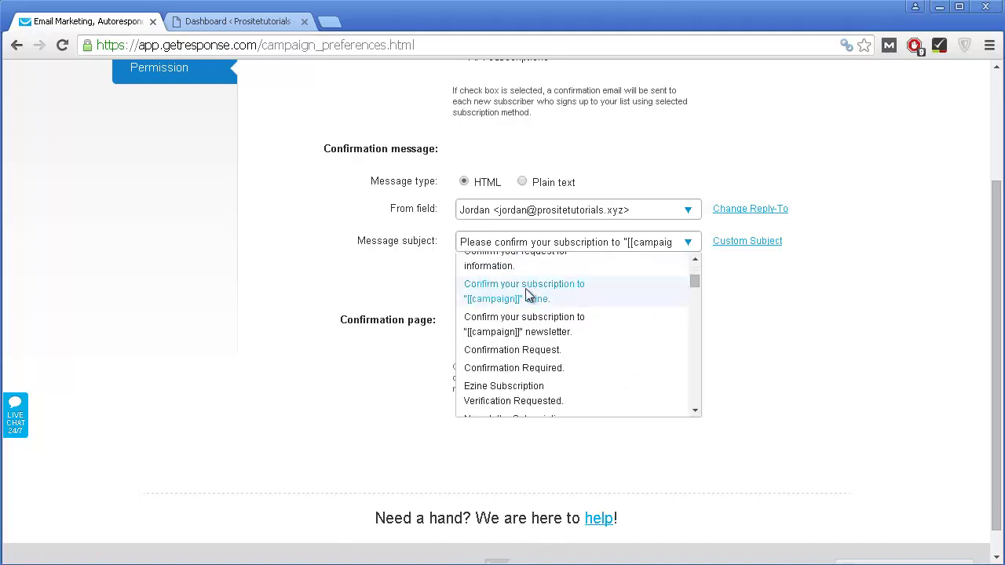
scroll(523, 345, "down", 8)
left_click(737, 258)
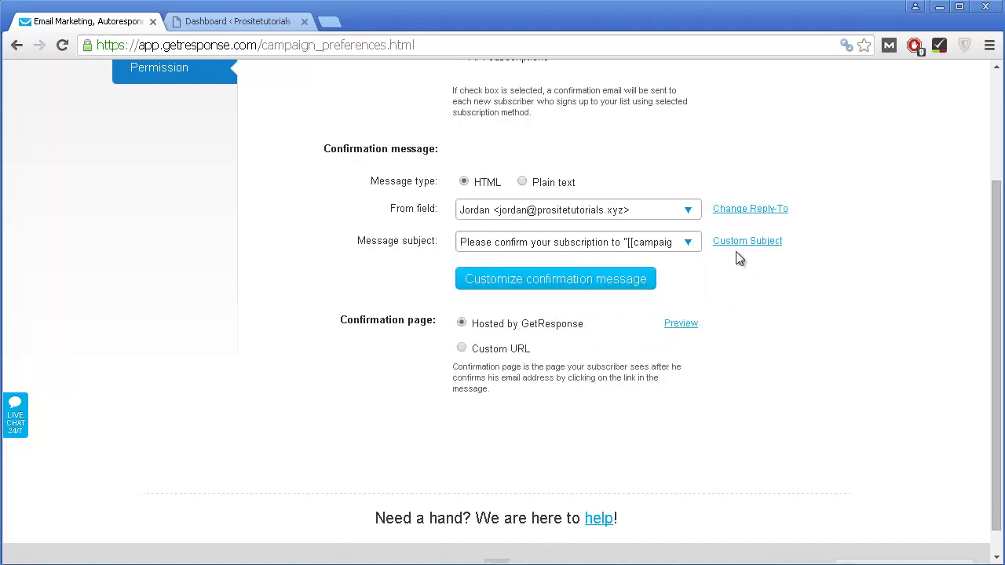
left_click(741, 243)
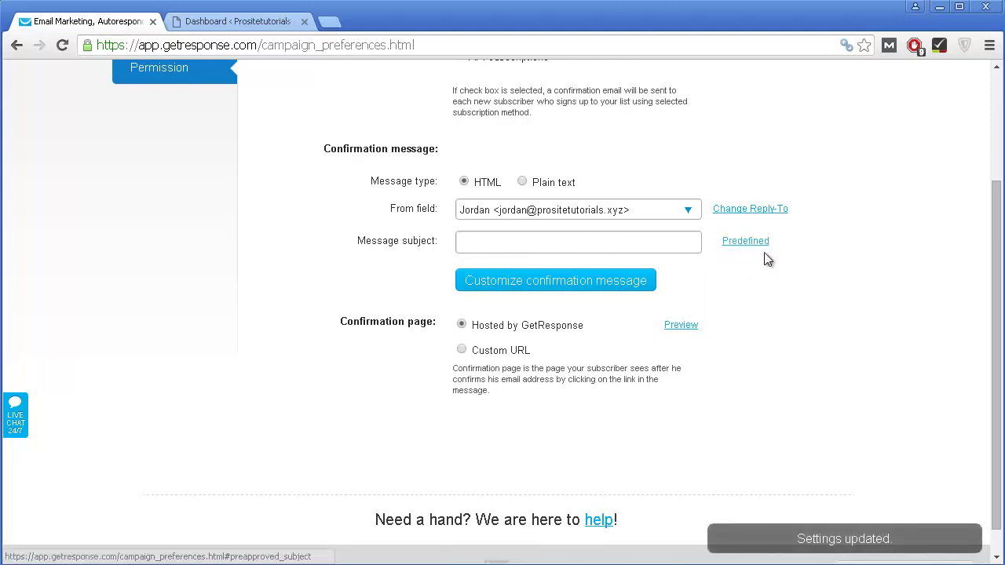
left_click(621, 241)
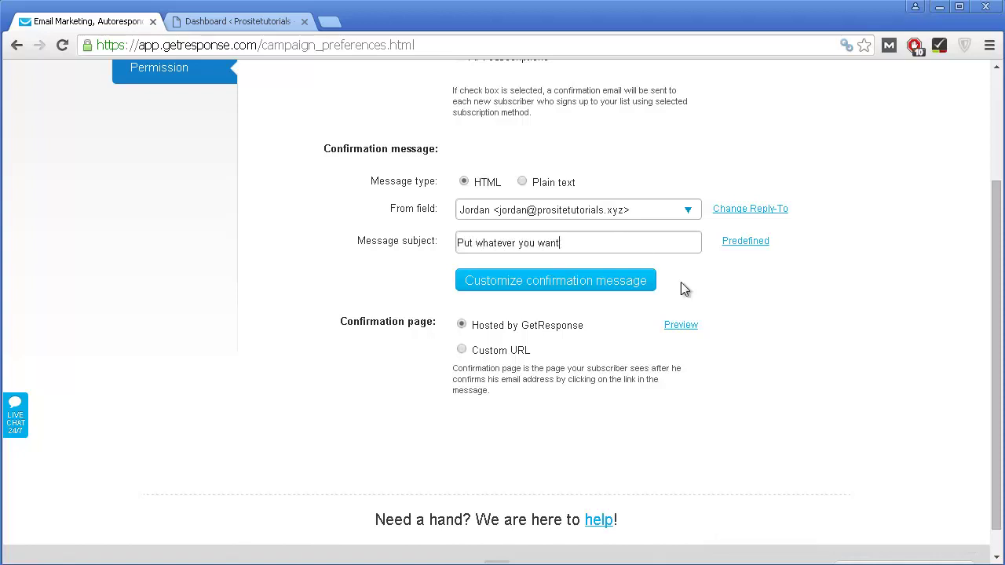
left_click(532, 285)
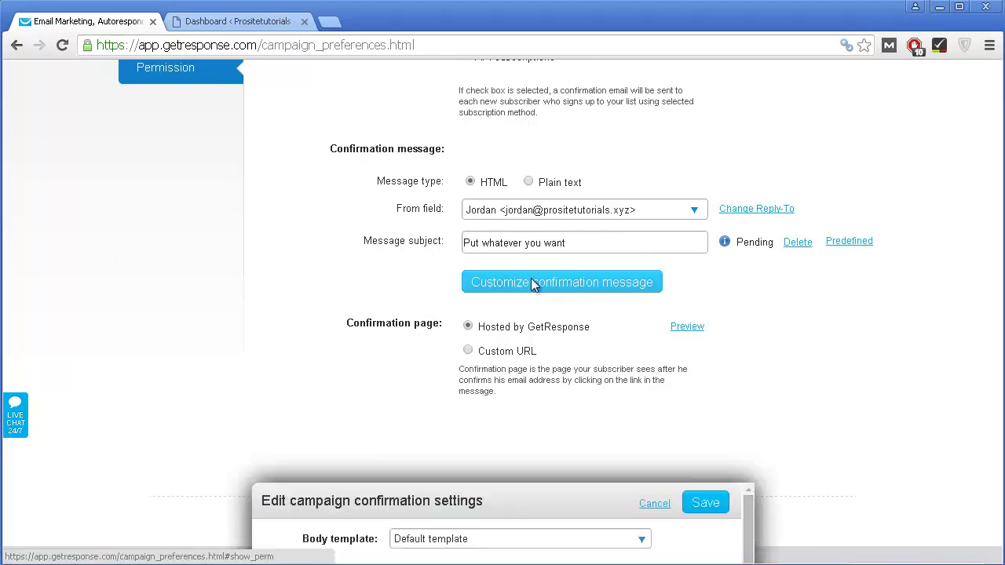
Step: Try Default template 2 as the confirmation email body template
scroll(487, 341, "down", 2)
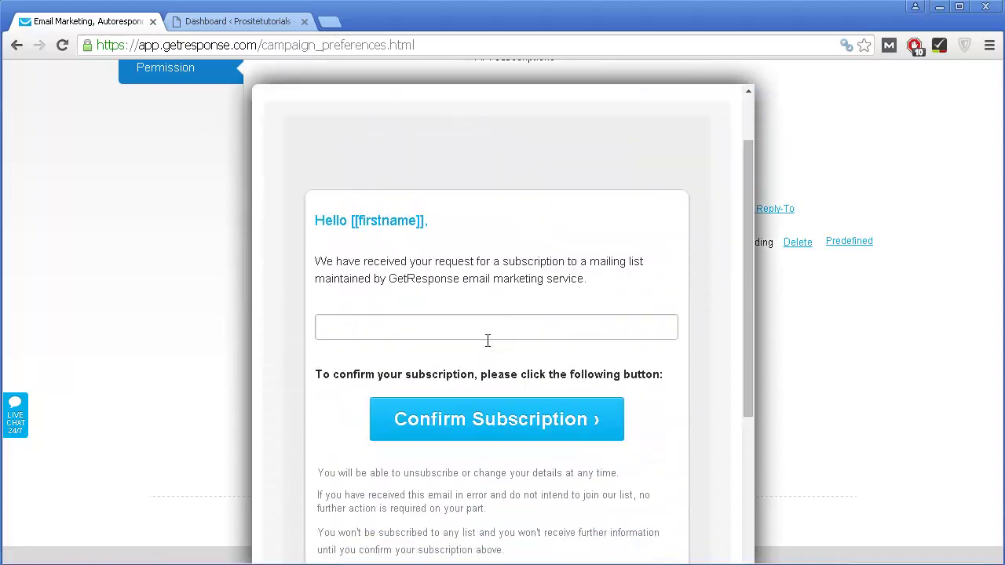
scroll(401, 298, "down", 1)
scroll(401, 298, "down", 1)
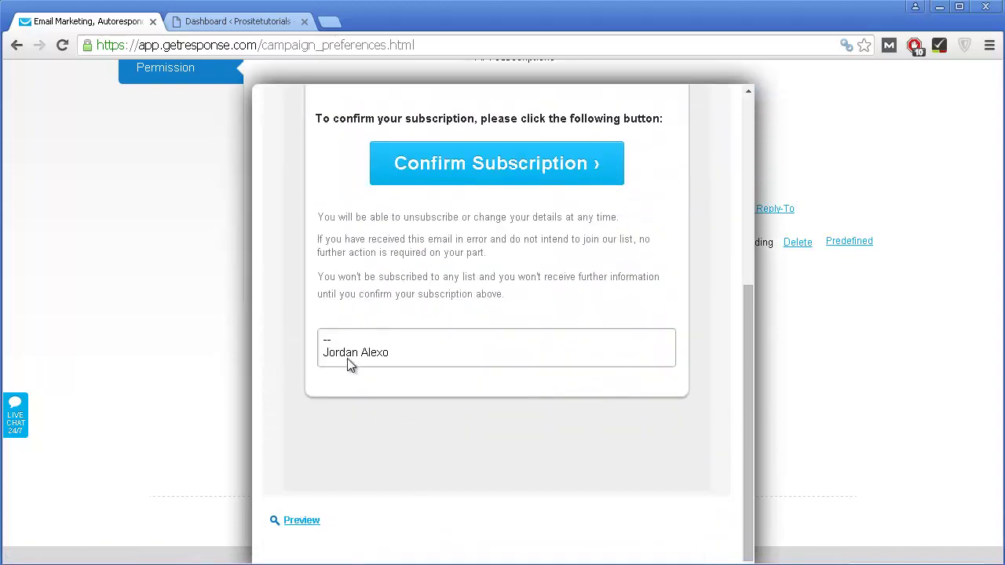
scroll(350, 361, "up", 5)
scroll(416, 345, "down", 3)
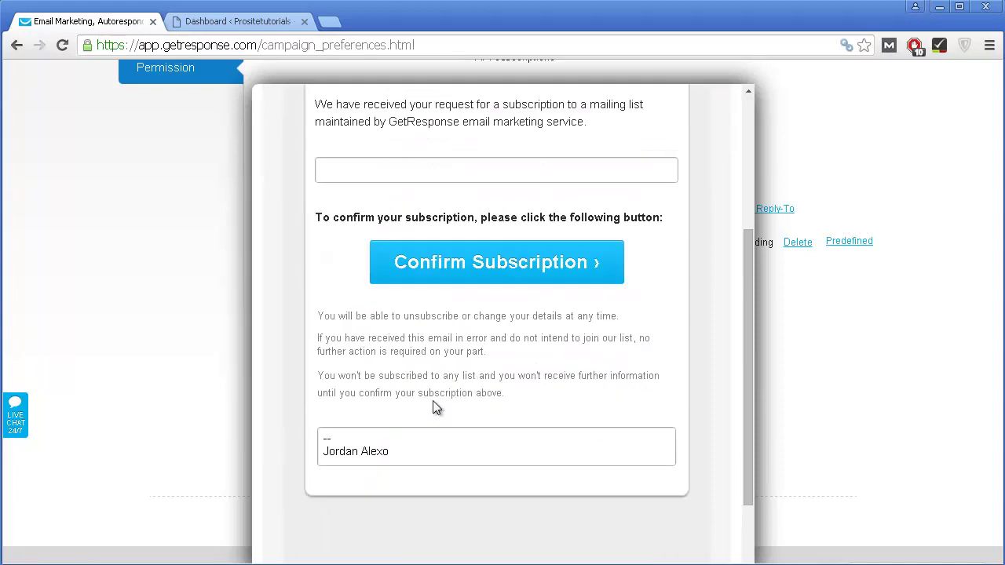
scroll(487, 396, "up", 2)
scroll(459, 441, "down", 1)
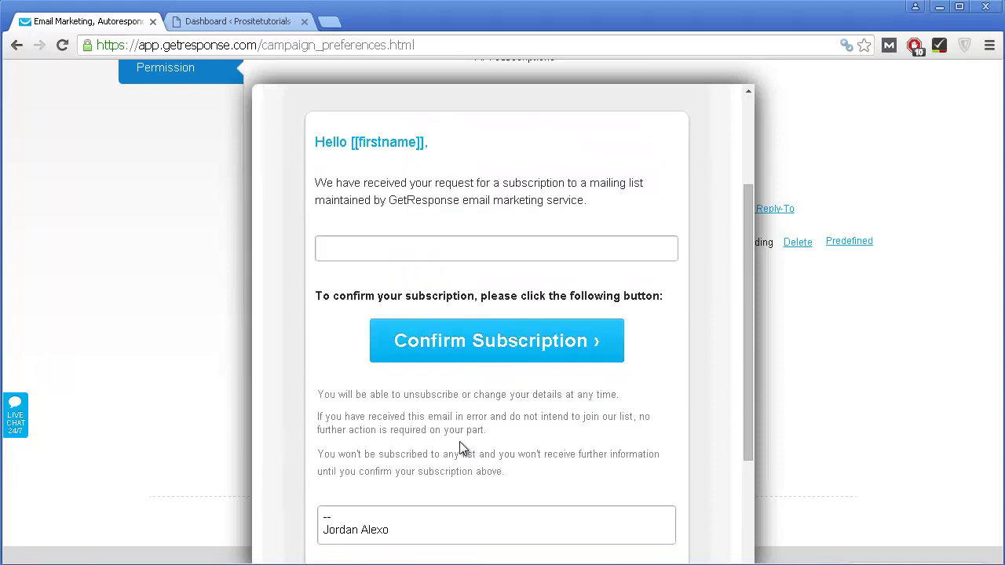
scroll(459, 441, "down", 1)
scroll(458, 437, "up", 2)
scroll(458, 437, "up", 1)
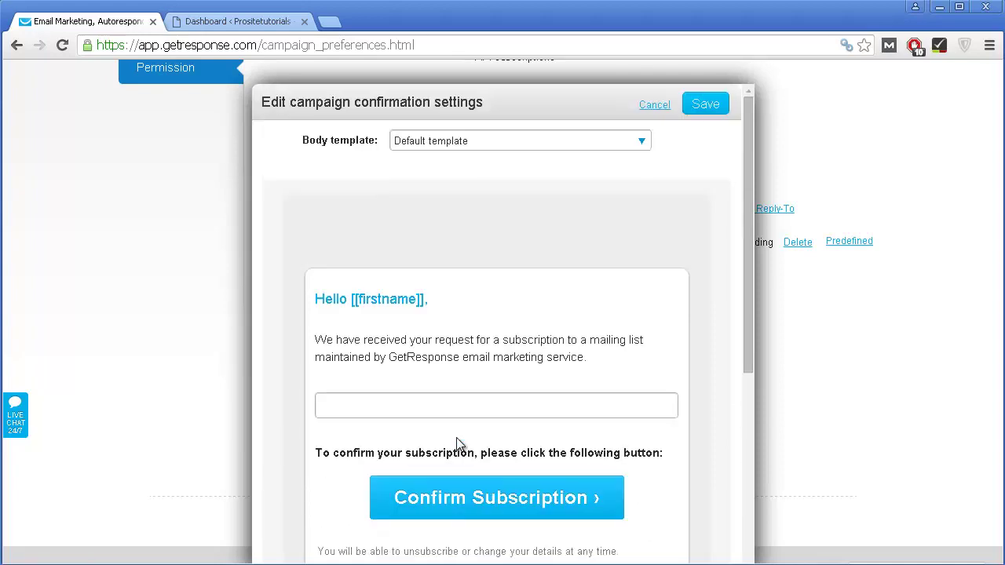
left_click(442, 146)
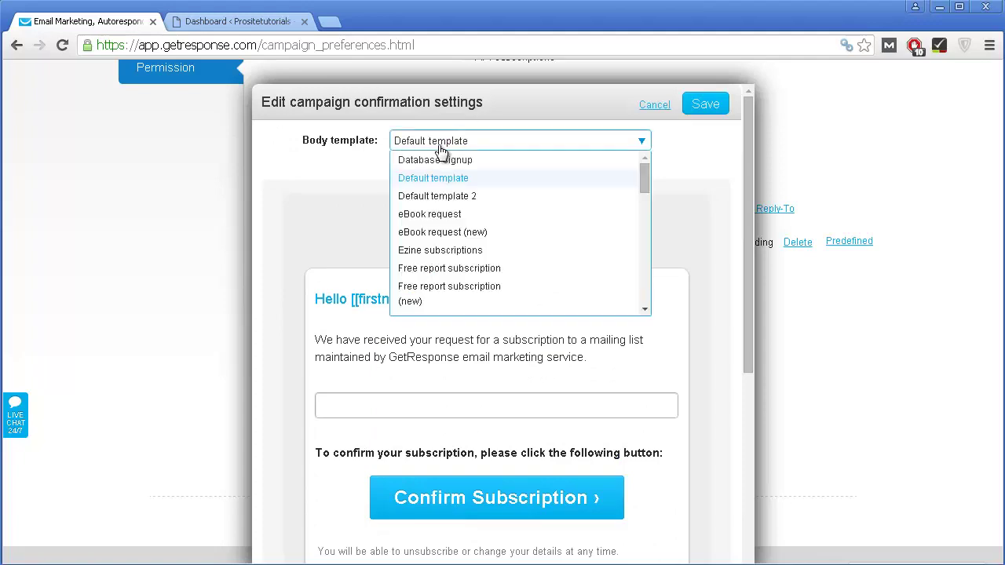
left_click(451, 196)
scroll(449, 212, "down", 3)
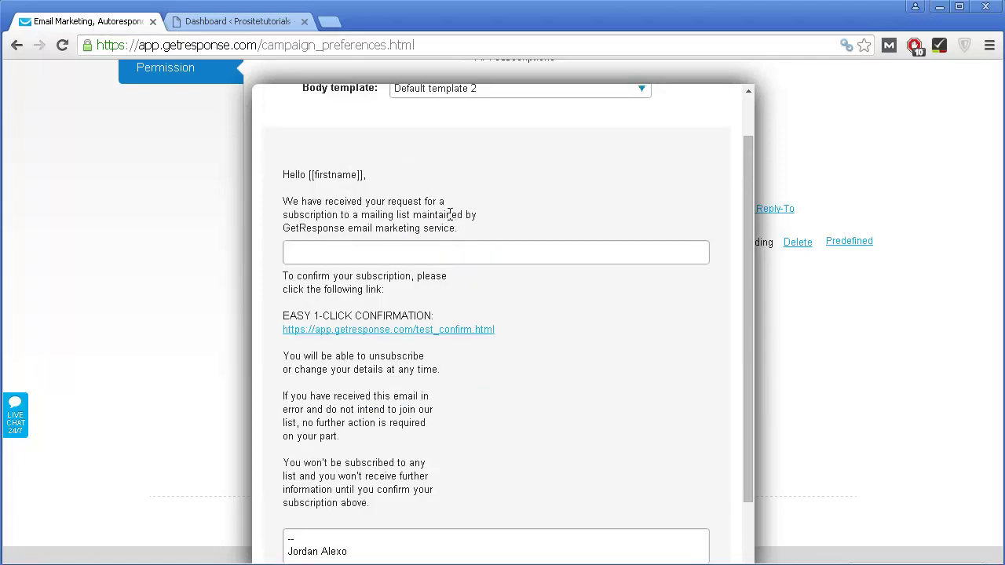
scroll(448, 215, "up", 3)
Step: Switch the confirmation body back to the button-style Default template
left_click(497, 138)
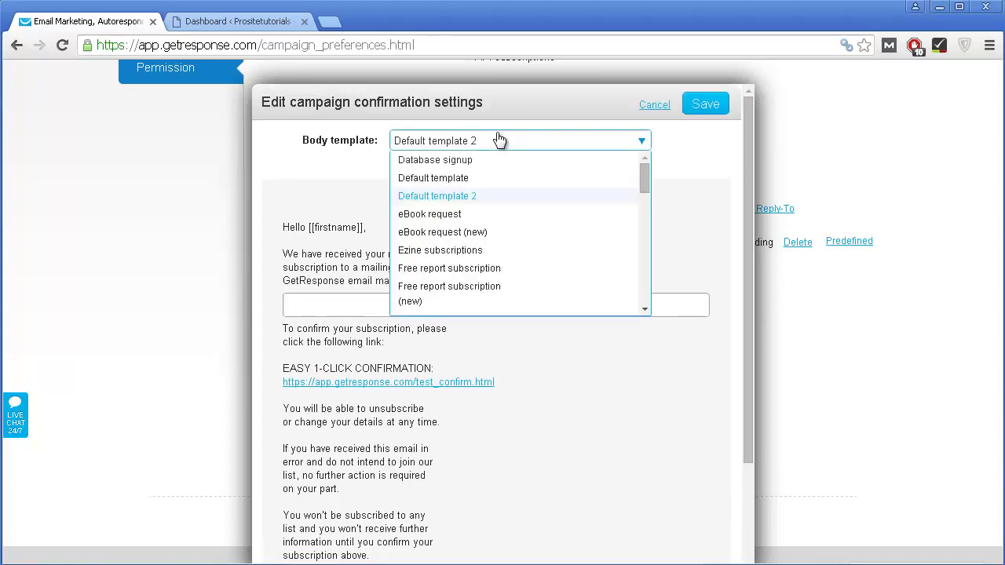
scroll(453, 289, "down", 1)
scroll(454, 290, "down", 5)
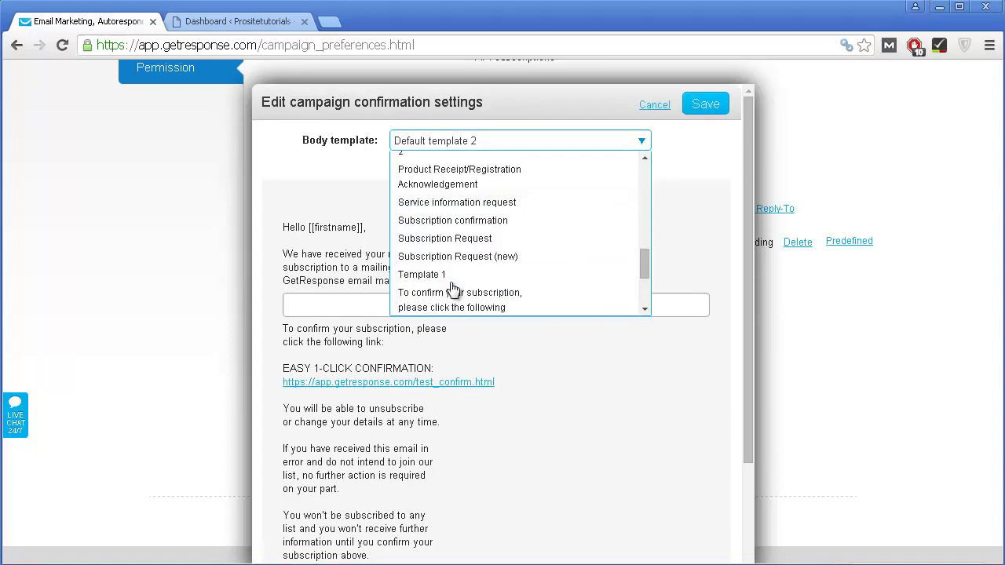
scroll(464, 186, "up", 4)
scroll(482, 272, "up", 5)
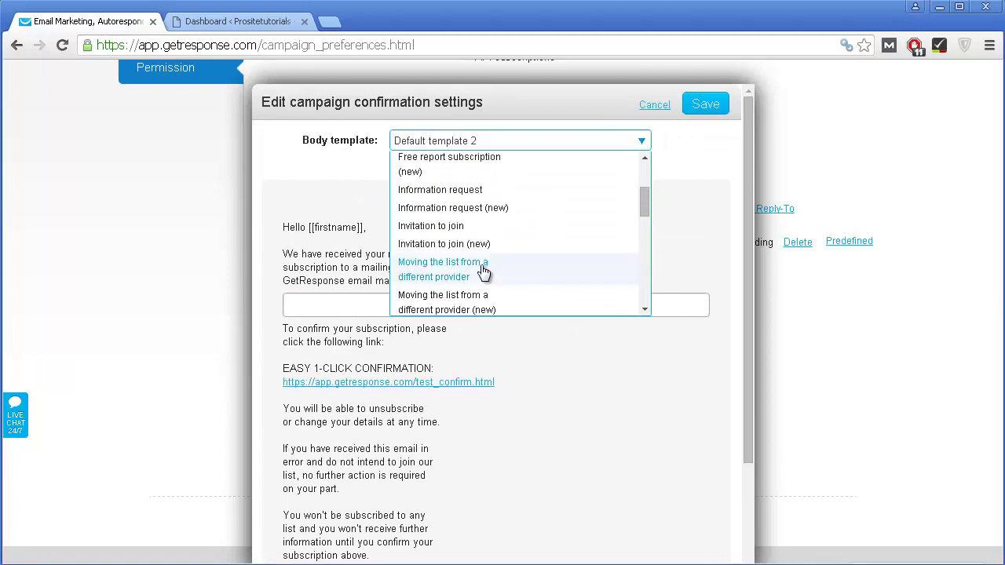
left_click(449, 181)
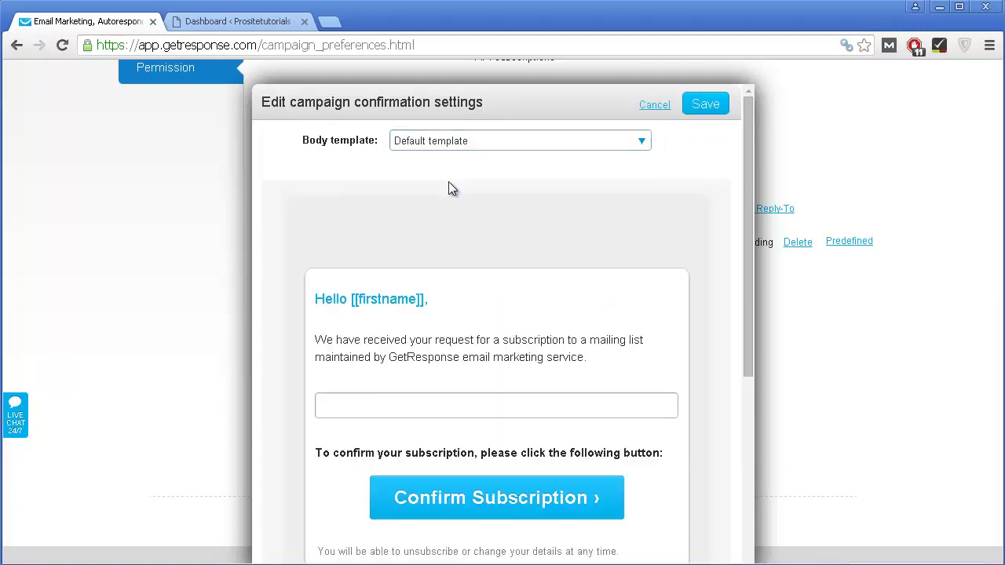
scroll(437, 226, "down", 4)
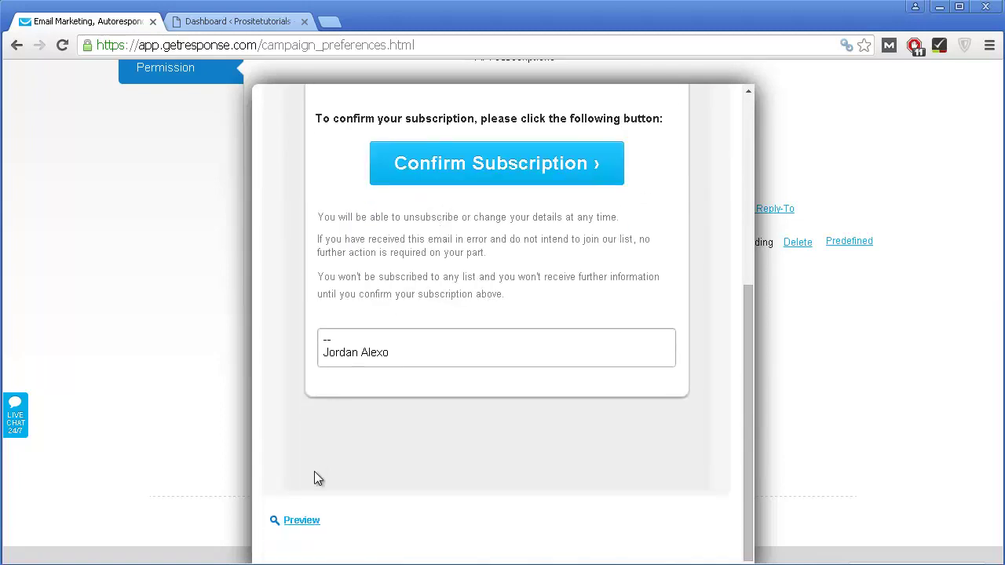
Step: Preview the confirmation email, close the preview, and save the confirmation settings
left_click(305, 540)
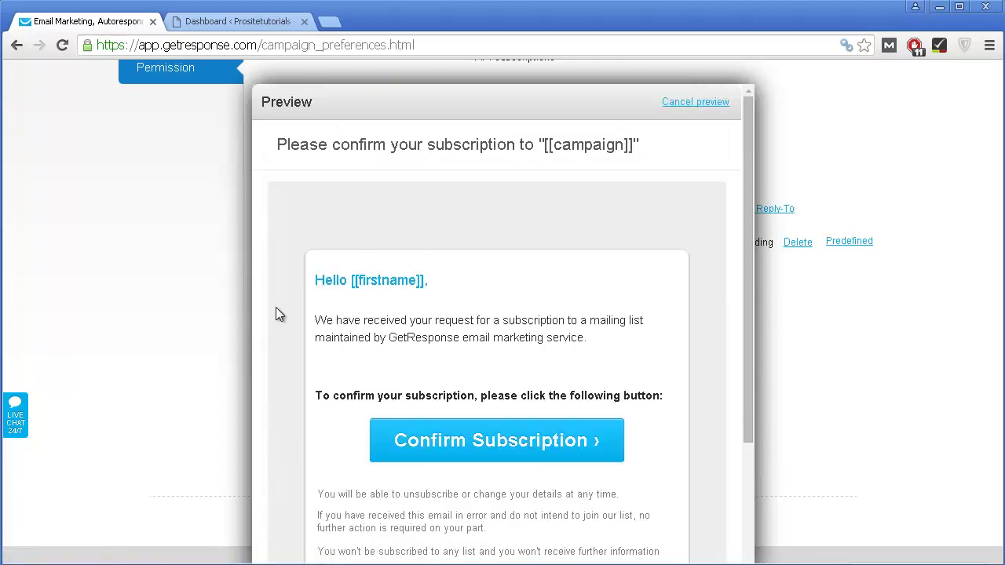
scroll(276, 310, "down", 3)
scroll(606, 236, "down", 2)
scroll(605, 132, "up", 2)
left_click(696, 103)
left_click(698, 105)
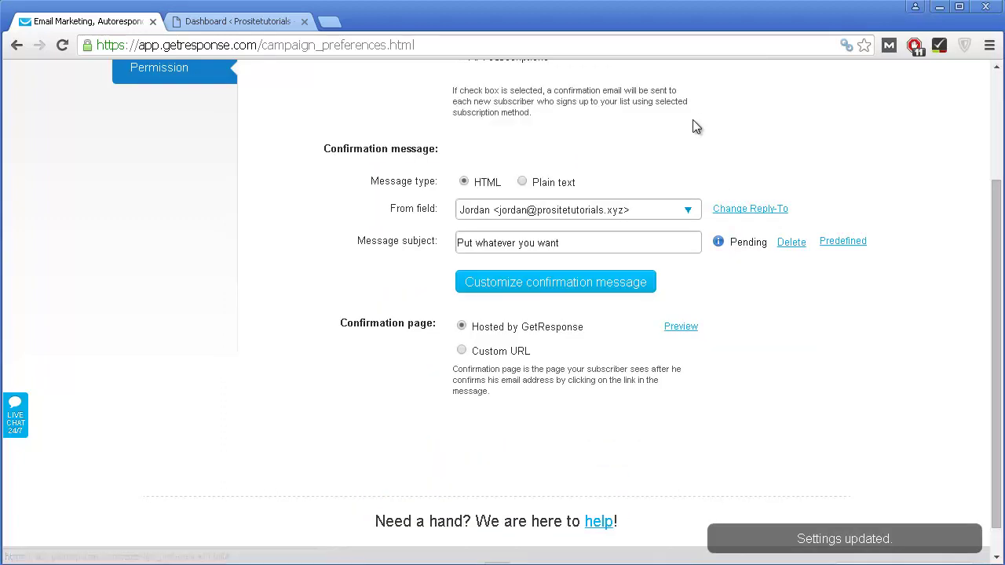
Step: Return to the dashboard for test_campaign658 from the account menu
scroll(683, 167, "up", 2)
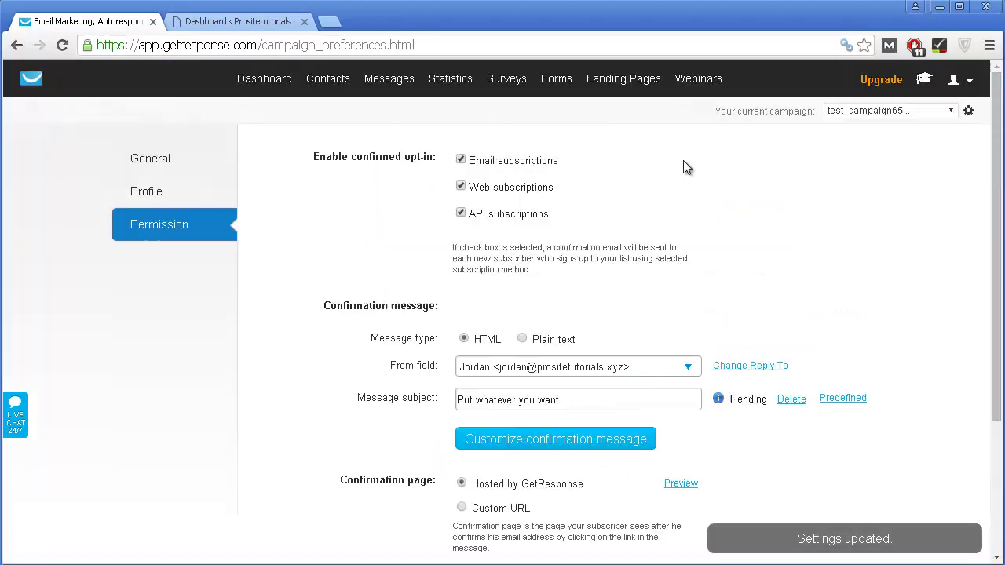
left_click(954, 79)
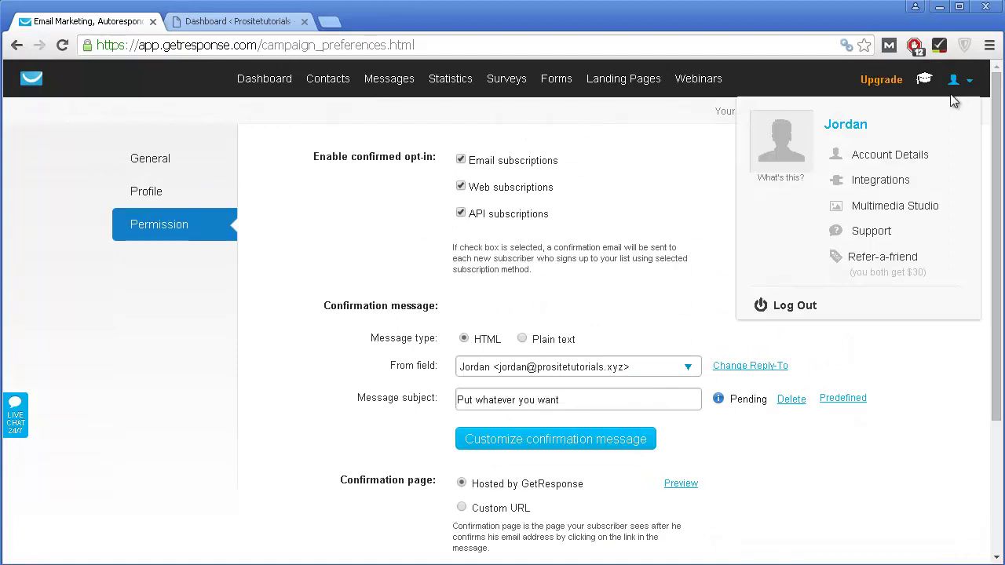
left_click(282, 84)
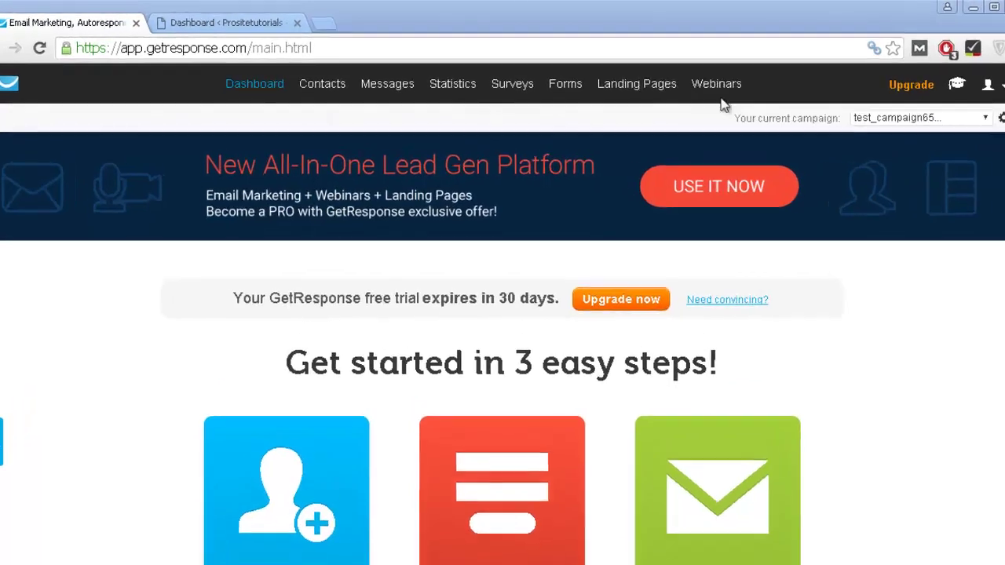
Step: Choose Create Autoresponder from the Messages menu
mouse_move(396, 88)
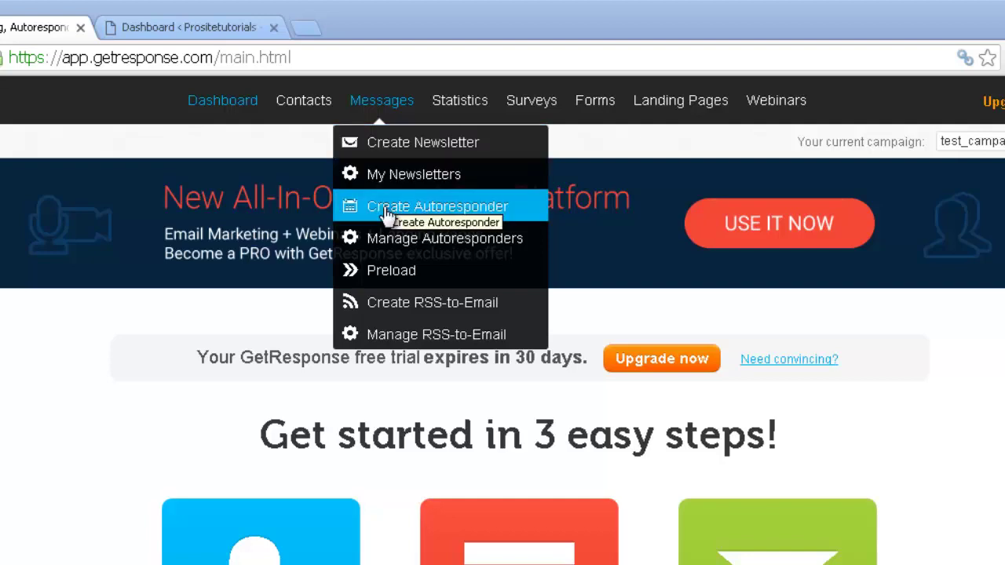
left_click(488, 211)
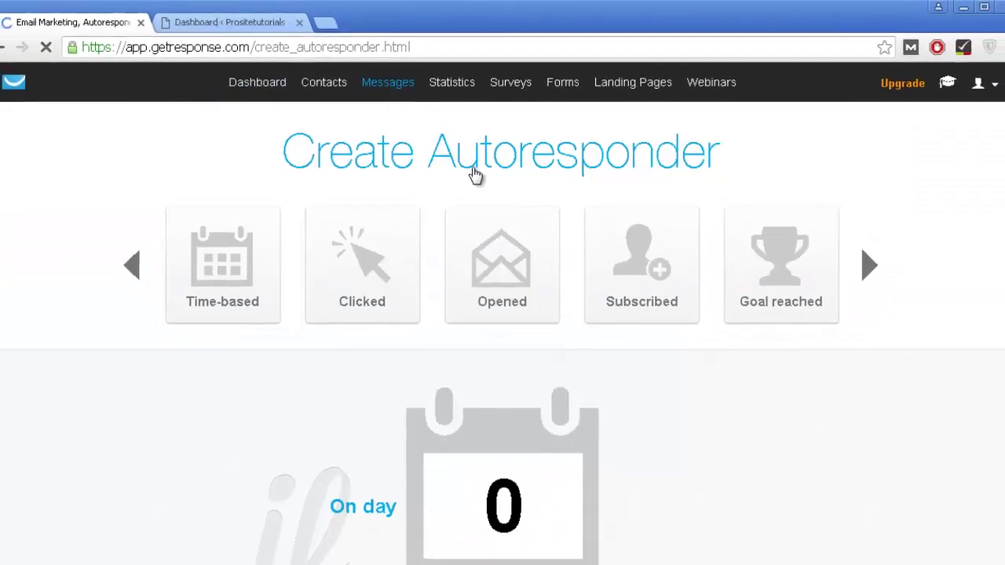
left_click(848, 261)
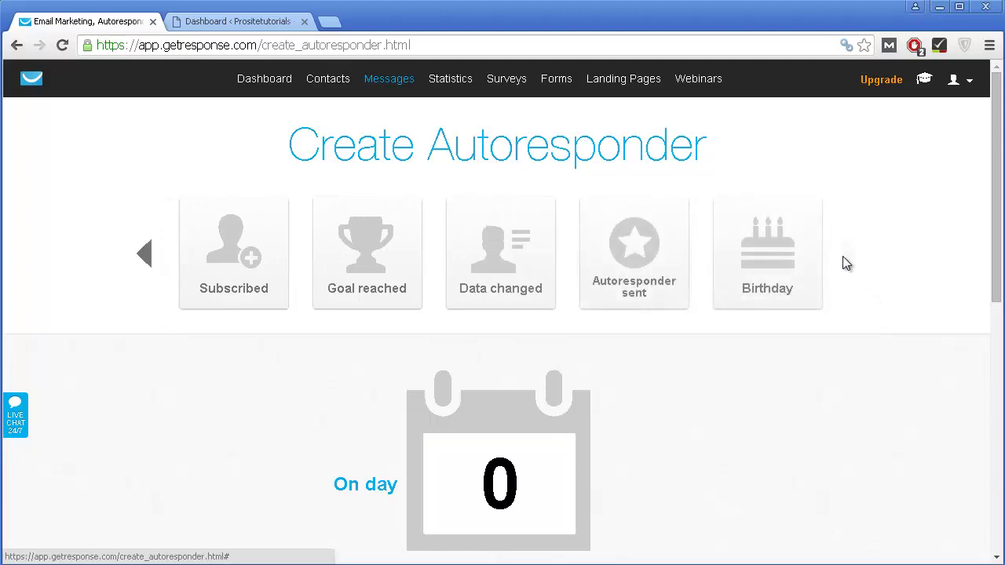
left_click(146, 267)
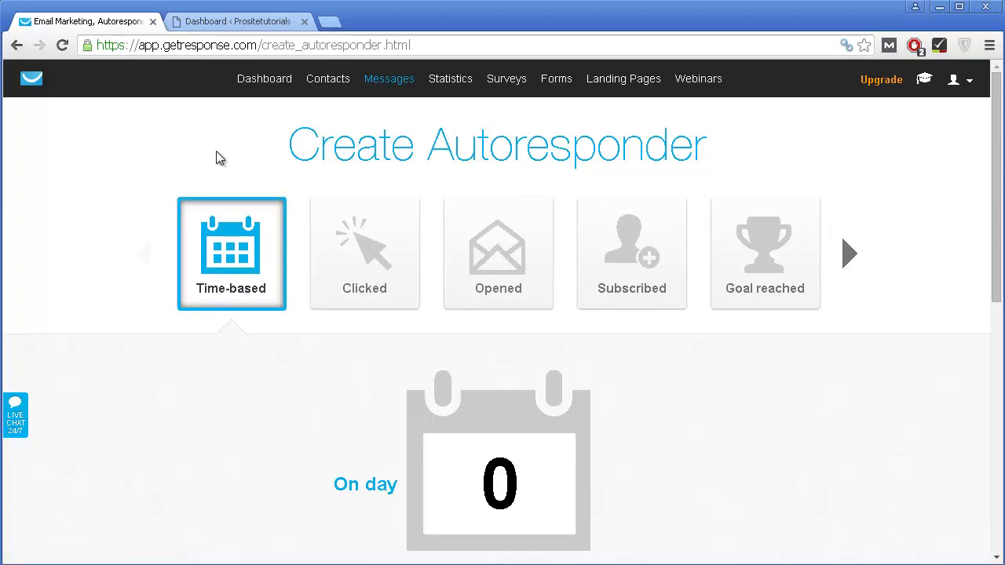
scroll(220, 161, "down", 3)
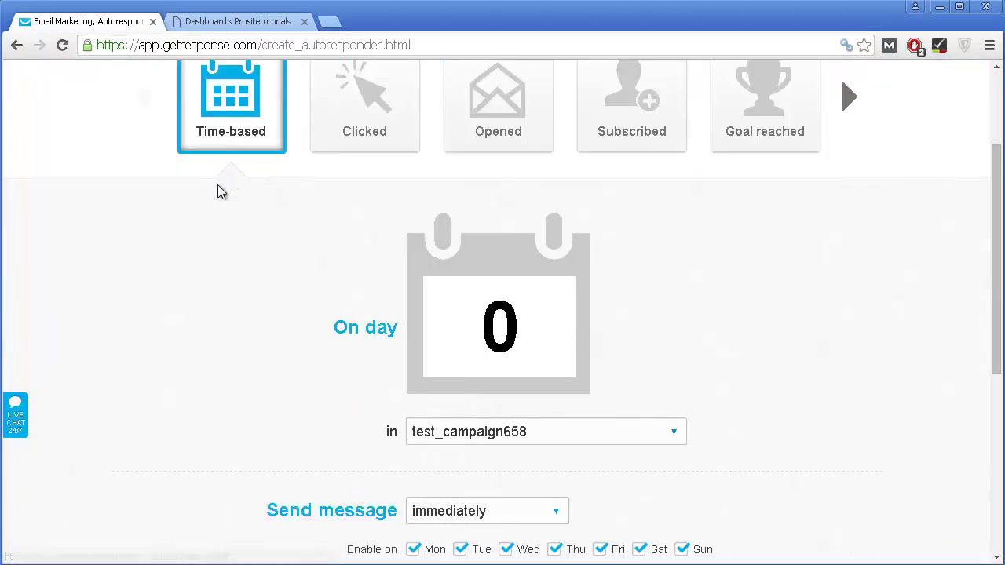
scroll(218, 206, "up", 2)
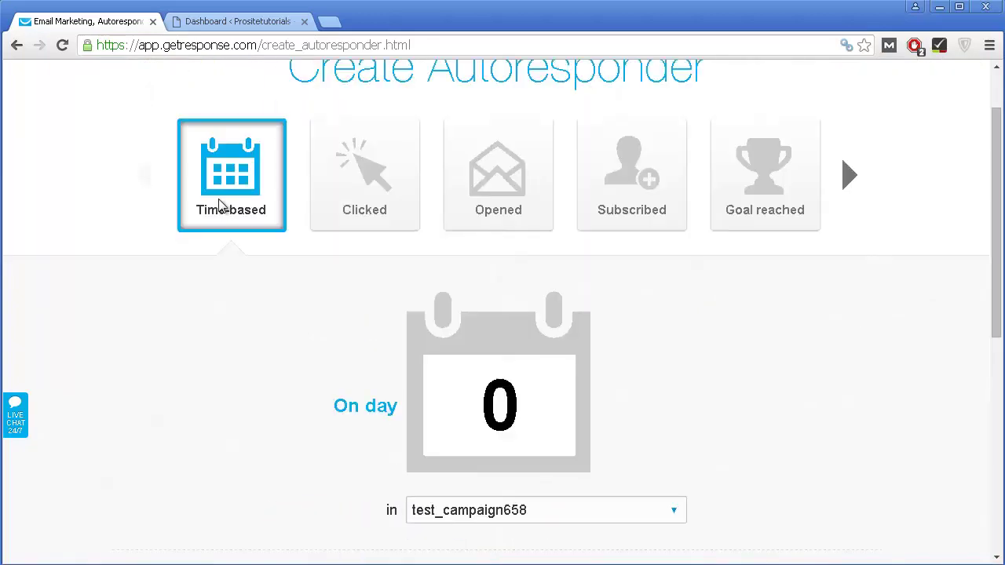
scroll(220, 204, "down", 2)
scroll(330, 235, "up", 1)
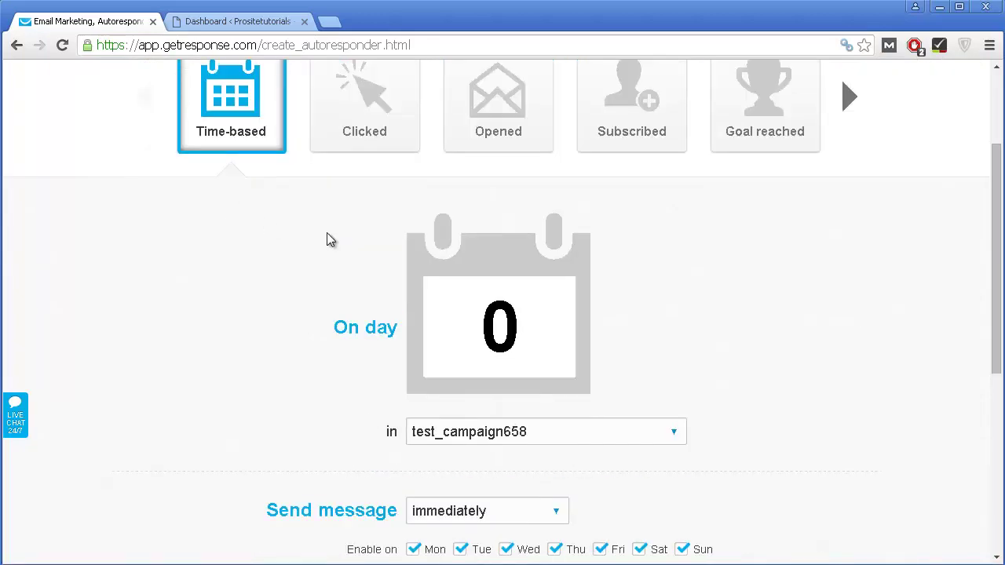
scroll(440, 314, "down", 1)
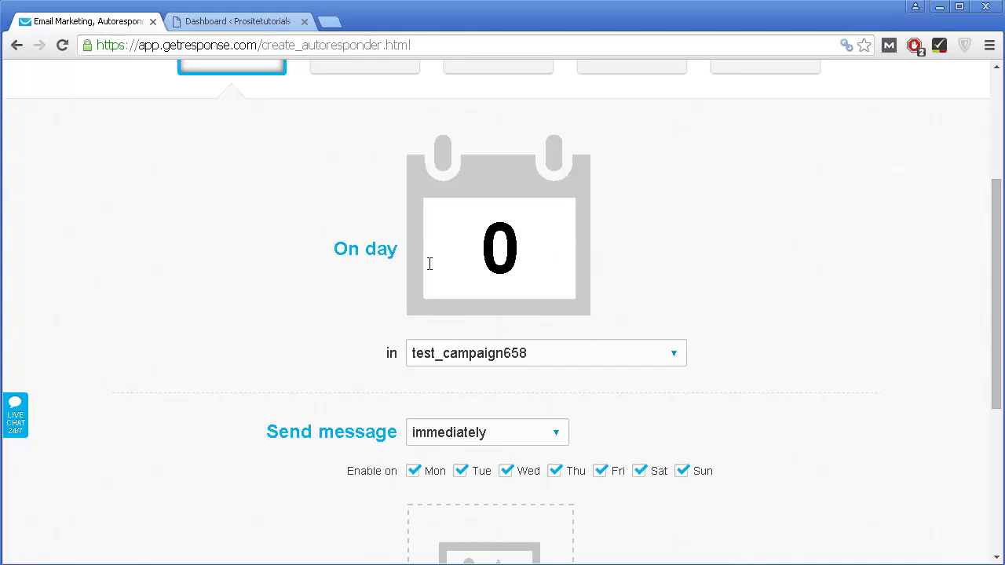
scroll(564, 321, "down", 1)
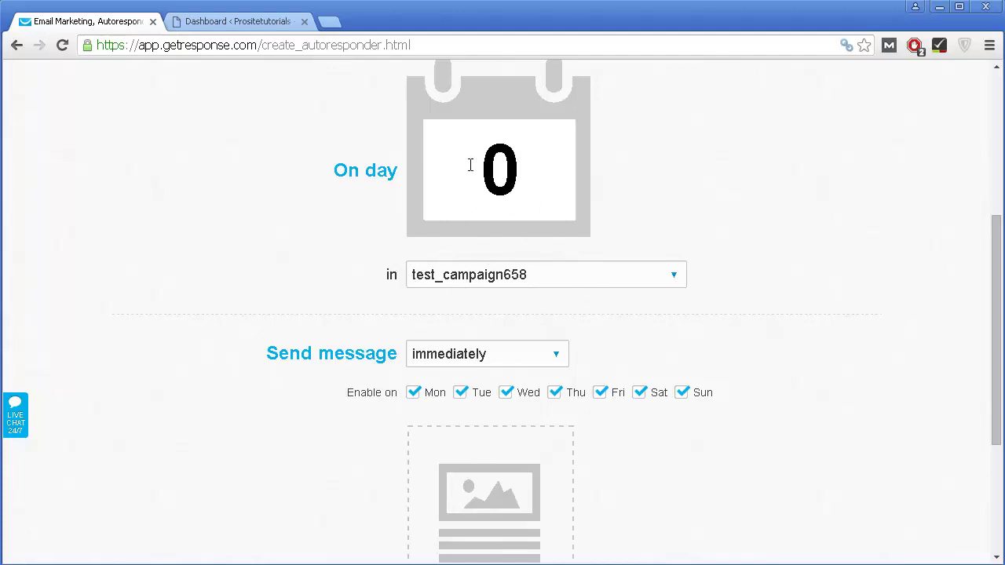
scroll(471, 282, "down", 1)
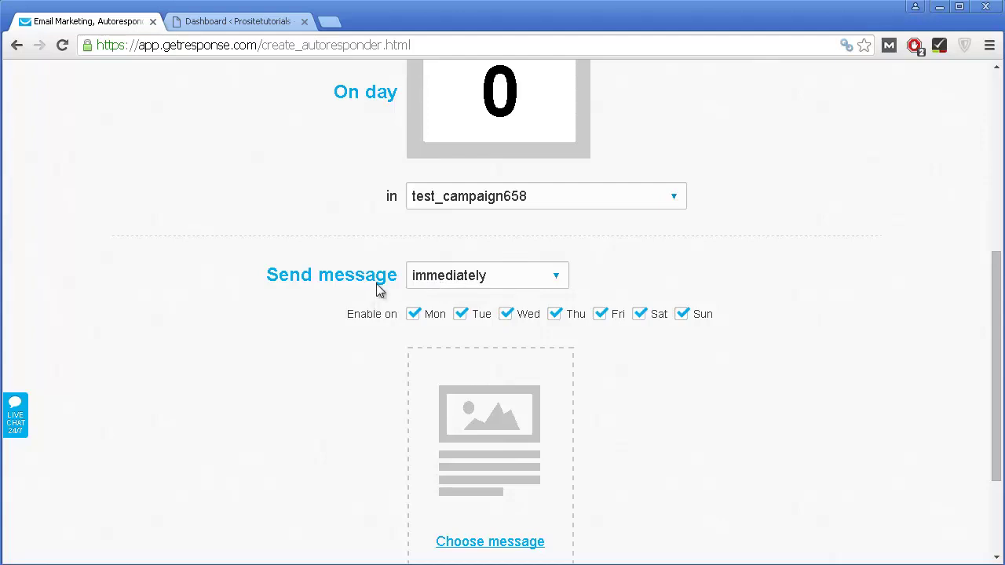
left_click(422, 284)
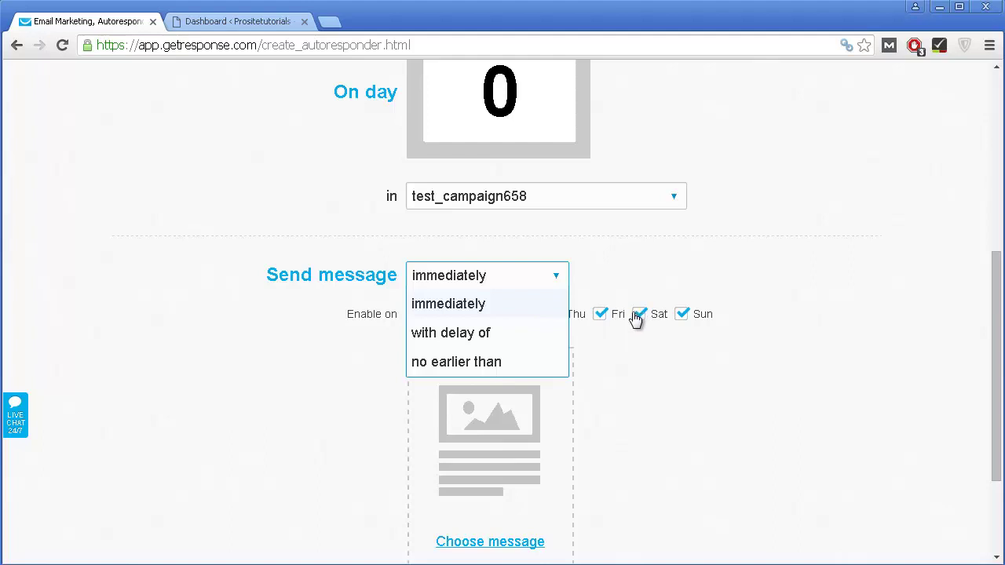
left_click(643, 392)
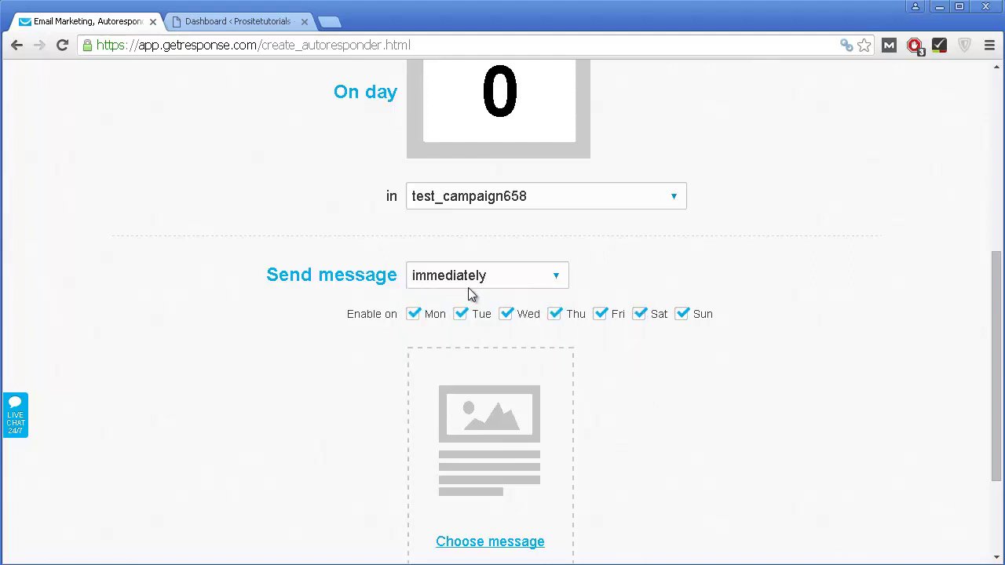
scroll(469, 291, "down", 1)
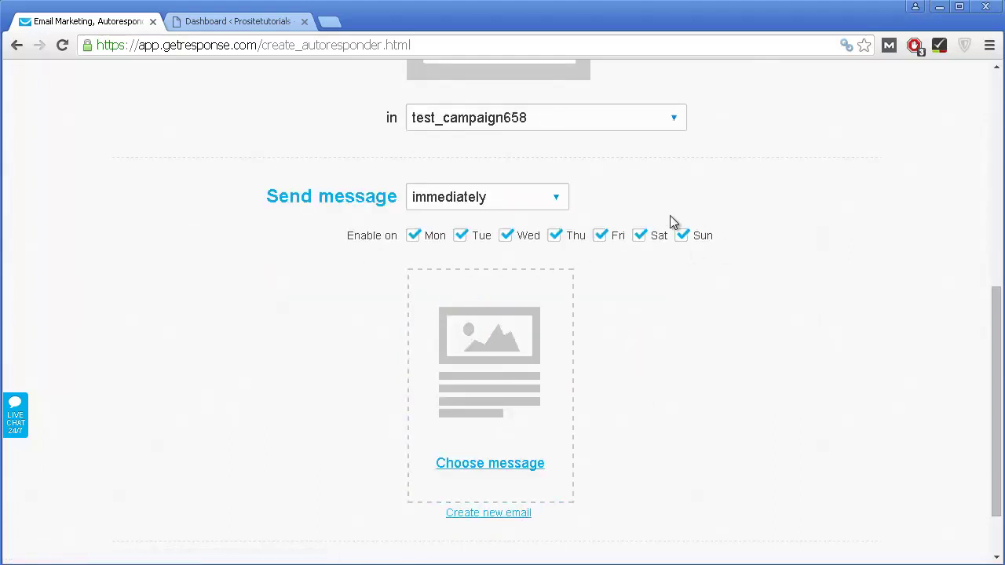
scroll(375, 218, "up", 1)
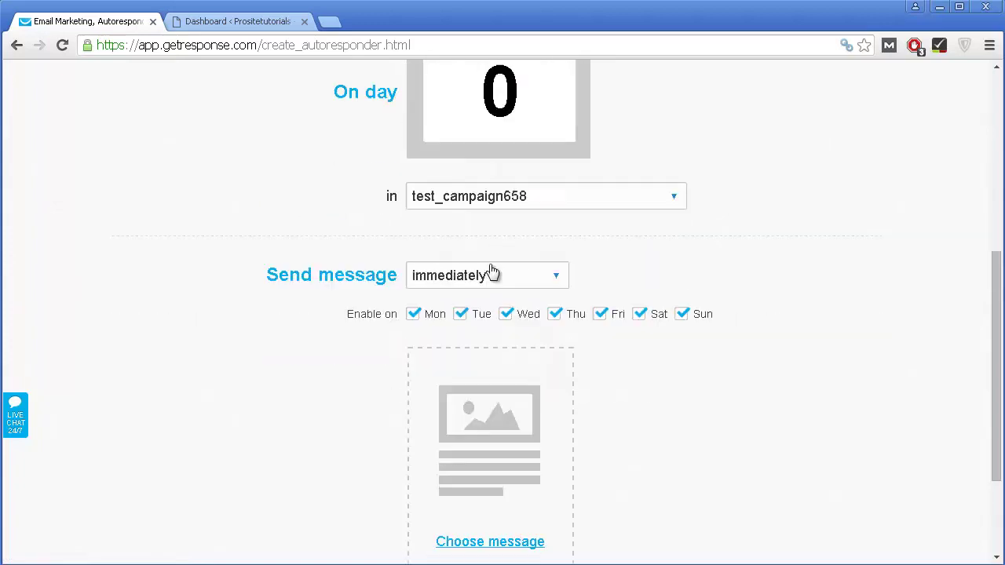
scroll(492, 271, "down", 2)
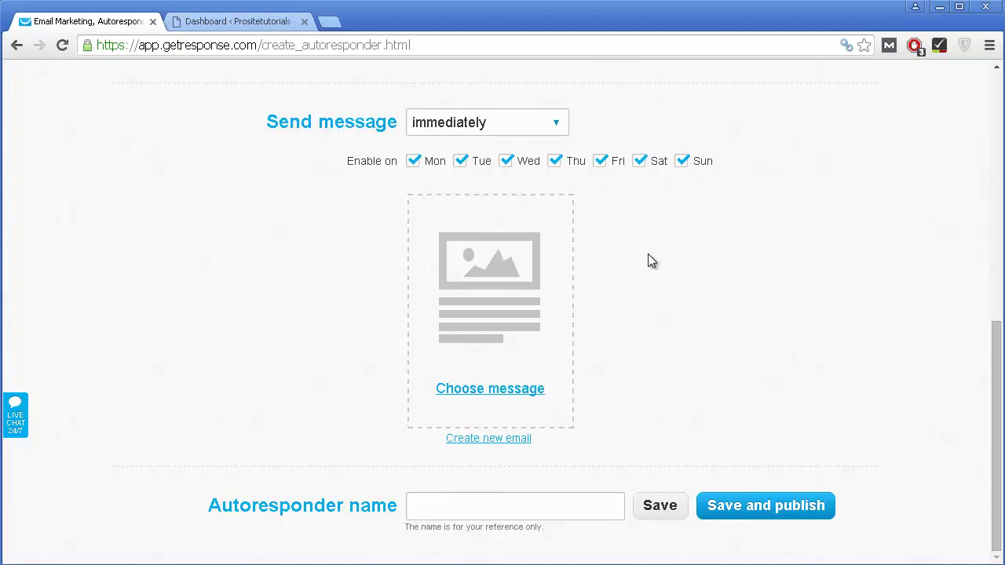
Step: Start a new autoresponder email and name the message 'Bonus'
left_click(487, 439)
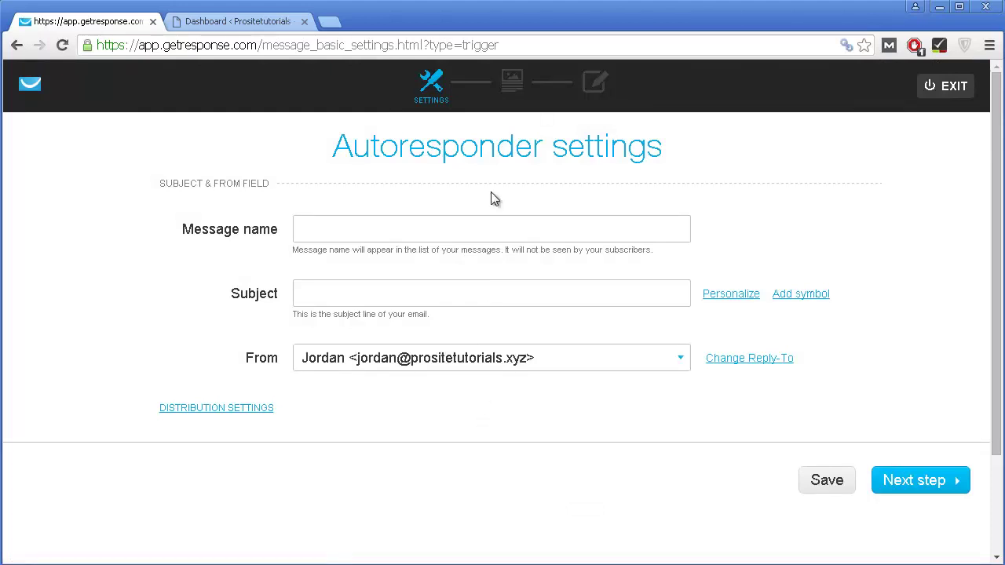
left_click(466, 228)
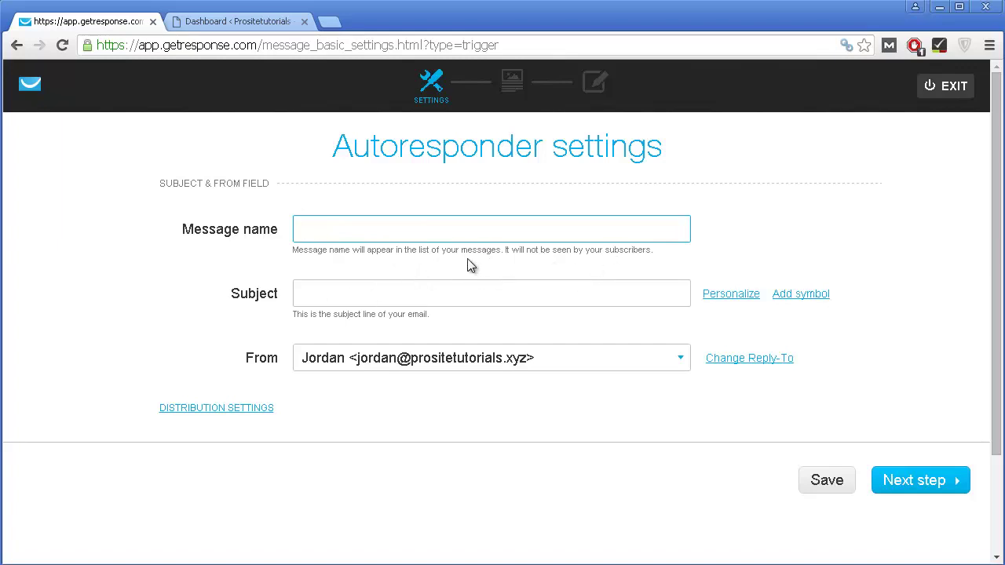
type("Bonus")
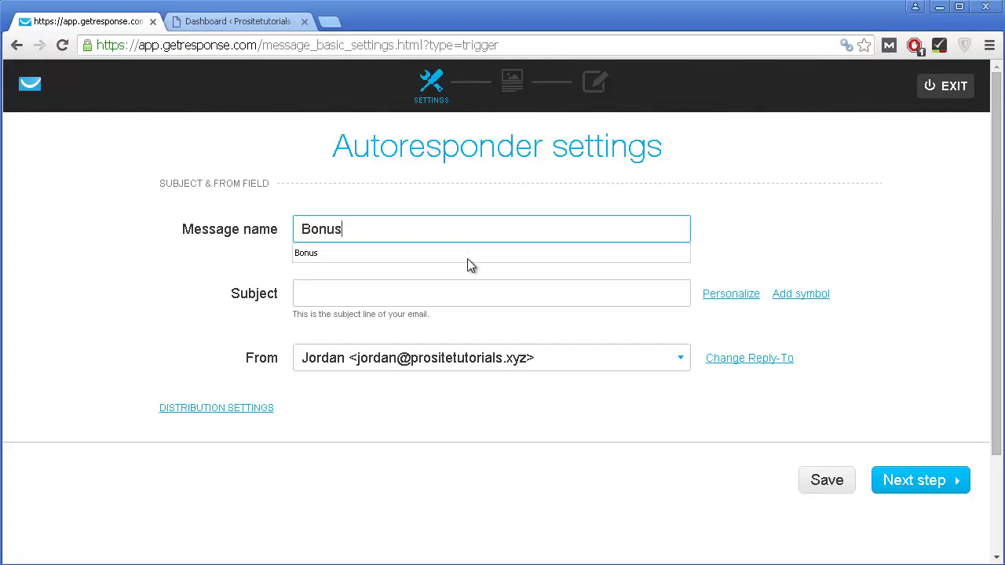
left_click(314, 310)
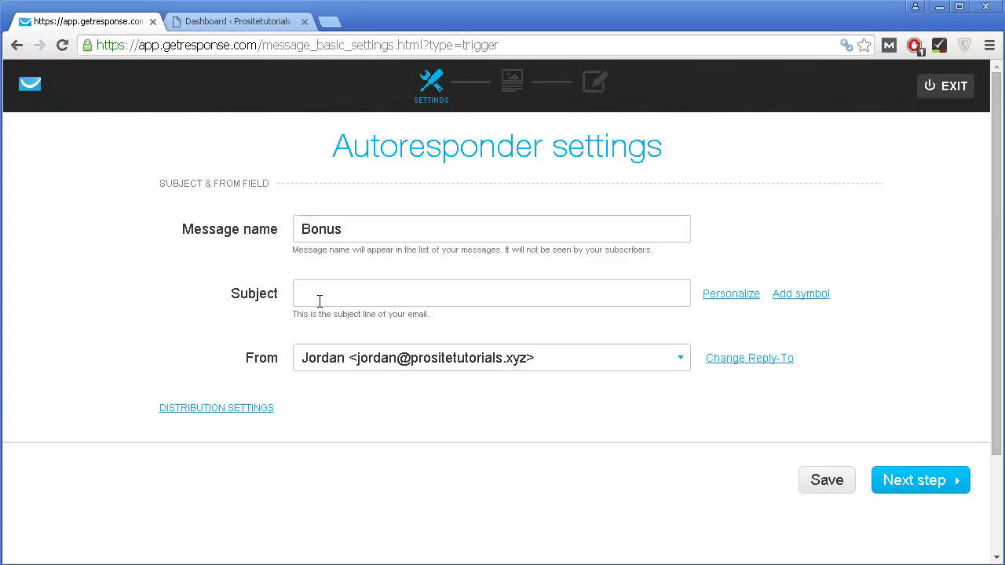
Step: Set the subject to 'Get Your FREE Ebook HERE!', keep the current sender, and continue
left_click(319, 300)
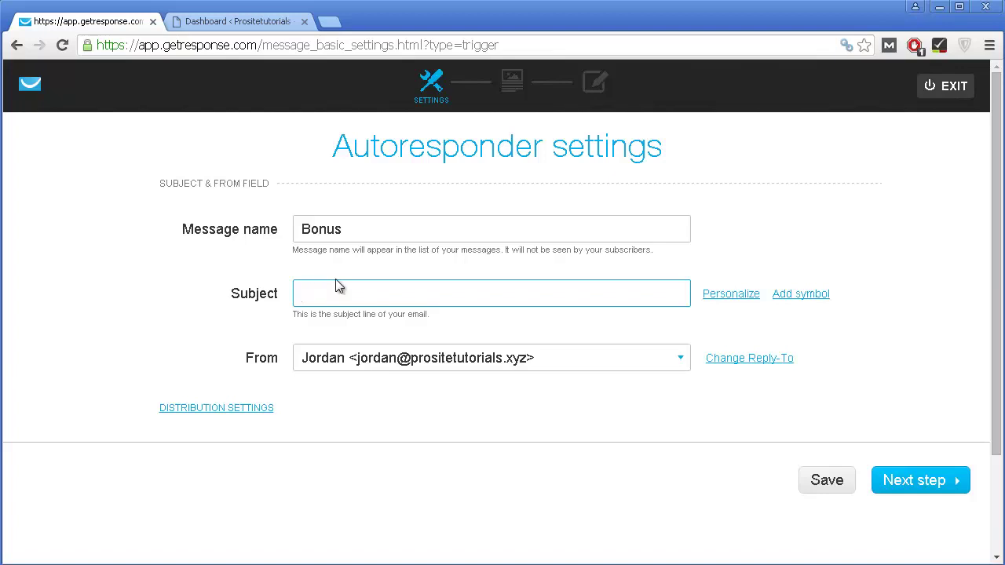
key("BackSpace")
type("Get")
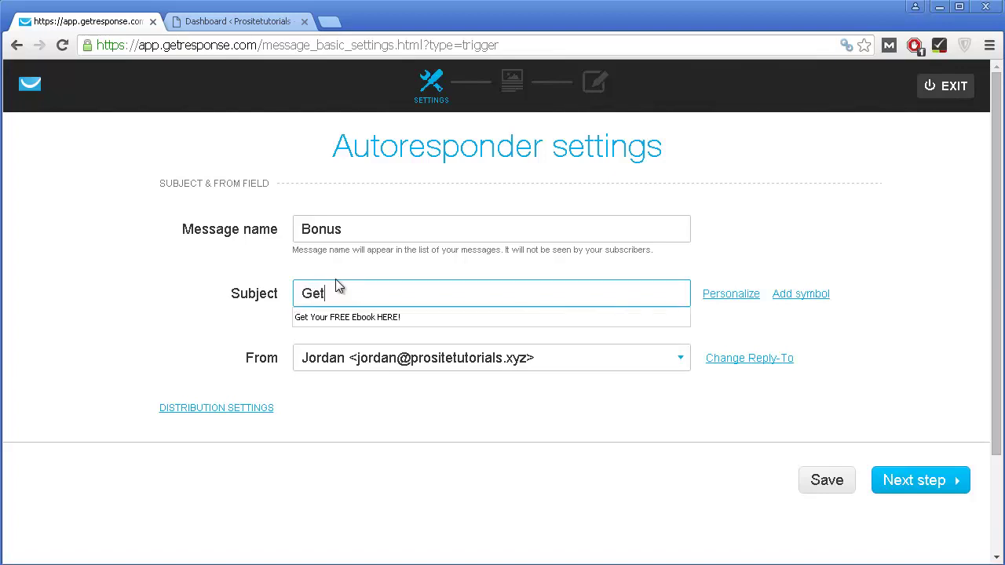
left_click(354, 317)
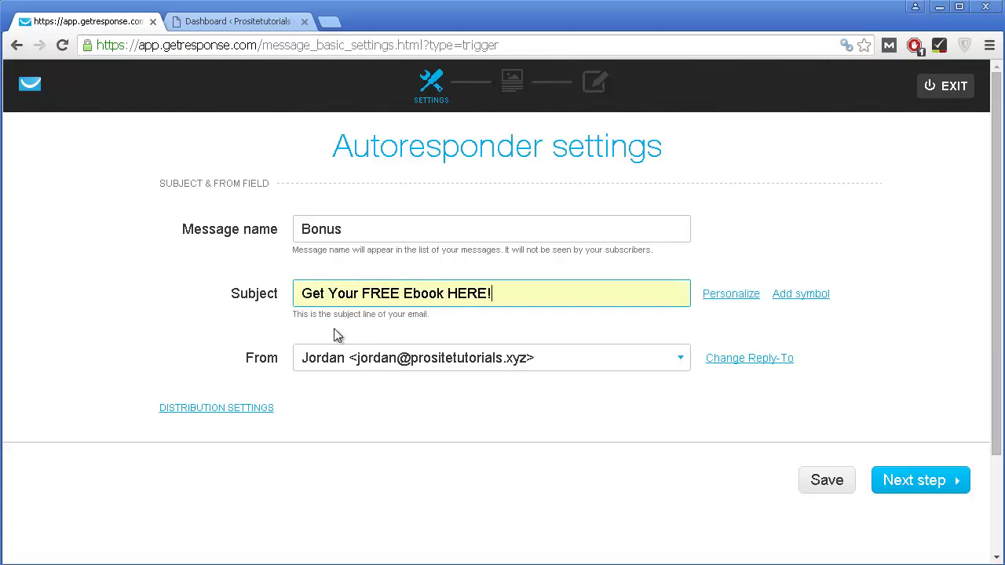
scroll(701, 351, "down", 2)
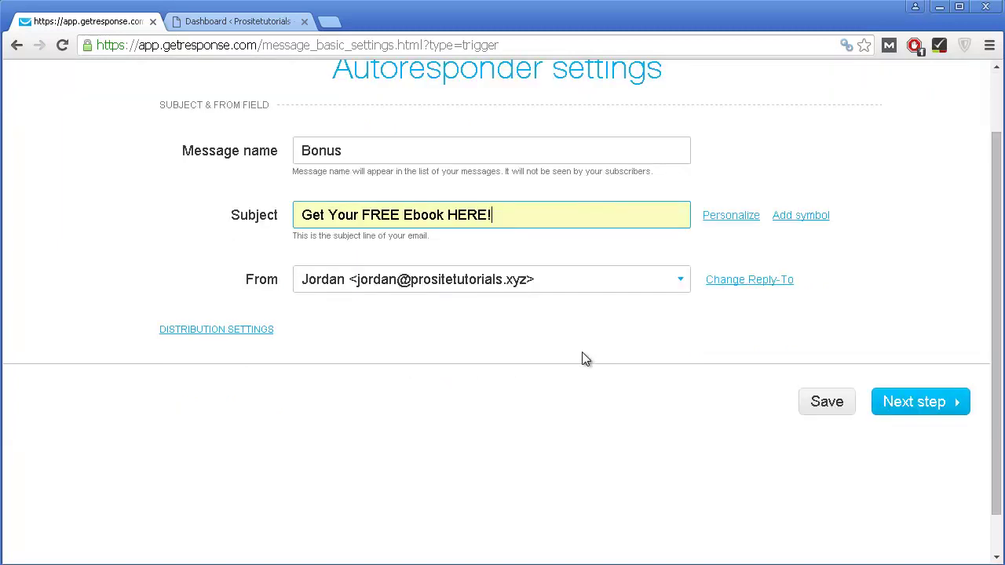
left_click(403, 285)
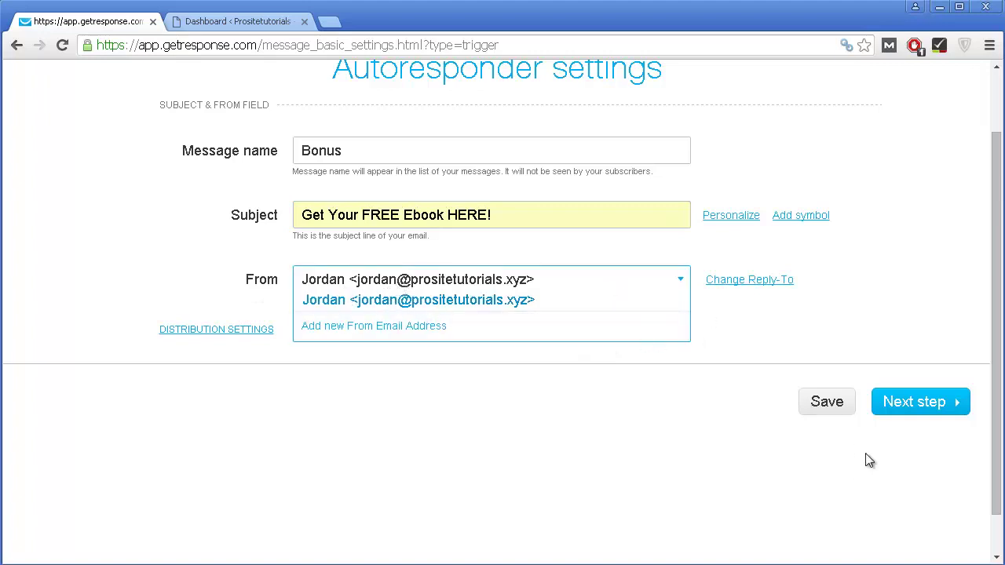
left_click(697, 452)
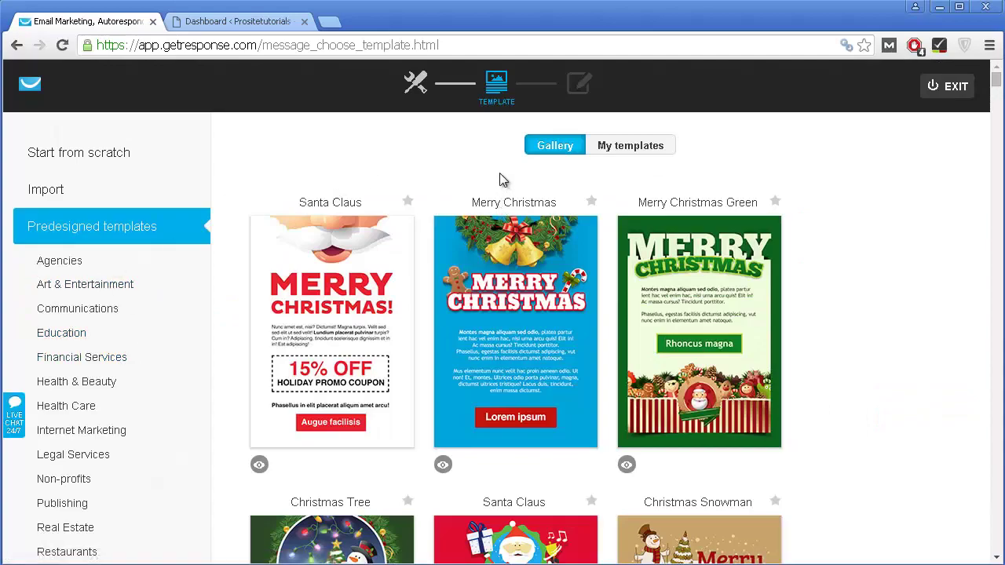
Step: Scroll through the Predesigned templates gallery to look over the available designs
scroll(503, 179, "down", 7)
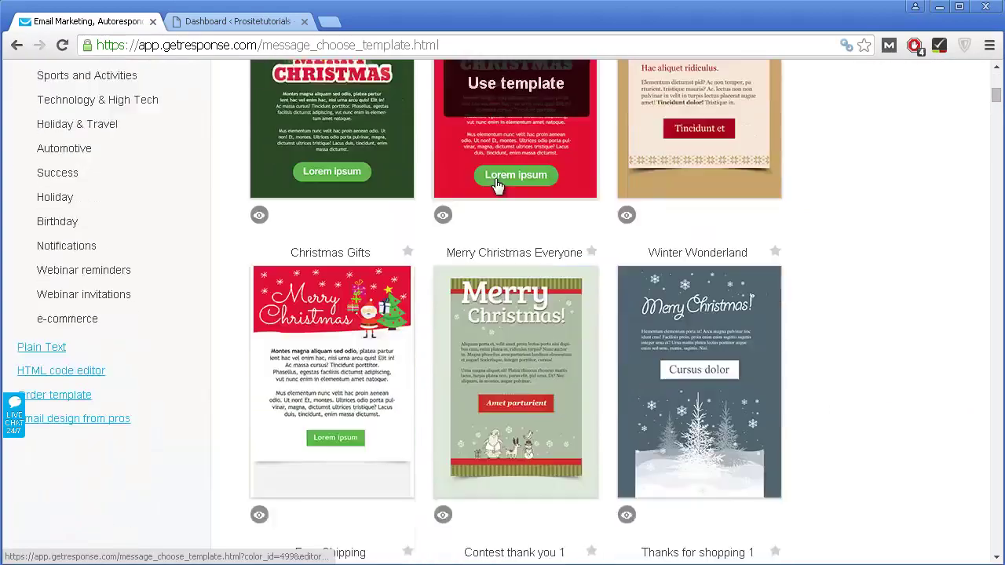
scroll(496, 185, "down", 16)
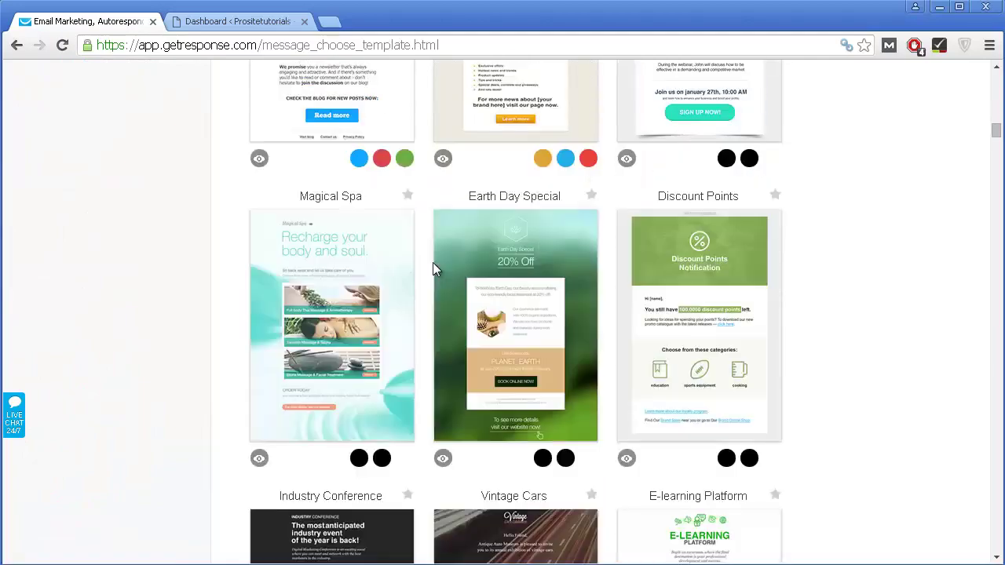
scroll(433, 262, "down", 20)
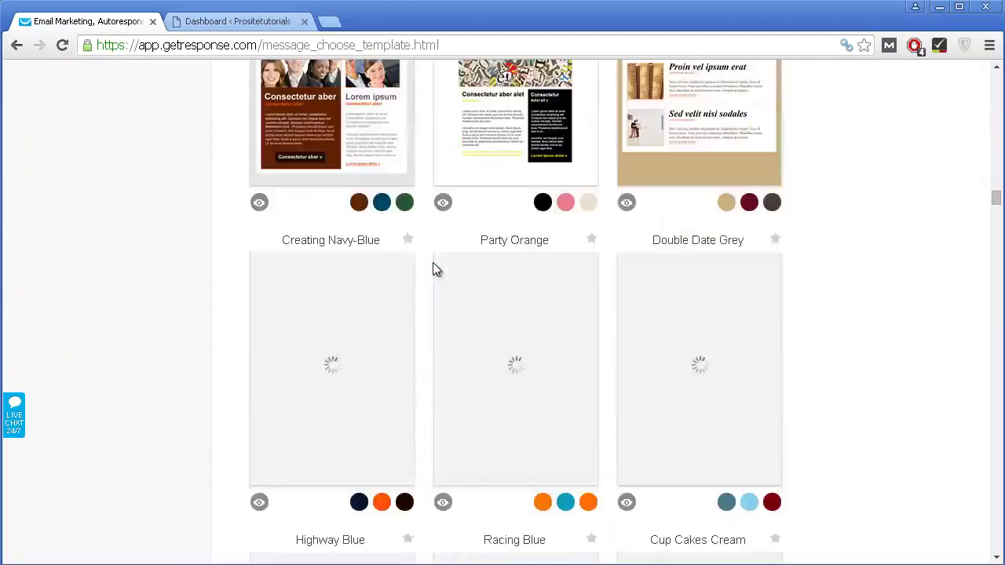
scroll(433, 263, "down", 15)
scroll(433, 263, "up", 16)
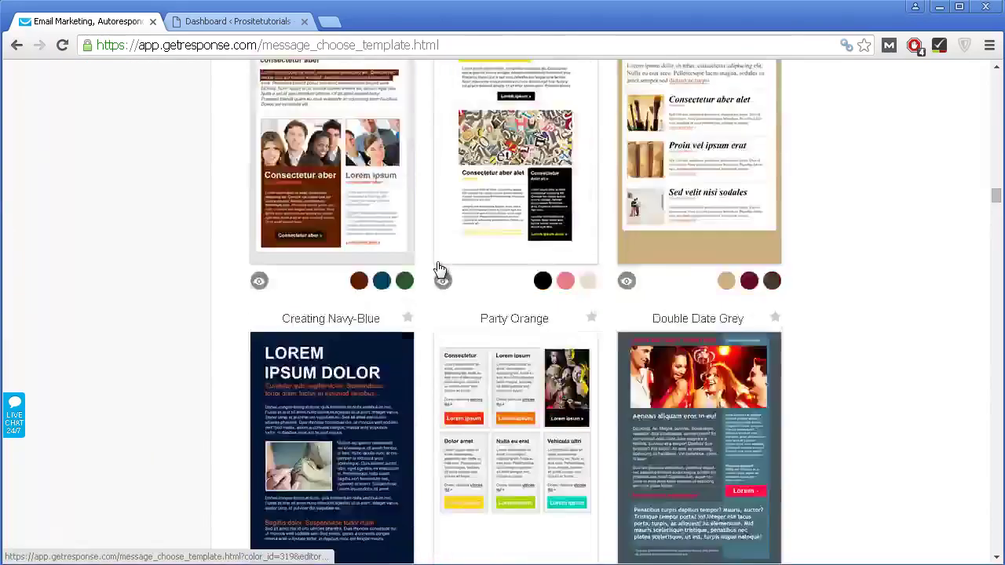
scroll(436, 263, "up", 20)
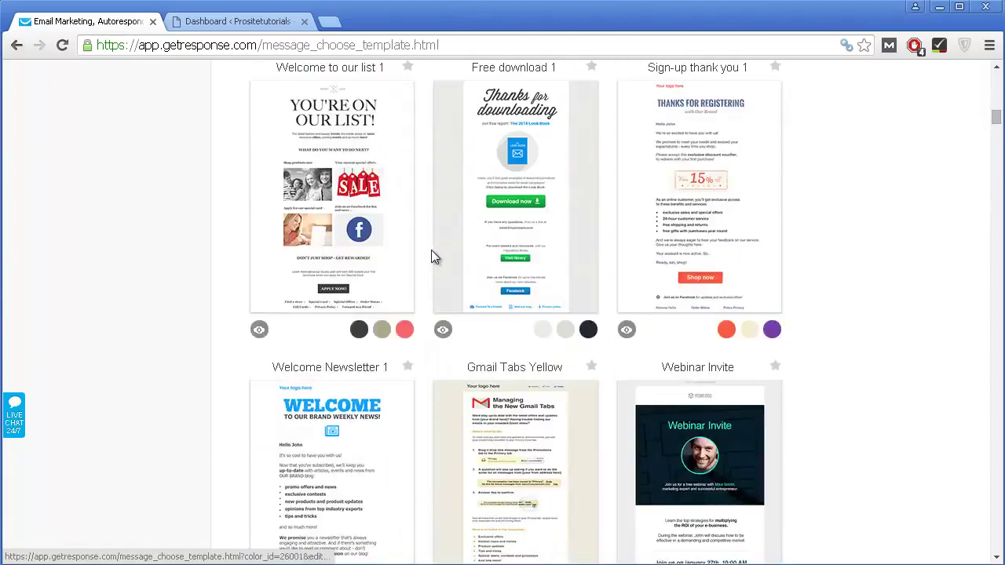
scroll(431, 255, "up", 20)
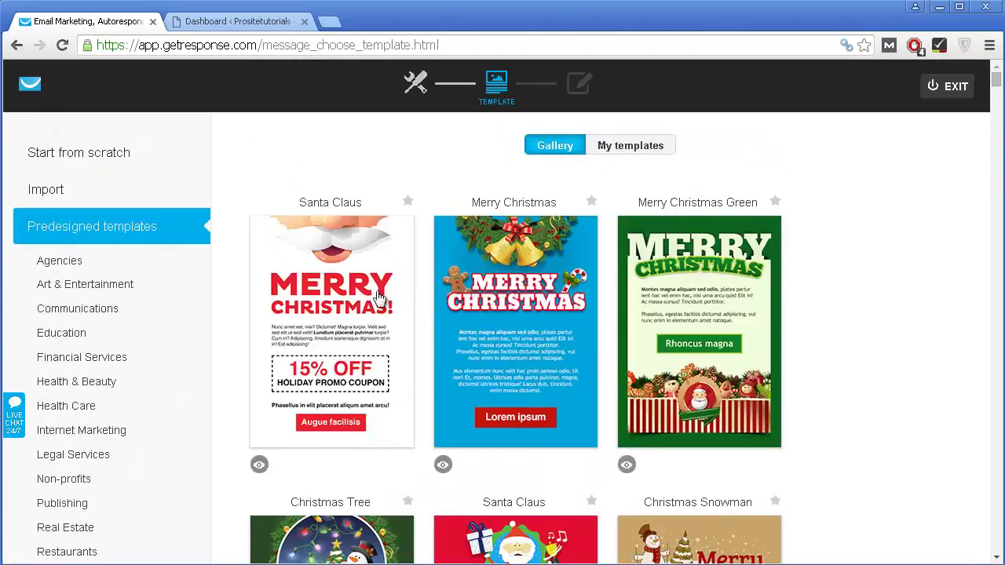
mouse_move(683, 336)
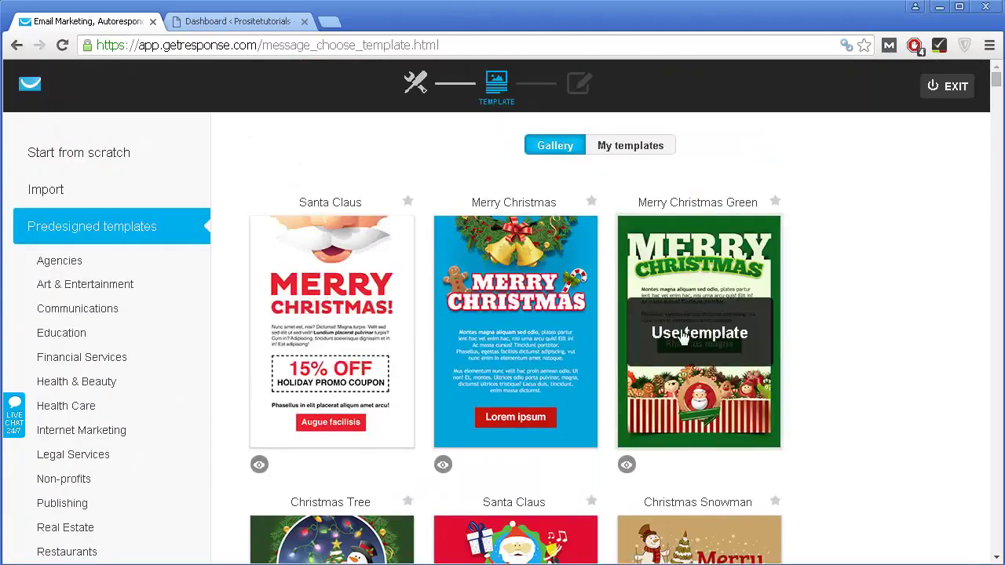
scroll(683, 336, "down", 2)
scroll(706, 228, "up", 1)
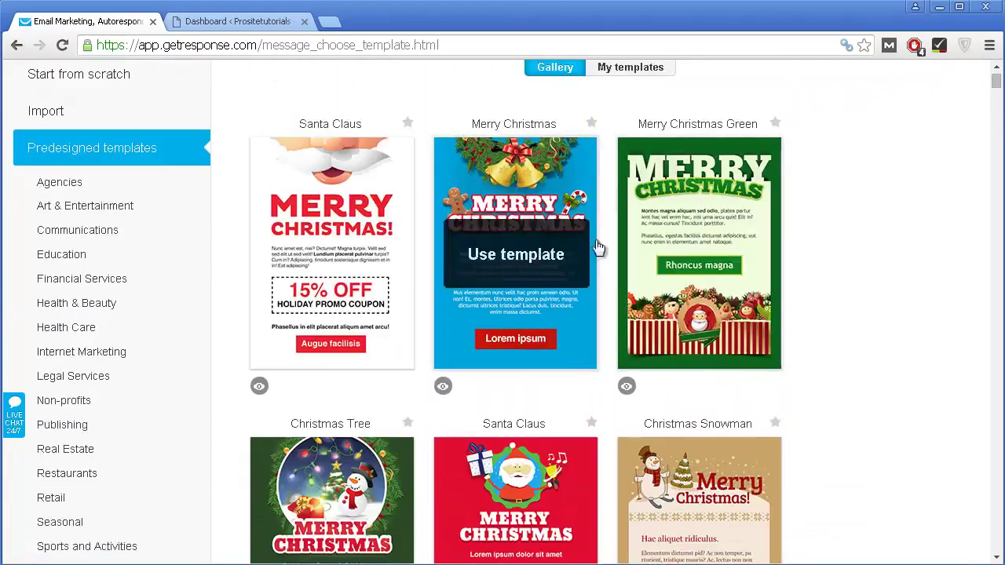
scroll(597, 248, "down", 5)
scroll(220, 222, "up", 2)
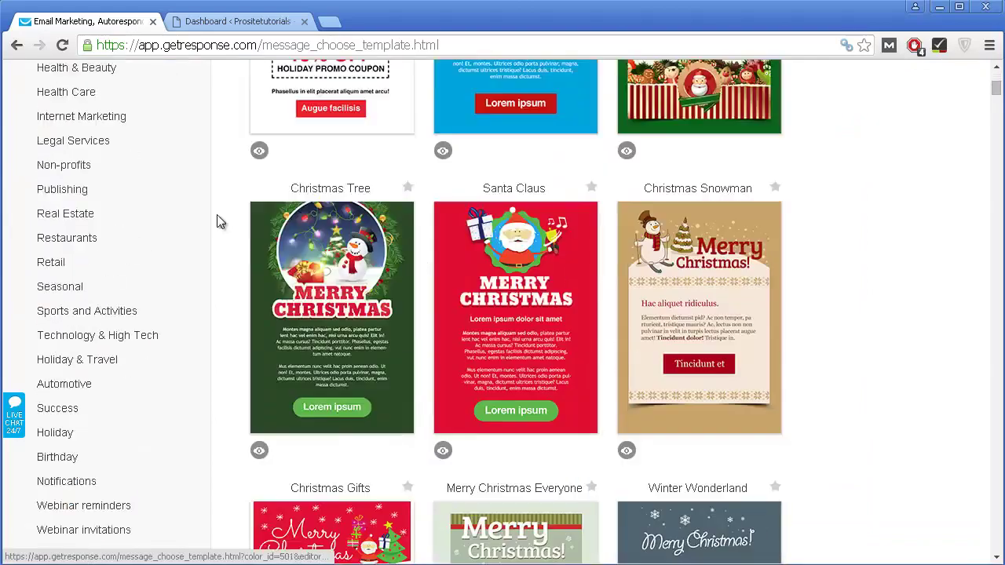
scroll(124, 175, "up", 6)
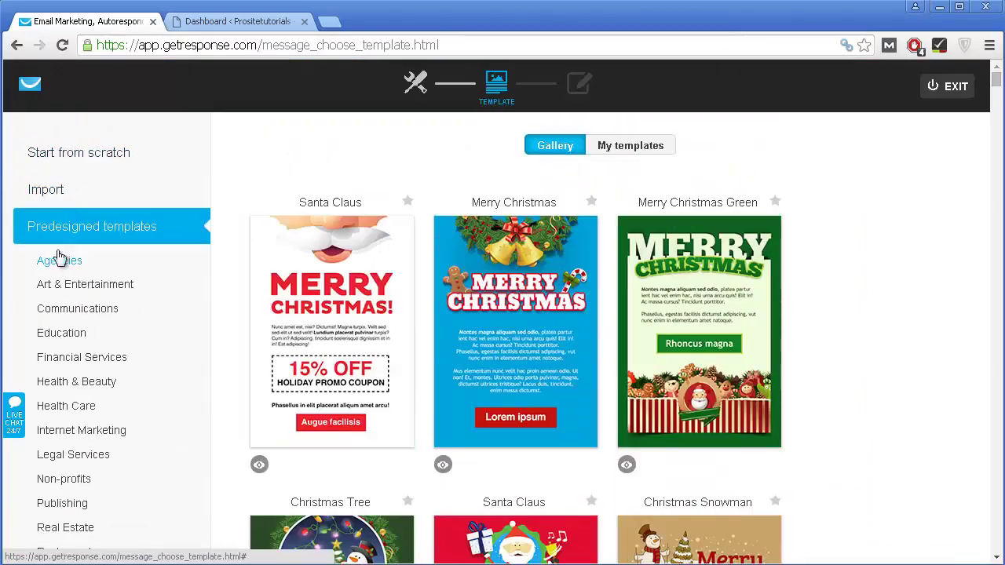
scroll(94, 286, "down", 1)
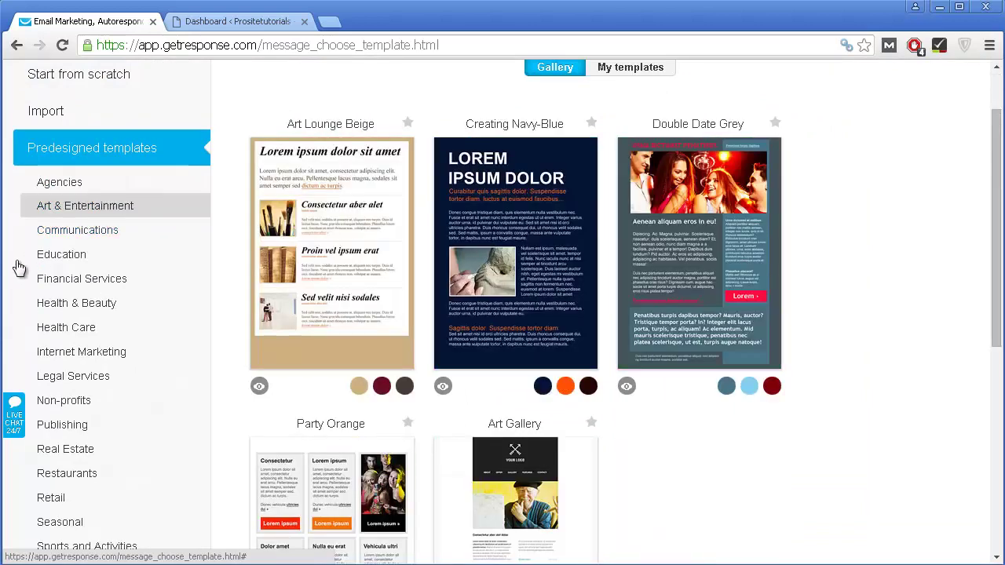
scroll(29, 275, "down", 2)
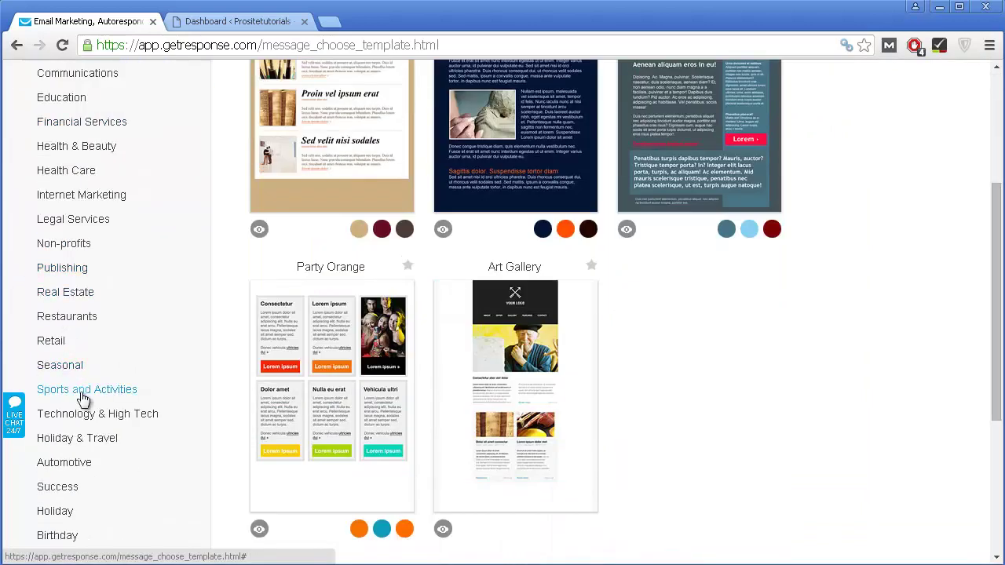
Step: Filter the template gallery to the Restaurants category
left_click(69, 321)
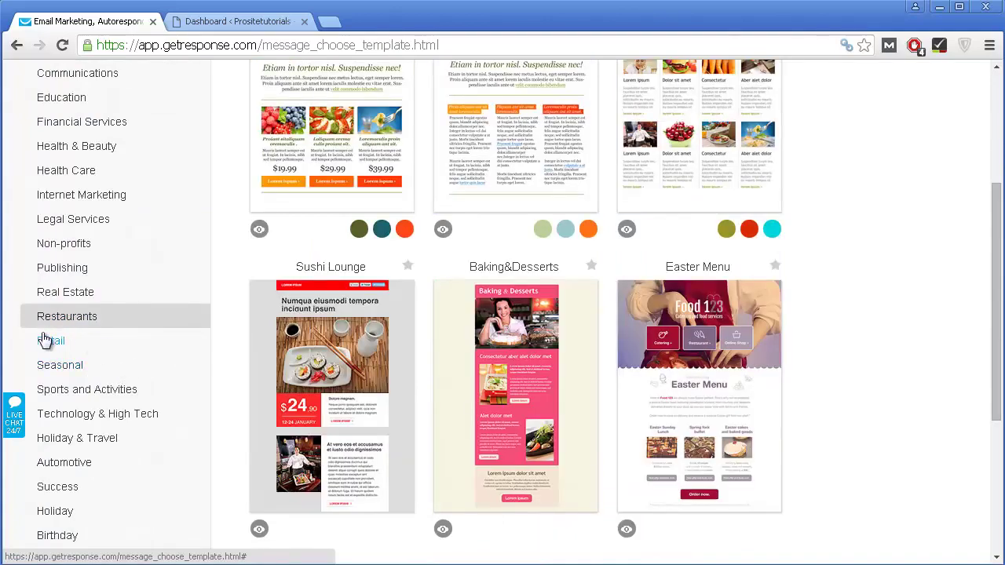
scroll(146, 374, "up", 3)
scroll(164, 317, "down", 3)
scroll(601, 336, "up", 2)
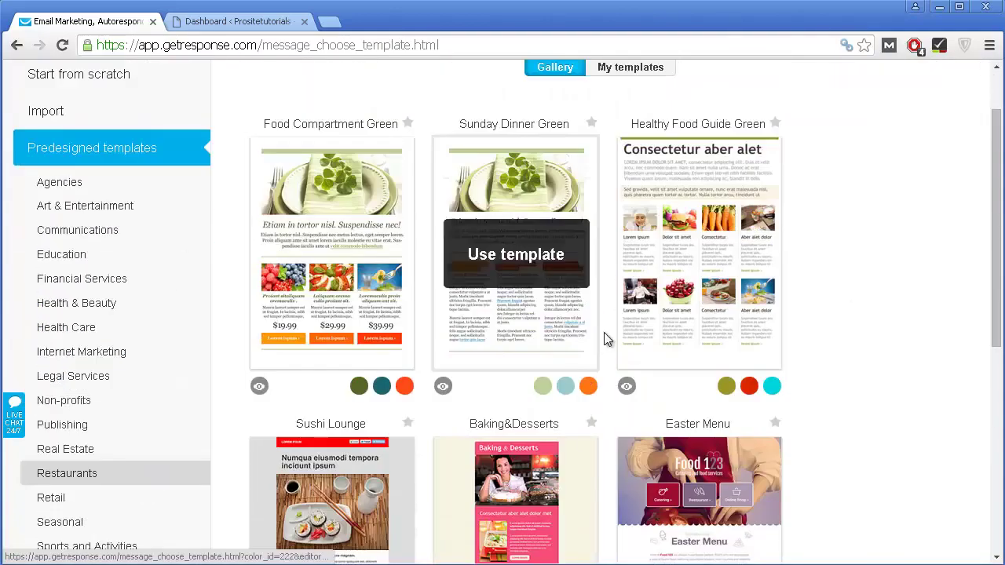
scroll(551, 401, "down", 1)
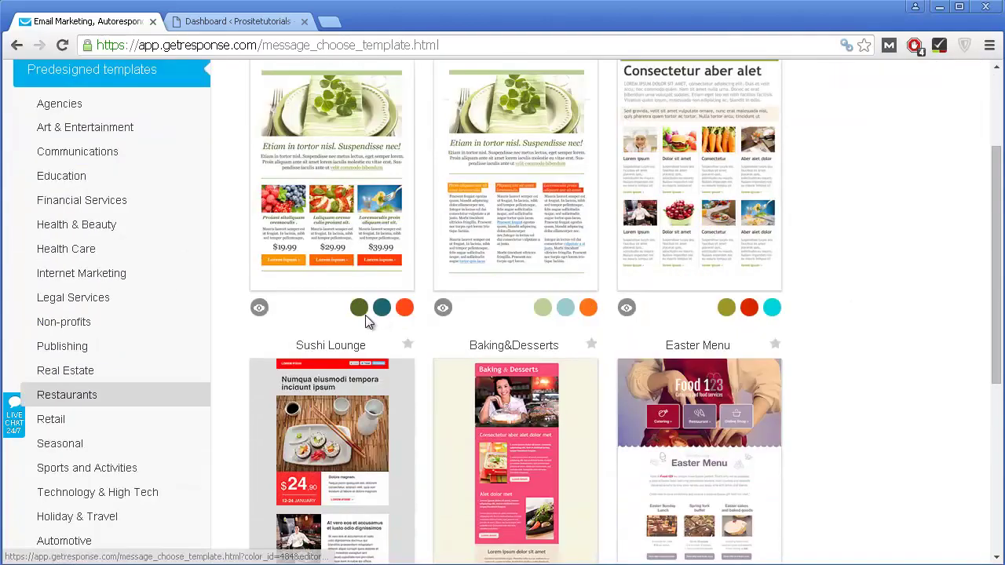
Step: Recolour the first Restaurants template red-orange and the second template orange
left_click(382, 310)
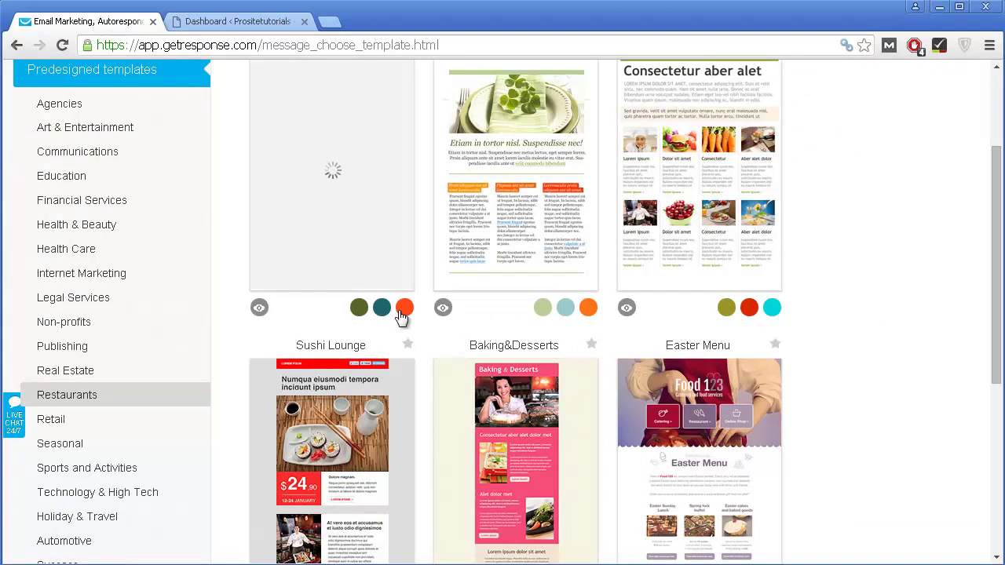
left_click(404, 310)
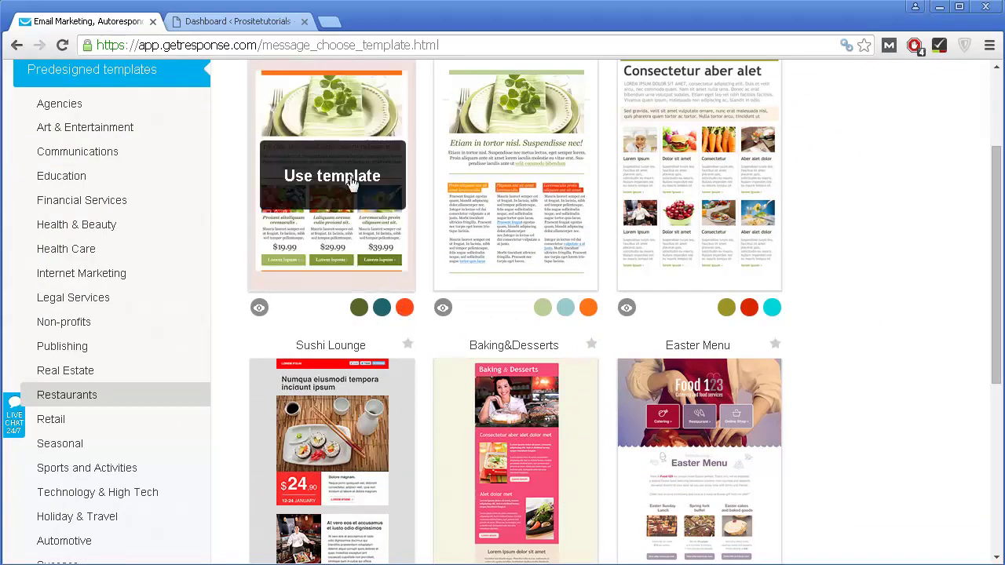
left_click(564, 308)
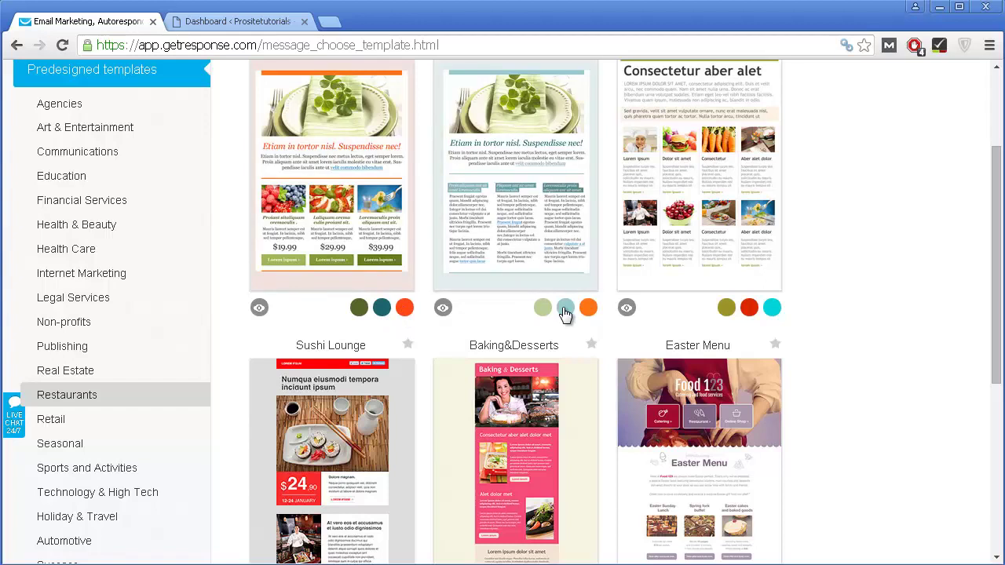
left_click(587, 310)
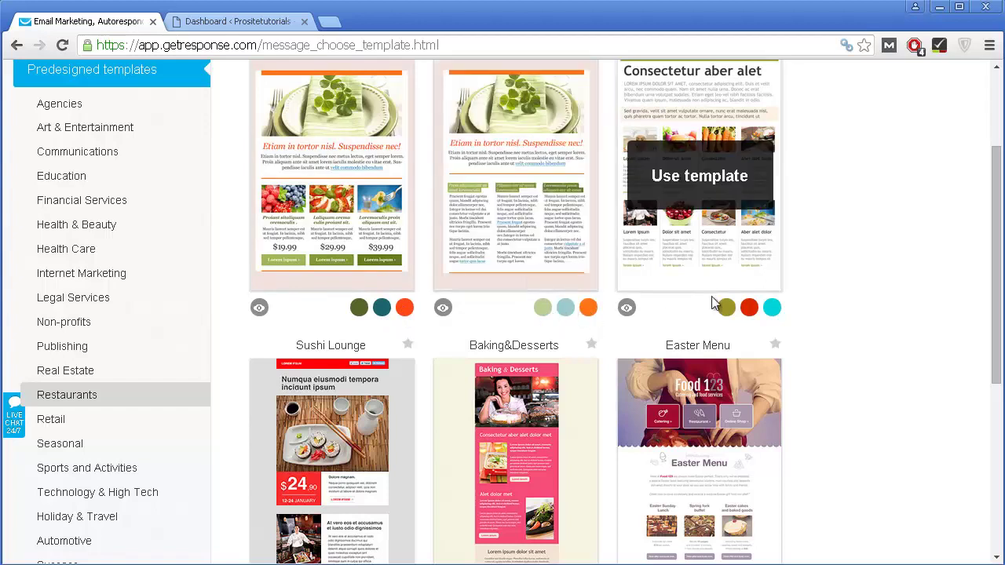
Step: Preview Healthy Food Guide Green in full, then show the Start from scratch layouts
left_click(626, 307)
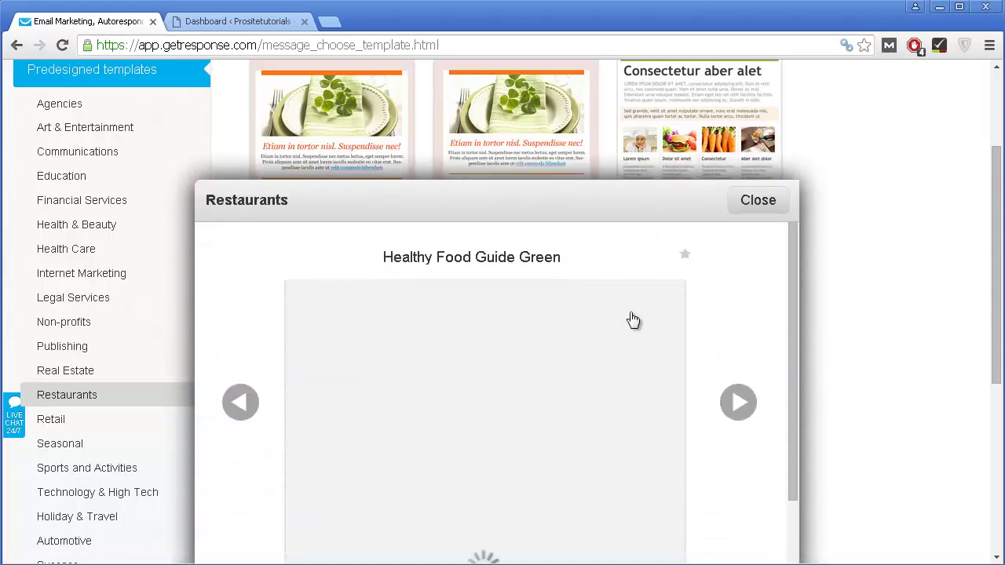
scroll(632, 320, "down", 1)
scroll(632, 321, "down", 4)
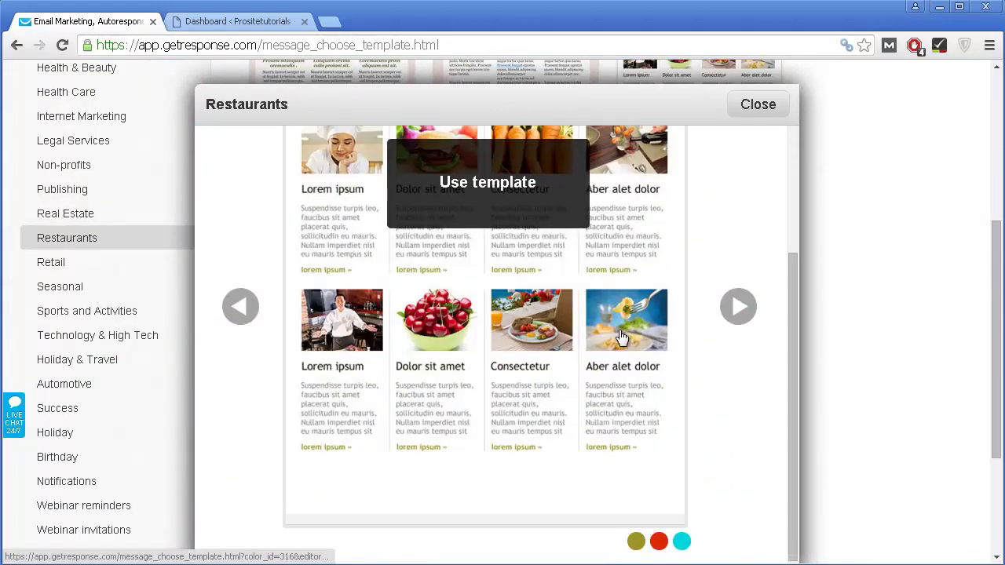
scroll(619, 336, "up", 6)
scroll(571, 339, "up", 2)
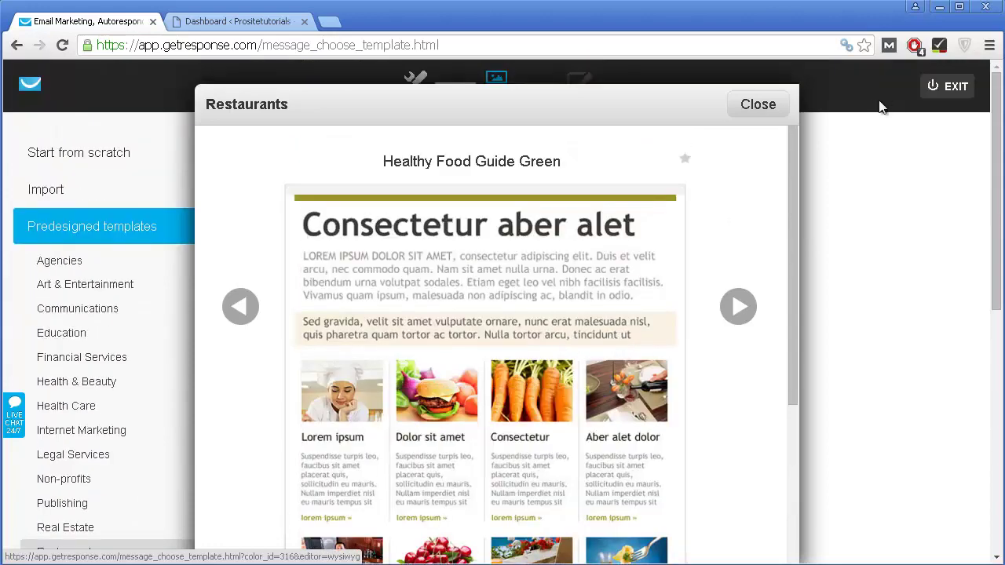
left_click(758, 104)
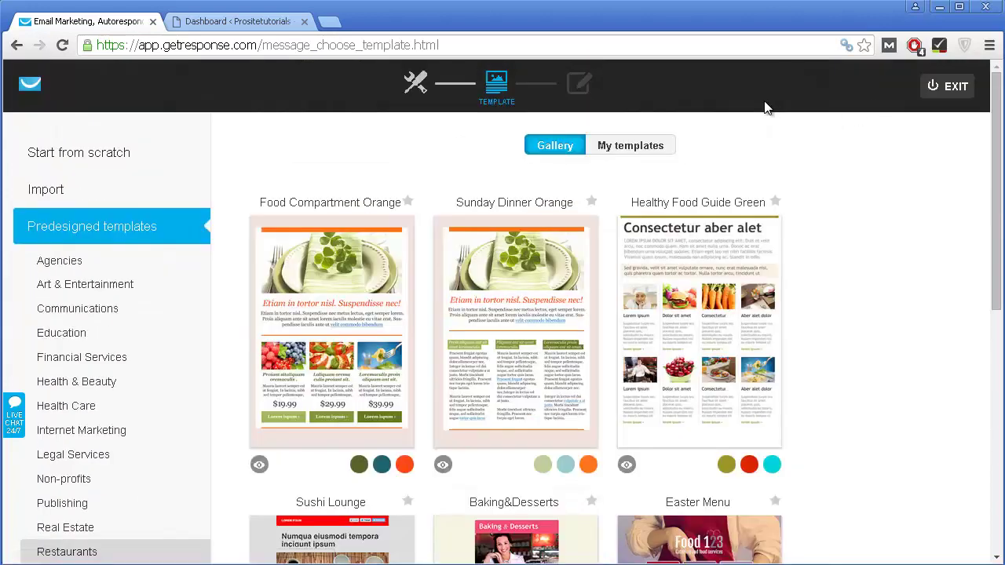
left_click(185, 163)
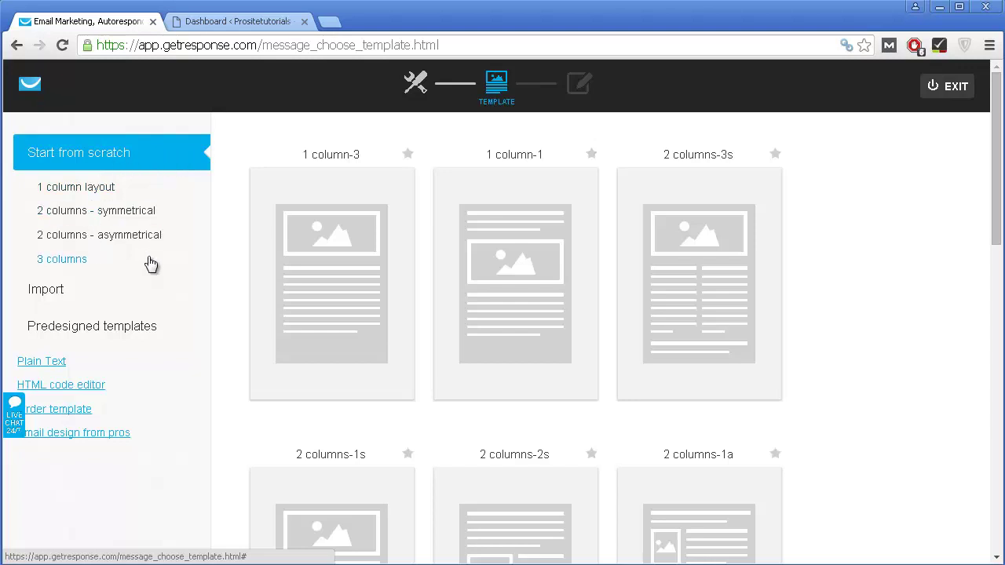
Step: Use the 1 column-3 scratch layout to open the drag-and-drop editor
mouse_move(299, 259)
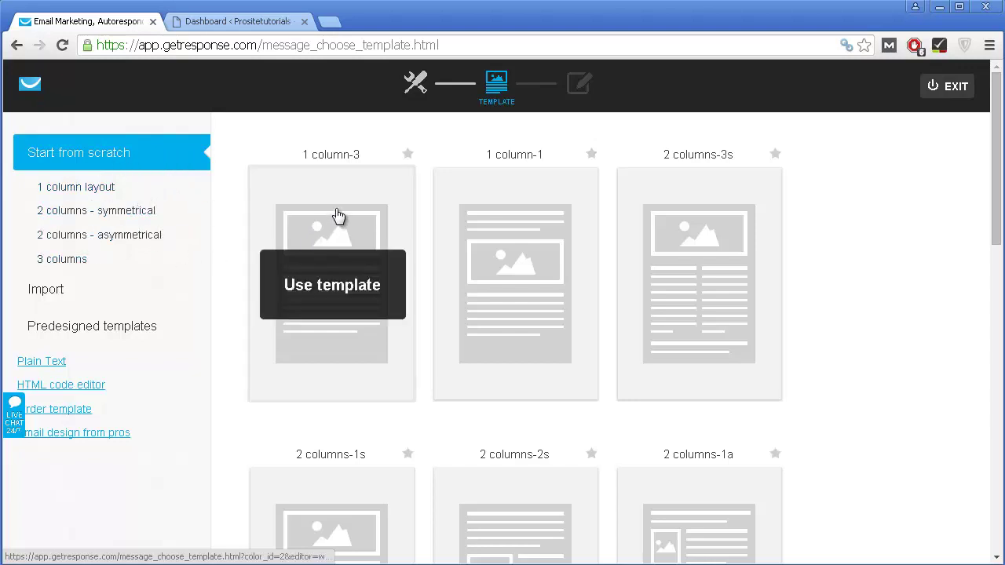
scroll(556, 310, "down", 3)
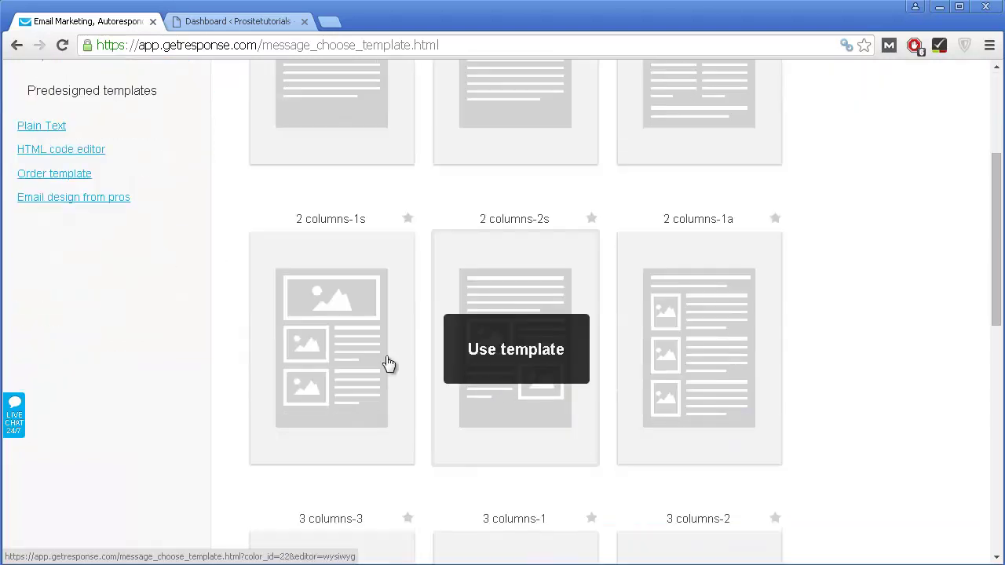
scroll(502, 337, "up", 2)
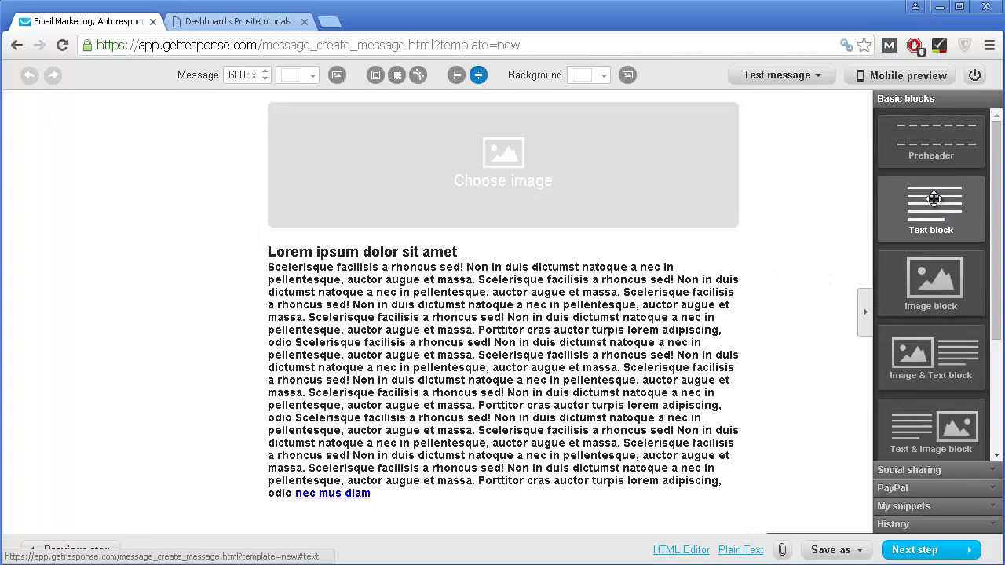
Step: Add a second text block below the main text and a new image block above it
left_click_drag(931, 201, 949, 190)
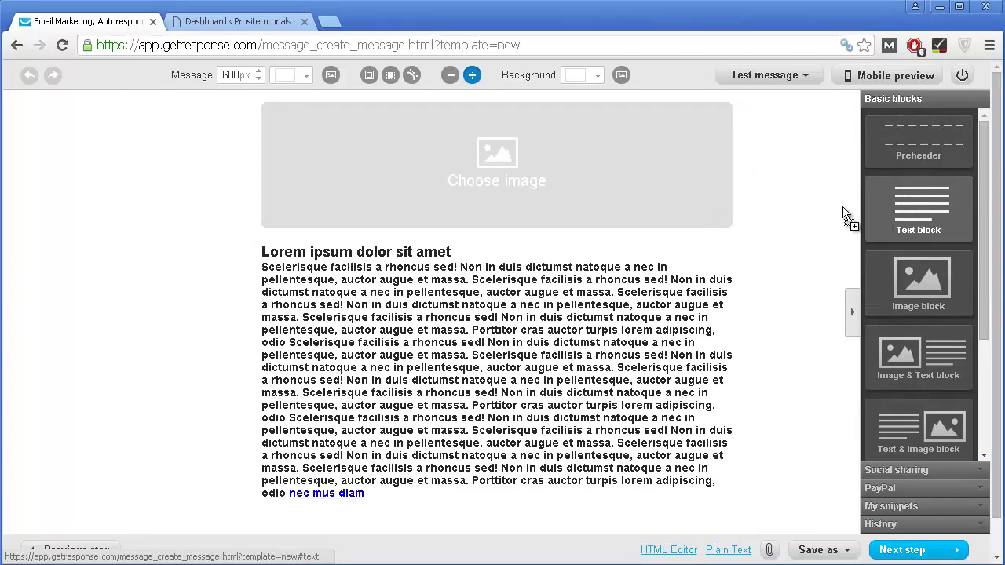
left_click_drag(844, 213, 416, 522)
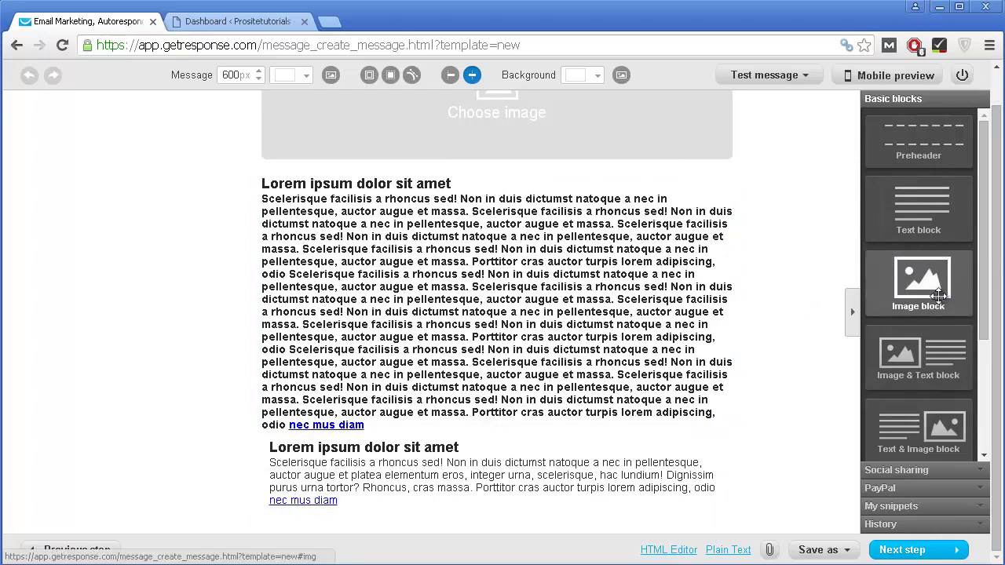
left_click_drag(892, 325, 673, 226)
Step: Place a MY BUTTON block below the long paragraph
scroll(868, 366, "down", 3)
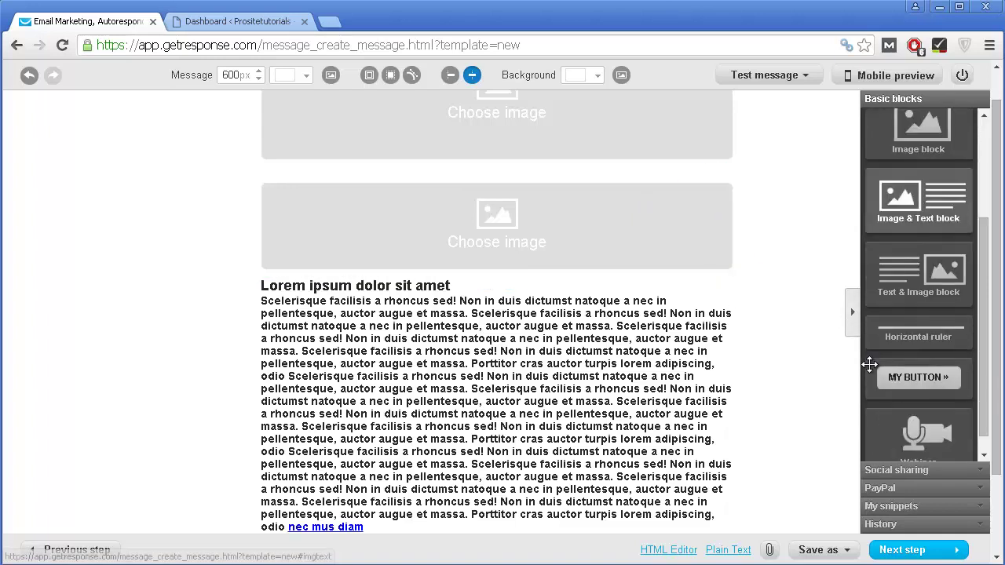
left_click_drag(933, 345, 768, 398)
left_click_drag(587, 368, 598, 316)
left_click_drag(571, 383, 573, 471)
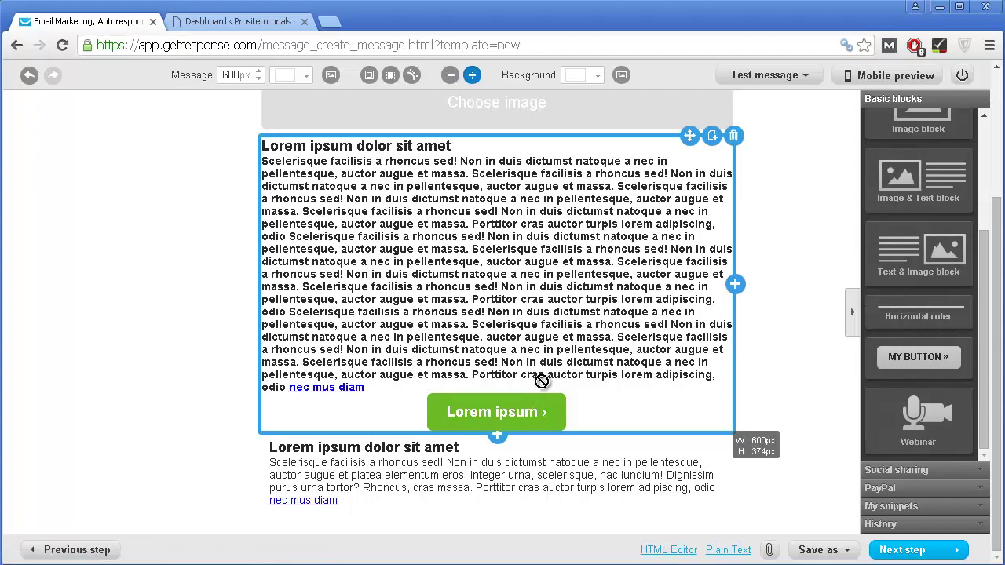
left_click(542, 412)
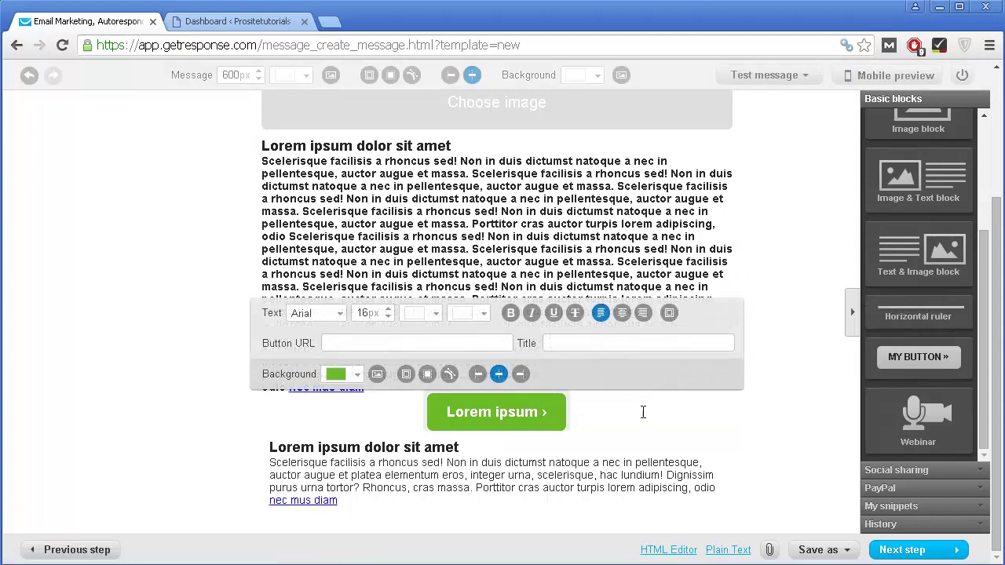
left_click(637, 408)
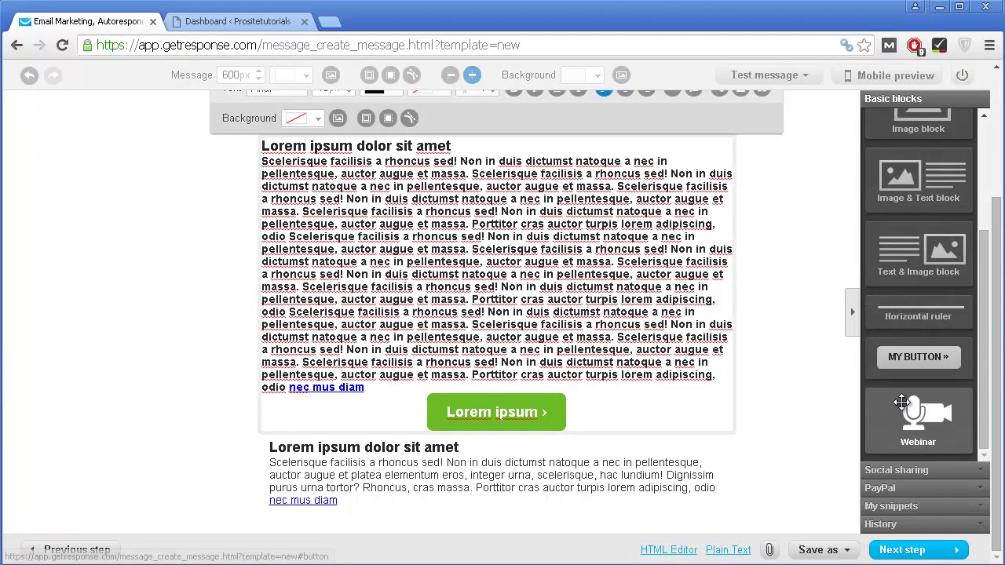
Step: Add the full social sharing row below the second text block and open the image picker
left_click(924, 475)
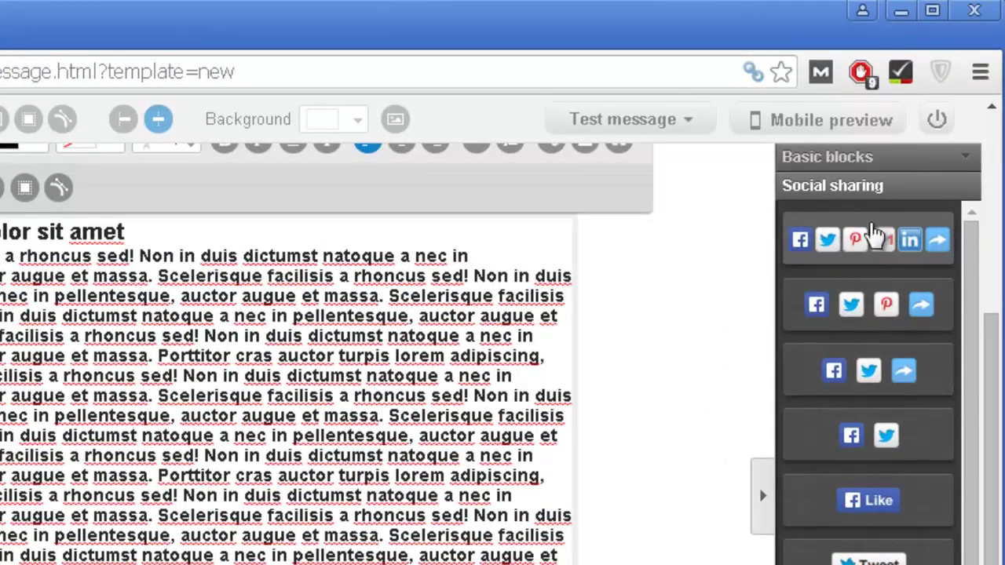
left_click_drag(879, 235, 442, 564)
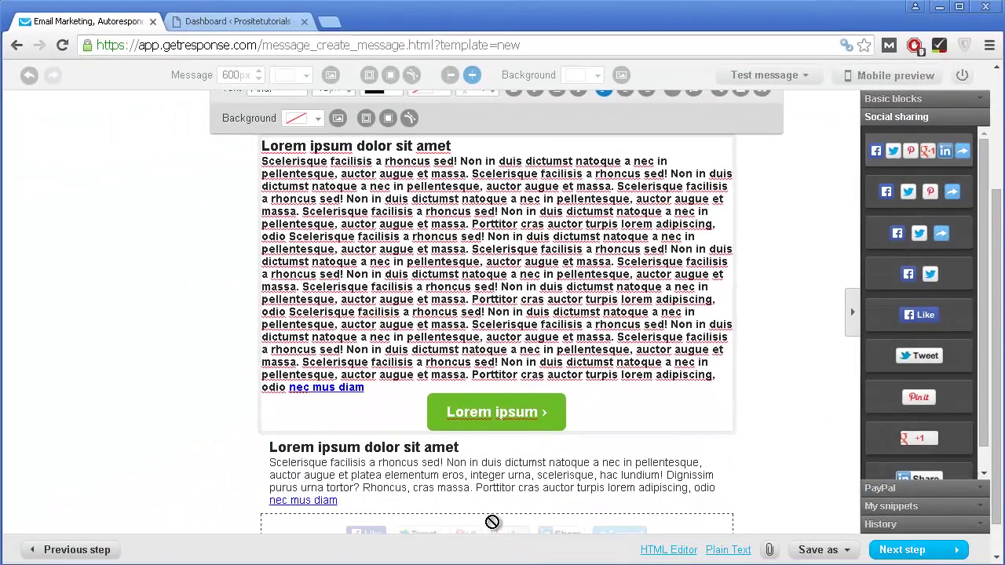
left_click_drag(492, 522, 521, 433)
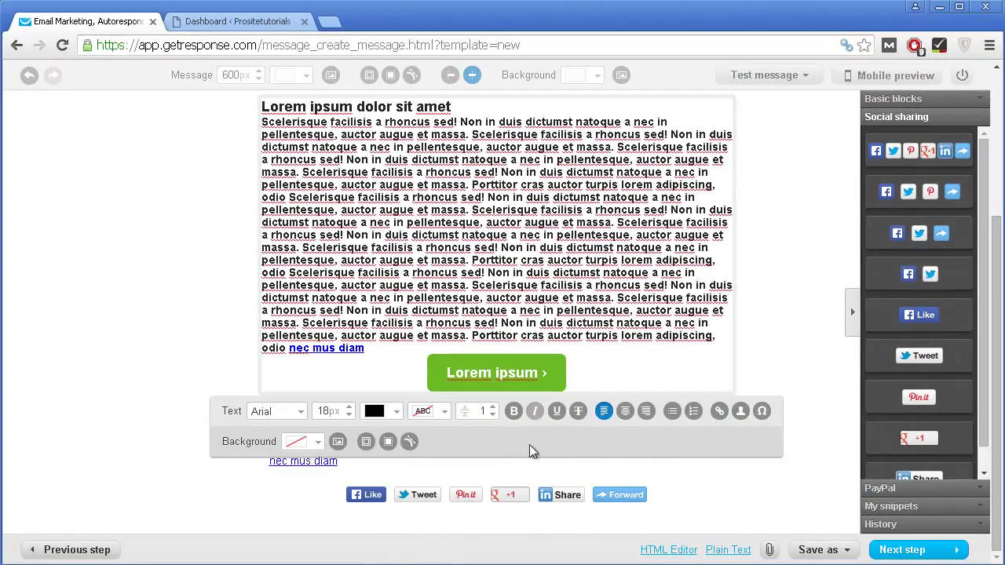
scroll(677, 466, "up", 3)
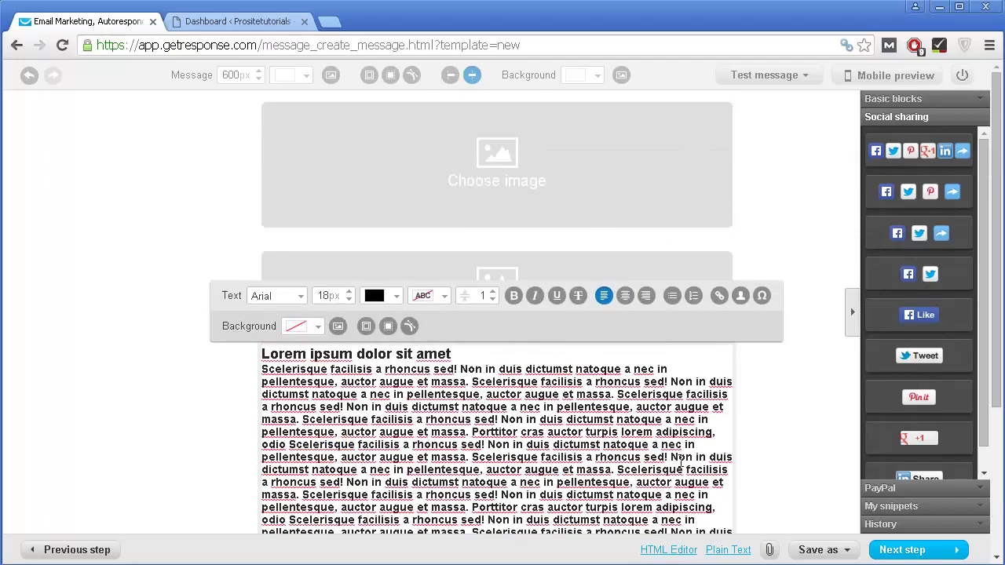
left_click(452, 152)
left_click(452, 145)
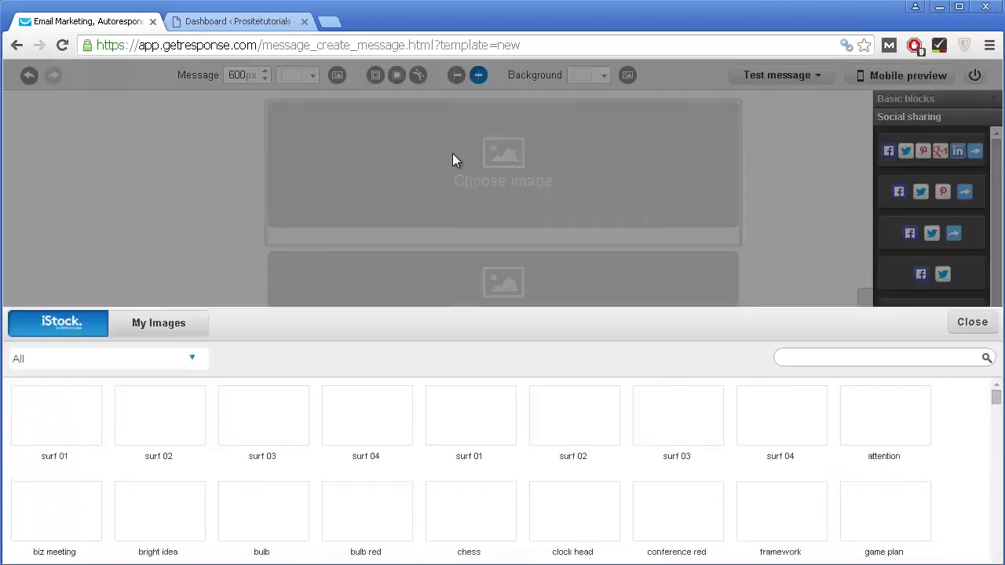
Step: Delete the extra image block and open the iStock picker for the remaining image
left_click(973, 115)
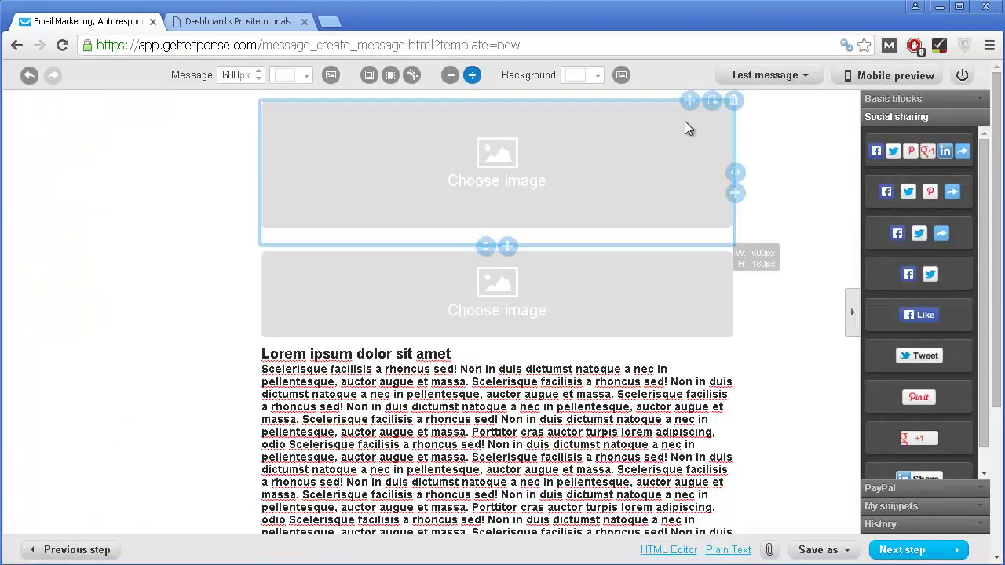
scroll(455, 242, "down", 2)
scroll(476, 197, "up", 2)
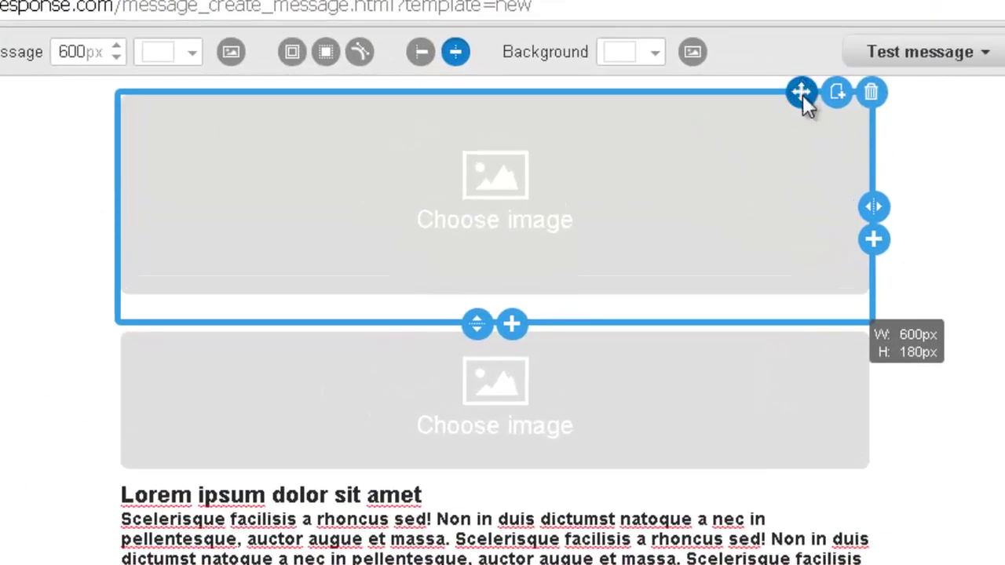
left_click_drag(802, 94, 701, 151)
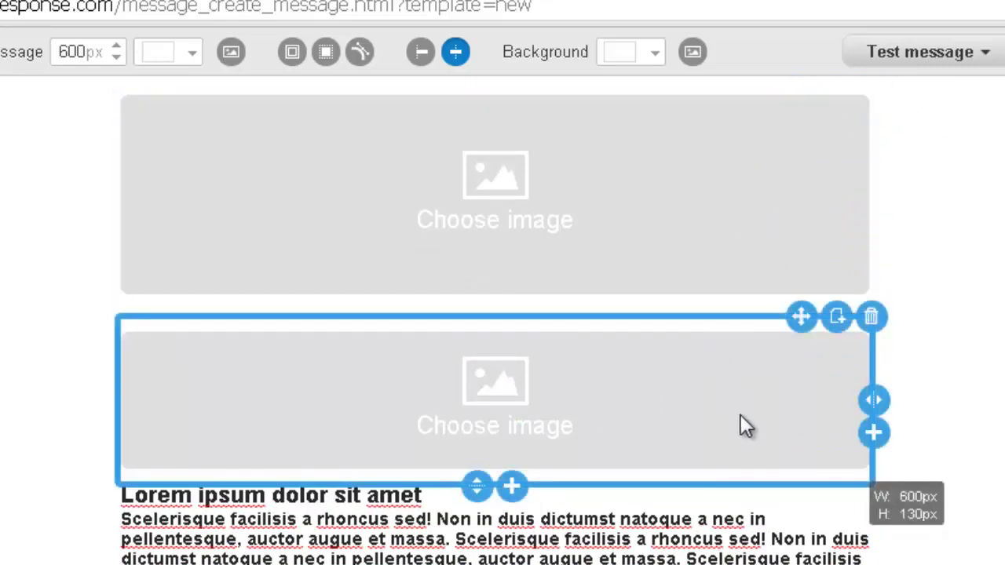
left_click(871, 318)
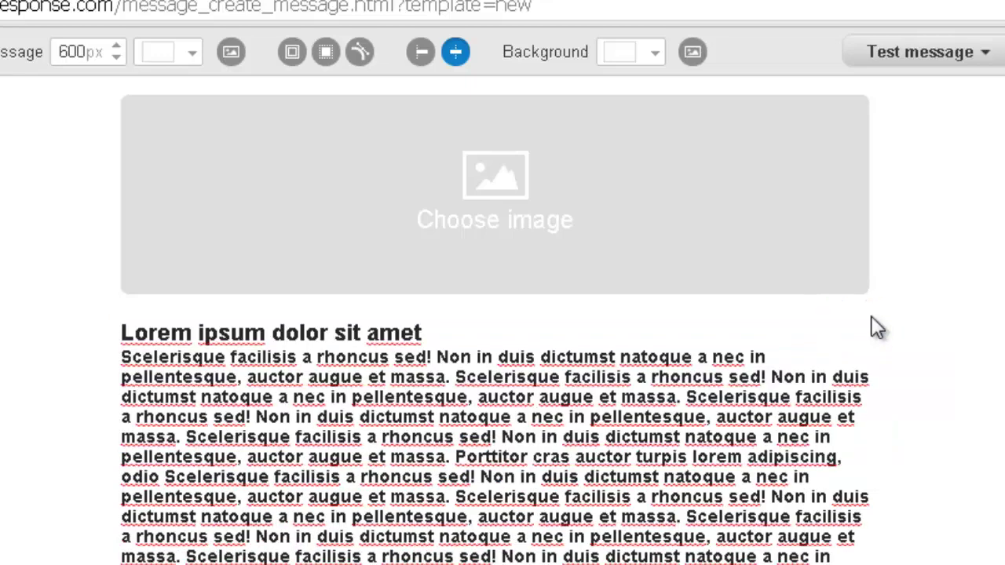
scroll(774, 464, "down", 3)
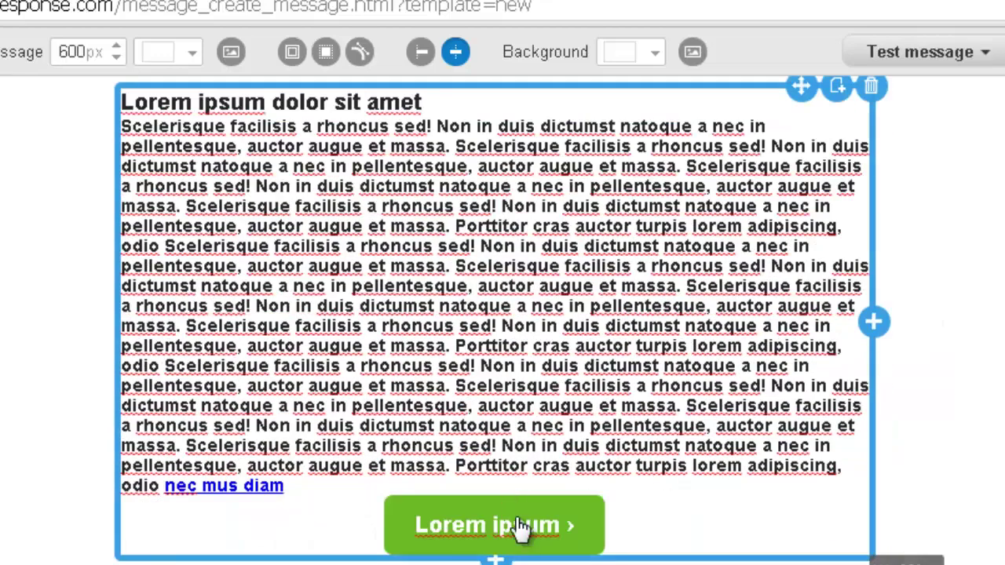
scroll(549, 531, "up", 3)
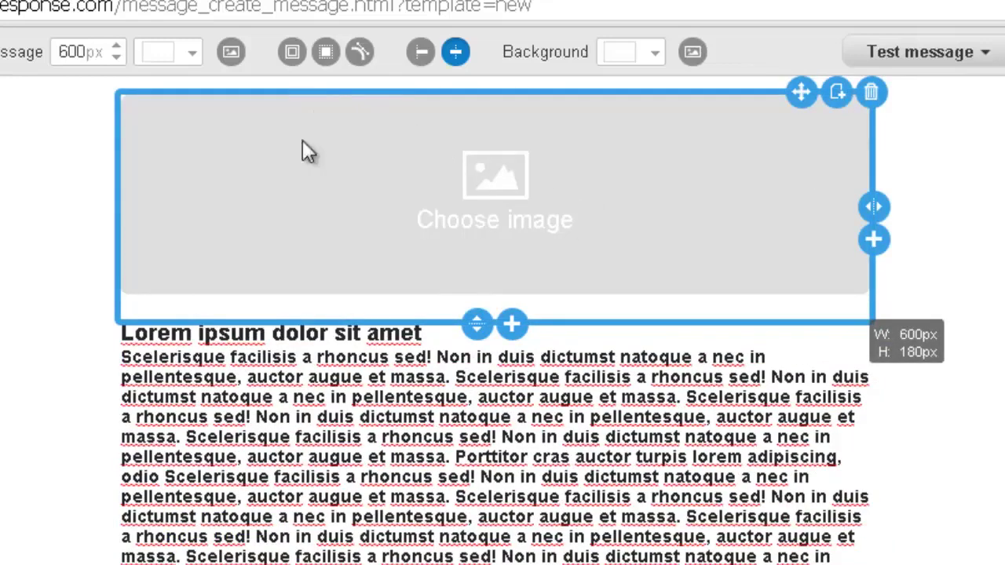
left_click(413, 189)
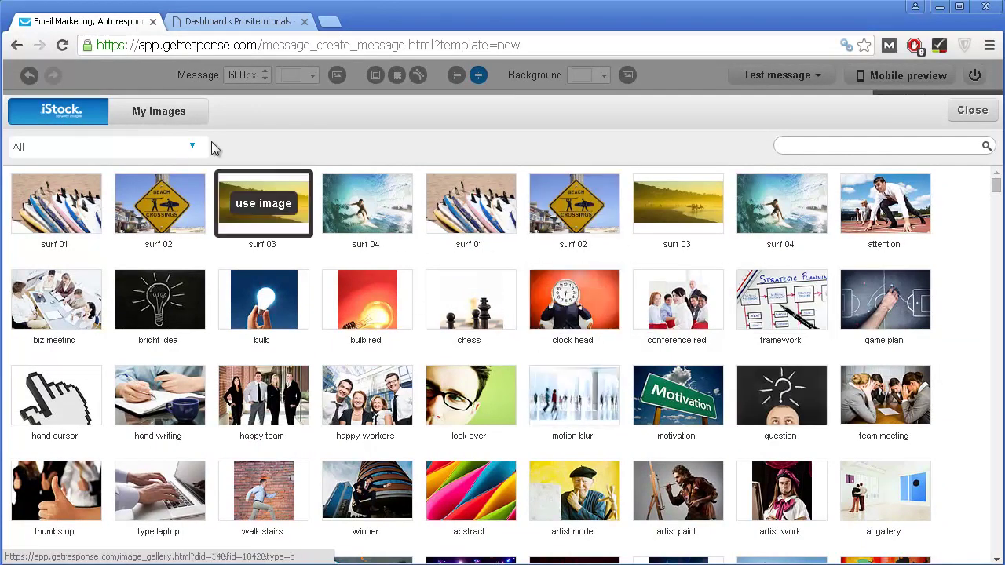
Step: Fill the top image block with the iStock 'surf 04' photo of a surfer inside a wave
left_click(154, 114)
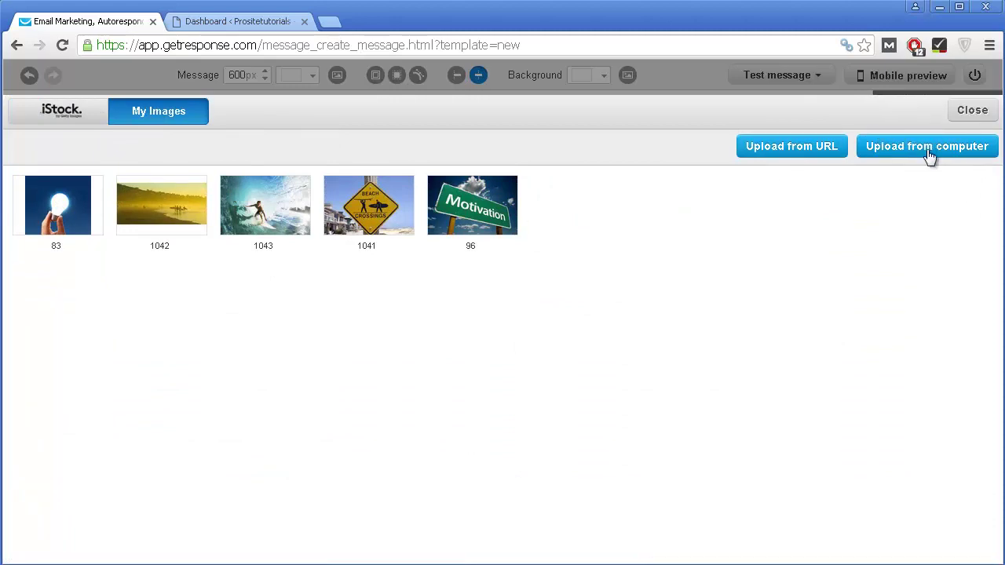
left_click(79, 112)
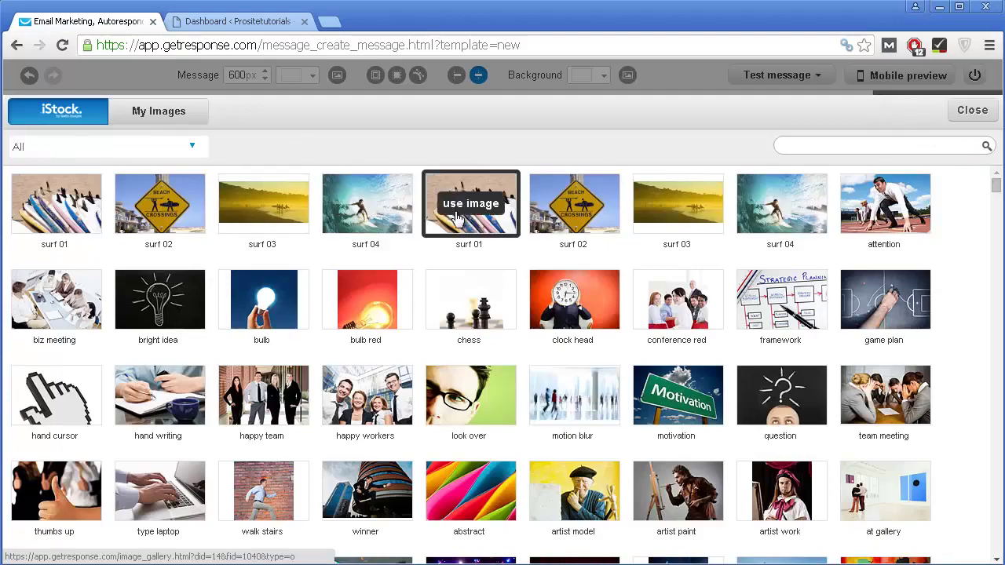
scroll(451, 212, "down", 1)
scroll(452, 212, "up", 1)
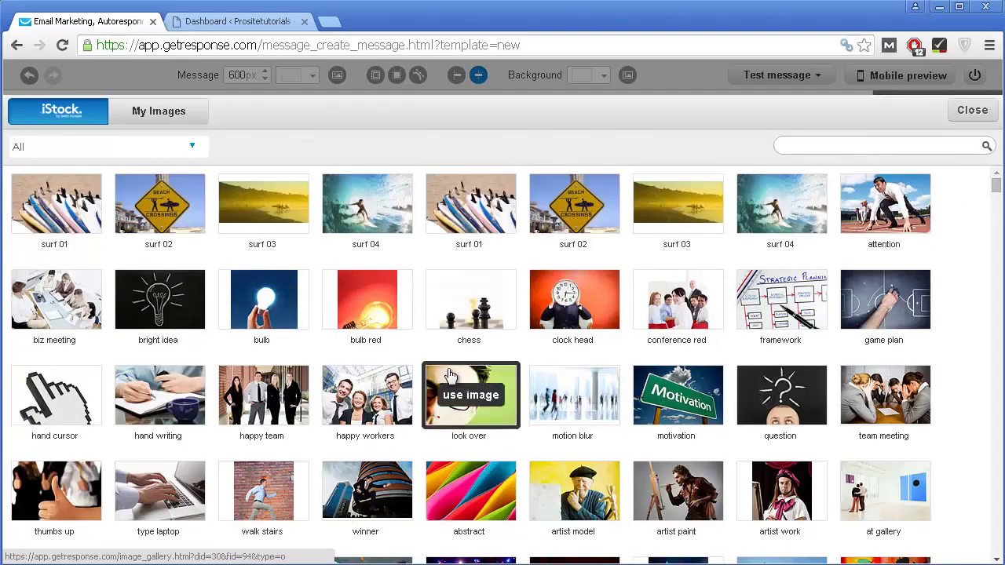
scroll(537, 330, "down", 6)
scroll(537, 292, "up", 6)
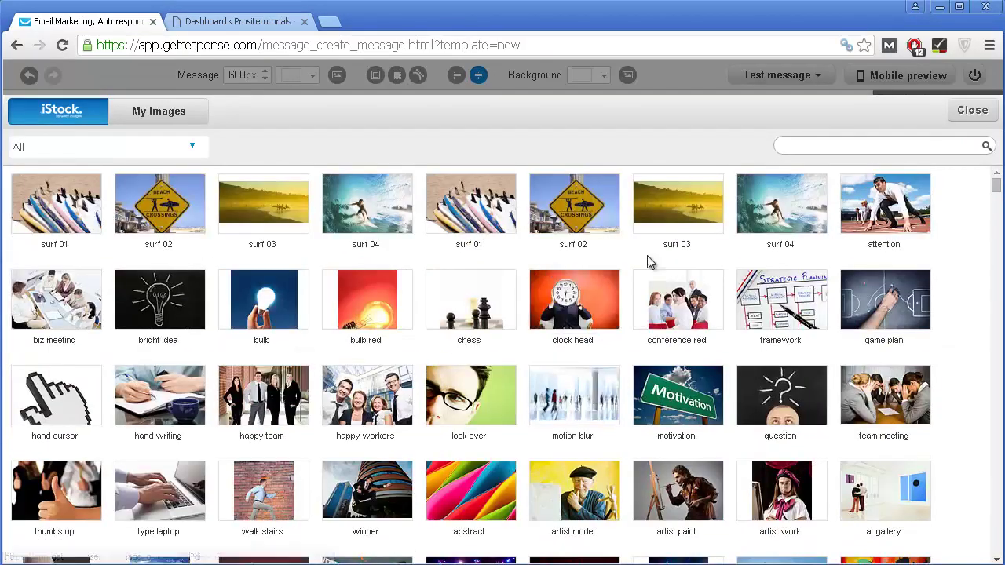
left_click(367, 203)
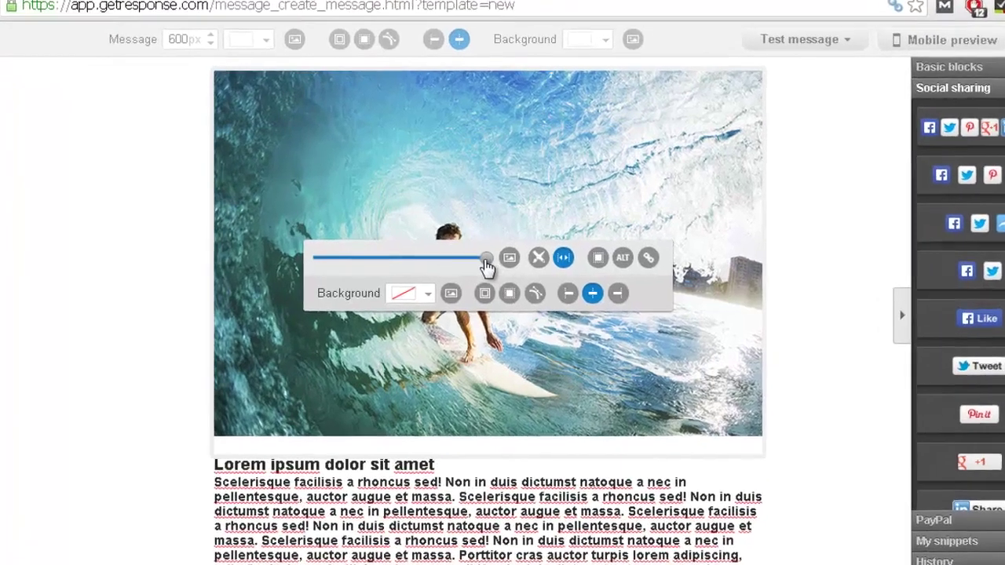
Step: Nudge the surf image's width, then start editing the paragraph text block below it
mouse_move(496, 269)
left_mouse_down()
mouse_move(341, 269)
mouse_move(497, 278)
left_mouse_up()
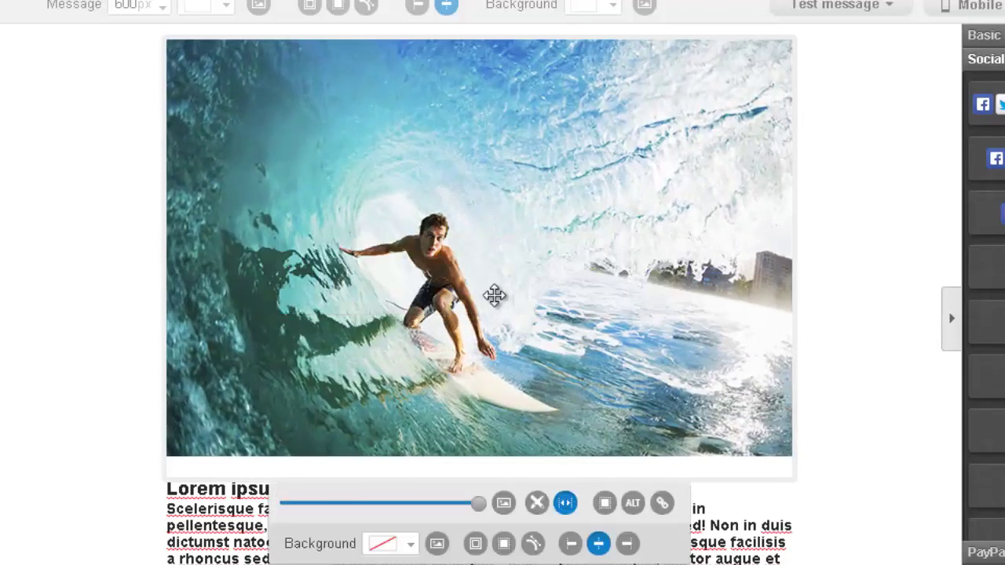
scroll(495, 295, "down", 2)
left_click(308, 476)
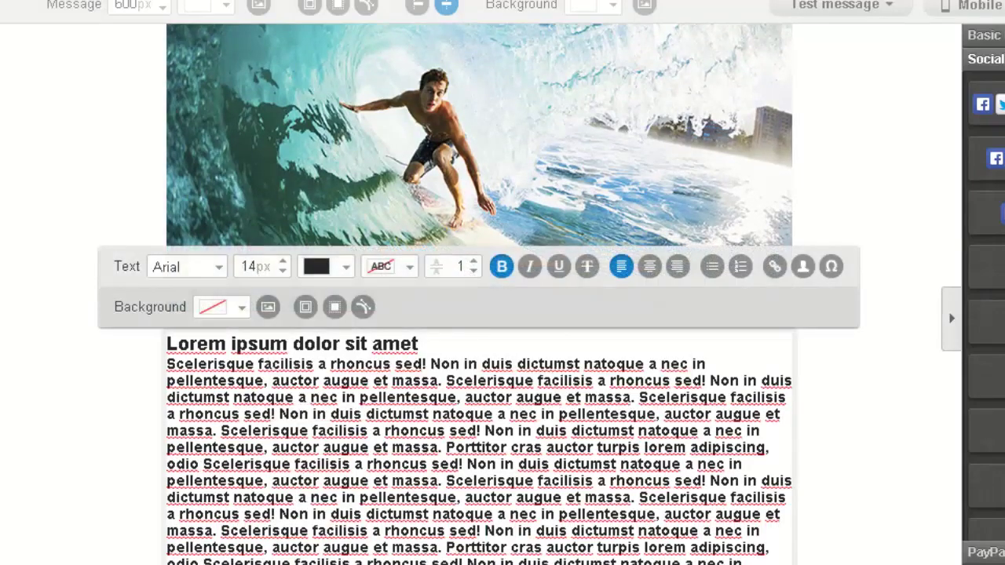
scroll(463, 238, "down", 4)
scroll(471, 229, "up", 1)
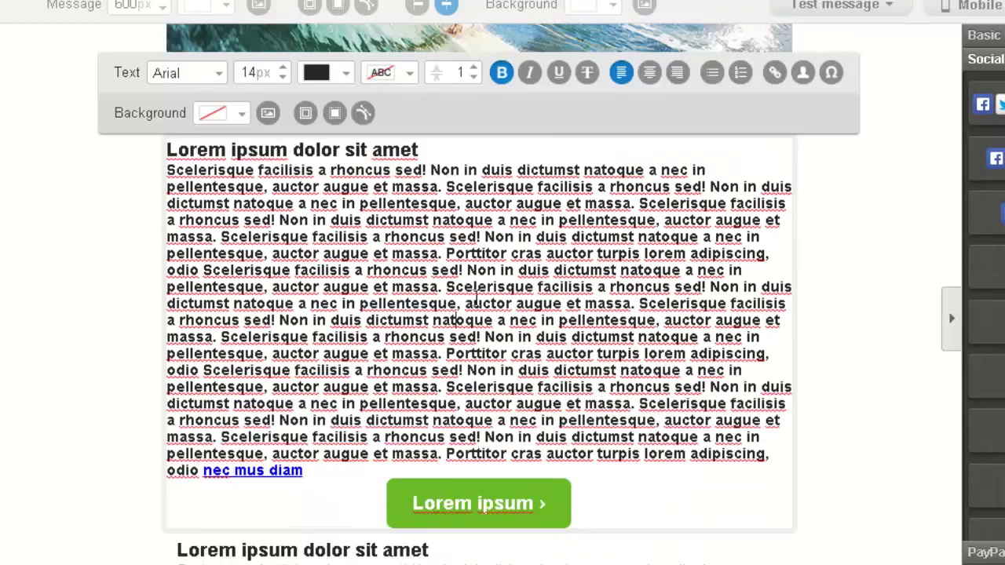
scroll(459, 310, "down", 1)
scroll(450, 268, "up", 1)
scroll(652, 161, "up", 2)
scroll(506, 505, "down", 1)
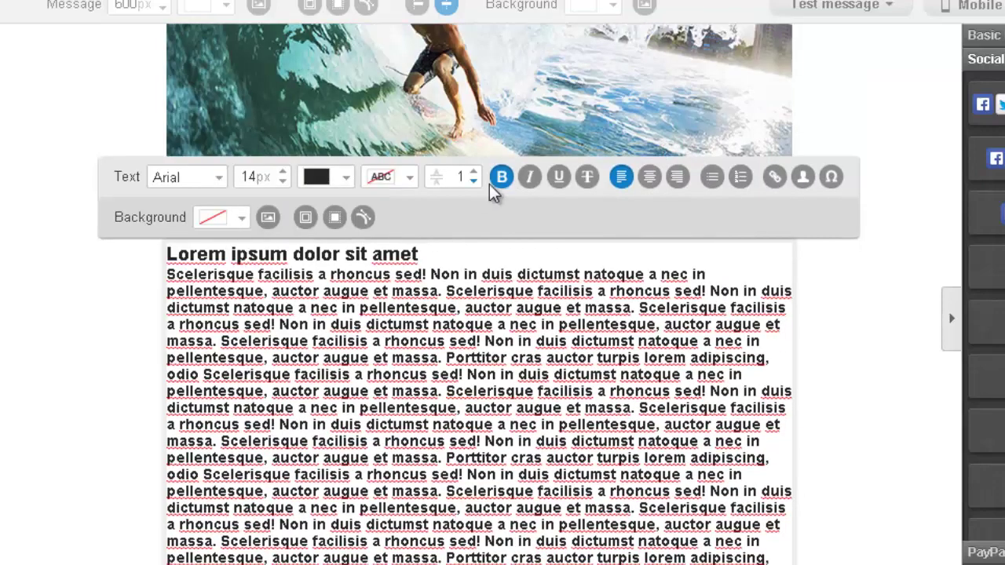
scroll(495, 507, "down", 2)
mouse_move(571, 383)
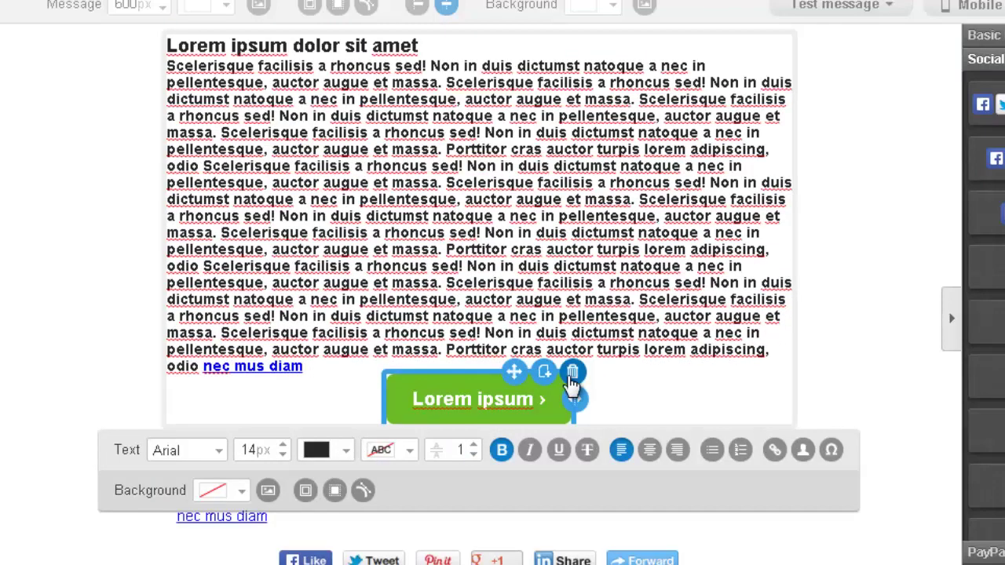
scroll(482, 408, "up", 2)
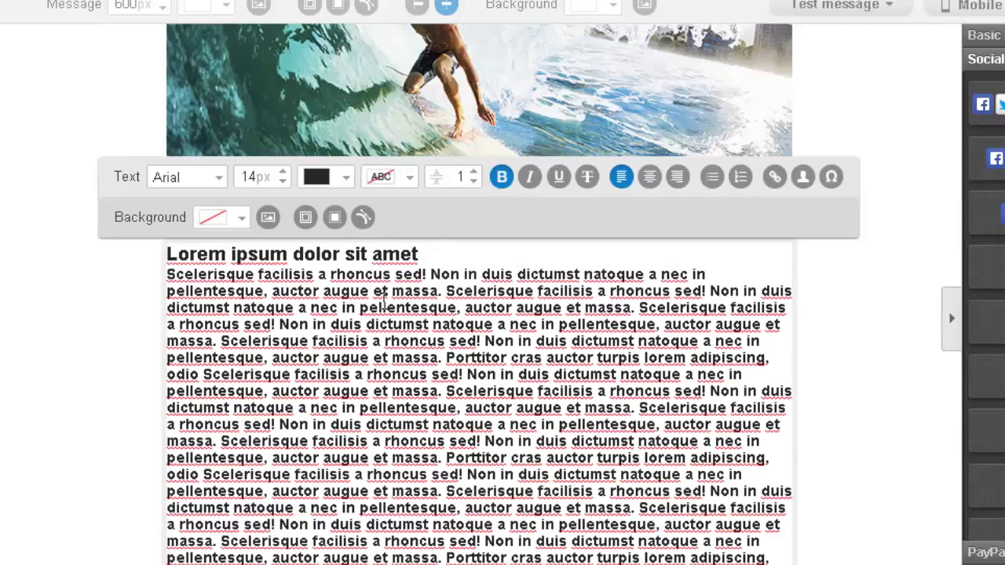
scroll(366, 419, "down", 1)
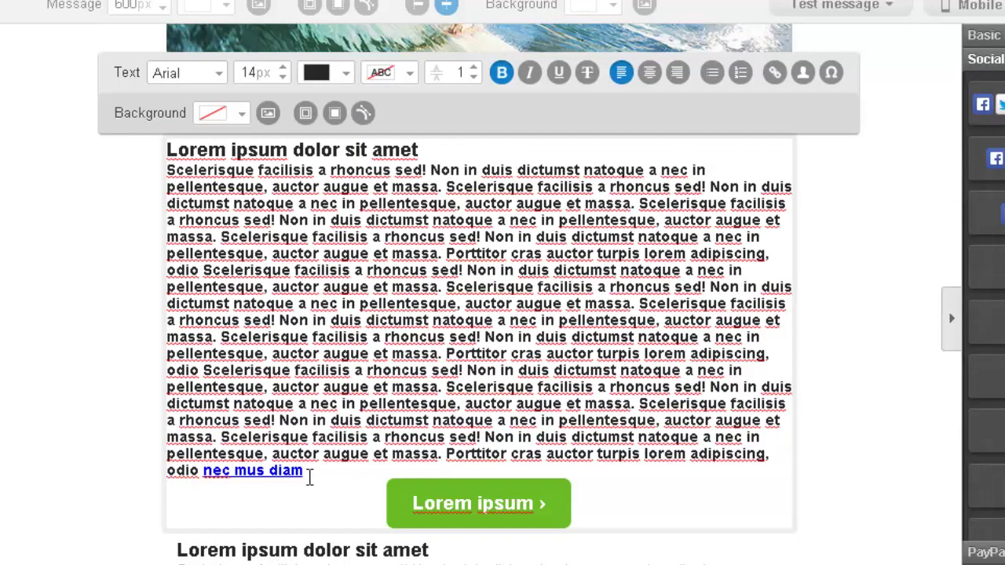
Step: Select all the block's text and change its font to Times
left_click_drag(310, 479, 227, 201)
left_click(227, 202)
left_click(189, 77)
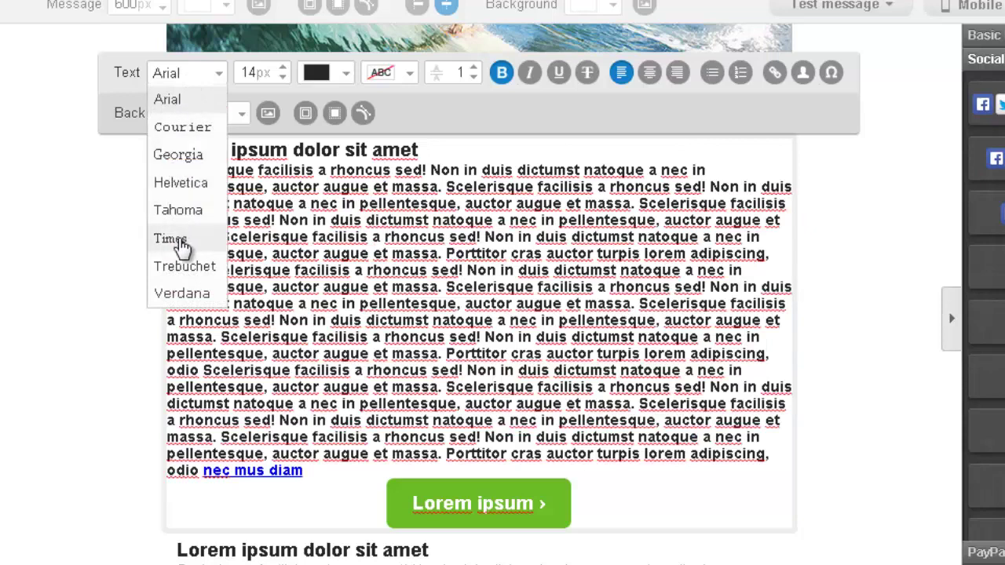
left_click(174, 239)
scroll(180, 264, "down", 4)
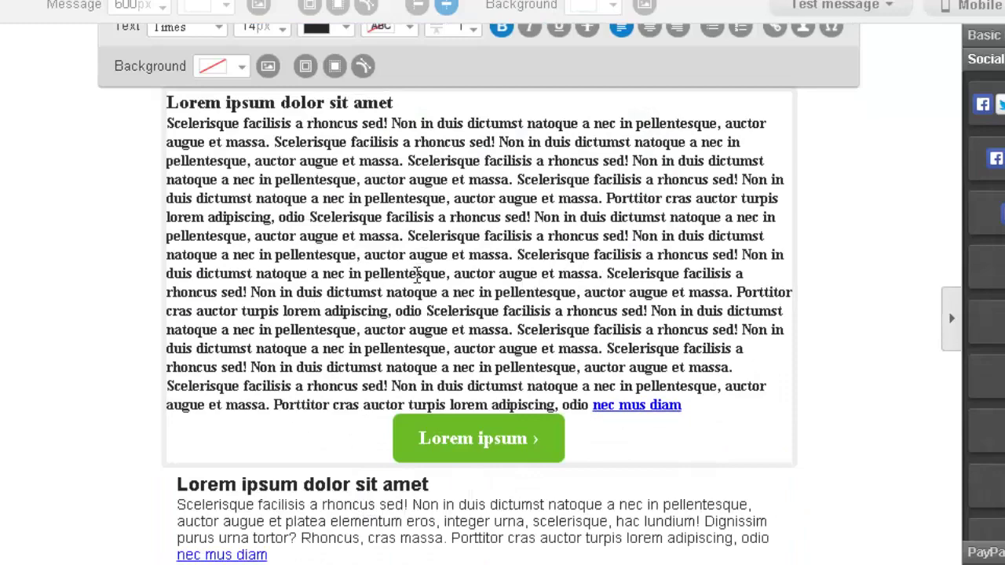
scroll(274, 195, "up", 2)
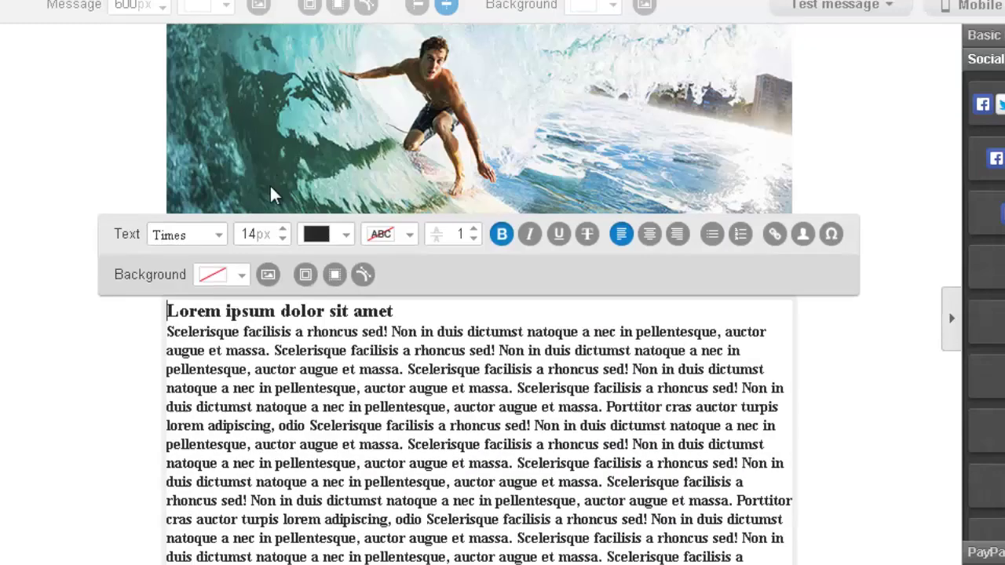
scroll(288, 235, "down", 1)
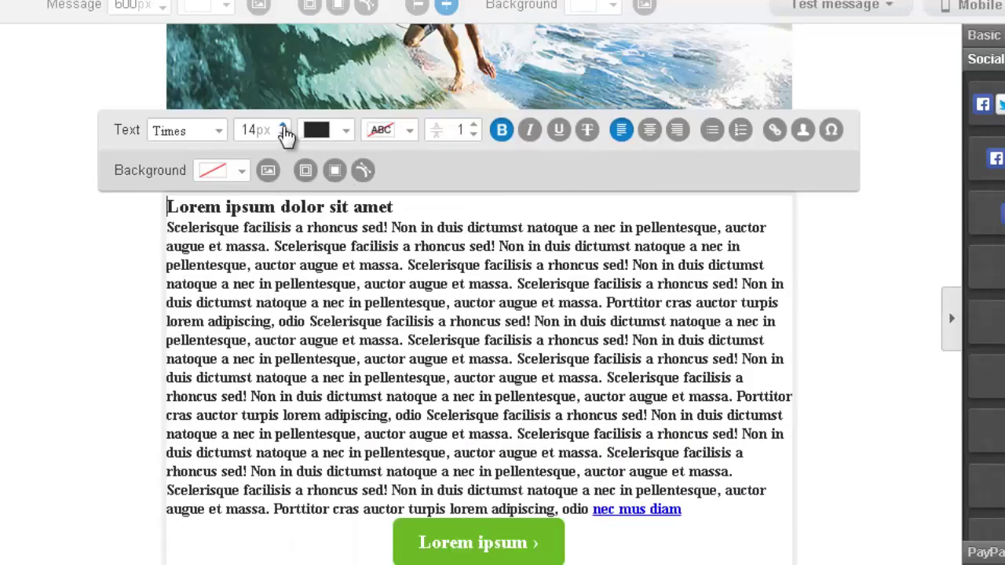
Step: Raise the text size from 15px up to 17px
left_click(284, 128)
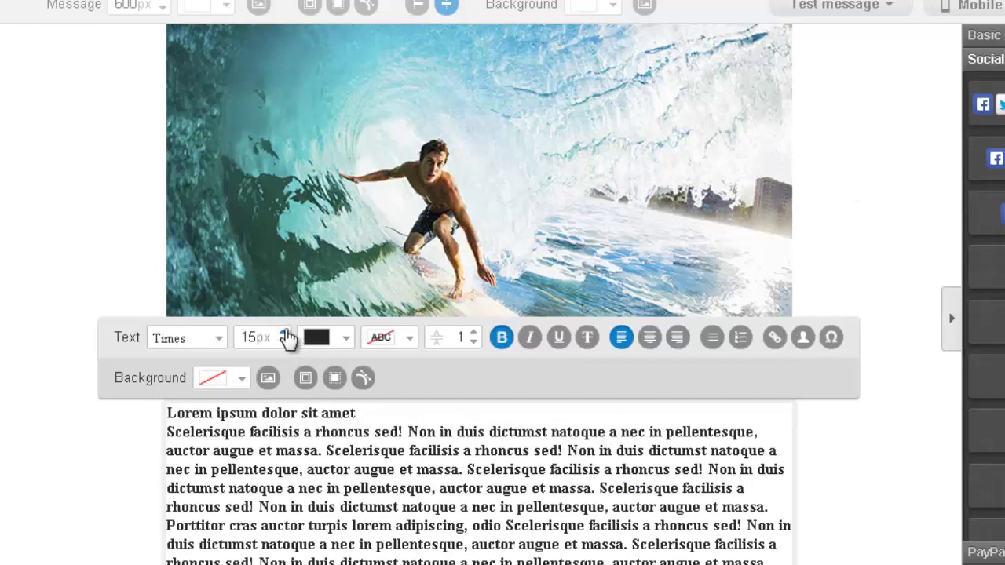
left_click(284, 333)
scroll(273, 392, "down", 2)
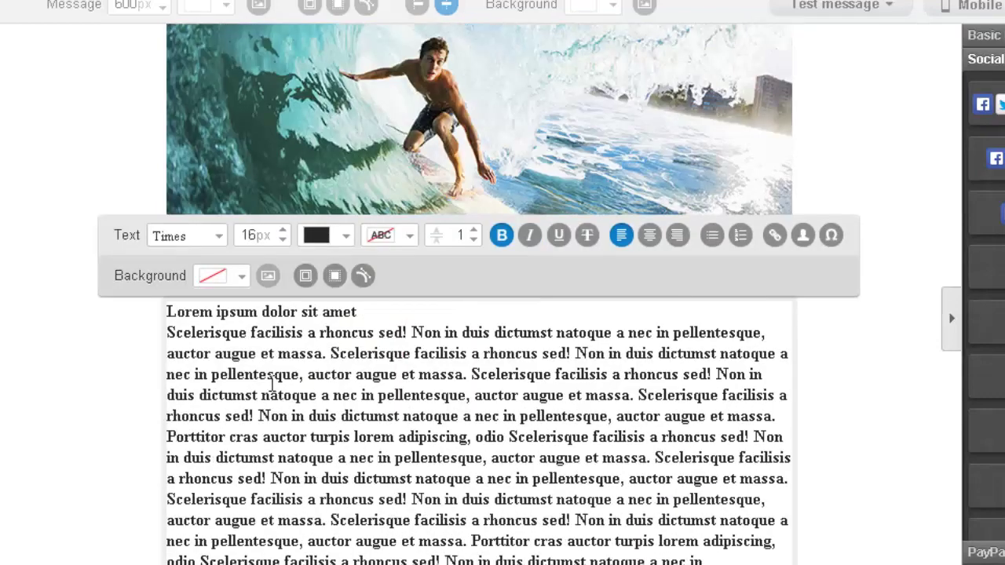
left_click(284, 229)
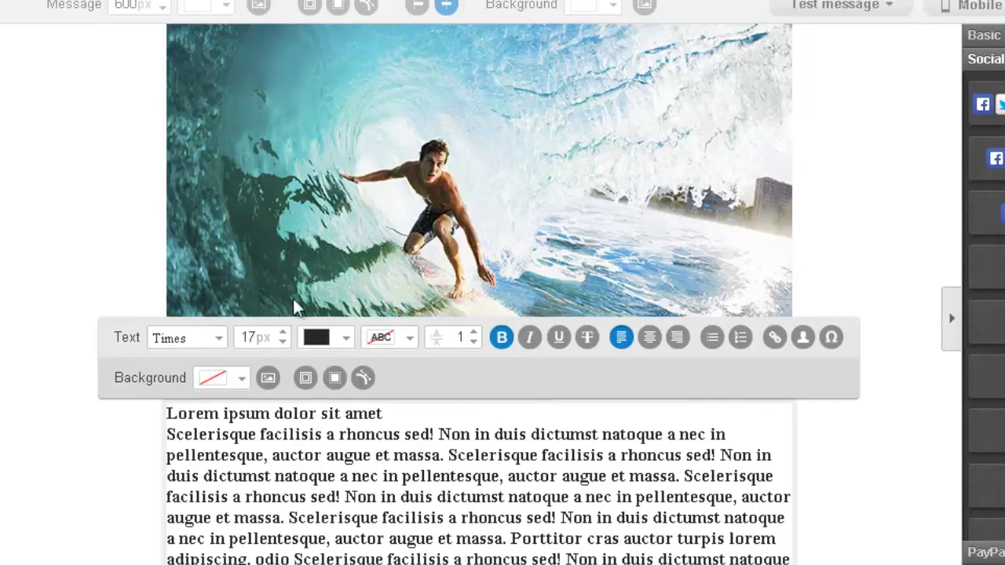
scroll(274, 346, "down", 5)
scroll(312, 243, "up", 3)
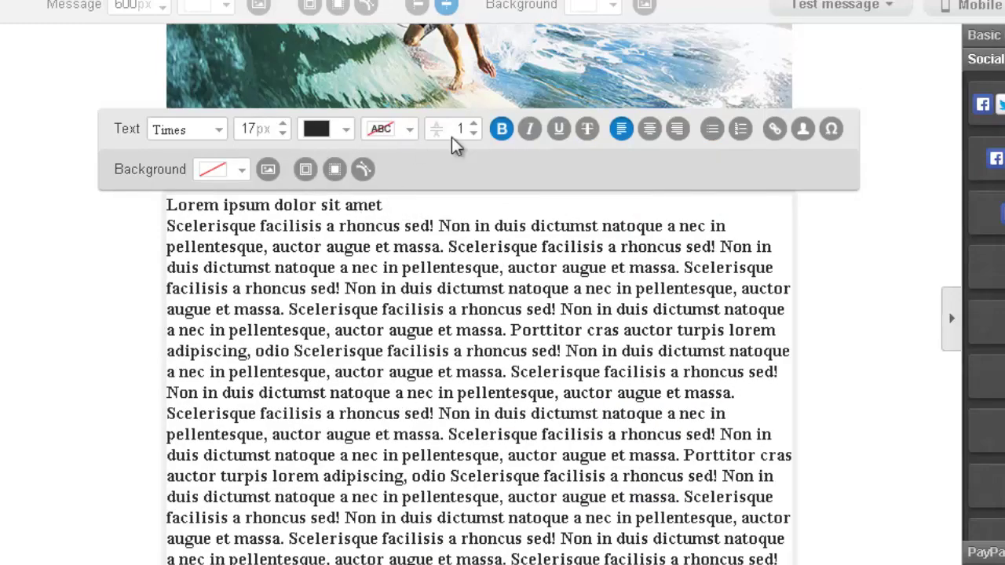
Step: Raise the line spacing from 1 to 5
left_click(473, 124)
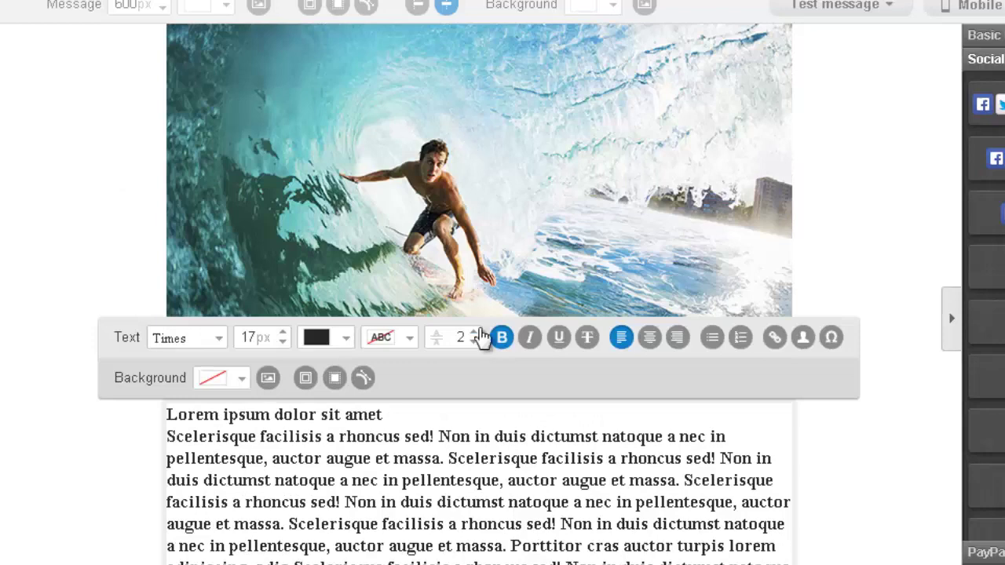
left_click(475, 333)
left_click(473, 332)
left_click(474, 333)
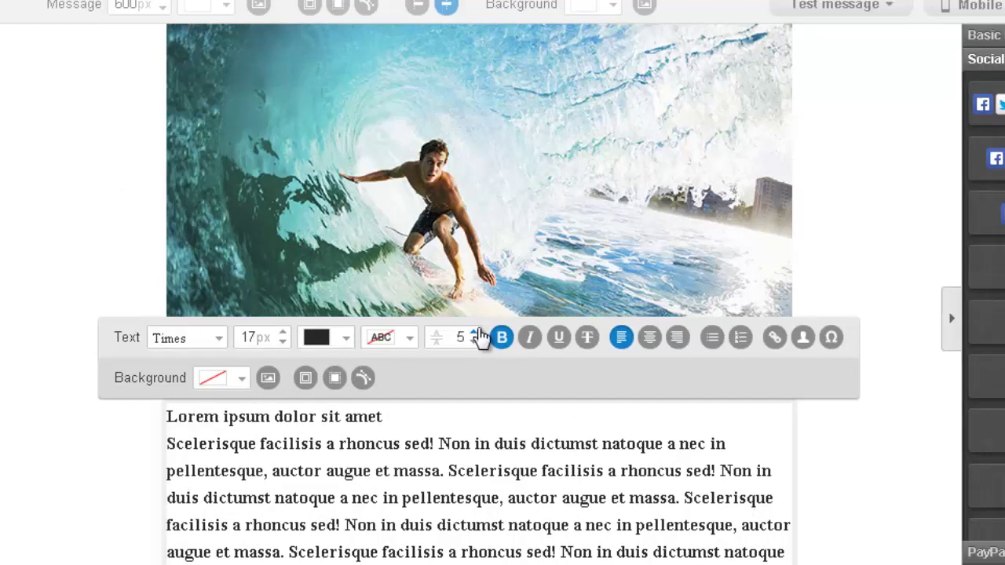
scroll(510, 463, "down", 3)
scroll(512, 445, "down", 2)
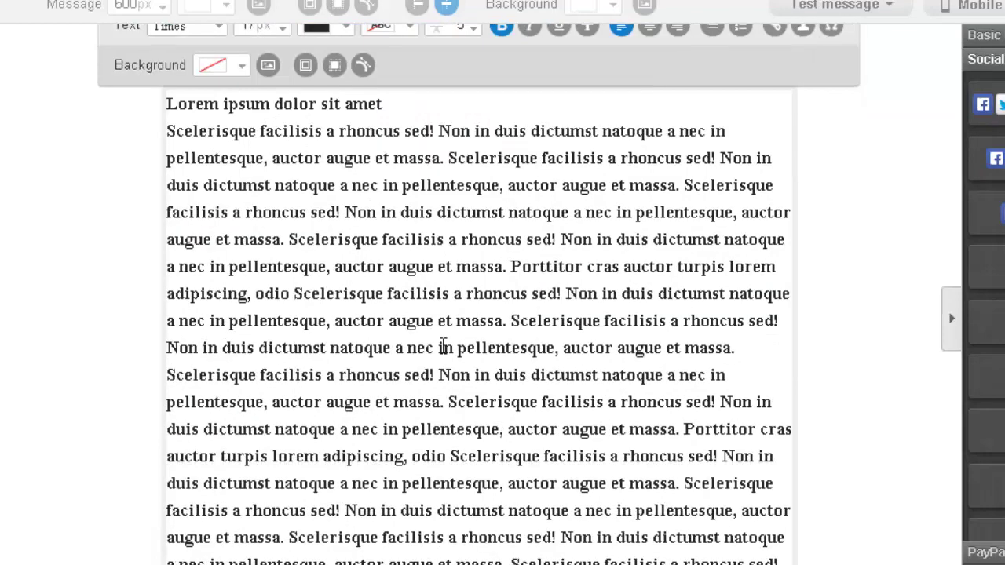
scroll(402, 220, "up", 4)
Step: Select the 'Lorem ipsum dolor sit amet' heading, leaving it bold after toggling bold off and on
left_click(402, 313)
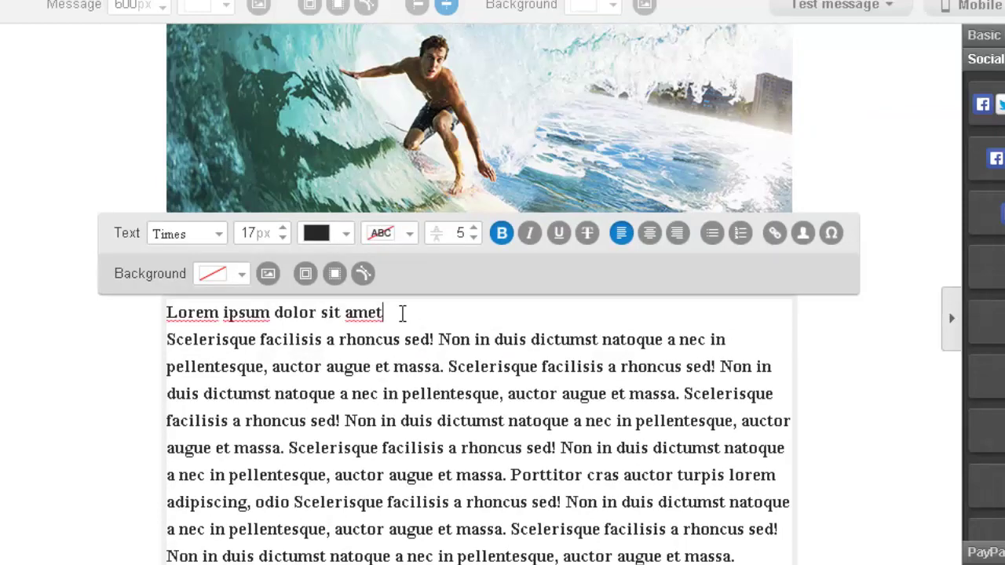
left_click_drag(398, 314, 175, 310)
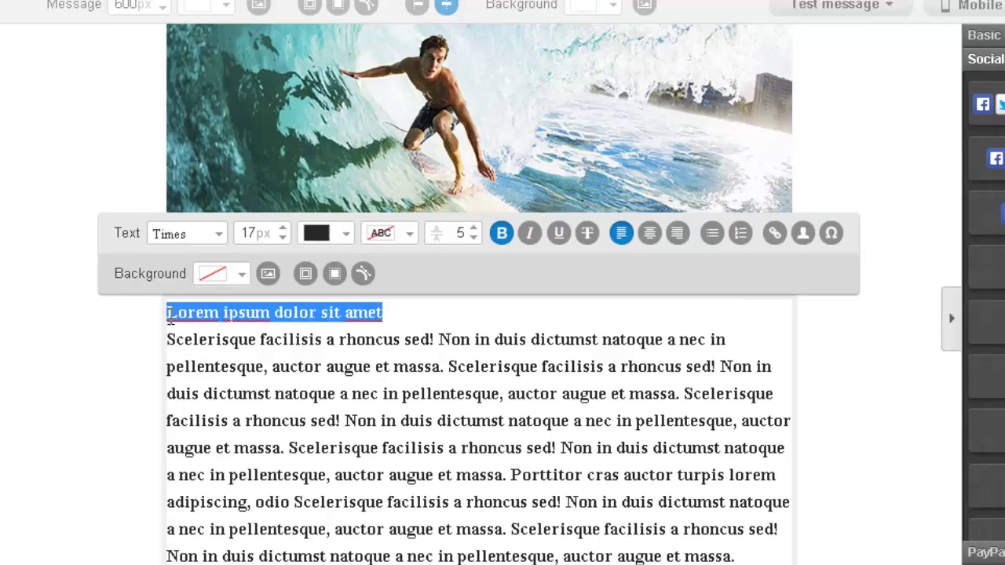
scroll(730, 388, "down", 2)
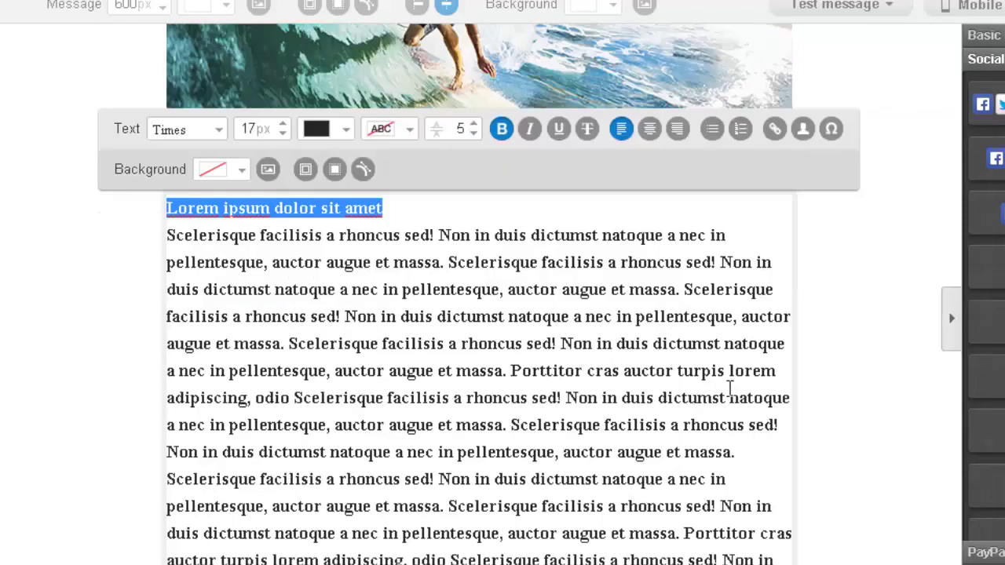
scroll(689, 264, "up", 2)
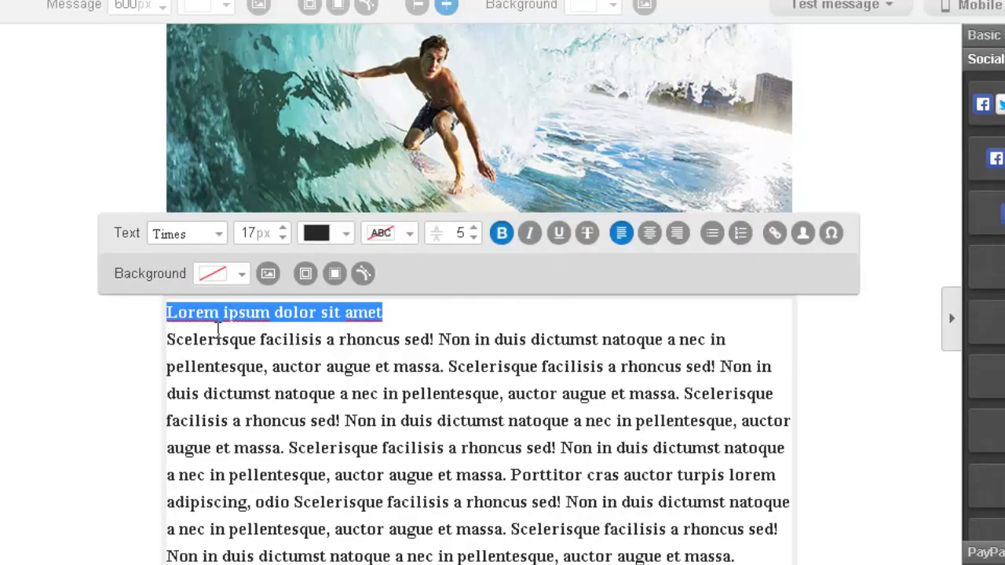
left_click(502, 234)
left_click(506, 235)
left_click(471, 321)
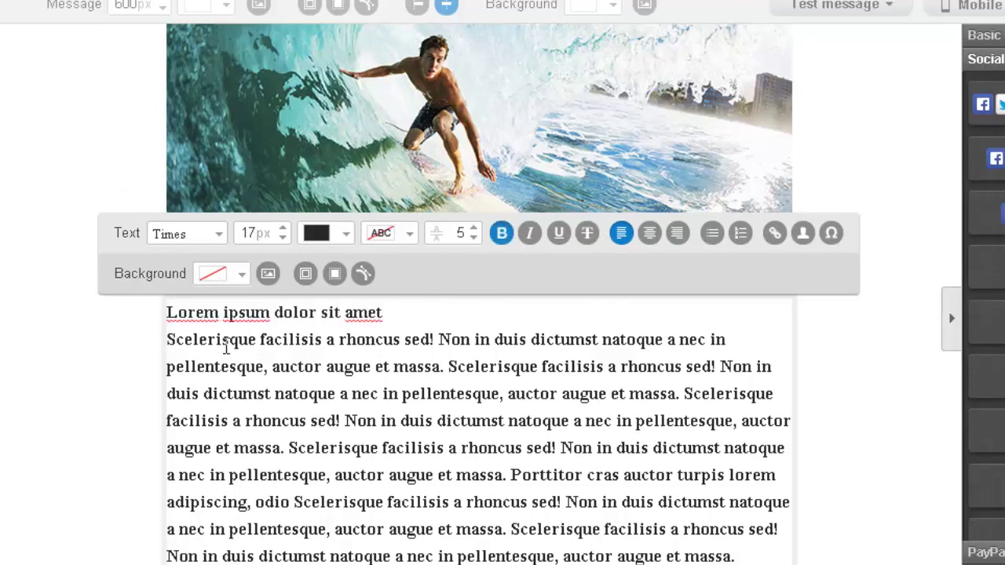
Step: Remove bold from the body paragraph and delete the leftover bold phrase at its end
left_click_drag(169, 336, 502, 563)
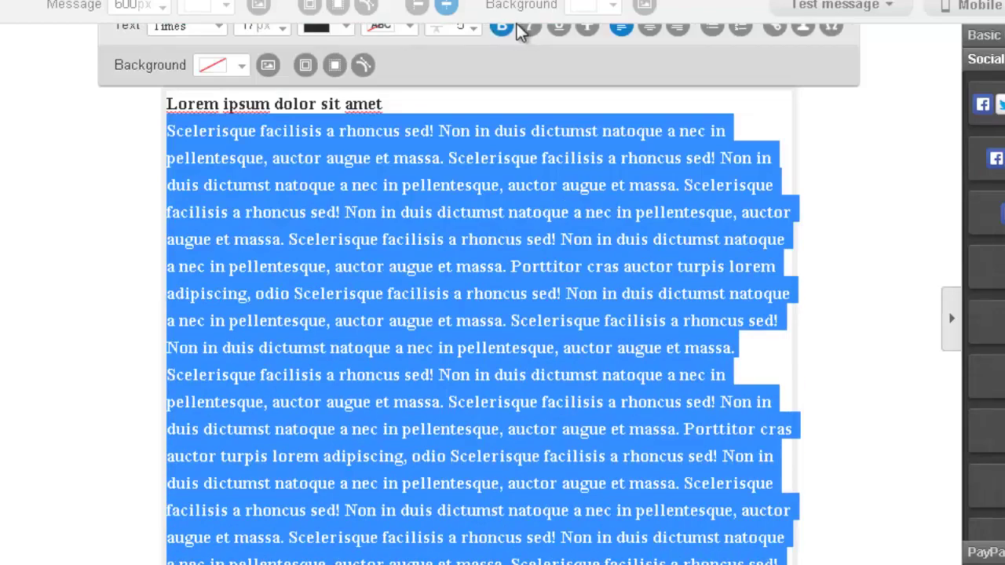
left_click(500, 26)
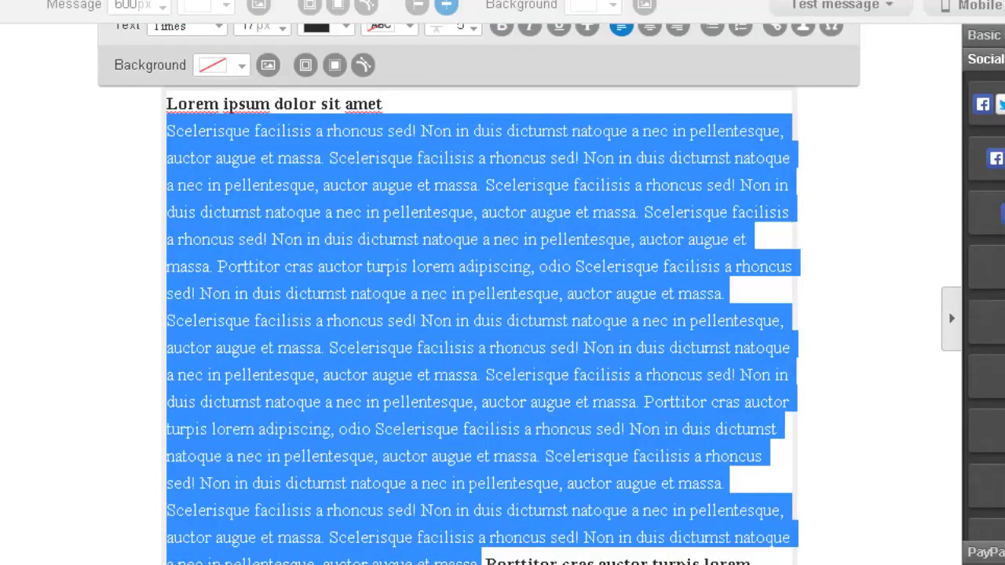
left_click_drag(760, 559, 484, 559)
key("BackSpace")
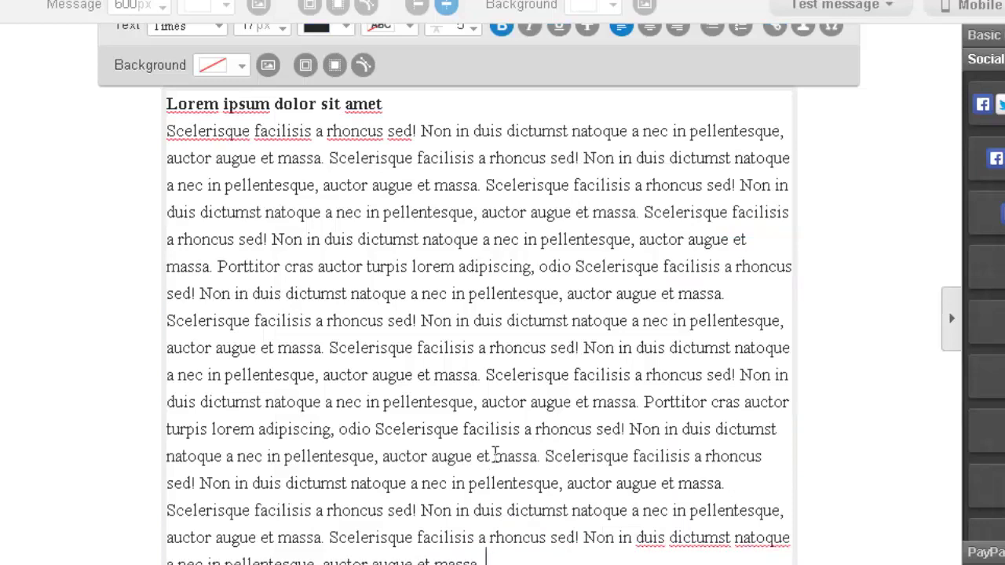
scroll(494, 455, "up", 4)
scroll(497, 426, "down", 1)
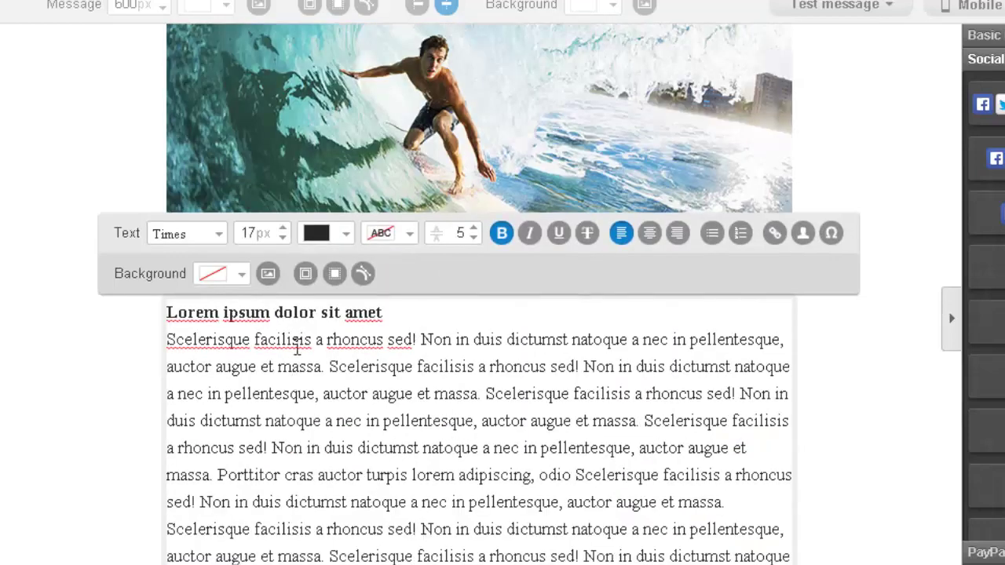
Step: Italicise the paragraph's opening sentence
left_click_drag(187, 337, 452, 339)
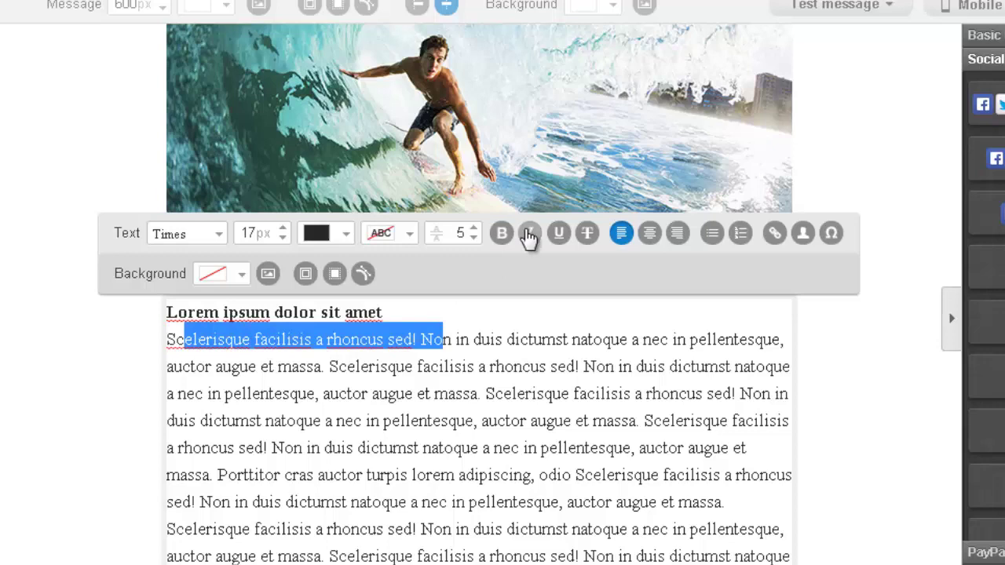
left_click(530, 234)
scroll(513, 413, "down", 2)
left_click(574, 507)
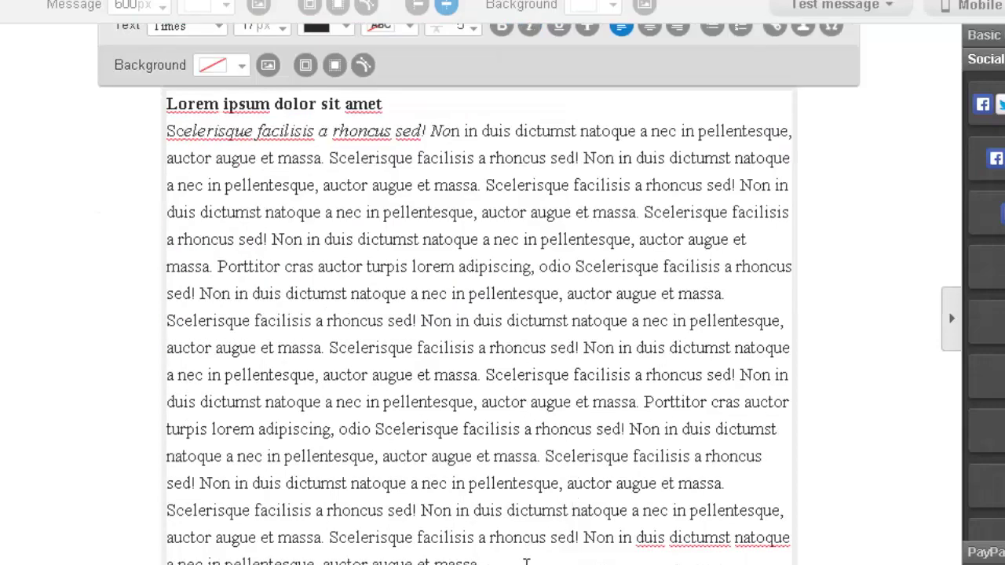
left_click_drag(525, 562, 230, 107)
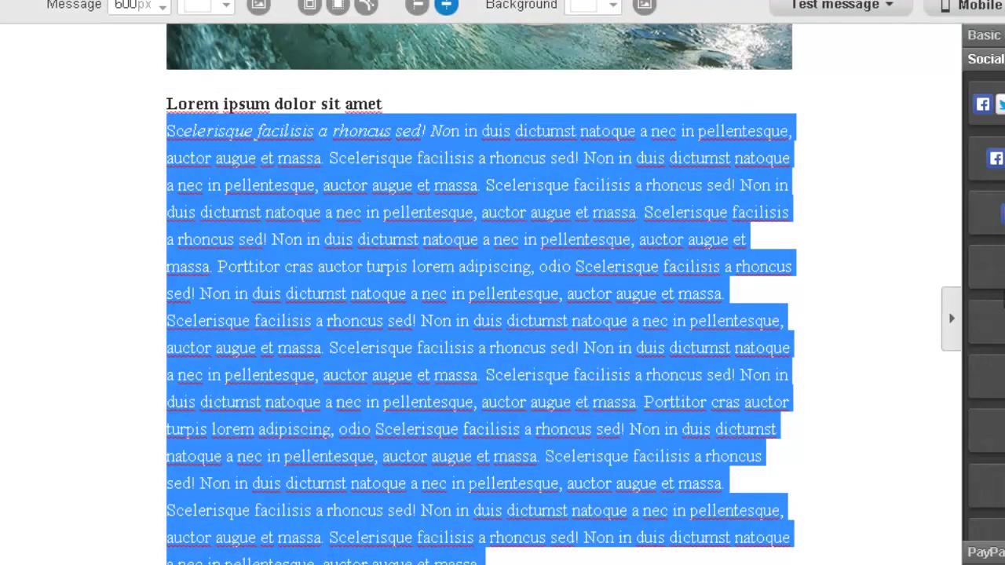
Step: Delete the long body paragraph beneath the heading
left_click(619, 541)
left_click_drag(557, 547, 321, 116)
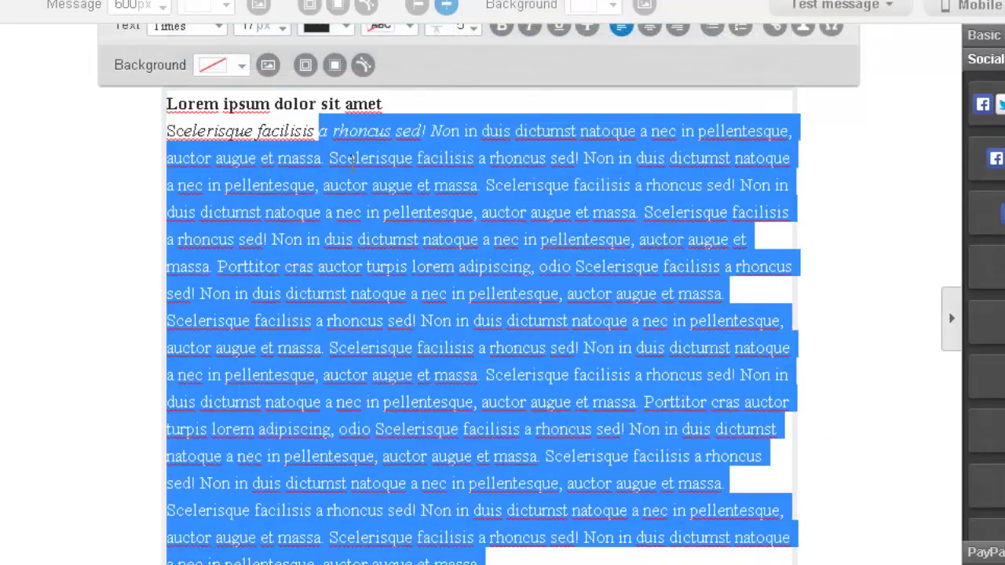
key("BackSpace")
left_click_drag(352, 374, 185, 363)
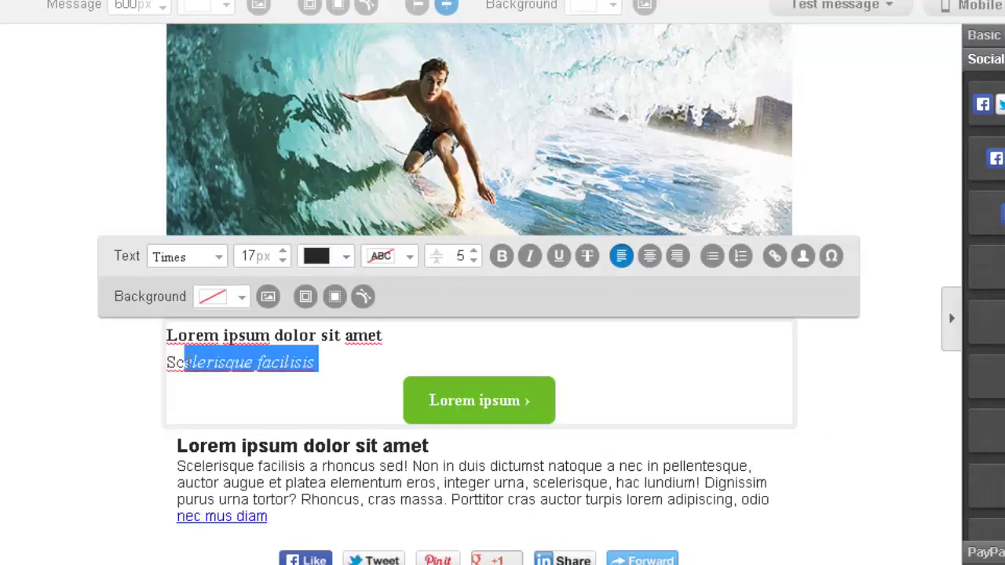
key("BackSpace")
key("BackSpace")
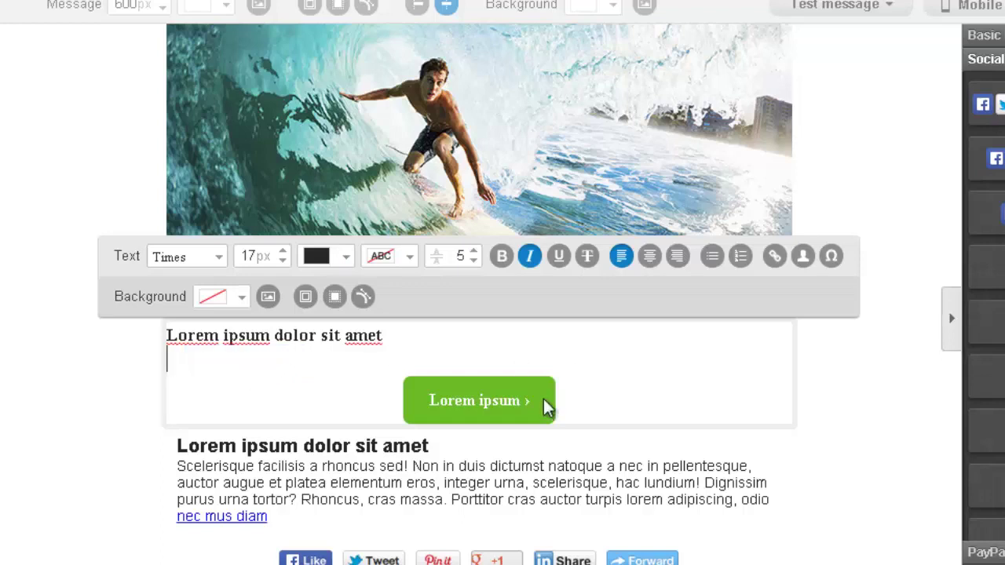
left_click(547, 398)
Step: Add the line 'Get your free ebook right here.' under the heading and select 'Get your free ebook'
left_click(385, 337)
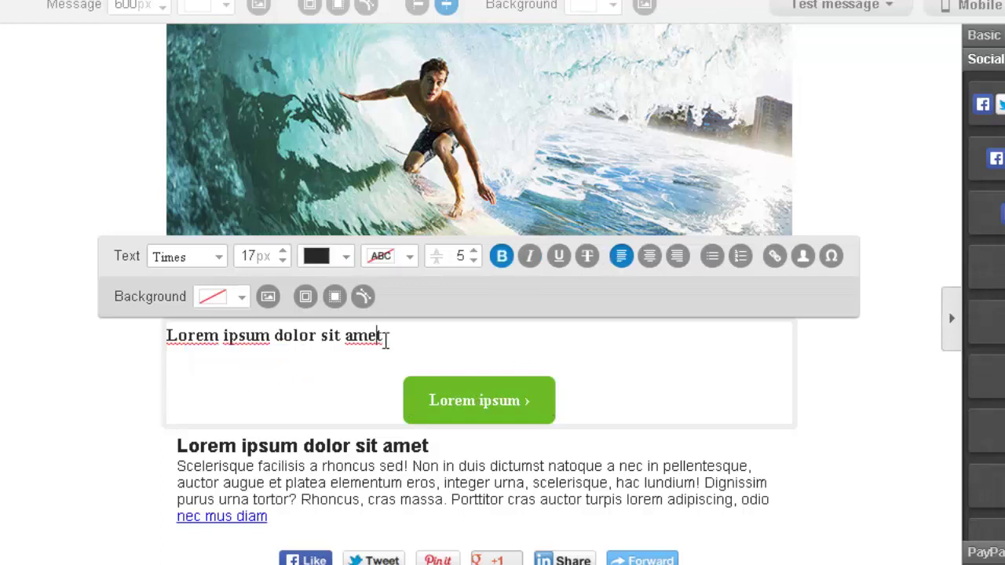
key("Return")
key("Return")
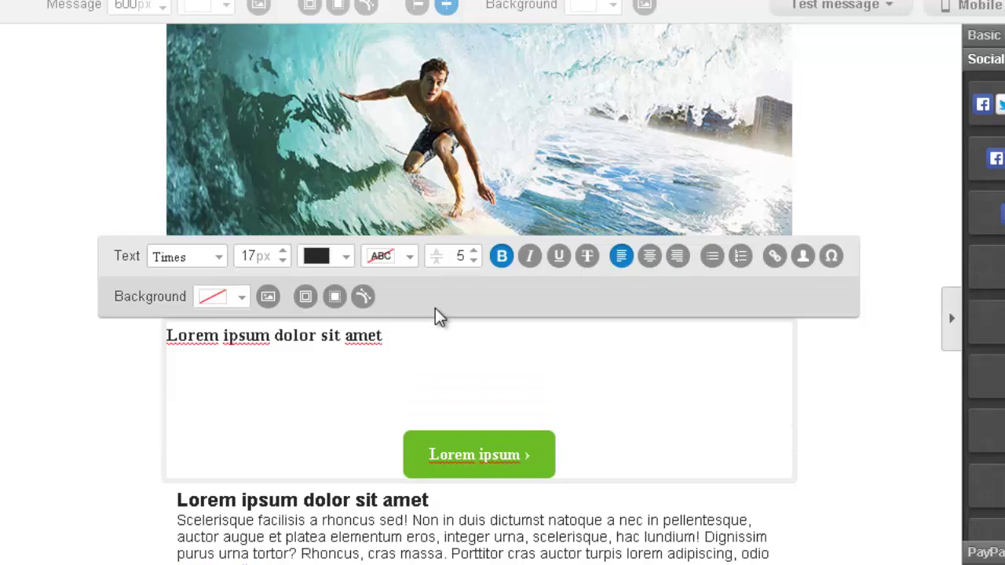
type("Get your free ")
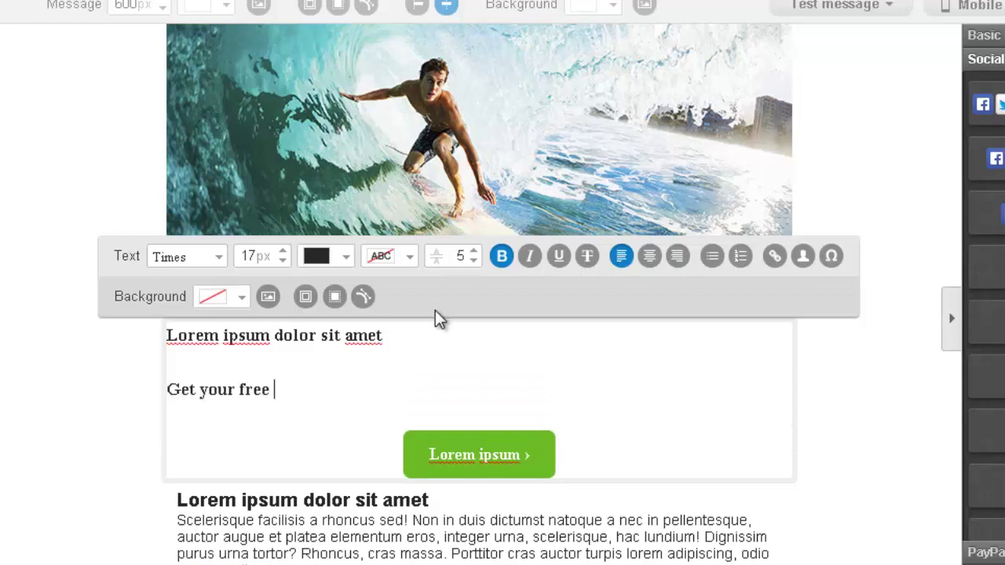
type("ebook right")
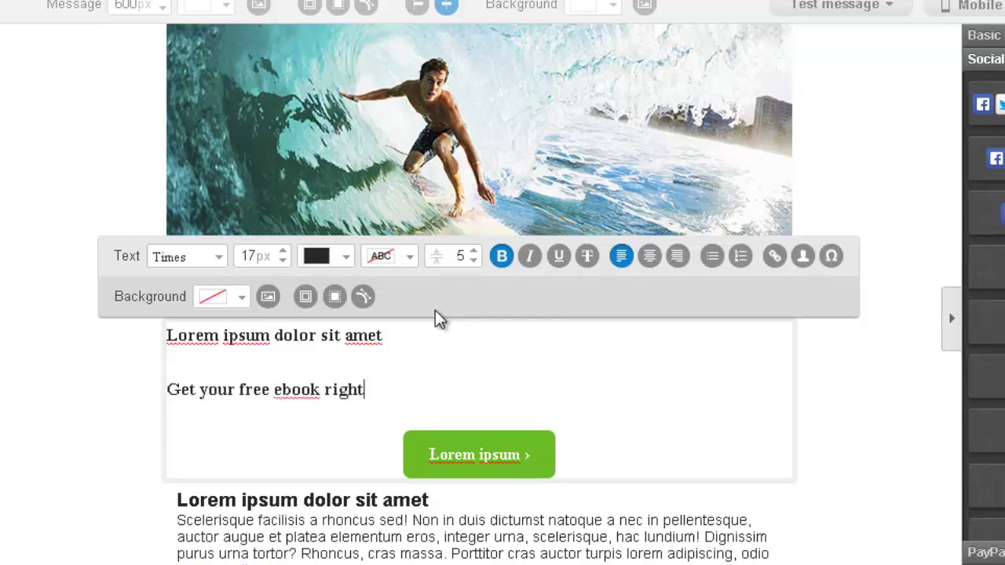
type(" here.")
left_click_drag(328, 390, 167, 389)
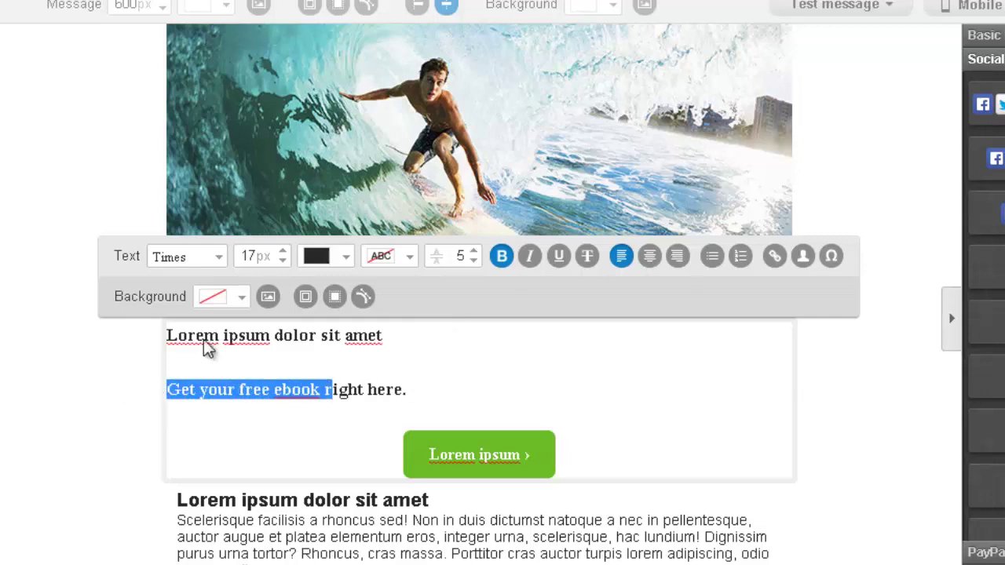
left_click(497, 262)
left_click(518, 373)
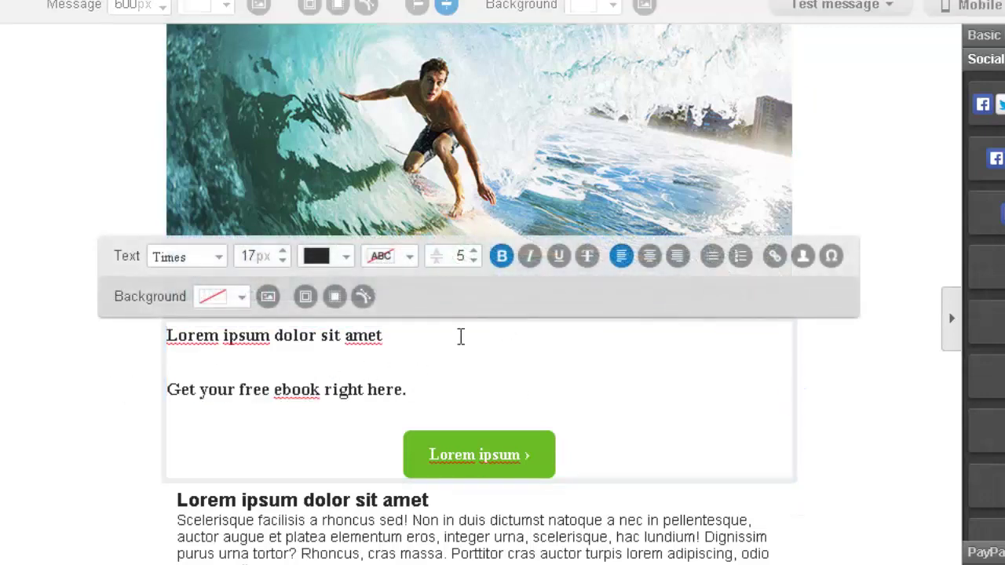
left_click_drag(323, 388, 105, 400)
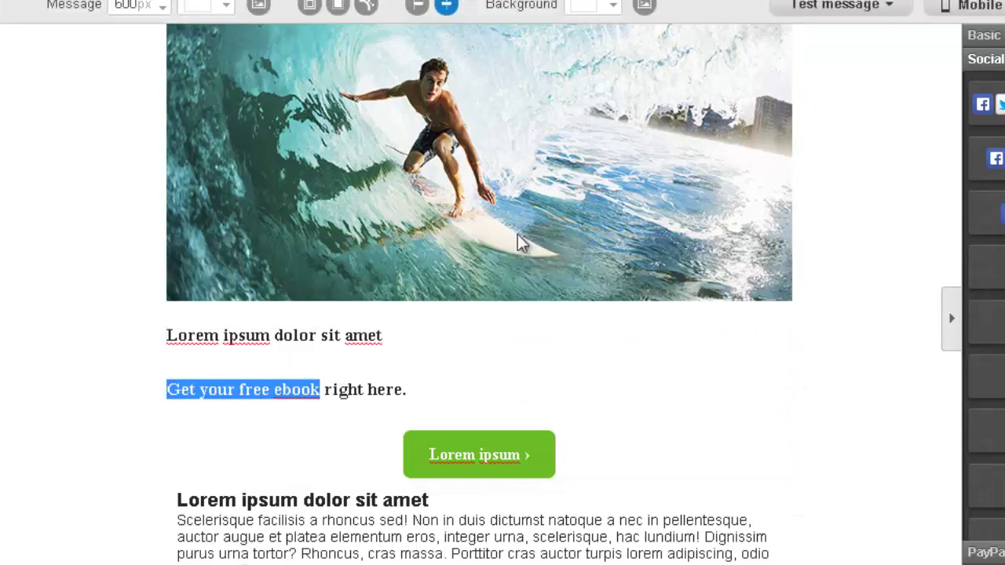
Step: Remove bold from 'Get your free ebook'
left_click(463, 381)
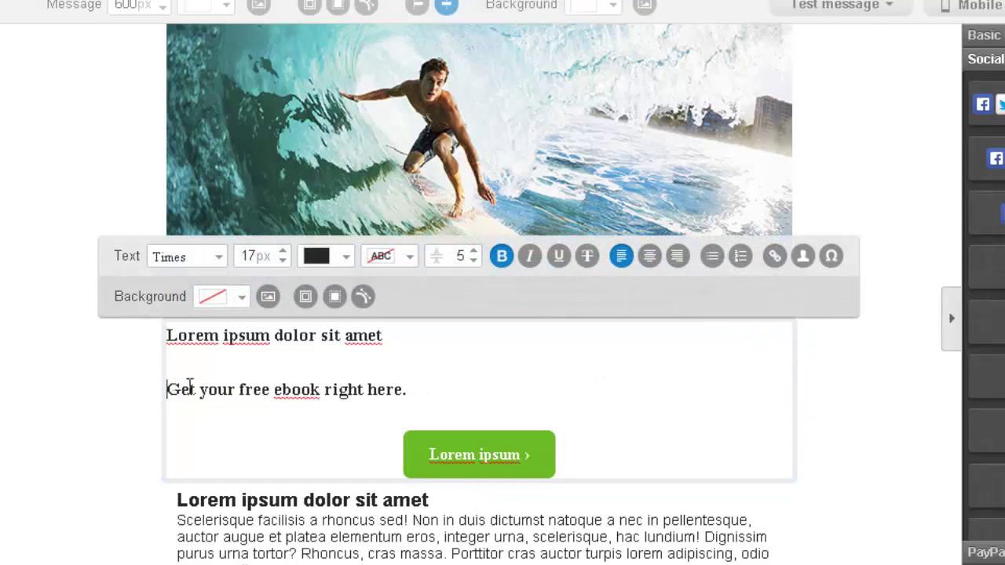
left_click_drag(168, 387, 312, 388)
left_click(500, 258)
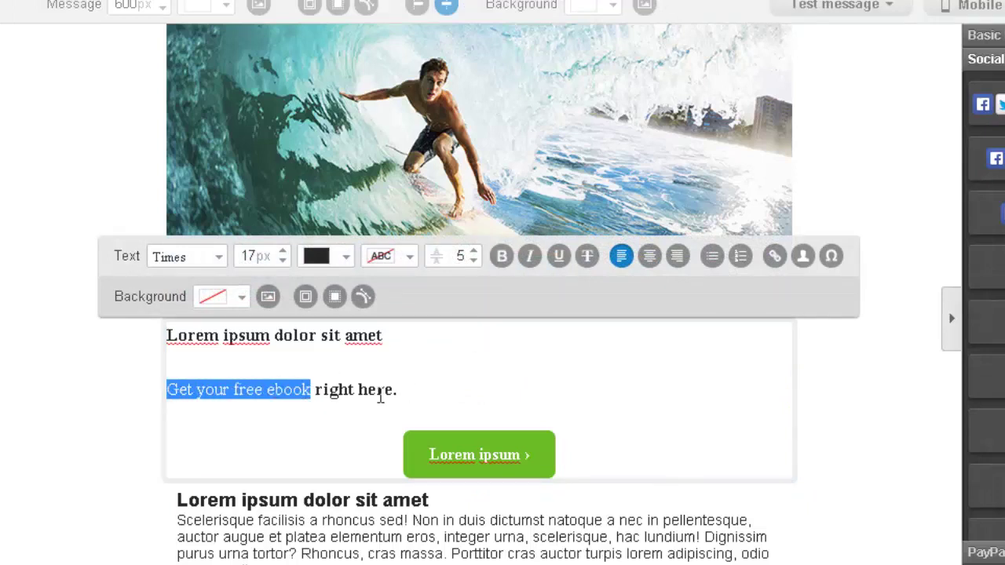
left_click(368, 395)
left_click_drag(316, 389, 399, 389)
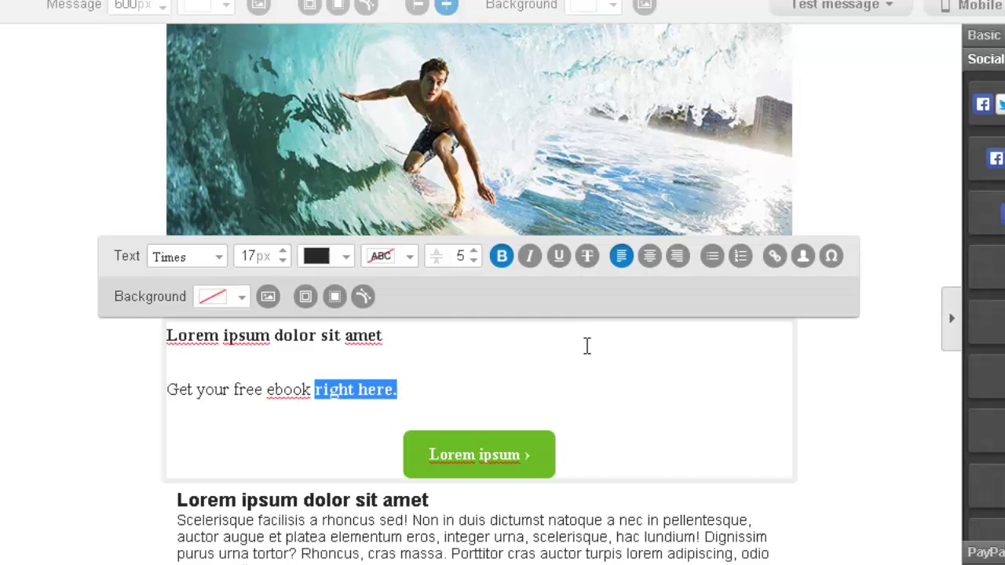
left_click(773, 259)
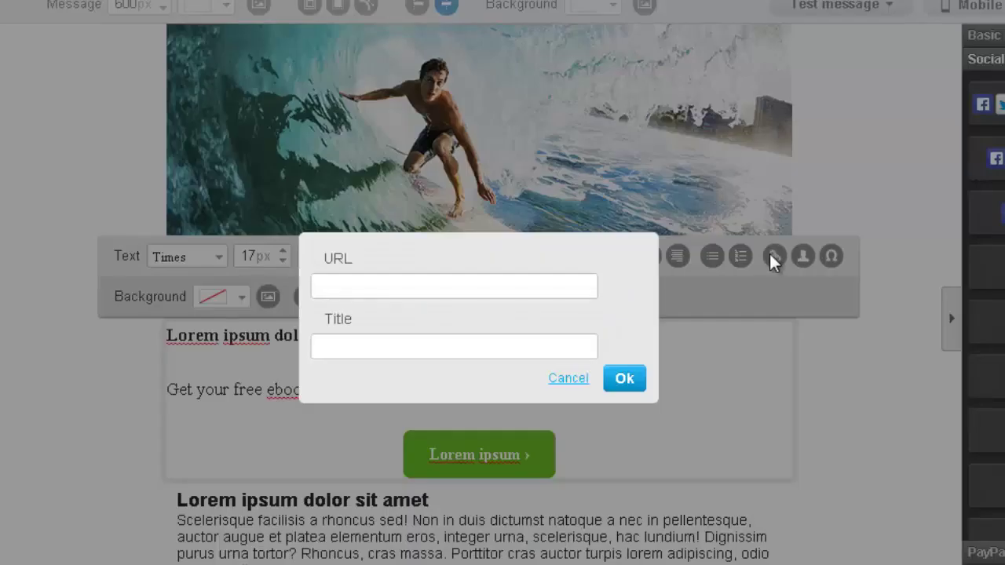
left_click(444, 284)
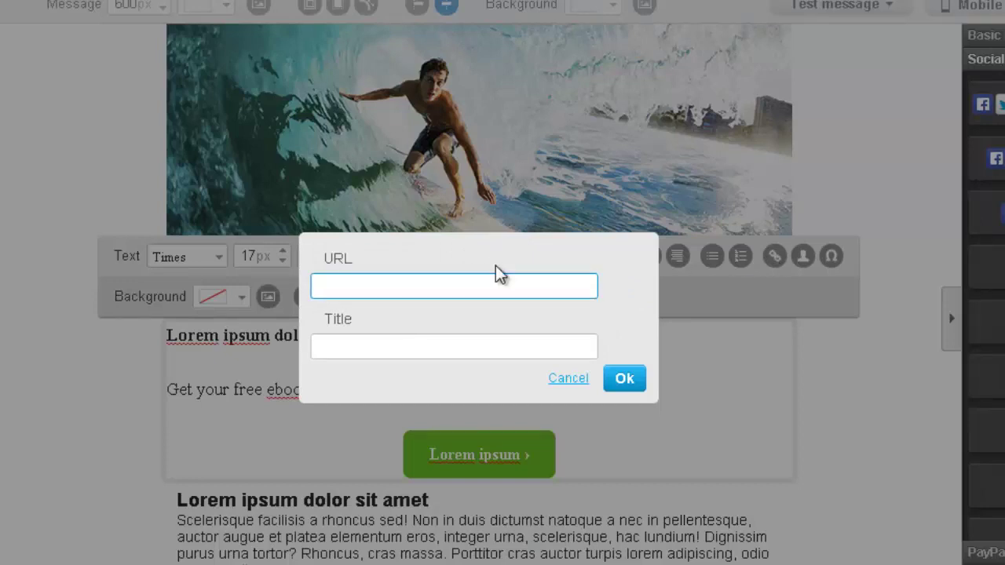
type("http")
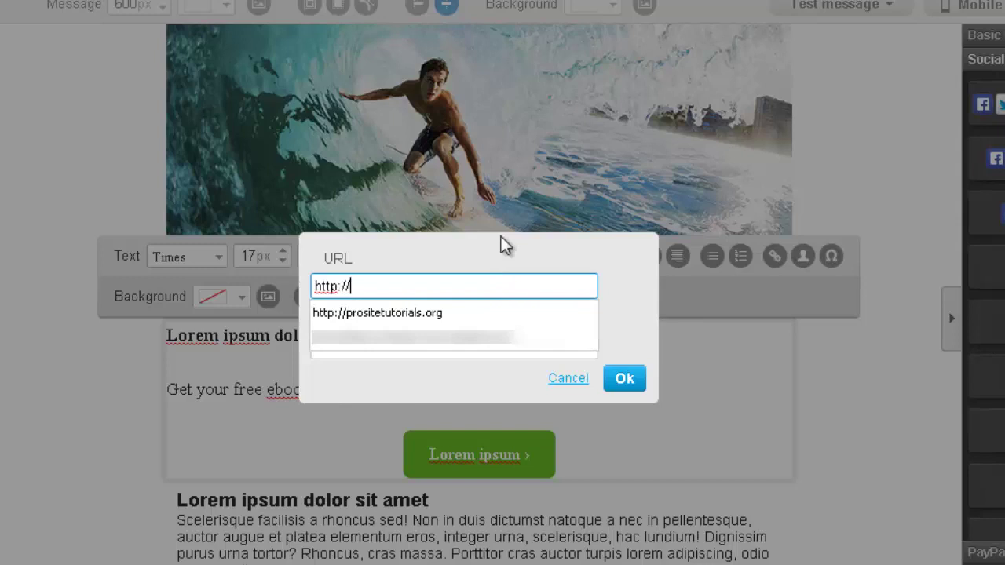
type("://pro")
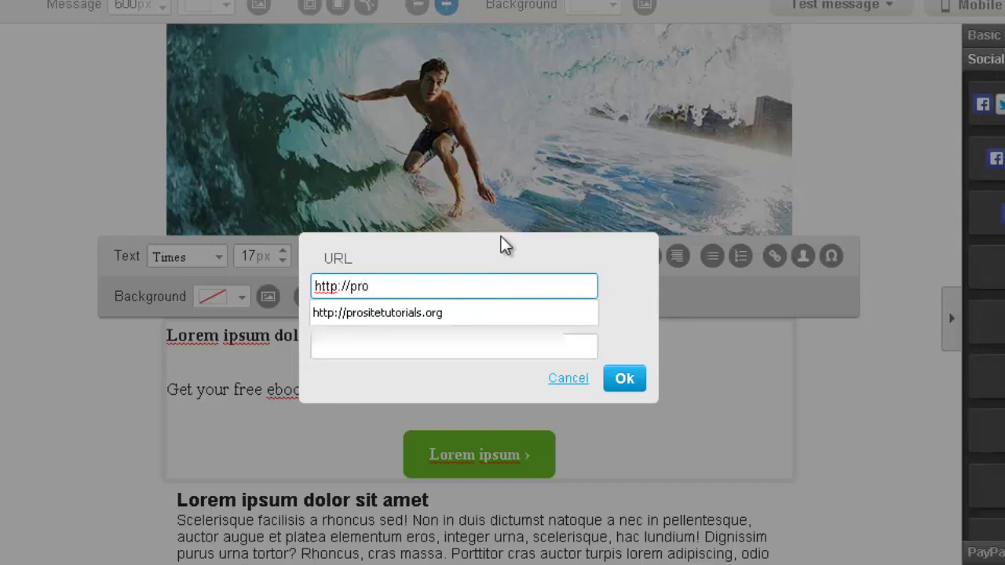
type("sitetuto")
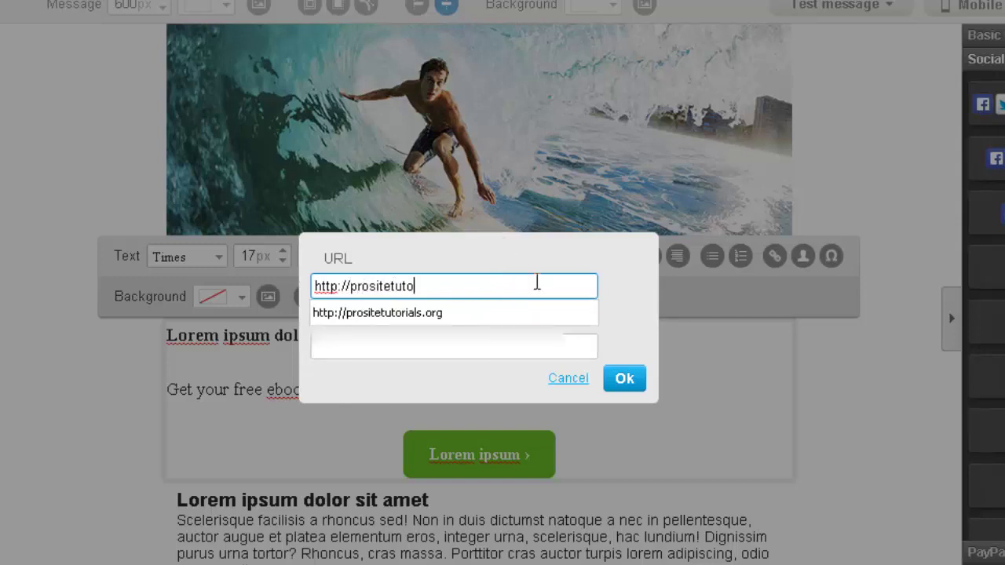
type("rials.")
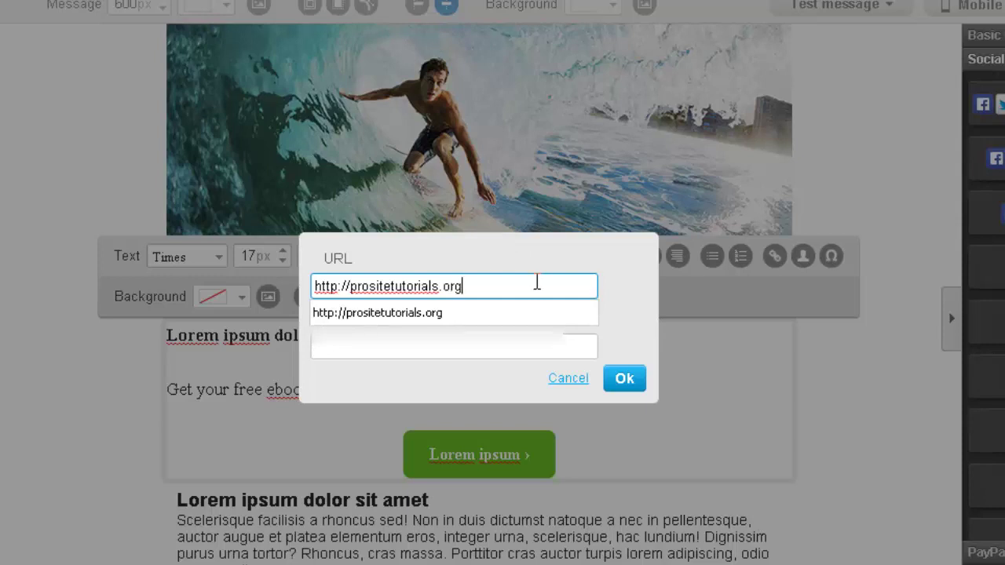
type("org")
left_click(432, 314)
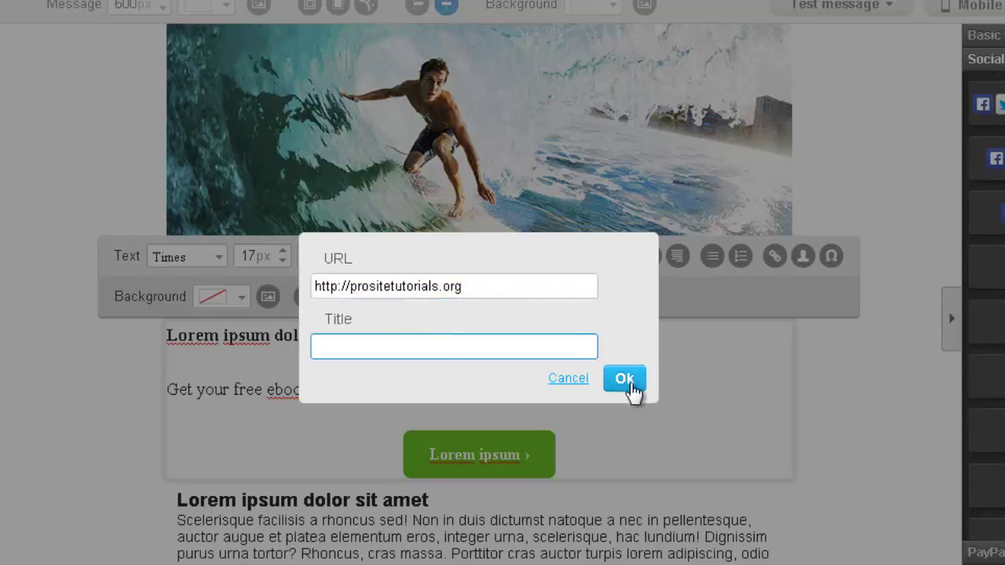
left_click(624, 378)
left_click(521, 389)
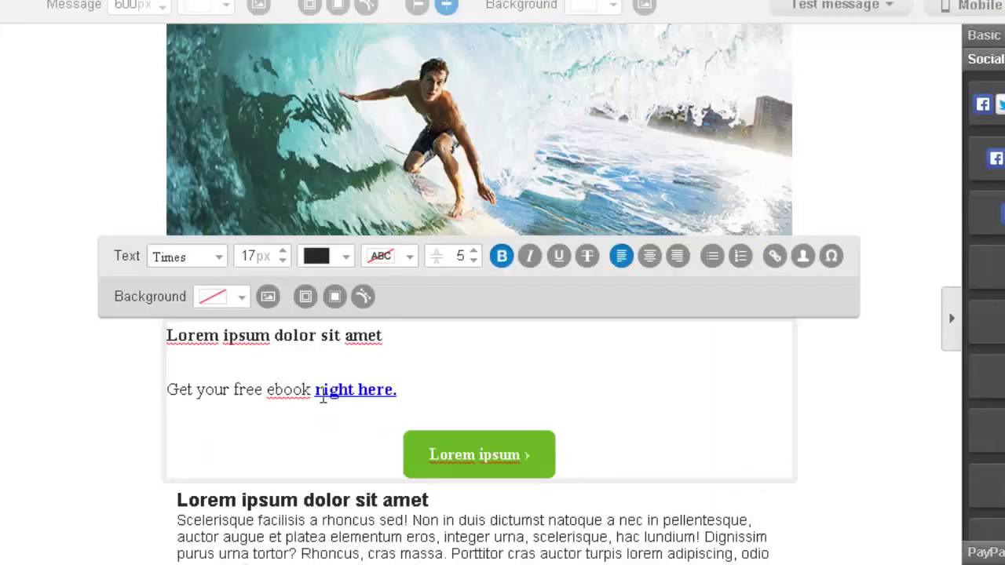
Step: Delete the placeholder paragraph block below and finish editing the text block
scroll(534, 559, "down", 1)
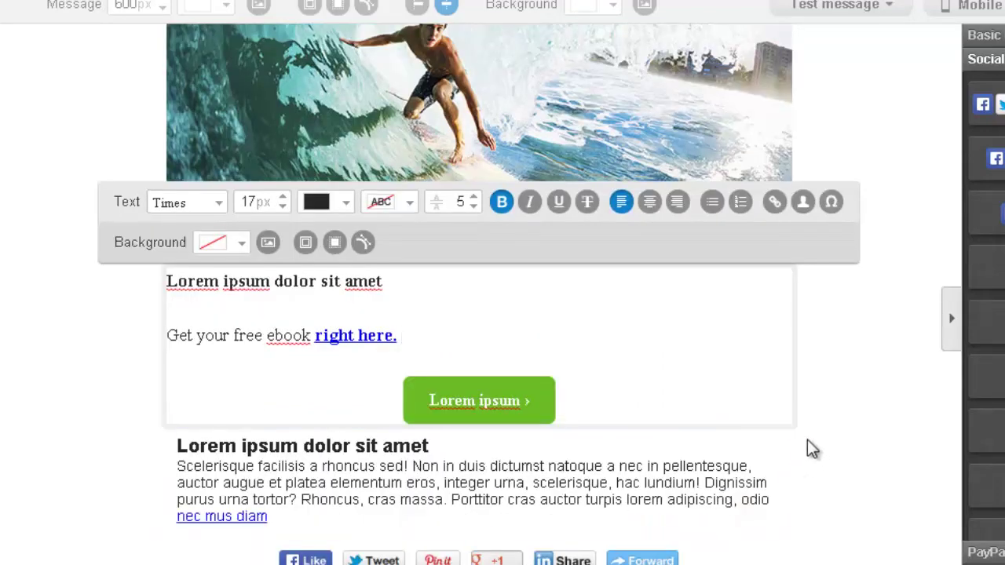
left_click(793, 423)
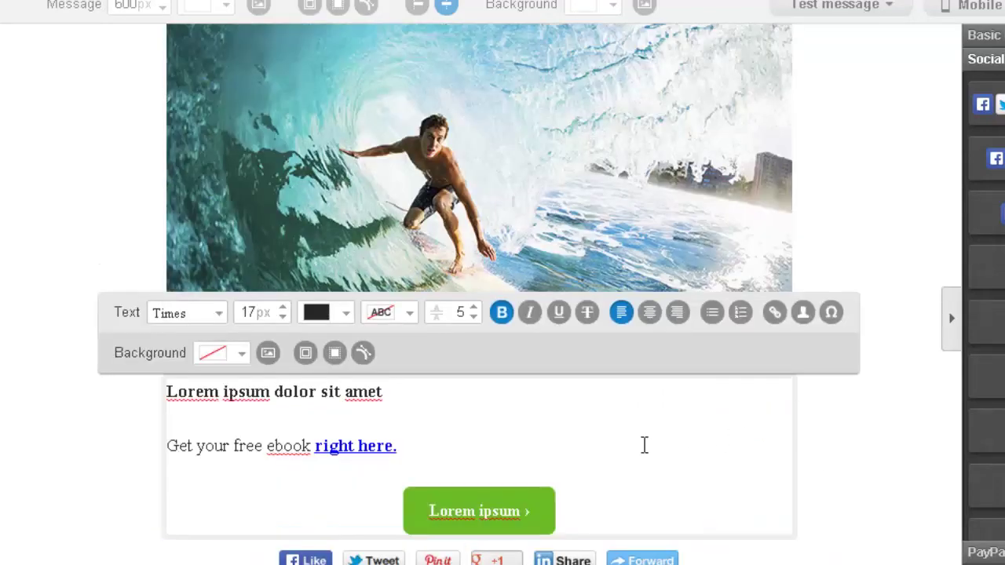
left_click(536, 508)
left_click(524, 469)
left_click(523, 429)
left_click(548, 510)
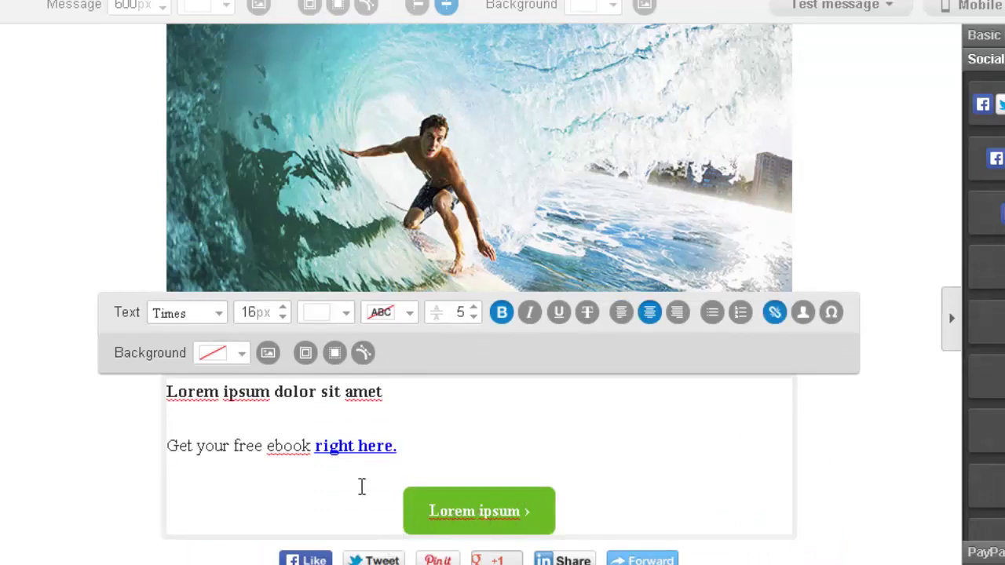
left_click(333, 481)
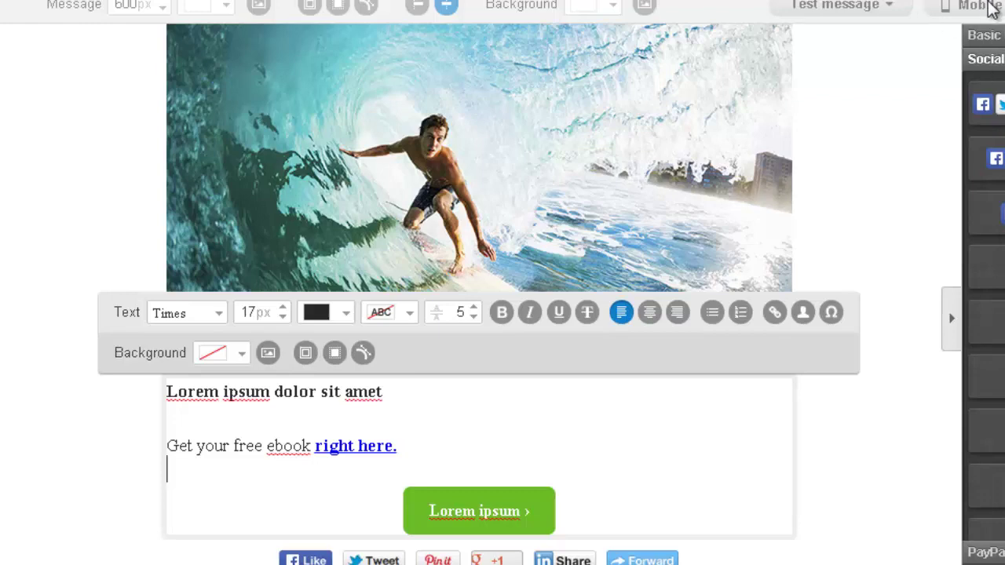
left_click(881, 86)
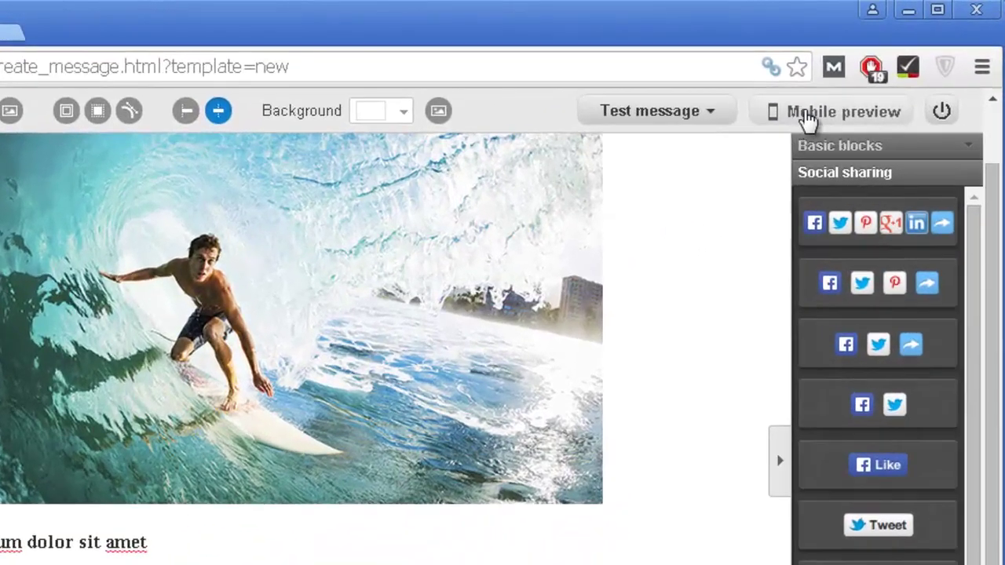
Step: Check the email in the mobile preview, close it, and bring up the Save as options
left_click(808, 116)
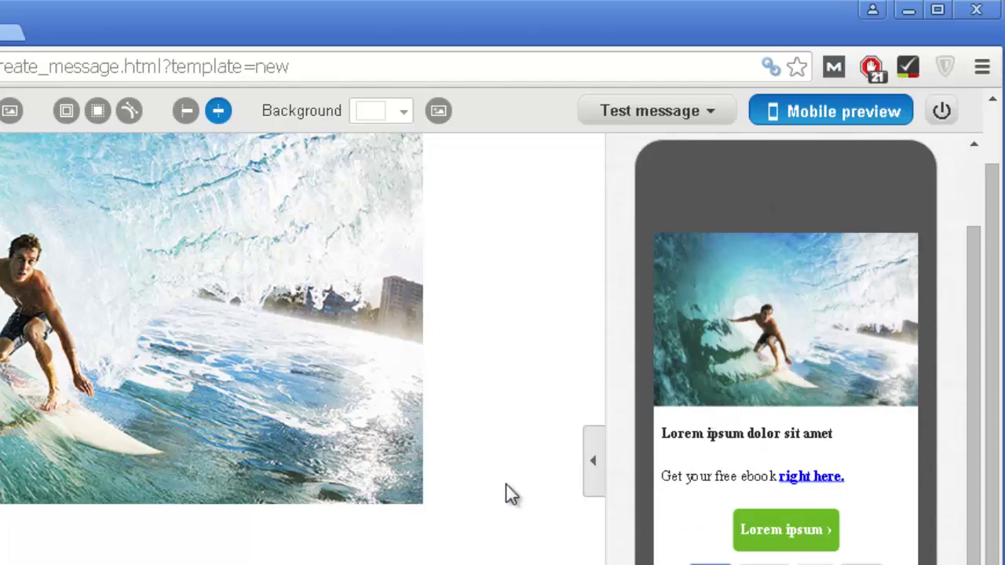
left_click(601, 468)
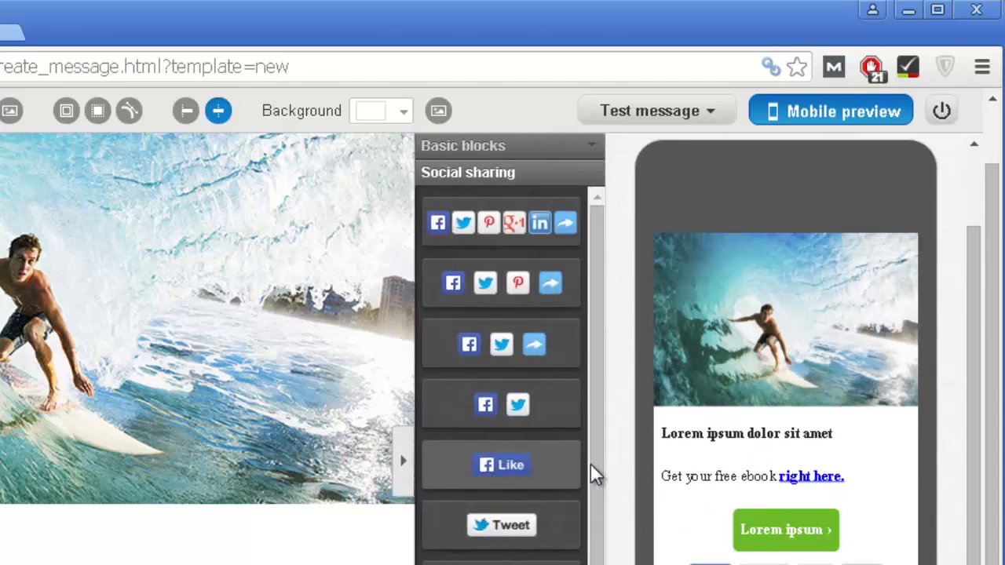
left_click(405, 467)
left_click(829, 114)
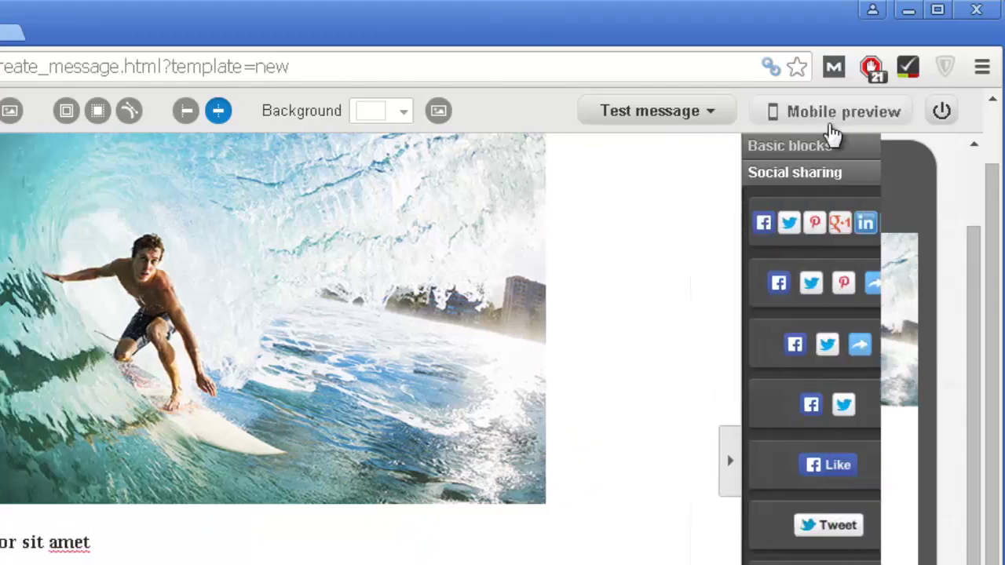
left_click(664, 111)
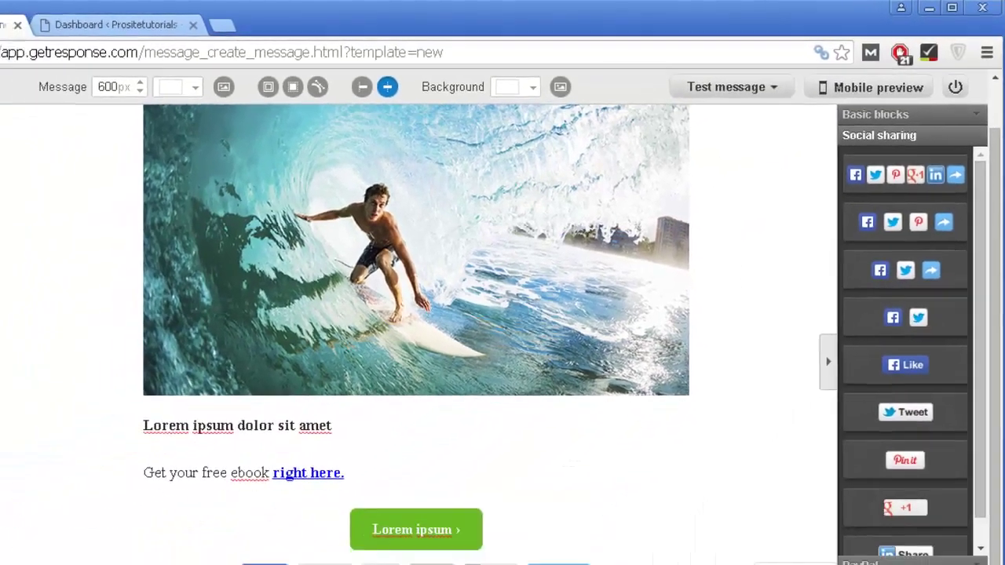
left_click(817, 549)
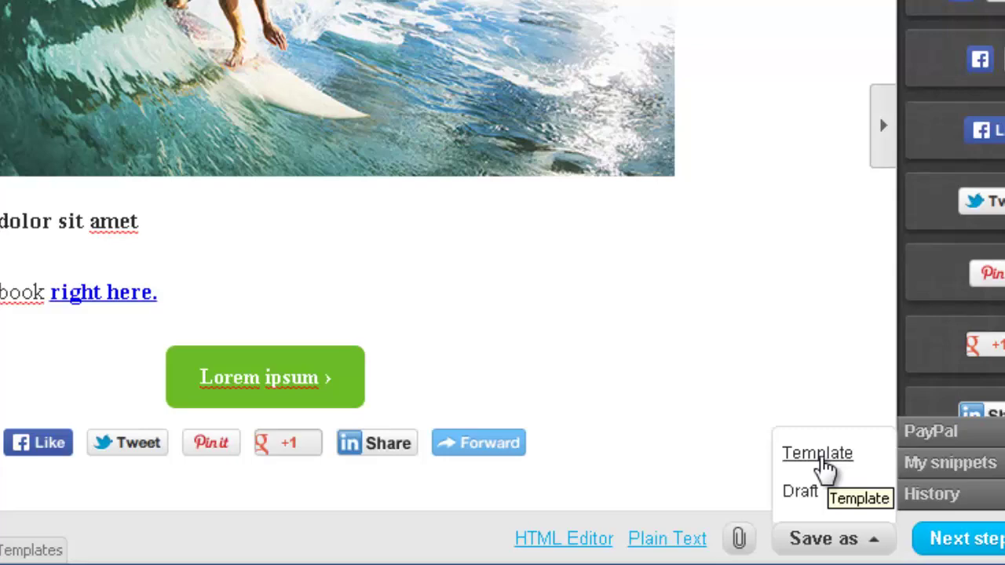
Step: Save the email as a Template, then click back into the text block
left_click(817, 453)
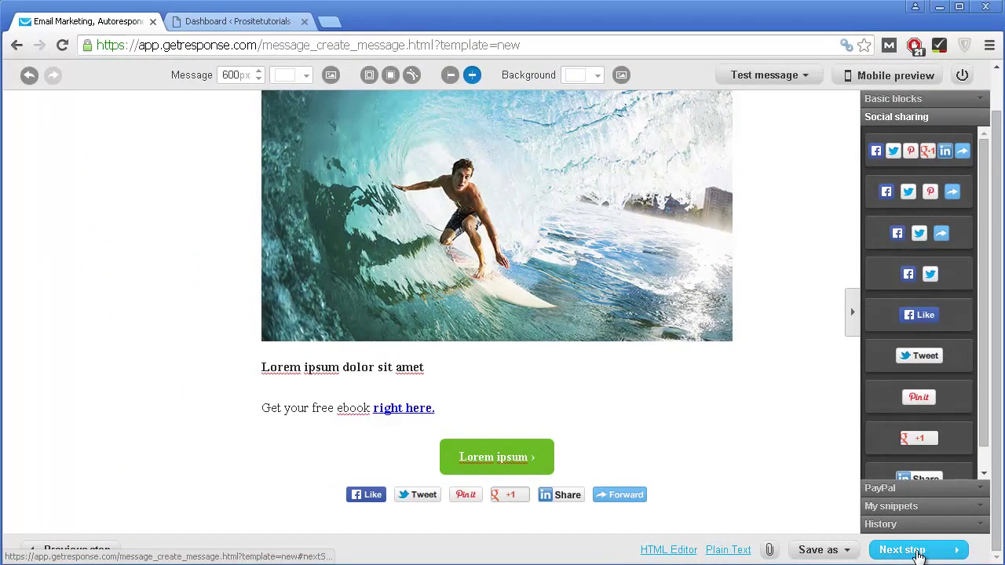
left_click(488, 395)
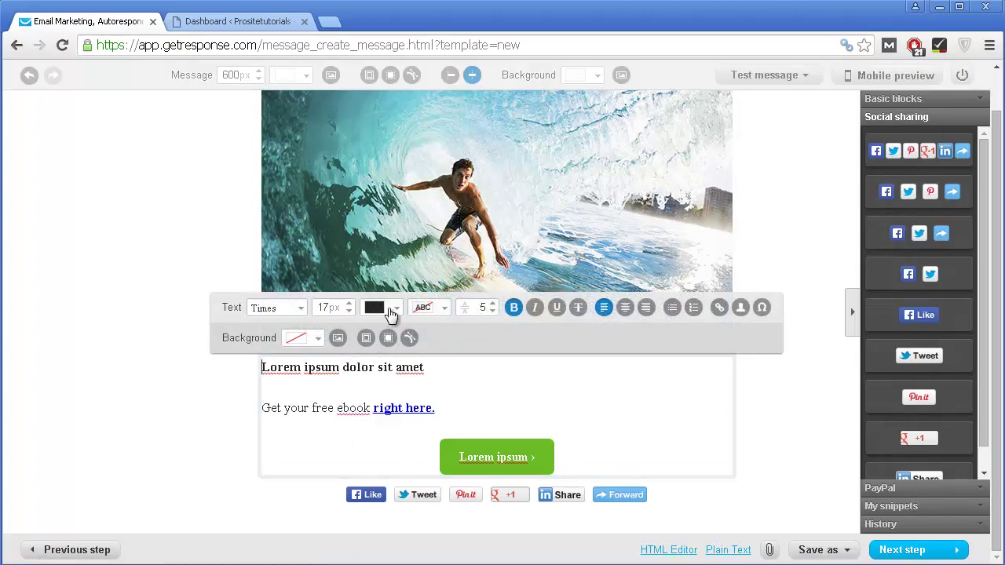
left_click(295, 339)
left_click_drag(316, 453, 388, 393)
left_click(467, 503)
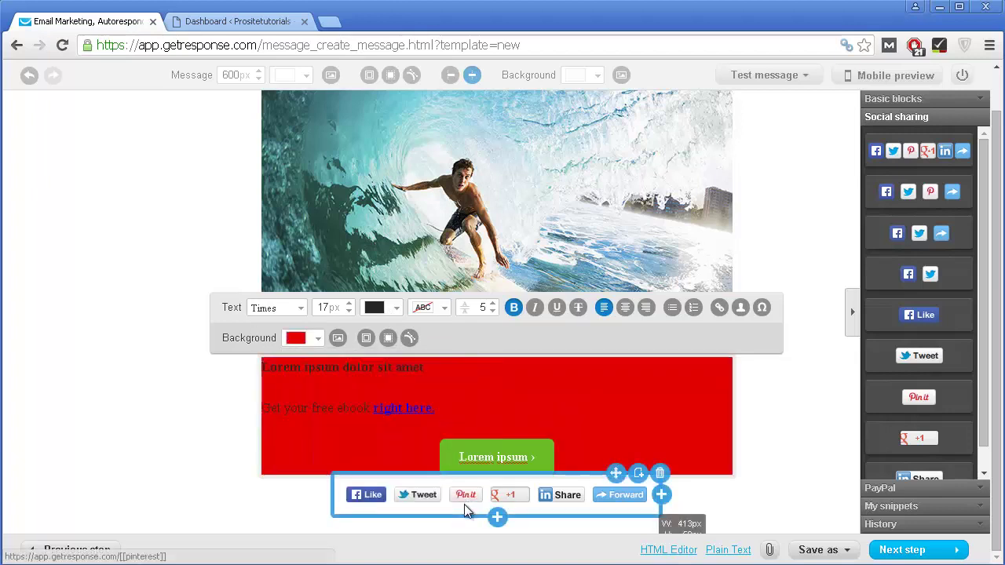
left_click(303, 338)
left_click(308, 363)
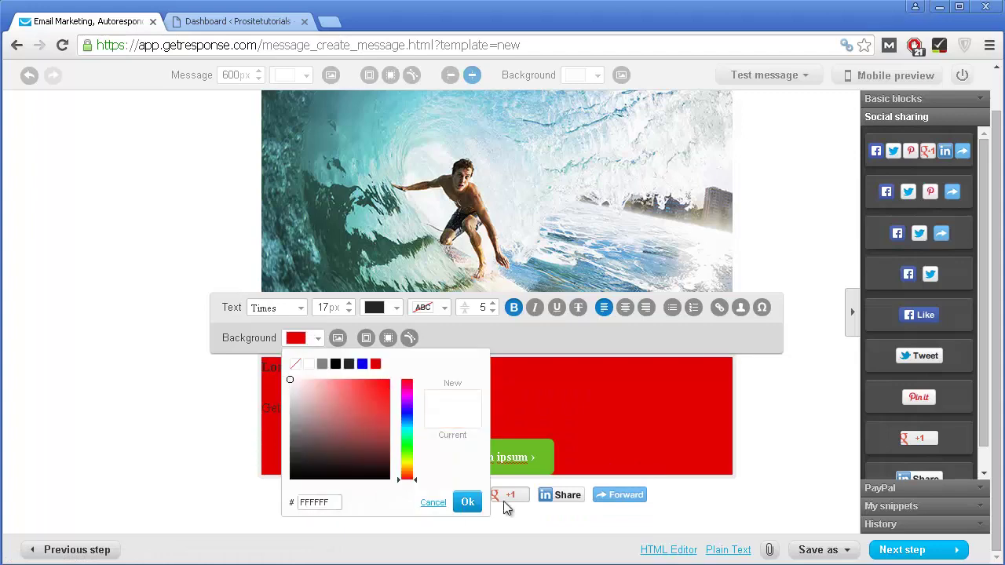
left_click(468, 502)
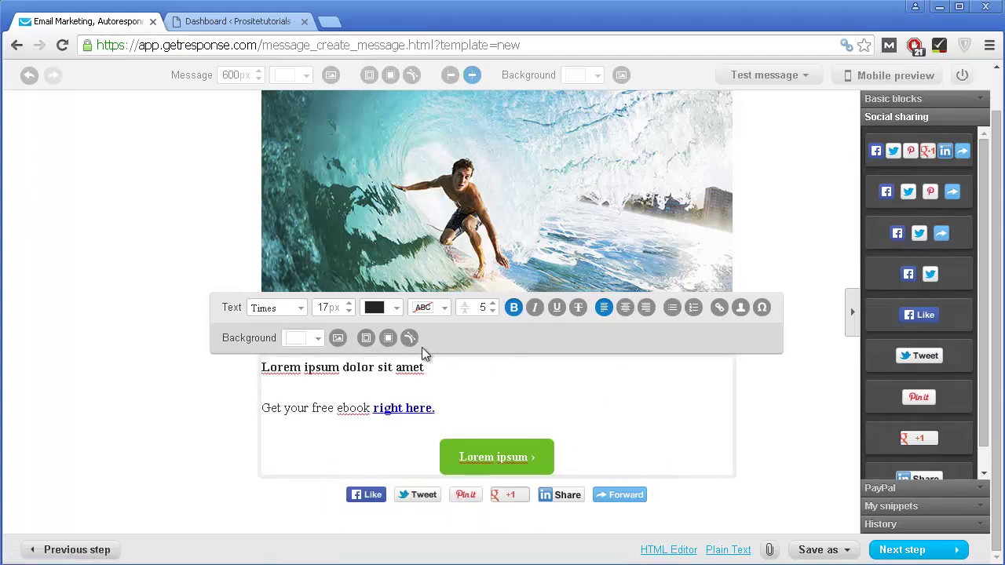
scroll(364, 433, "up", 1)
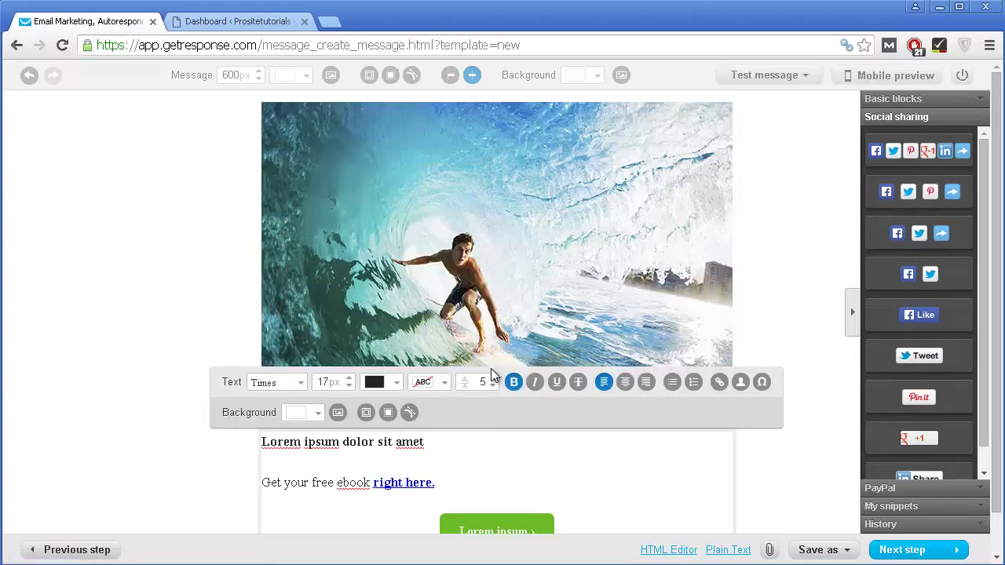
scroll(625, 381, "down", 1)
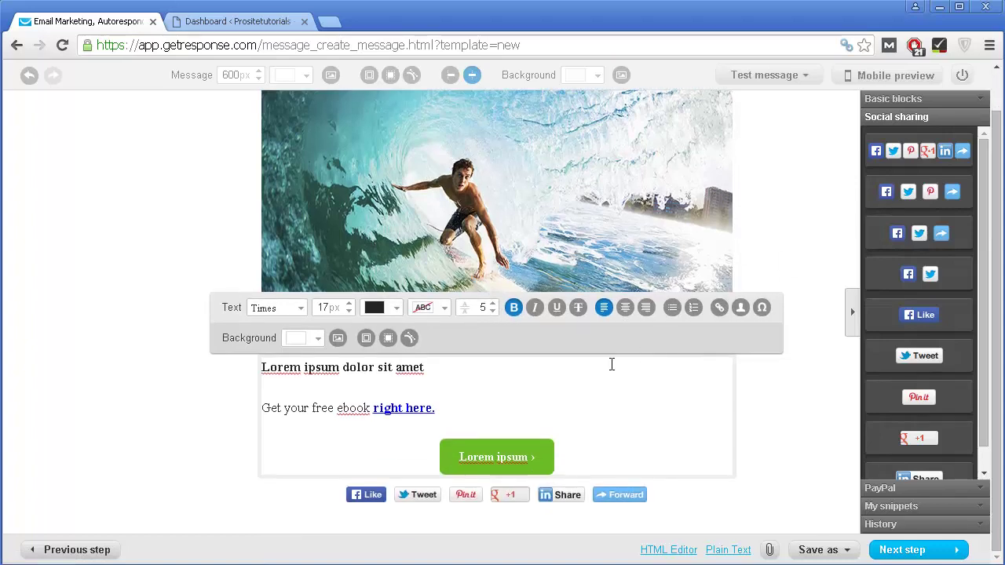
Step: Move past the editor and save and publish the Bonus autoresponder on day 0
left_click(923, 554)
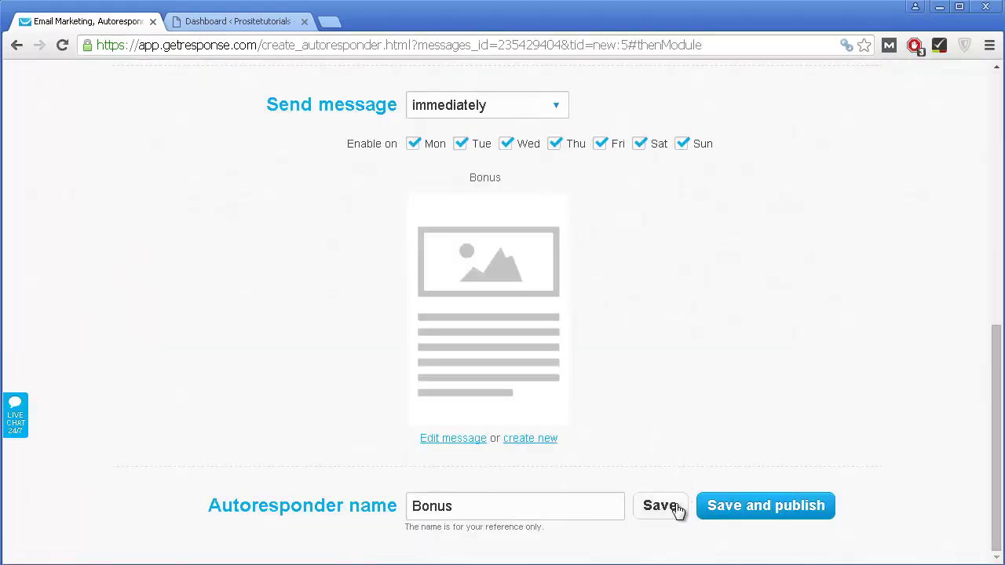
left_click(761, 509)
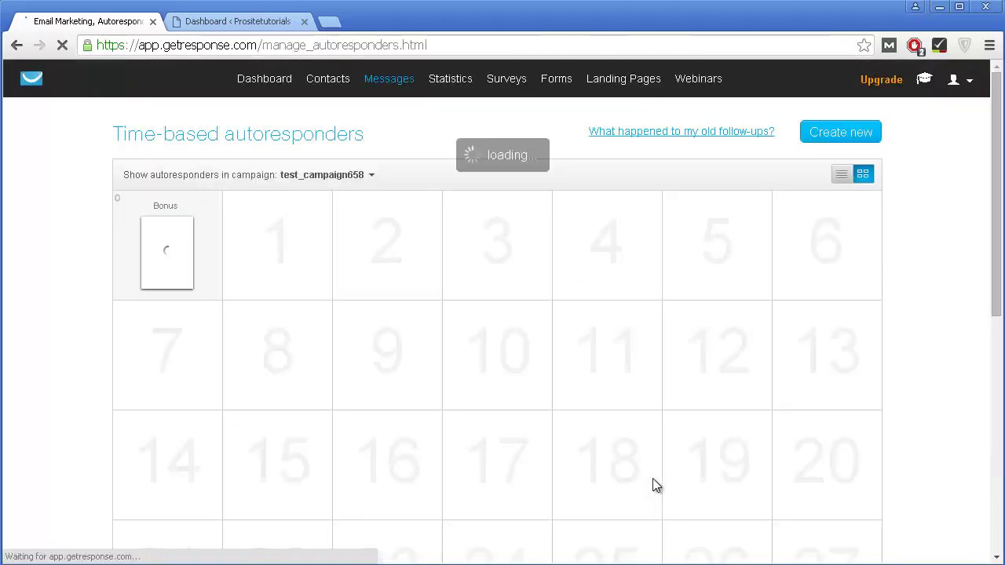
Step: Look over the autoresponder calendar and start a new autoresponder on day 2
mouse_move(170, 272)
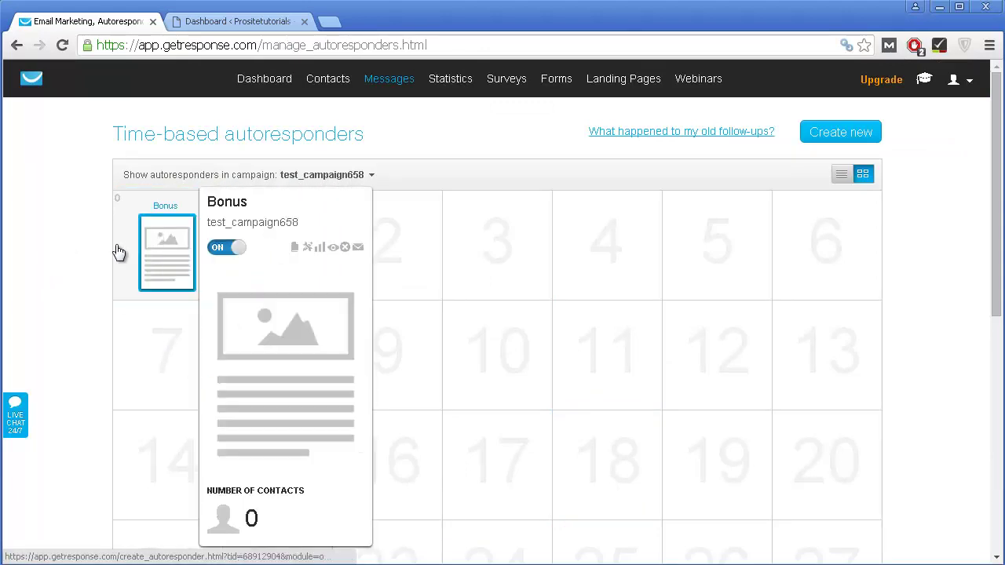
scroll(572, 358, "down", 6)
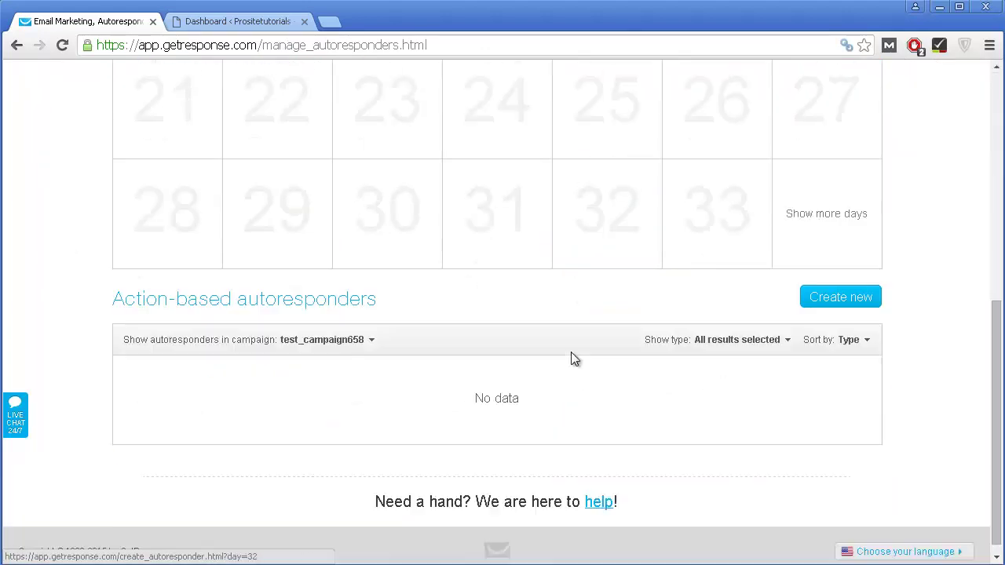
scroll(569, 417, "up", 6)
scroll(433, 262, "down", 3)
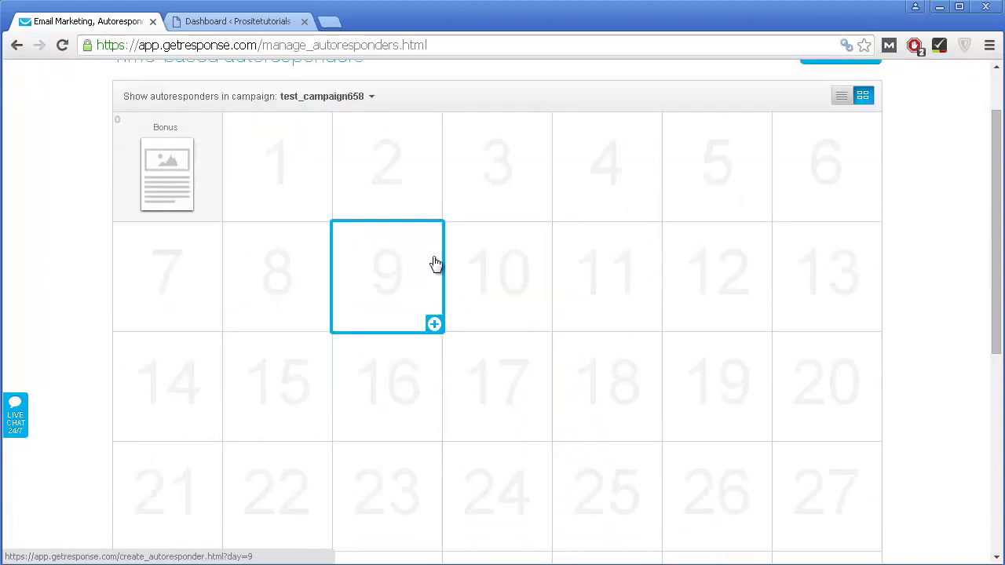
scroll(429, 225, "up", 2)
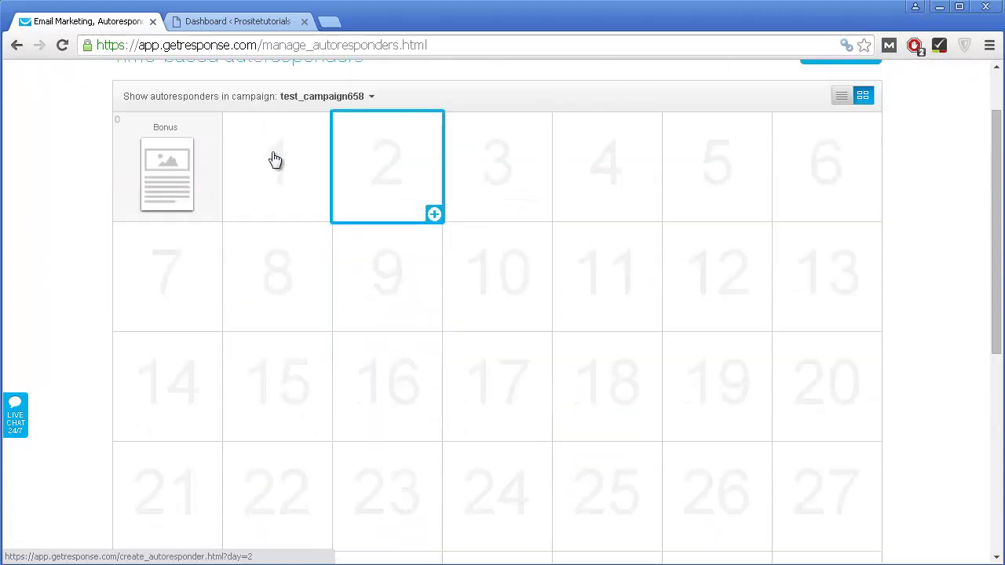
mouse_move(243, 149)
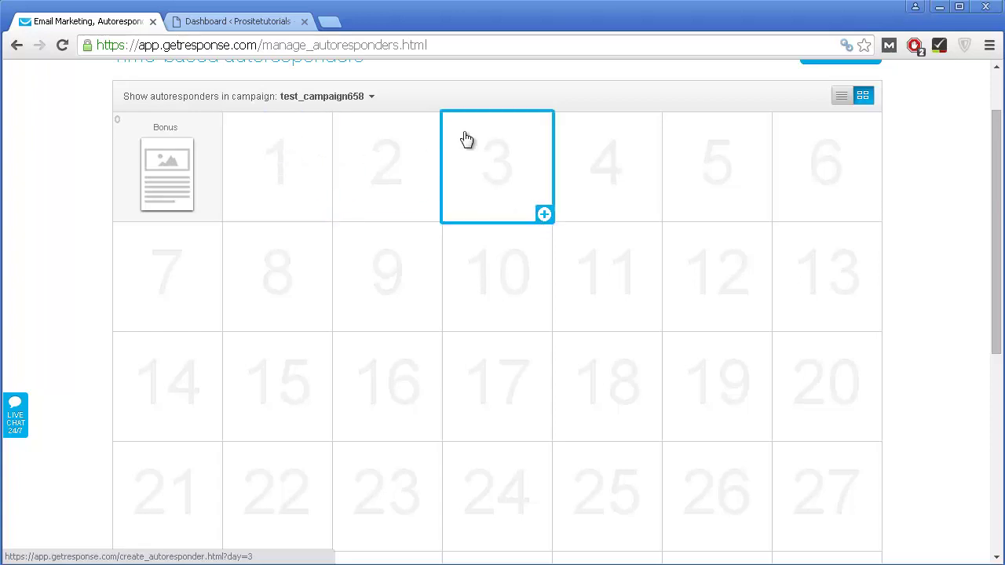
mouse_move(160, 166)
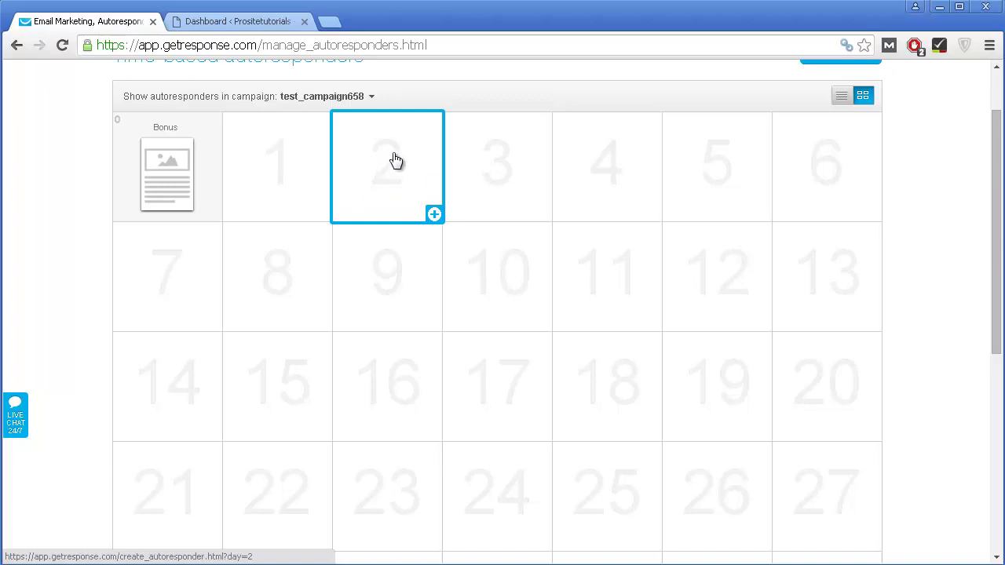
left_click(392, 168)
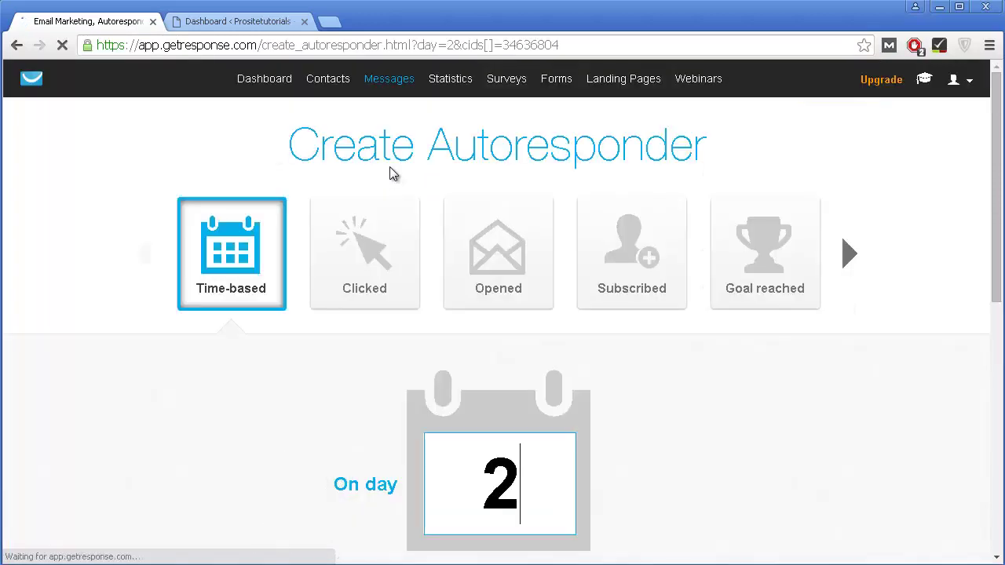
Step: Pick the existing Bonus message for the day-2 autoresponder and open its settings
scroll(639, 296, "down", 7)
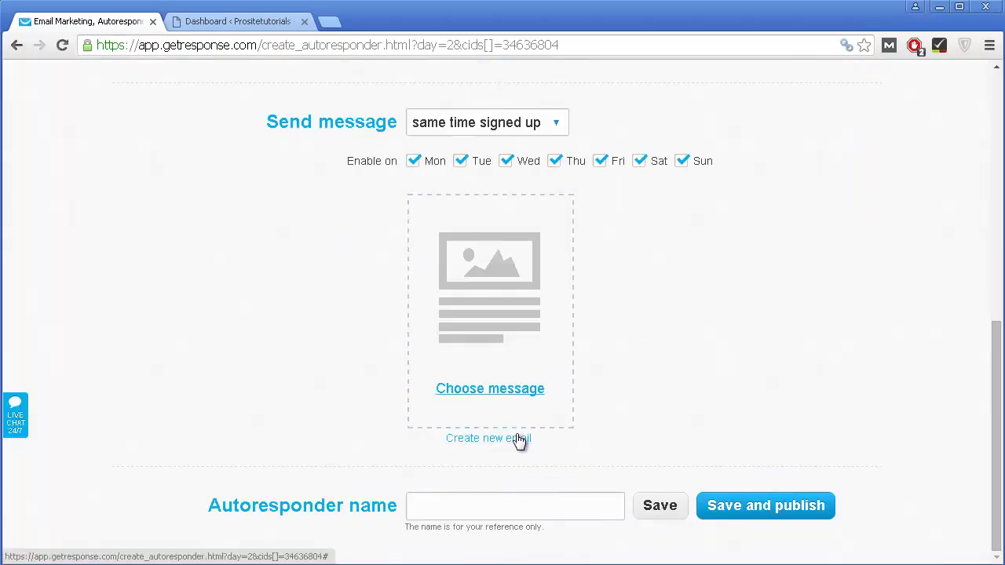
left_click(519, 328)
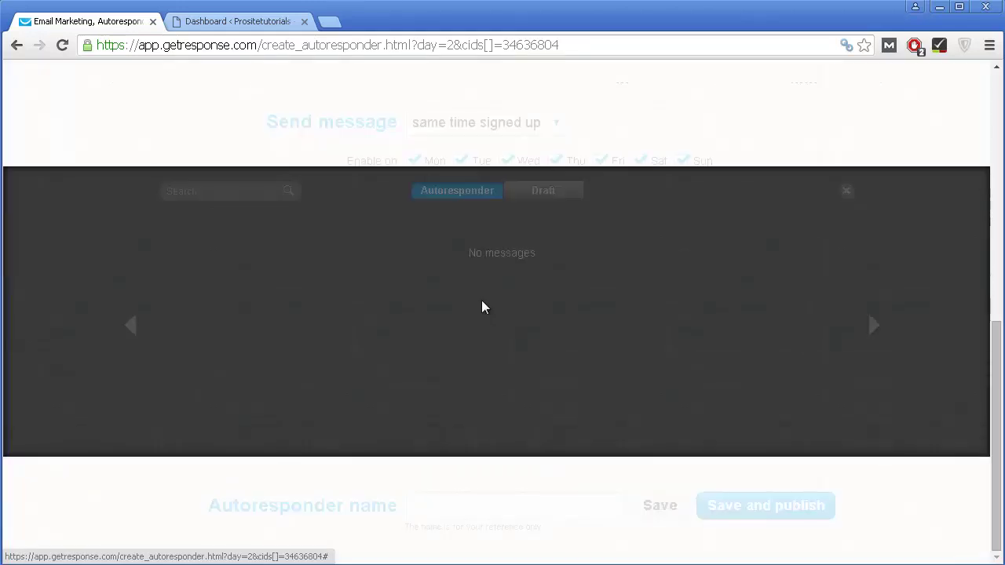
mouse_move(259, 261)
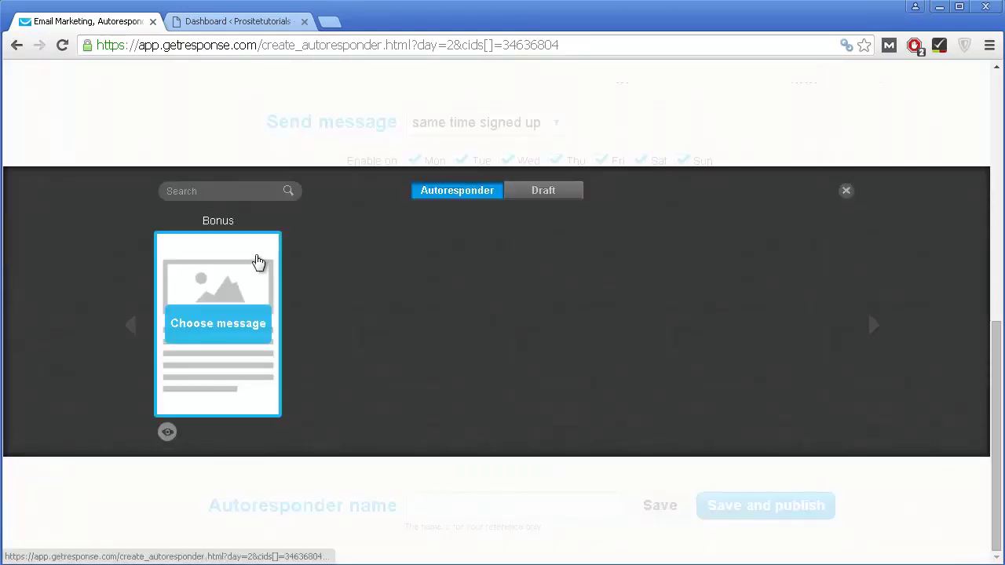
left_click(219, 318)
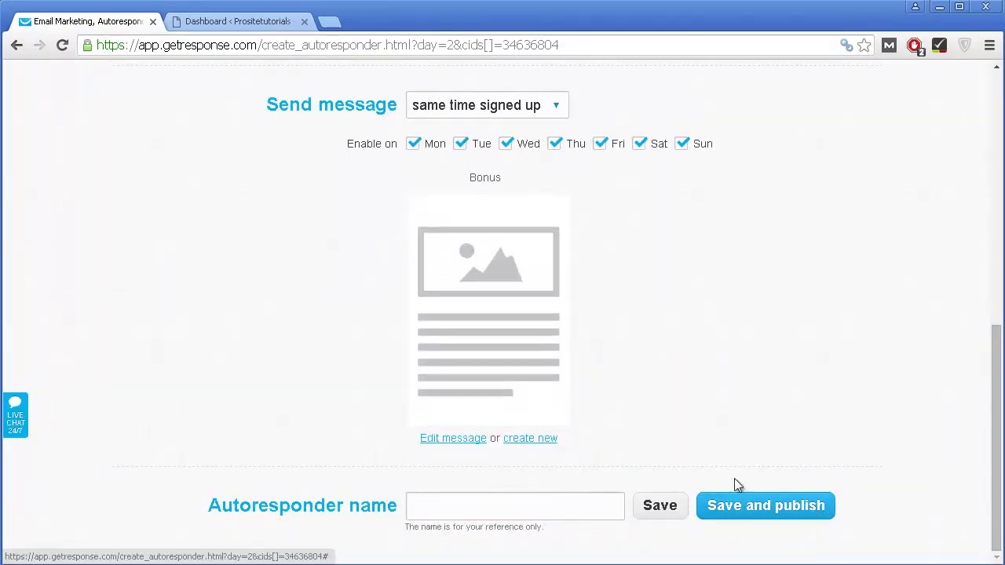
left_click(502, 392)
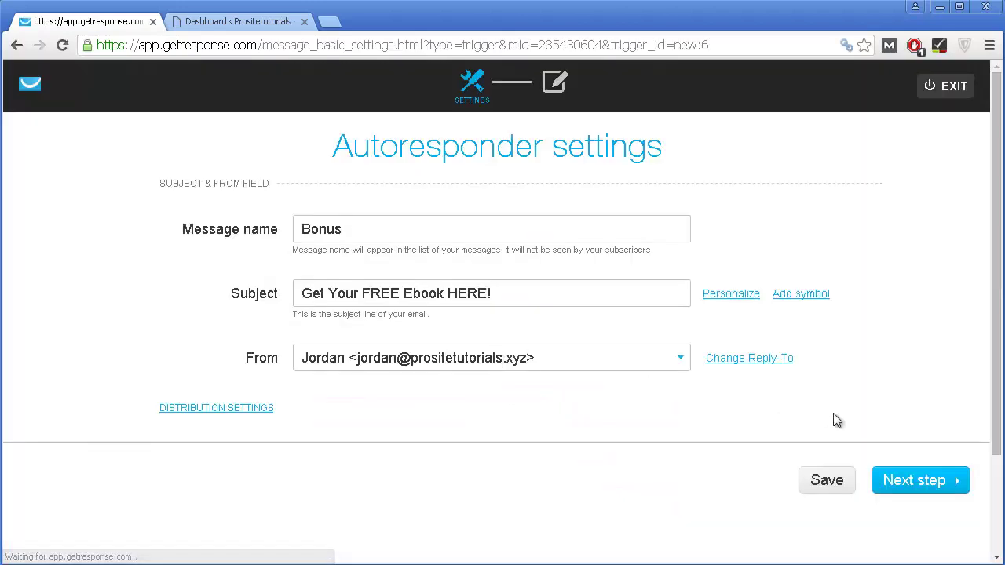
Step: Pass through the Bonus message's settings and editor unchanged, returning to the day-2 autoresponder
left_click(886, 467)
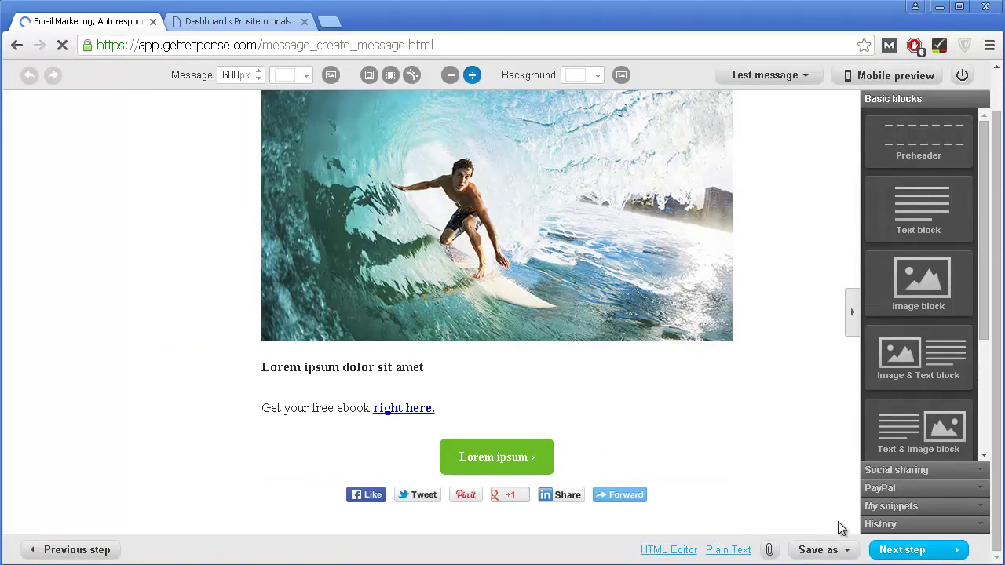
left_click(900, 552)
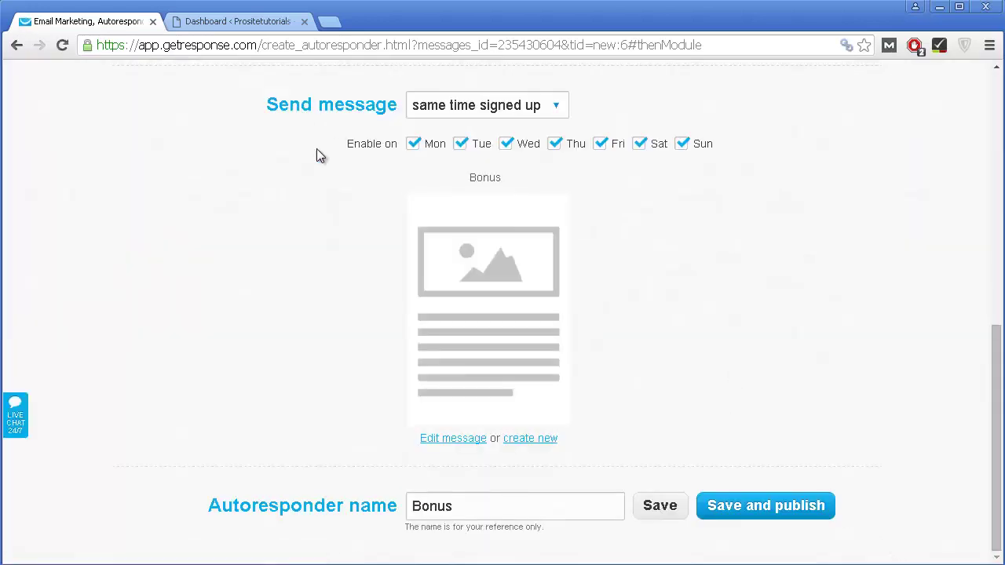
Step: Leave the day-2 Bonus message sending at the same time as sign-up and publish it
scroll(322, 140, "up", 1)
scroll(427, 309, "up", 1)
scroll(460, 325, "down", 1)
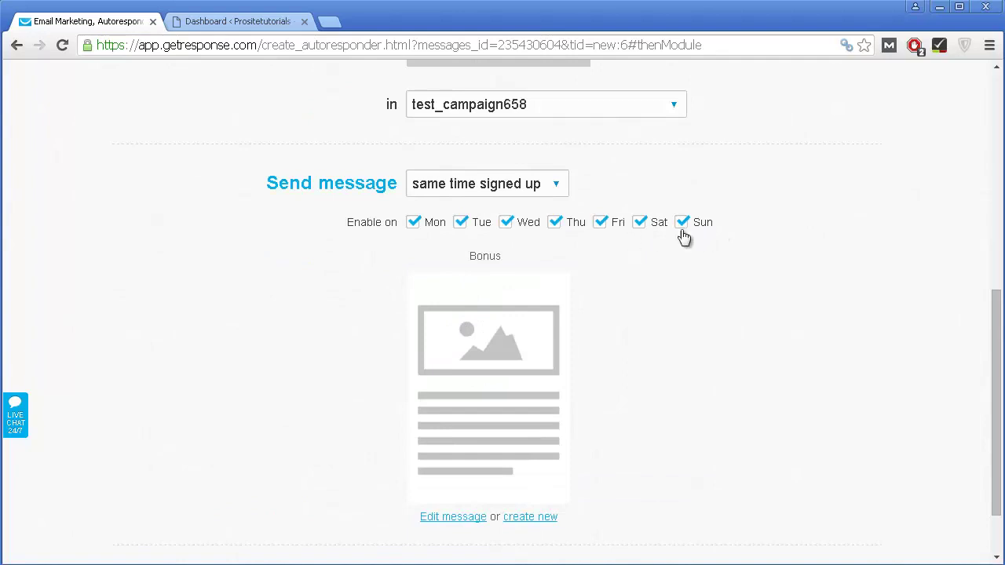
scroll(469, 277, "down", 1)
scroll(521, 233, "up", 1)
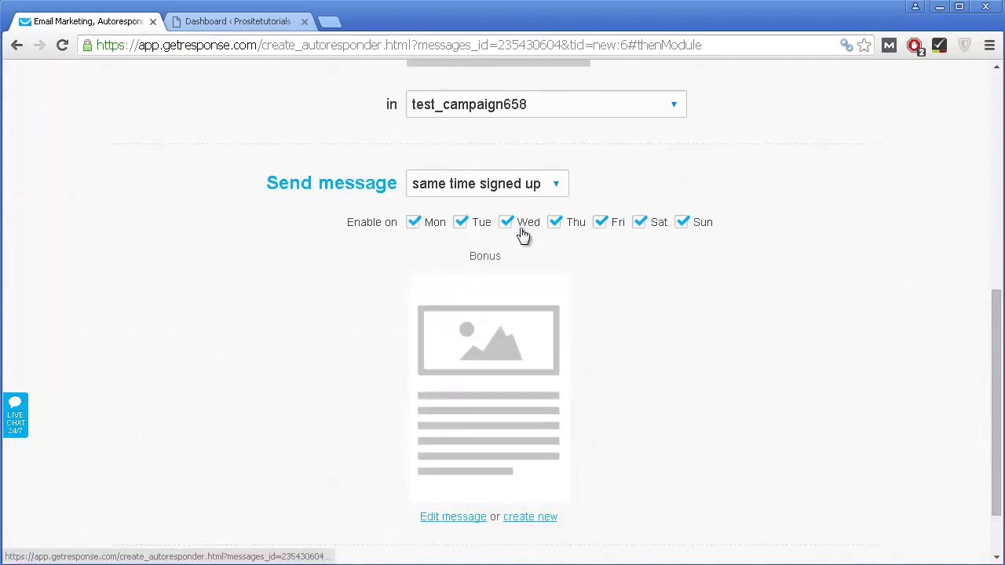
left_click(506, 189)
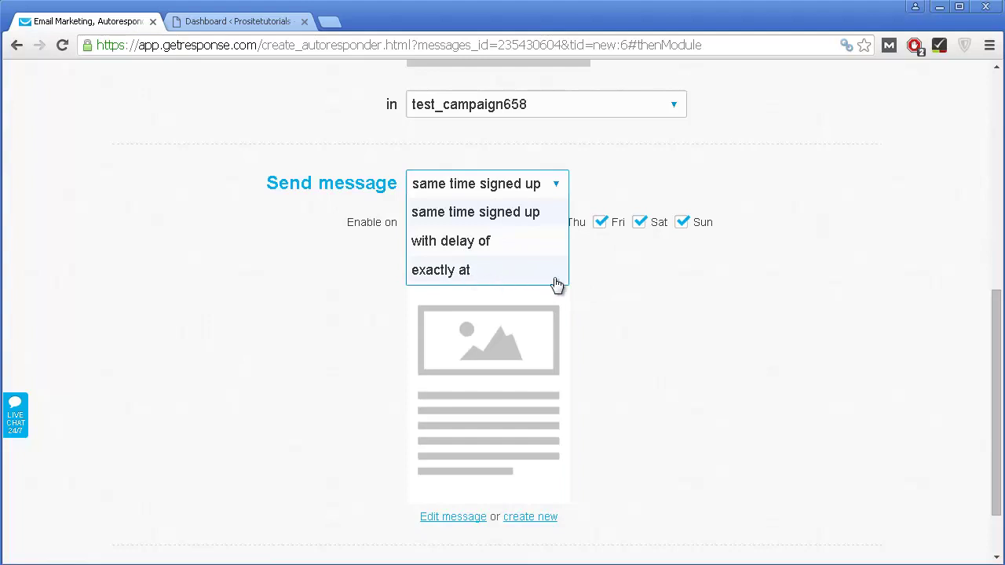
left_click(683, 354)
scroll(684, 354, "down", 1)
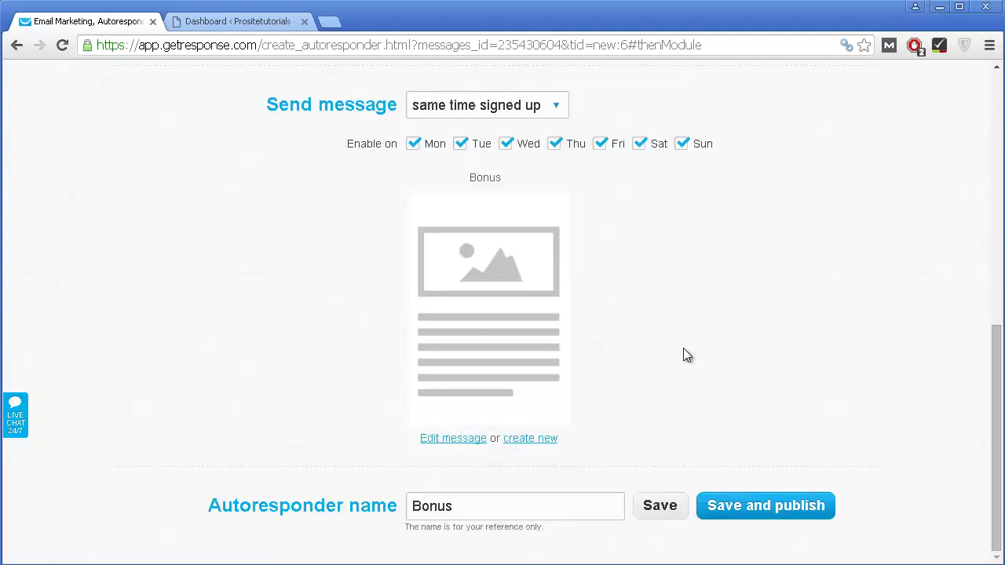
left_click(745, 506)
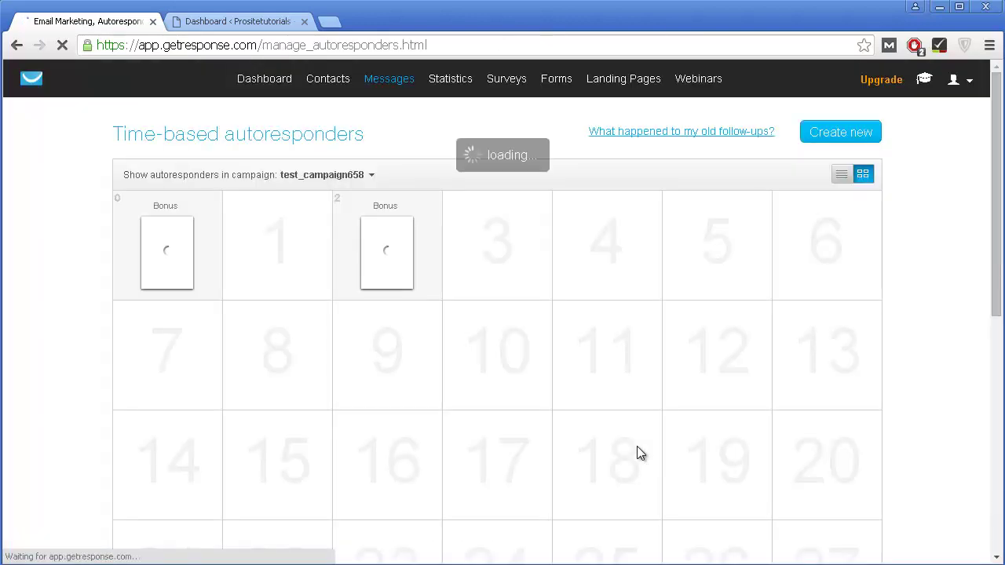
scroll(471, 392, "down", 1)
mouse_move(304, 176)
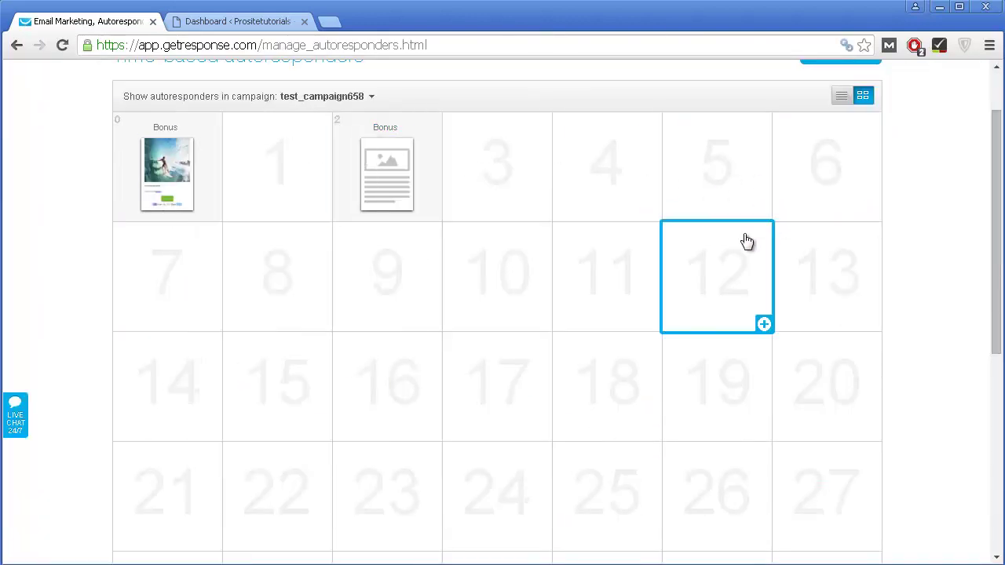
mouse_move(188, 211)
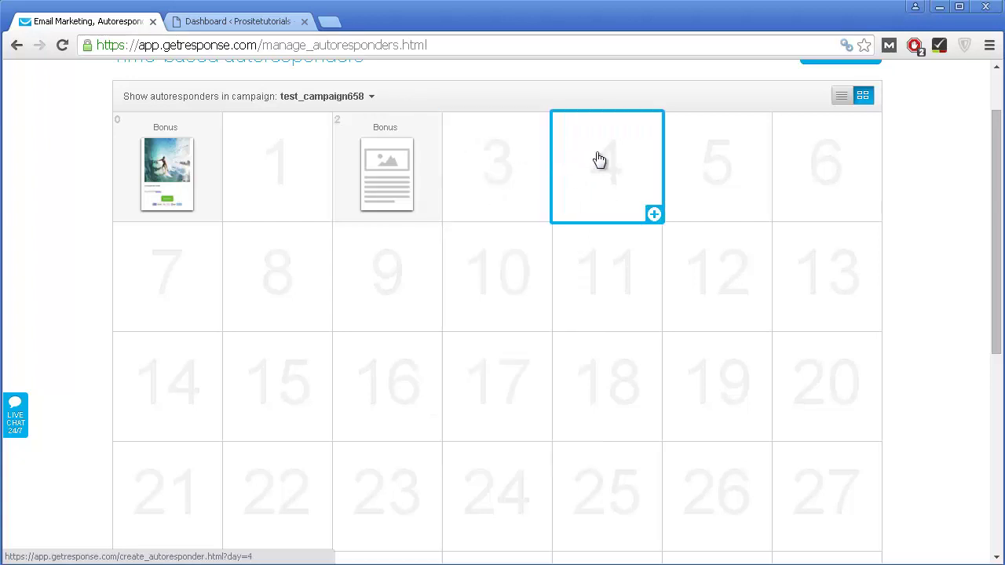
mouse_move(389, 162)
scroll(721, 239, "up", 1)
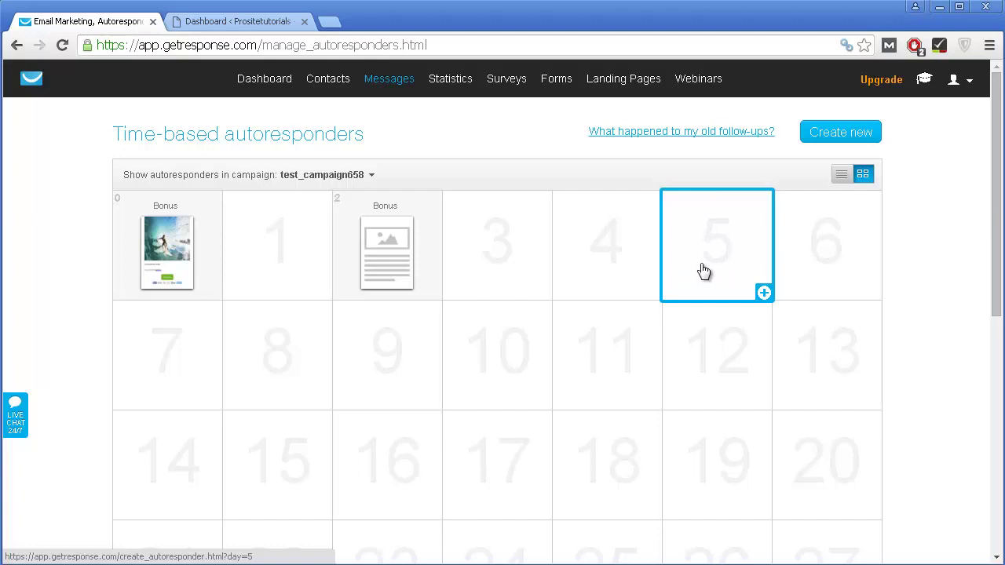
scroll(691, 253, "down", 2)
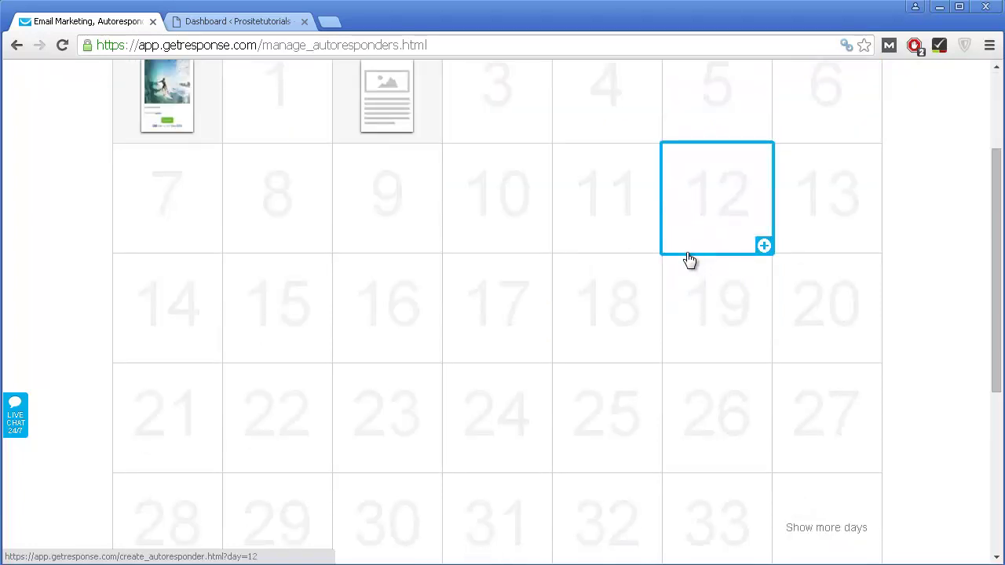
scroll(689, 259, "up", 1)
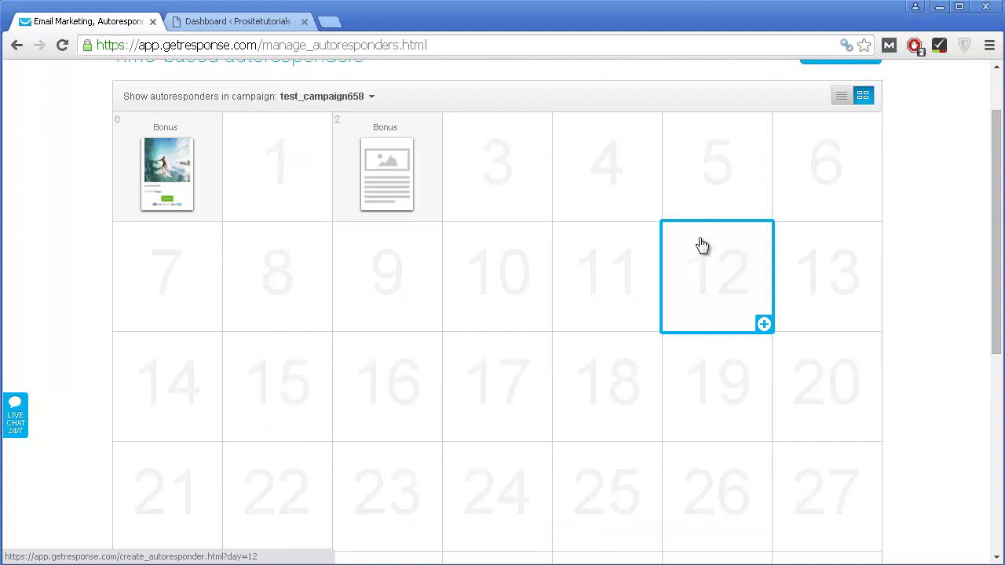
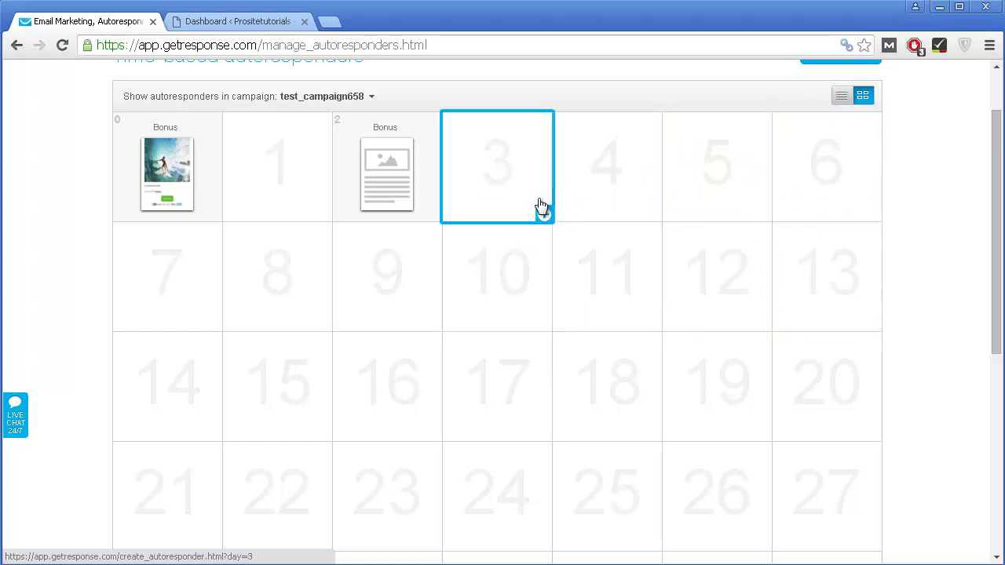
Step: Scroll the autoresponder calendar and reveal the Forms menu's Create Form and Manage Forms options
scroll(725, 182, "down", 1)
scroll(725, 168, "down", 1)
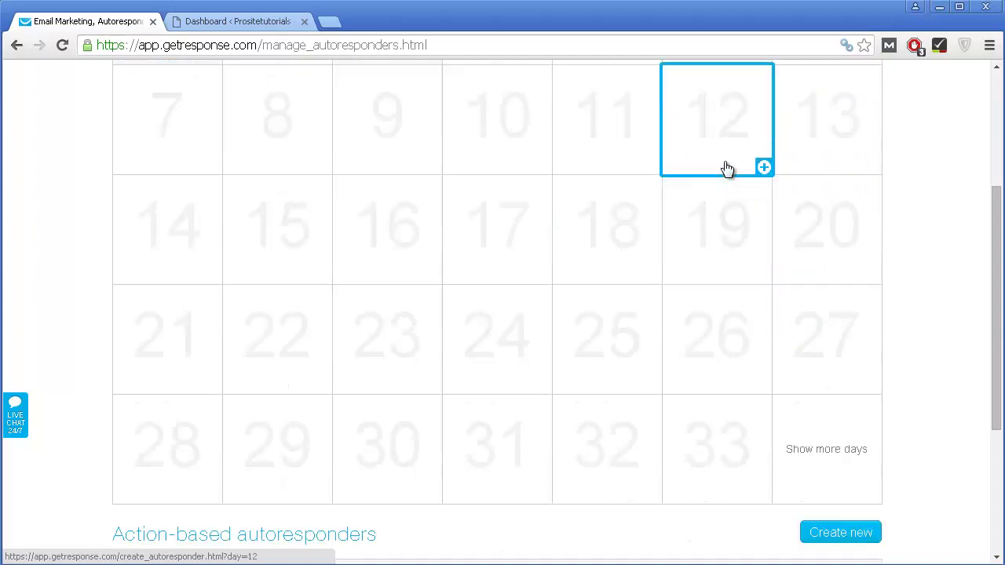
scroll(714, 150, "up", 3)
mouse_move(428, 102)
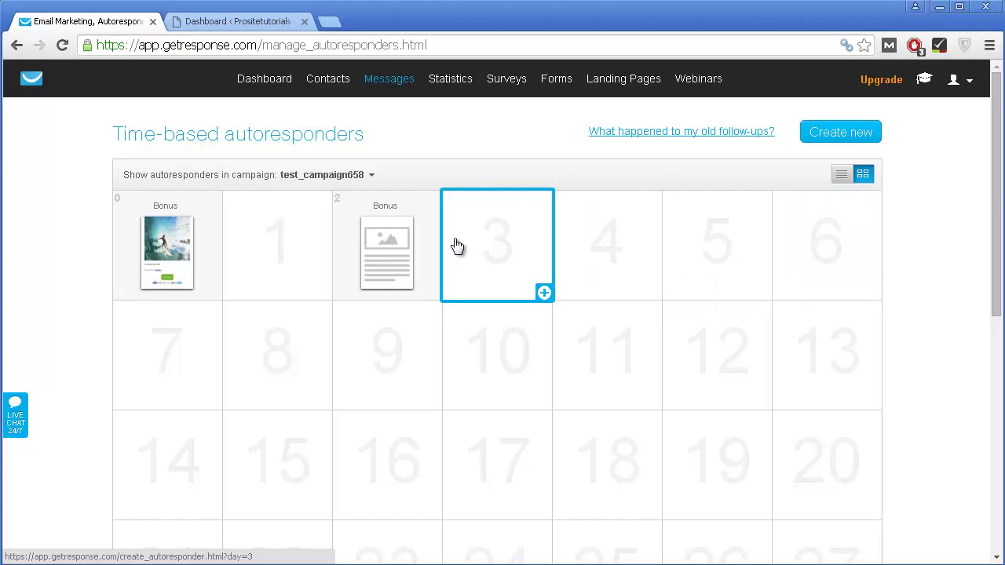
mouse_move(552, 88)
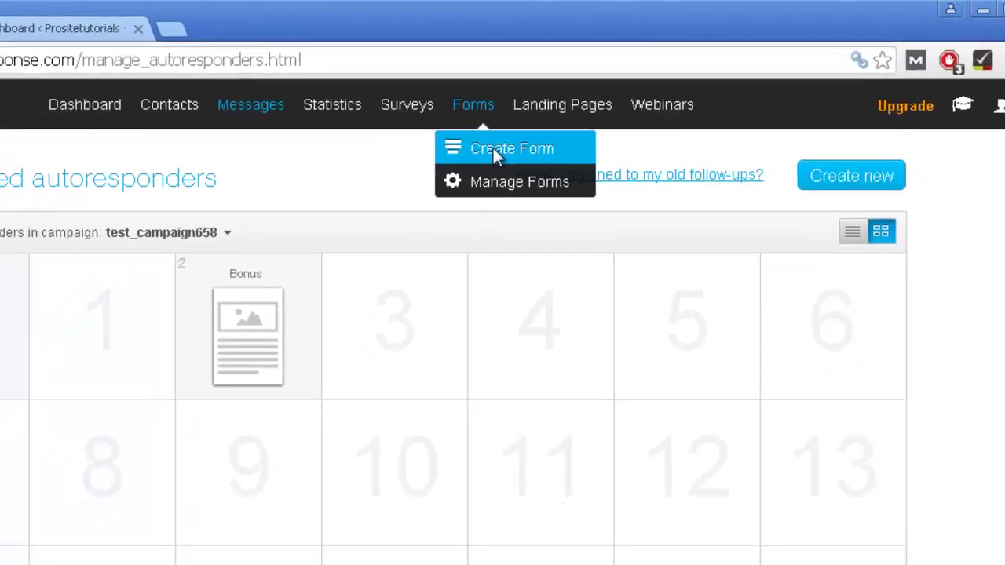
Step: Start a new form via Forms > Create Form and browse the List Builder Wizard templates
left_click(495, 150)
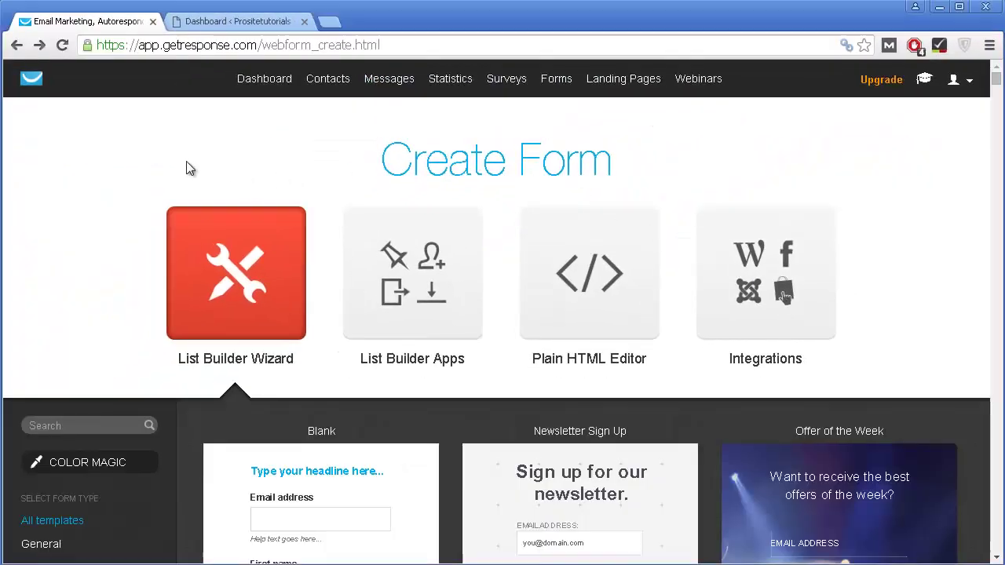
scroll(188, 165, "down", 2)
scroll(287, 201, "down", 1)
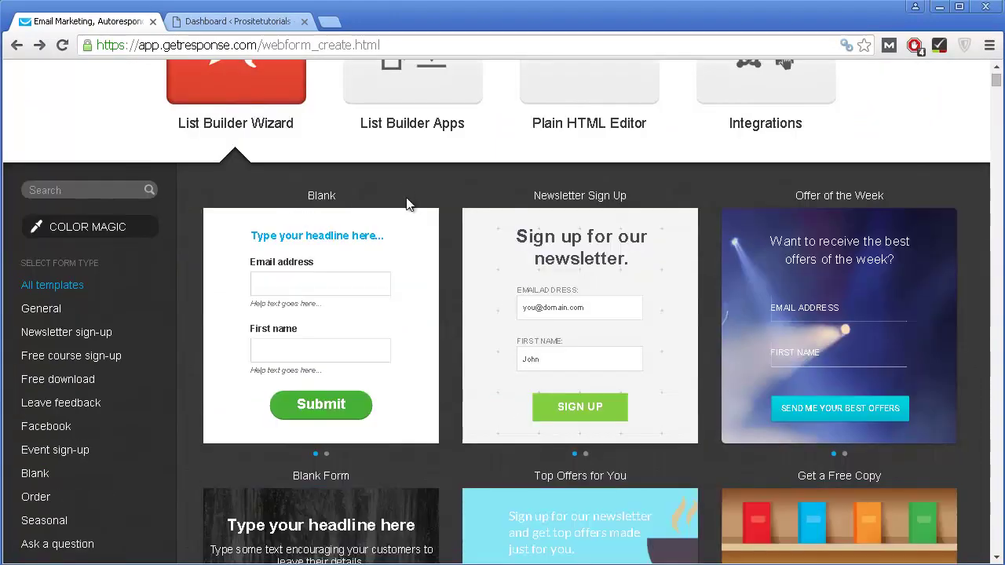
scroll(406, 202, "down", 3)
scroll(406, 202, "down", 4)
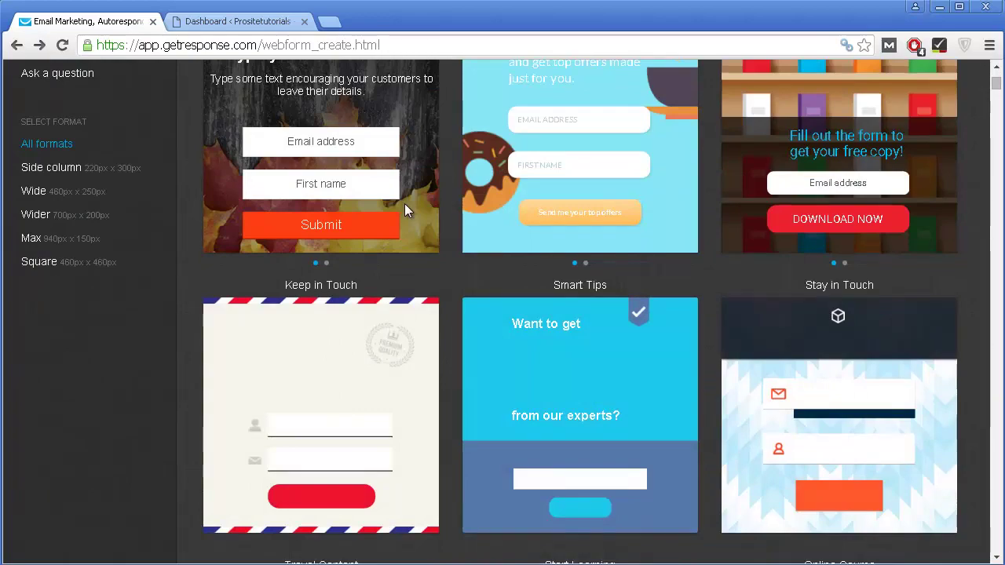
scroll(405, 204, "down", 3)
scroll(405, 203, "down", 3)
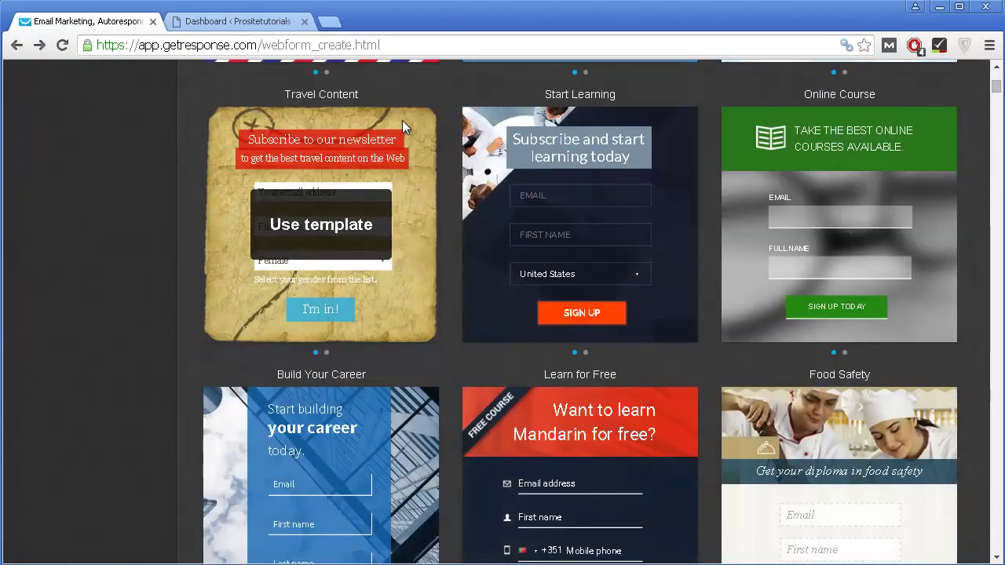
scroll(402, 120, "down", 1)
scroll(411, 101, "down", 2)
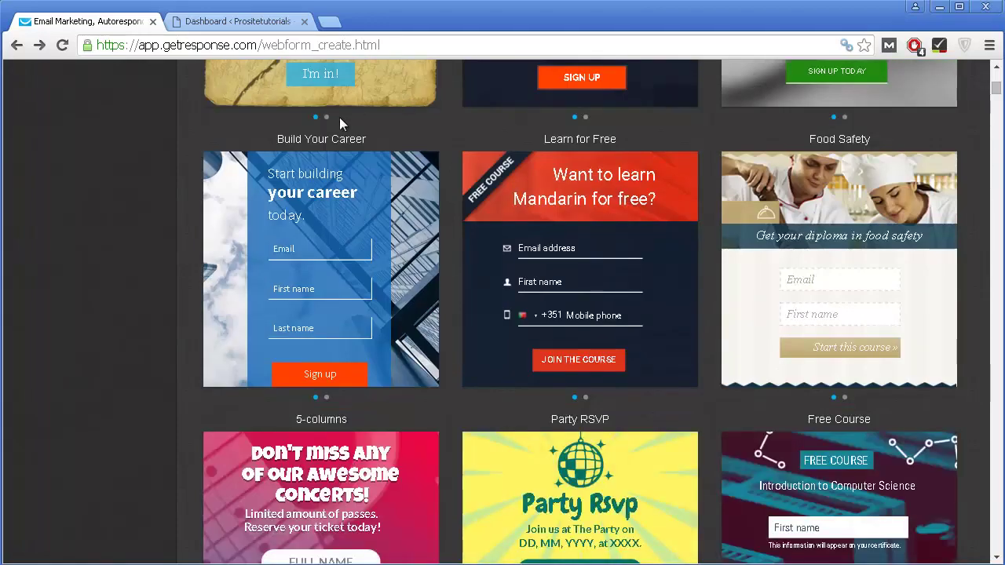
scroll(339, 117, "down", 8)
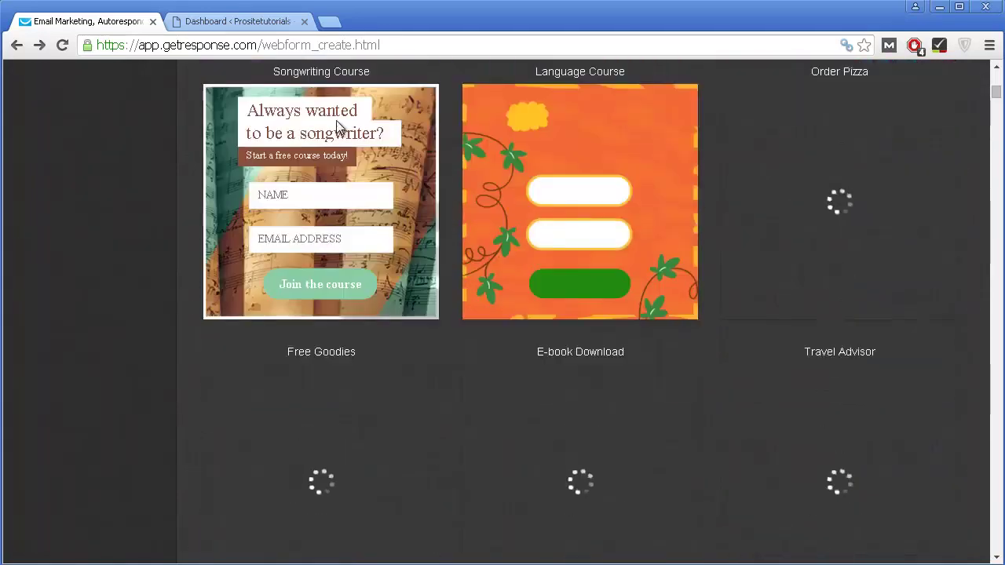
scroll(338, 125, "down", 4)
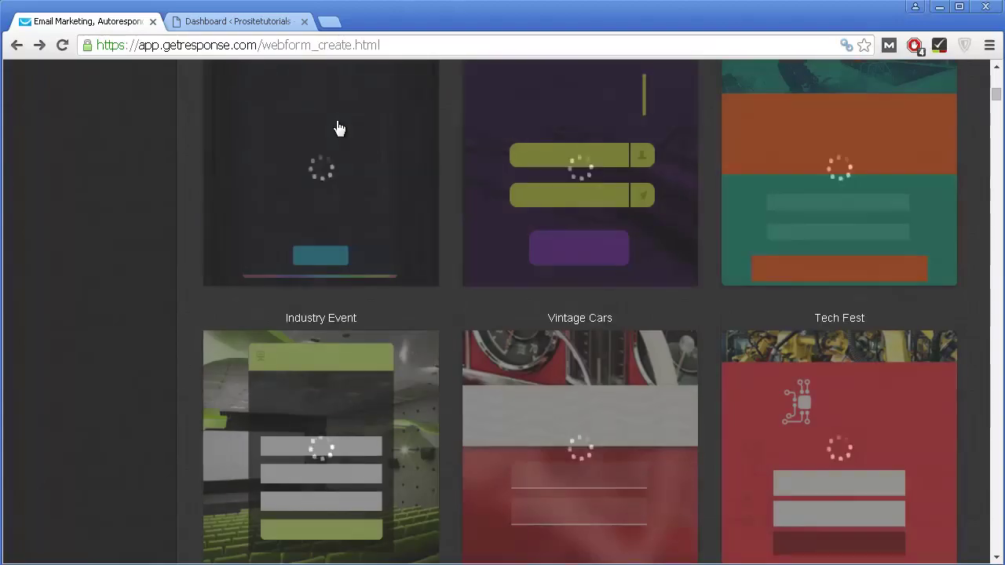
scroll(336, 122, "down", 3)
Step: Scroll back up the gallery and start the form from the Blank template
scroll(336, 122, "up", 5)
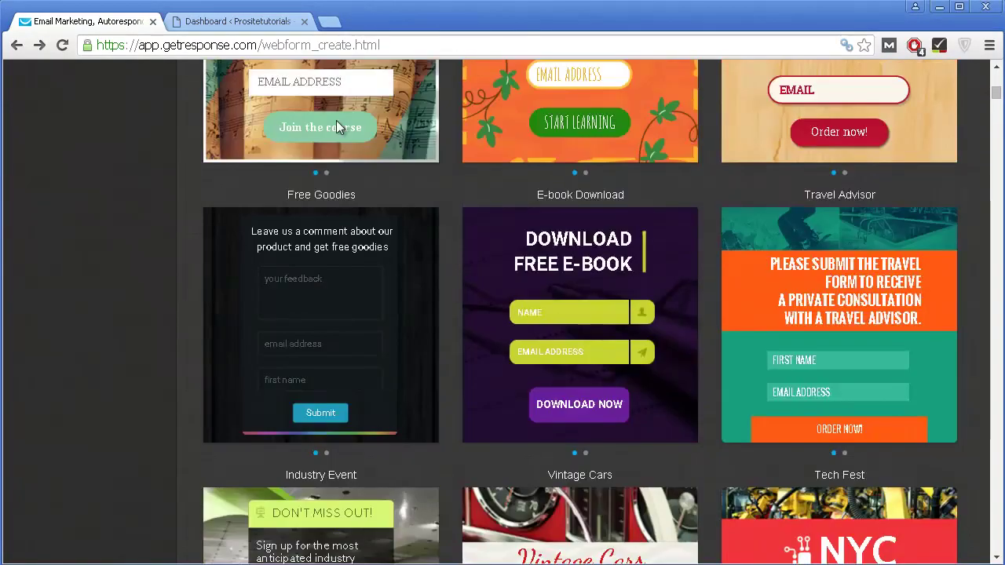
scroll(336, 120, "up", 15)
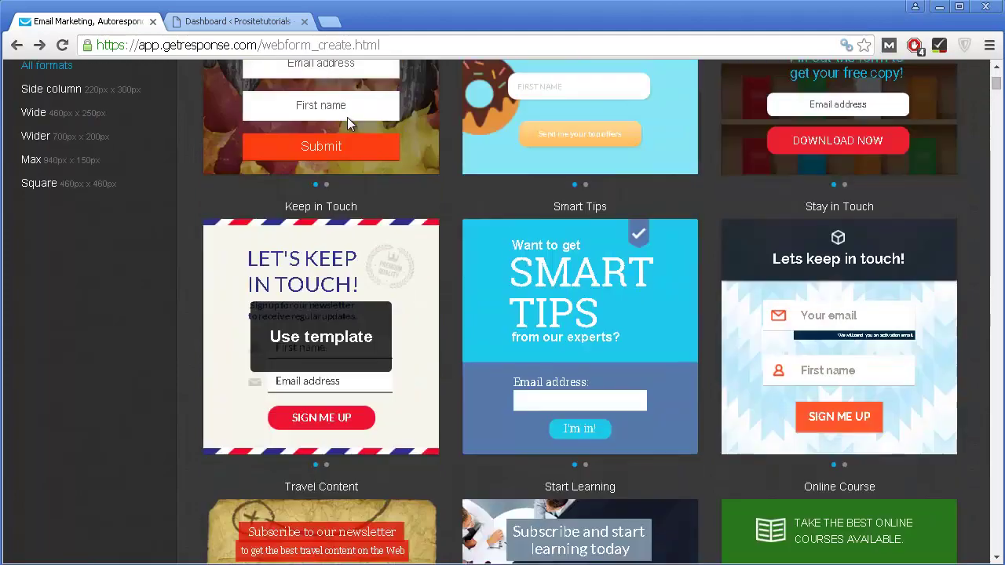
scroll(347, 117, "up", 6)
scroll(361, 392, "down", 1)
scroll(361, 392, "up", 3)
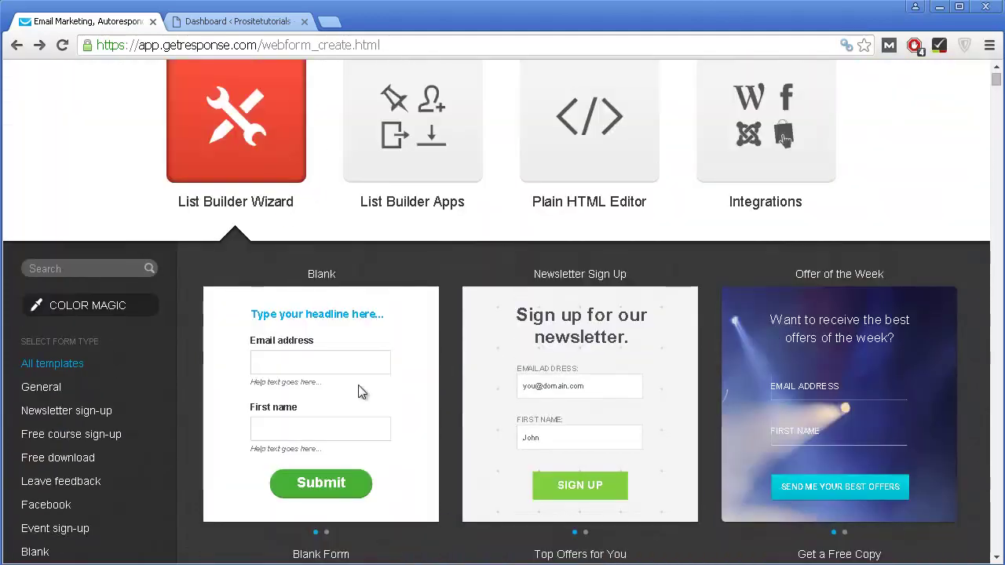
mouse_move(331, 363)
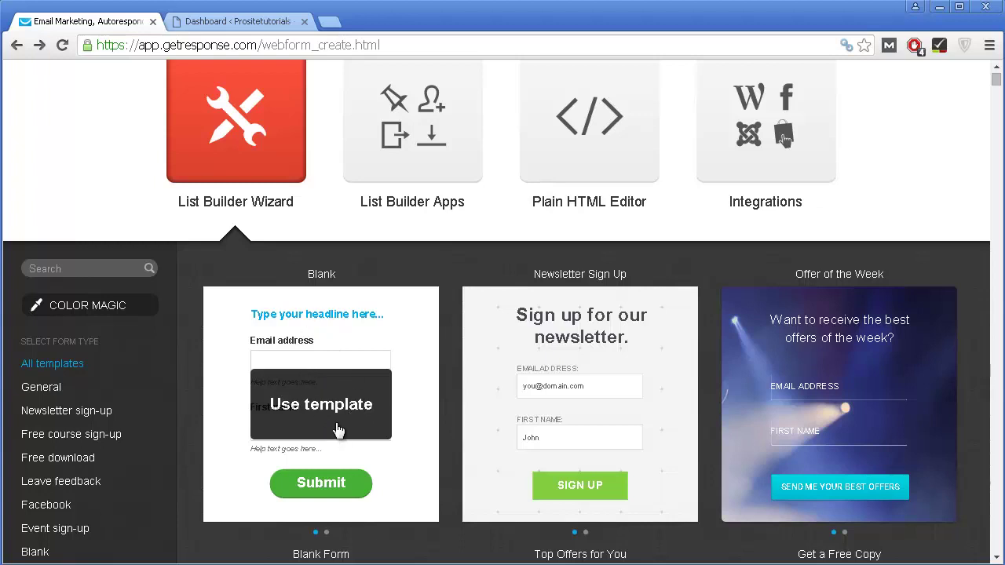
left_click(296, 409)
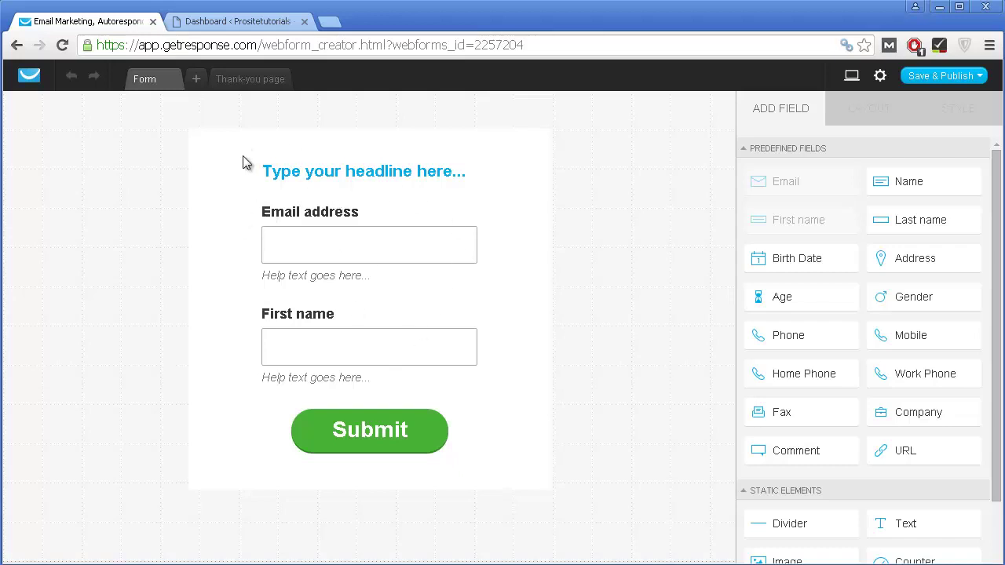
Step: Narrow the blank form slightly from its left edge, then select the WordPress site's domain
left_click(262, 142)
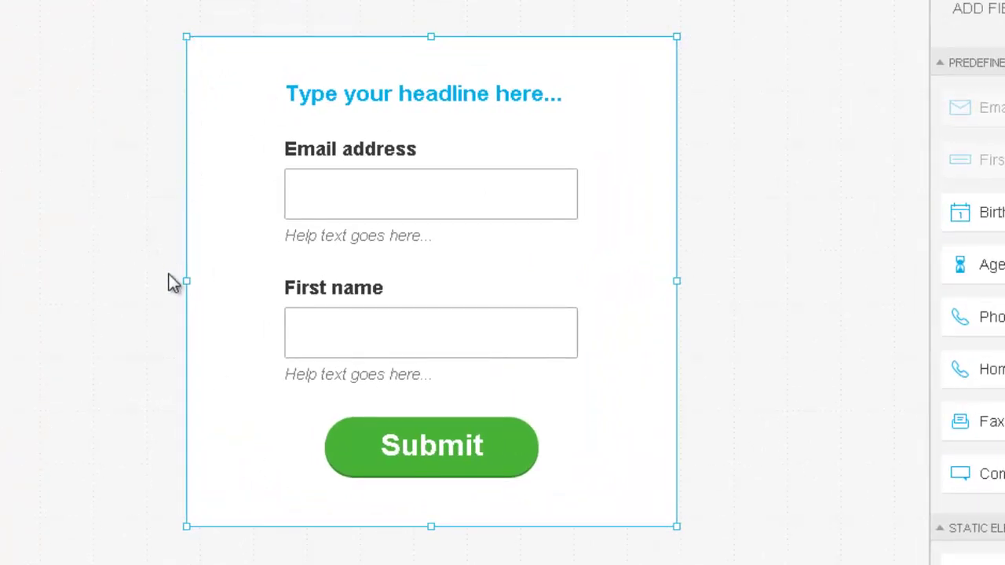
mouse_move(186, 283)
left_mouse_down()
mouse_move(219, 294)
mouse_move(173, 280)
mouse_move(233, 280)
mouse_move(203, 281)
left_mouse_up()
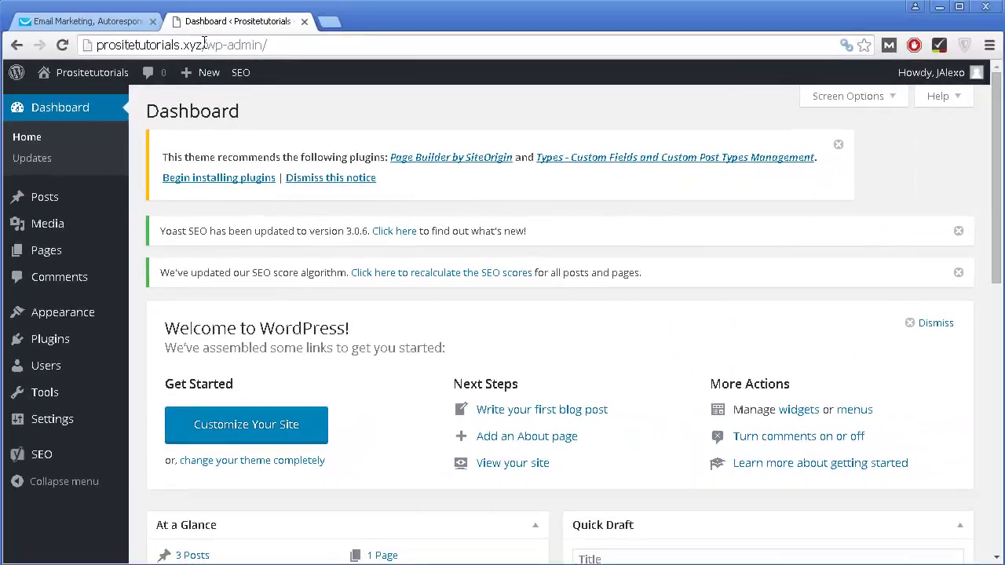
left_click_drag(203, 45, 47, 47)
key("ctrl+c")
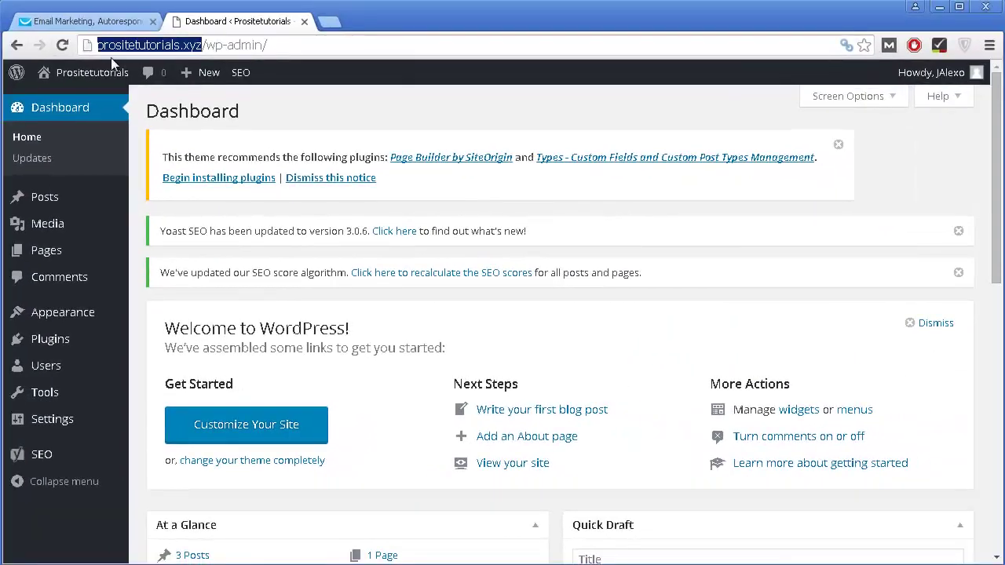
Step: Load the Prositetutorials site in a new tab, scroll its posts, then return to GetResponse
right_click(220, 27)
left_click(233, 34)
key("ctrl+v")
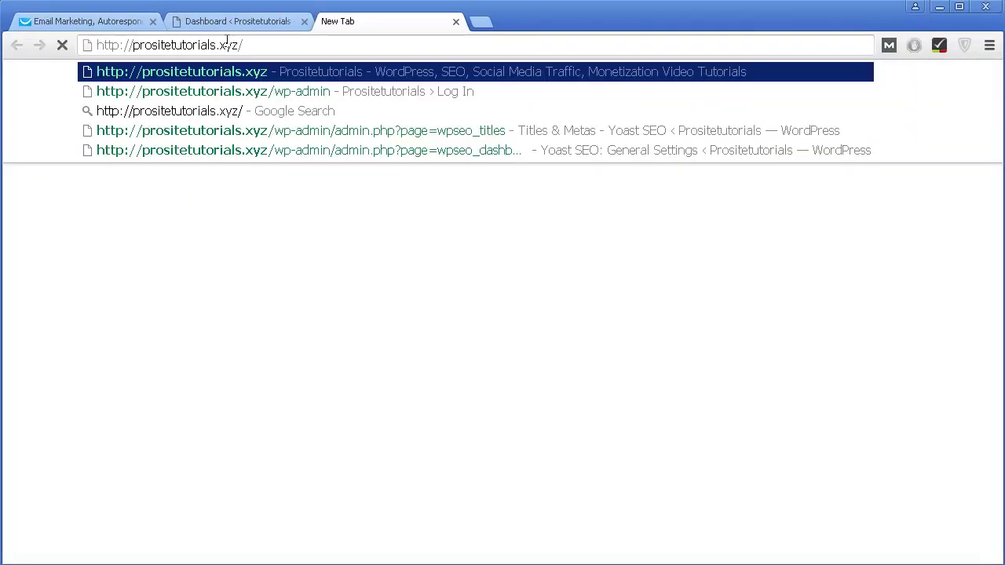
key("Return")
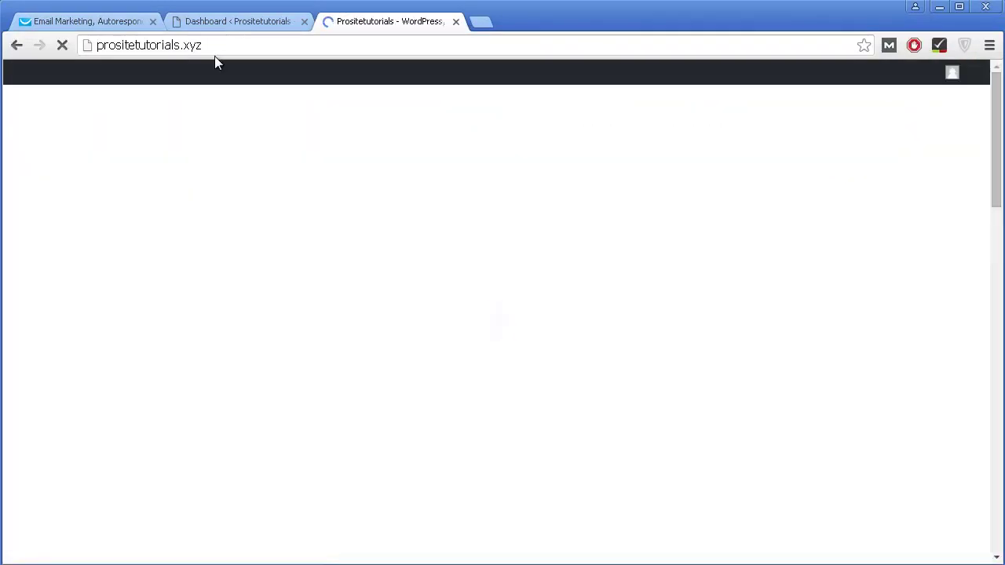
scroll(628, 146, "down", 10)
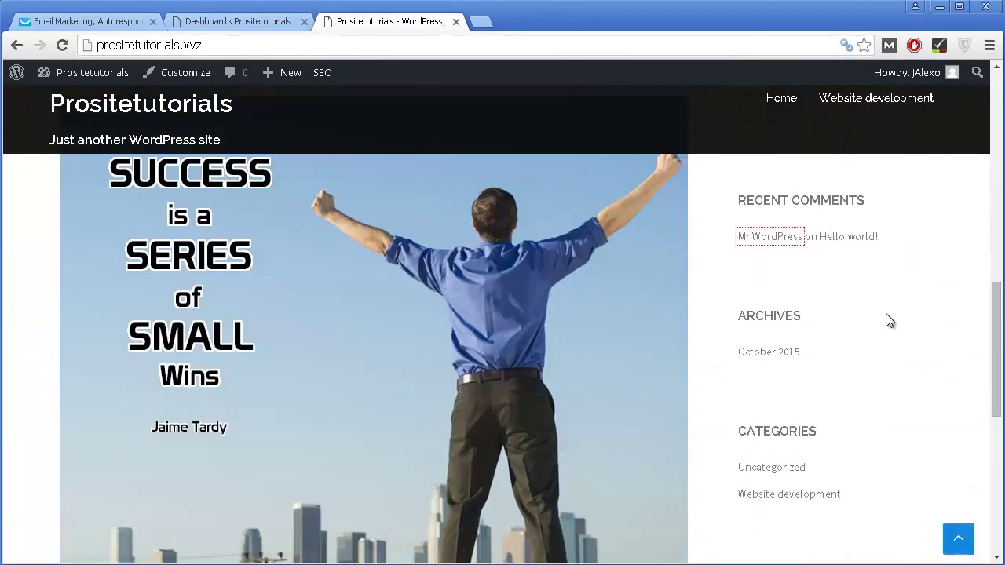
scroll(885, 318, "up", 5)
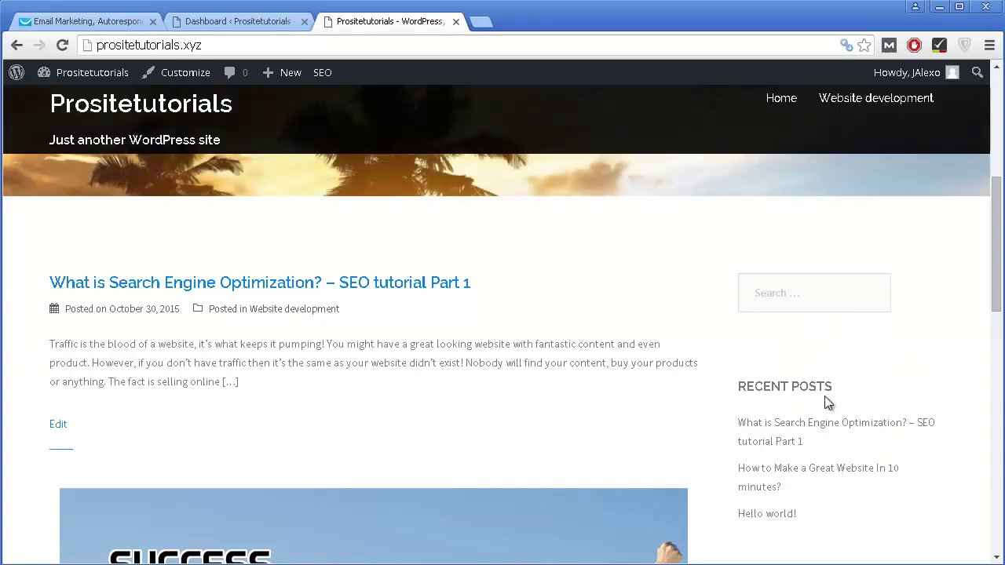
scroll(825, 406, "down", 2)
left_click(102, 23)
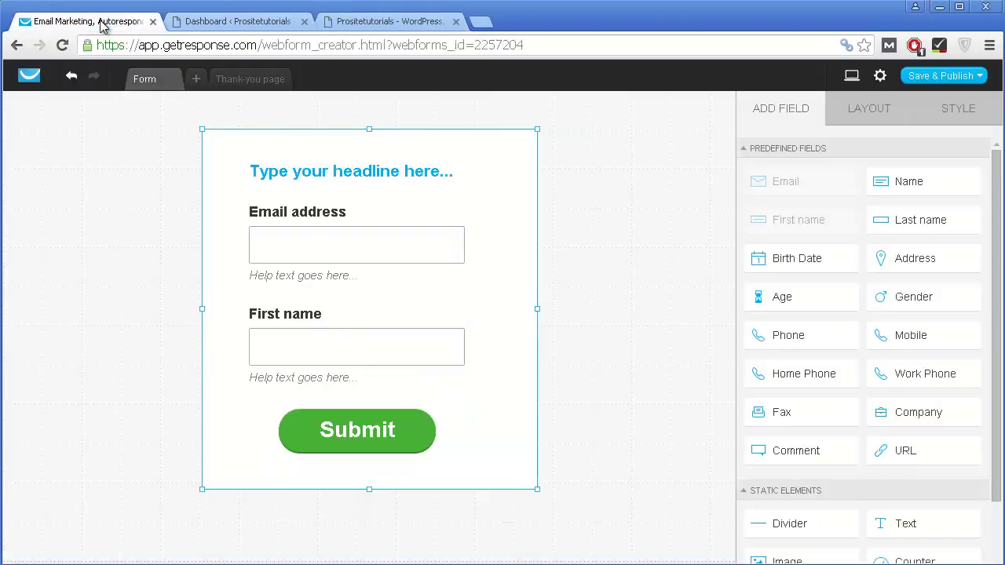
Step: Select the form and replace its 428 Form width value in the LAYOUT settings
left_click(659, 149)
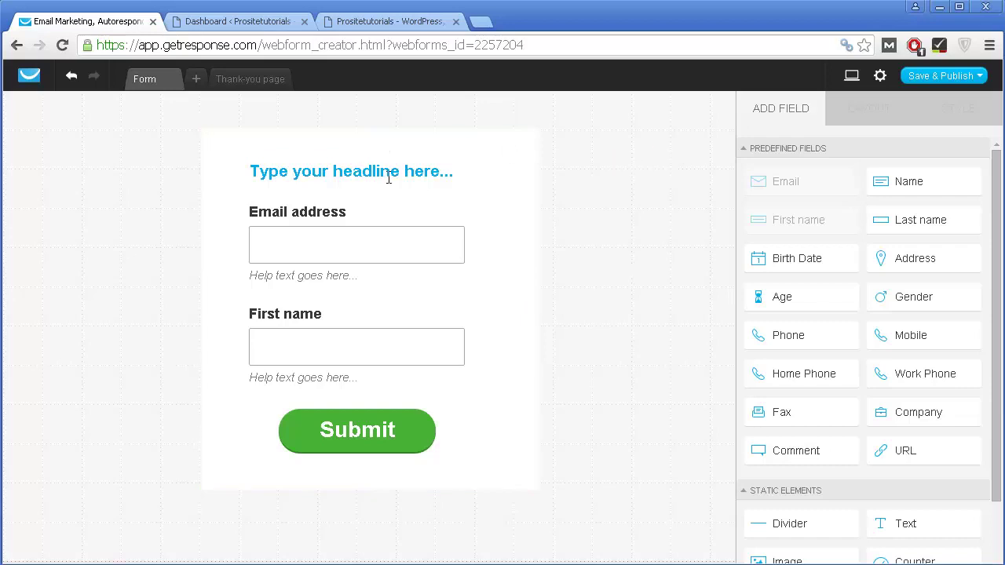
left_click(474, 144)
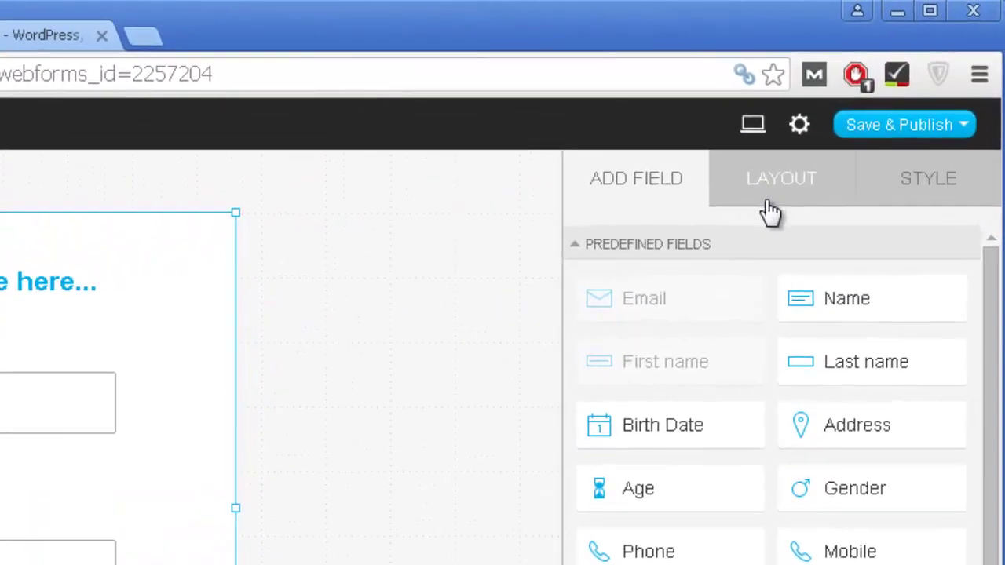
left_click(856, 122)
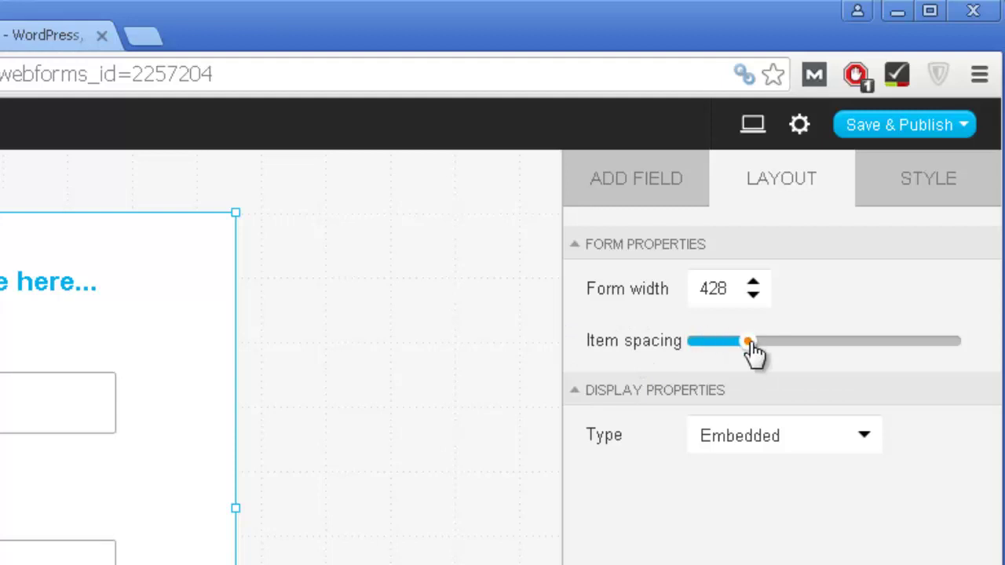
left_click(696, 289)
double_click(706, 288)
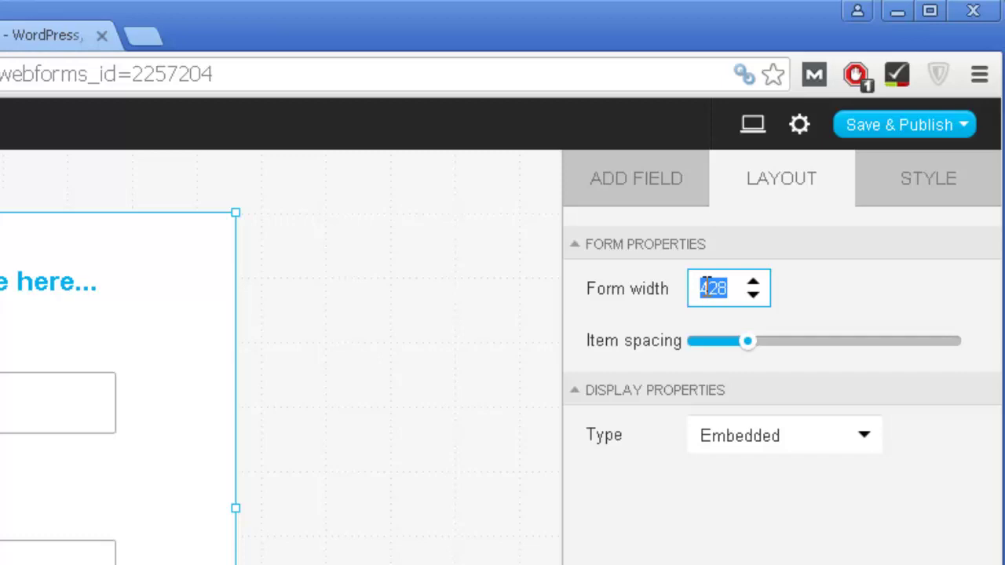
type("3")
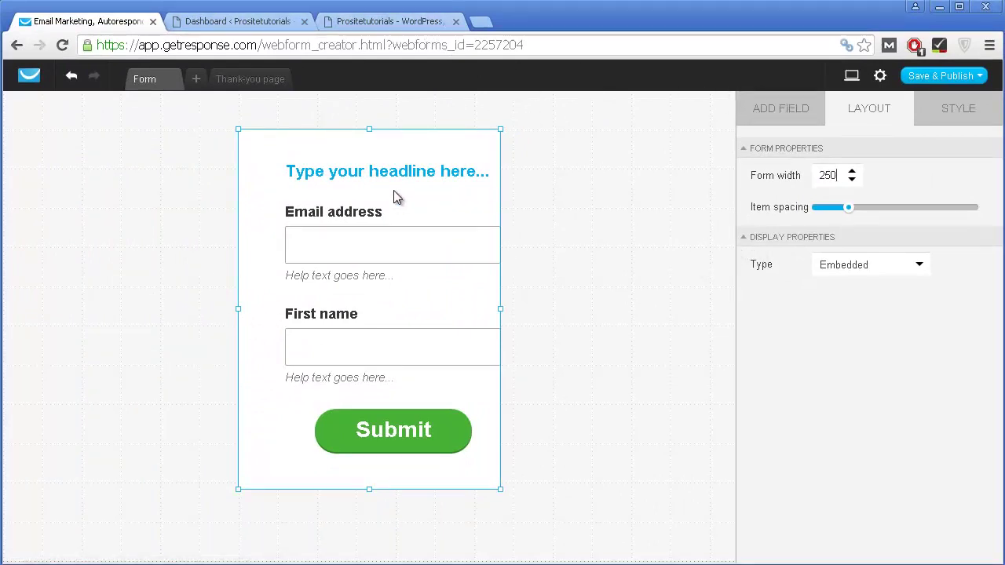
Step: In the Style settings, keep the input background white and give the form a full box border
left_click(973, 118)
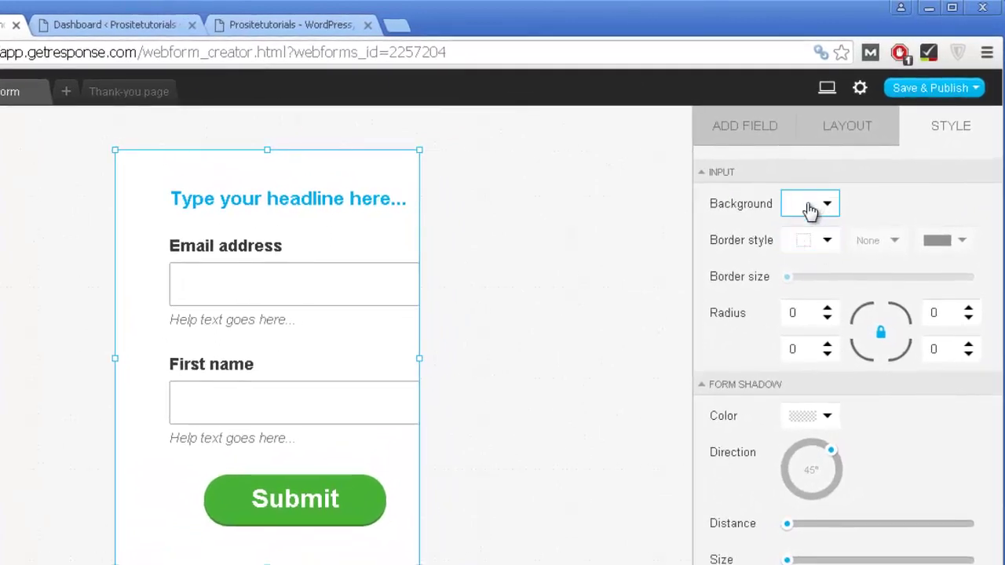
left_click(807, 209)
left_click_drag(460, 475, 442, 259)
left_click(681, 193)
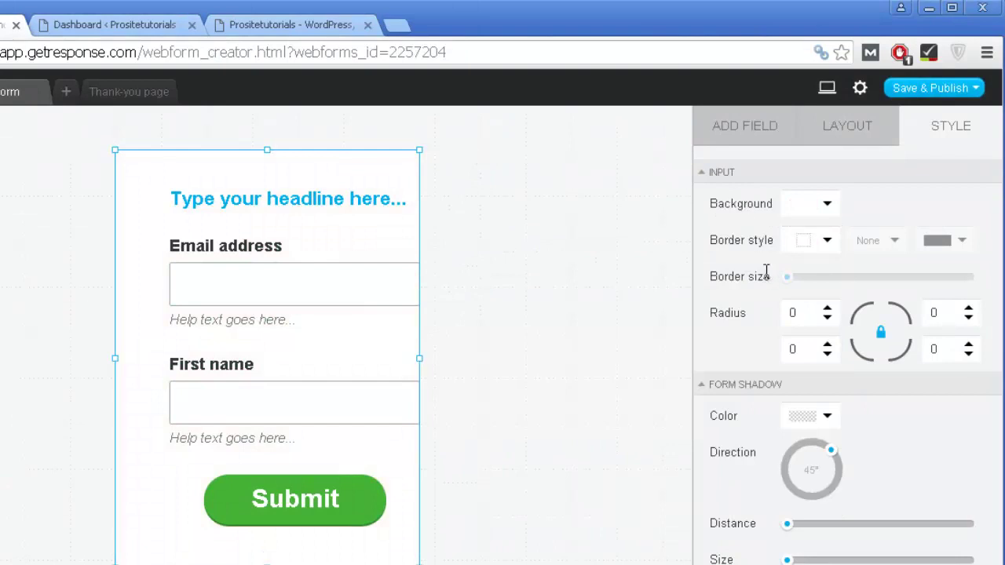
left_click(797, 313)
left_click(816, 242)
left_click(813, 247)
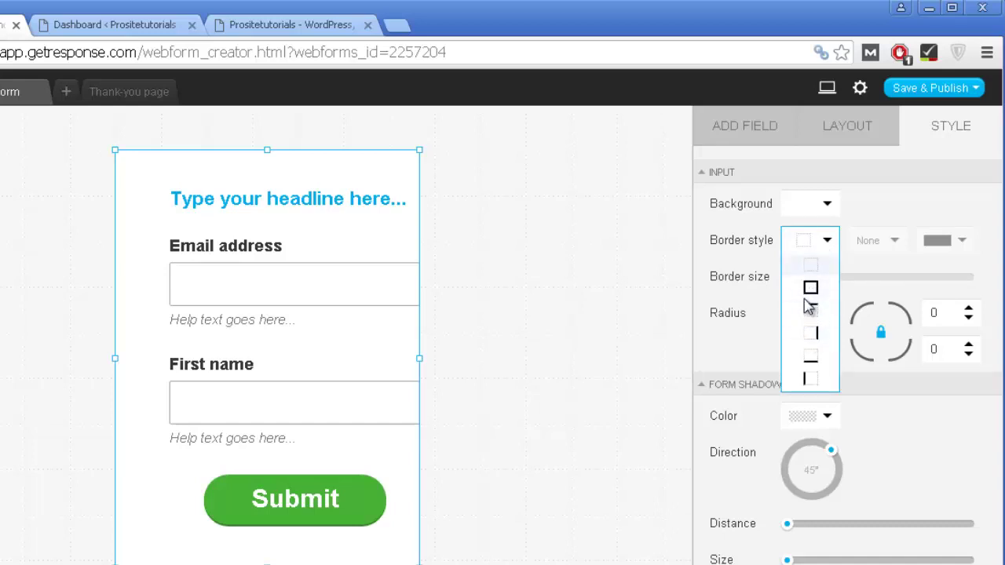
left_click(811, 295)
Step: Set the whole form's corner radius to 5
left_click(485, 200)
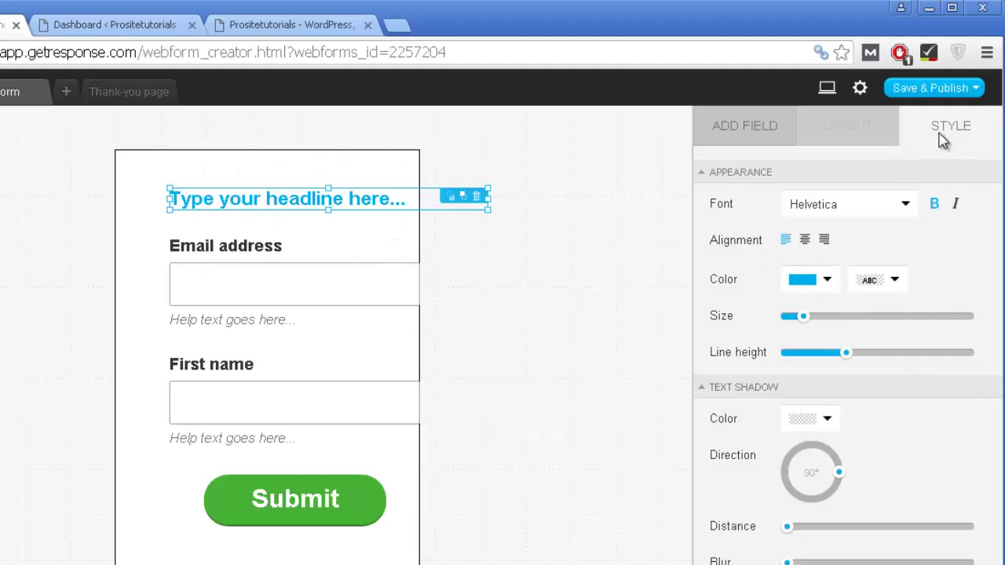
left_click(331, 179)
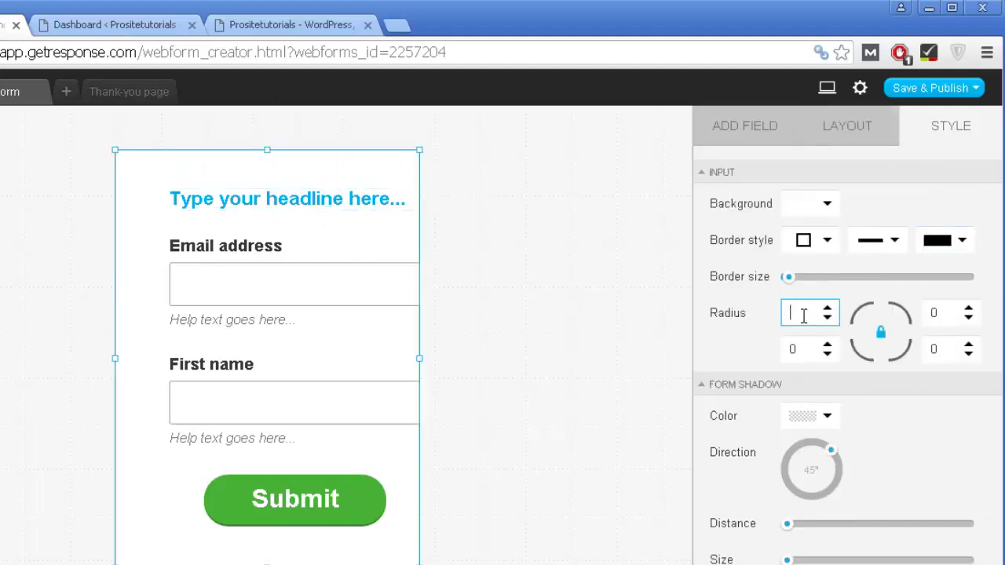
type("5")
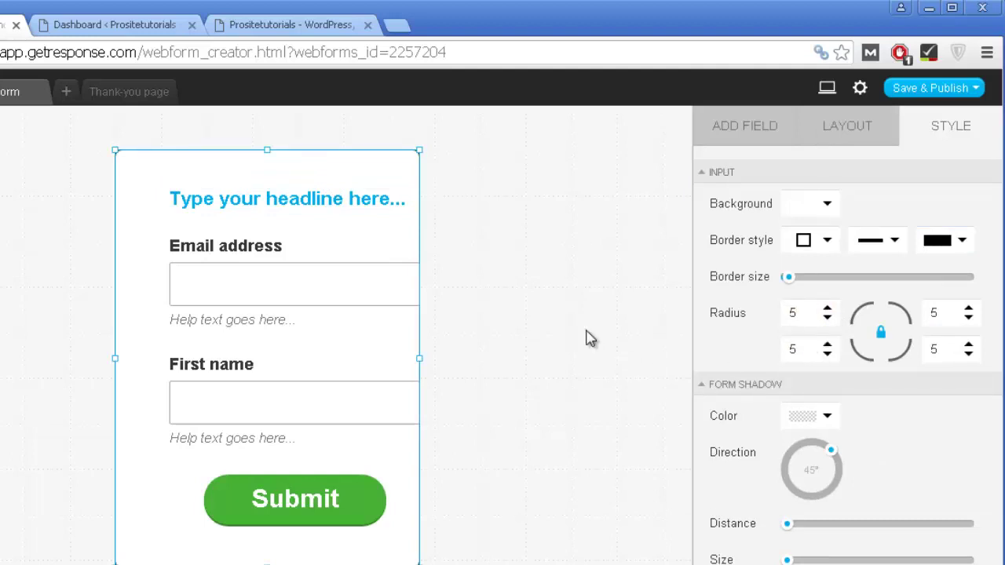
left_click(590, 338)
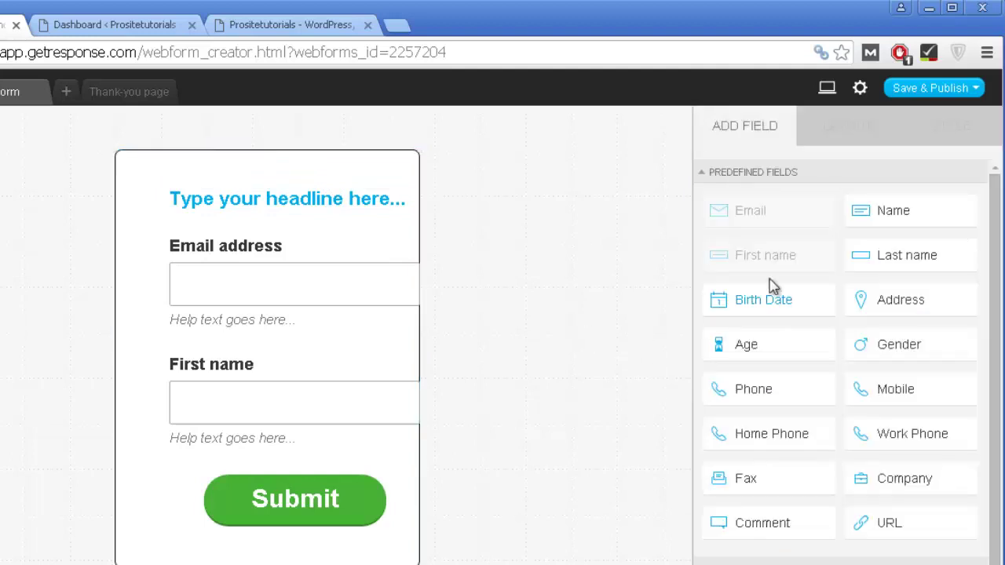
left_click(398, 171)
left_click(915, 142)
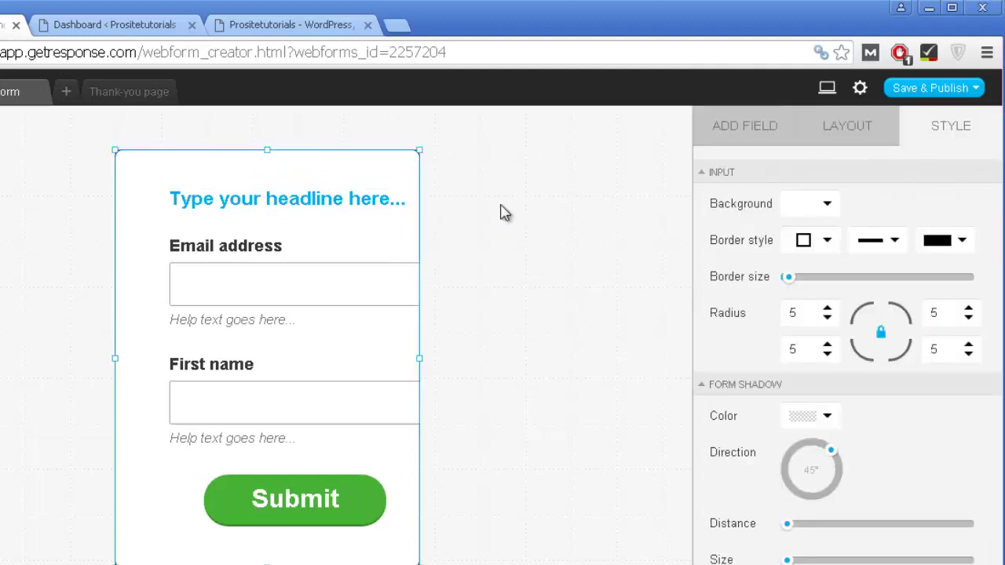
left_click(504, 213)
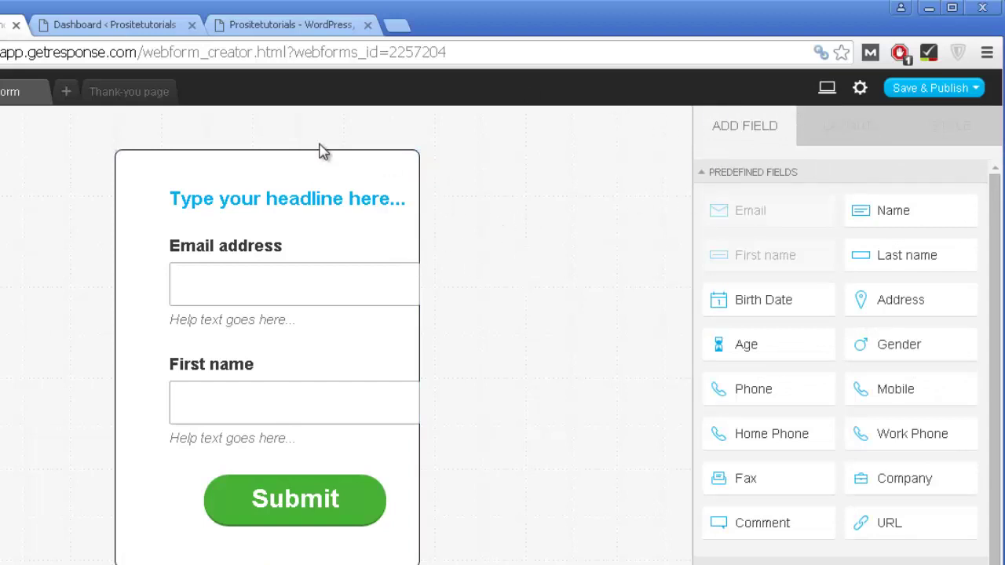
left_click(328, 174)
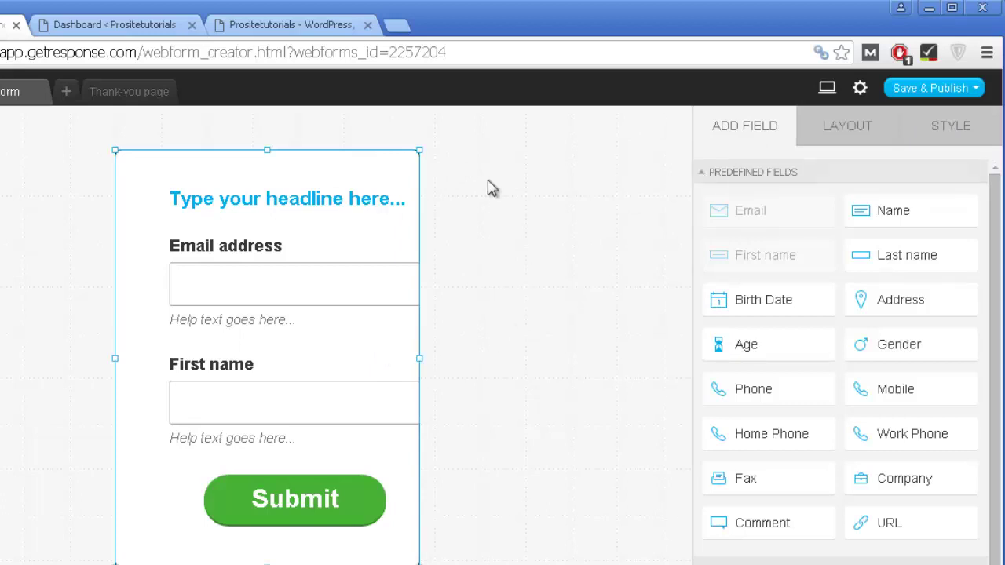
left_click(981, 137)
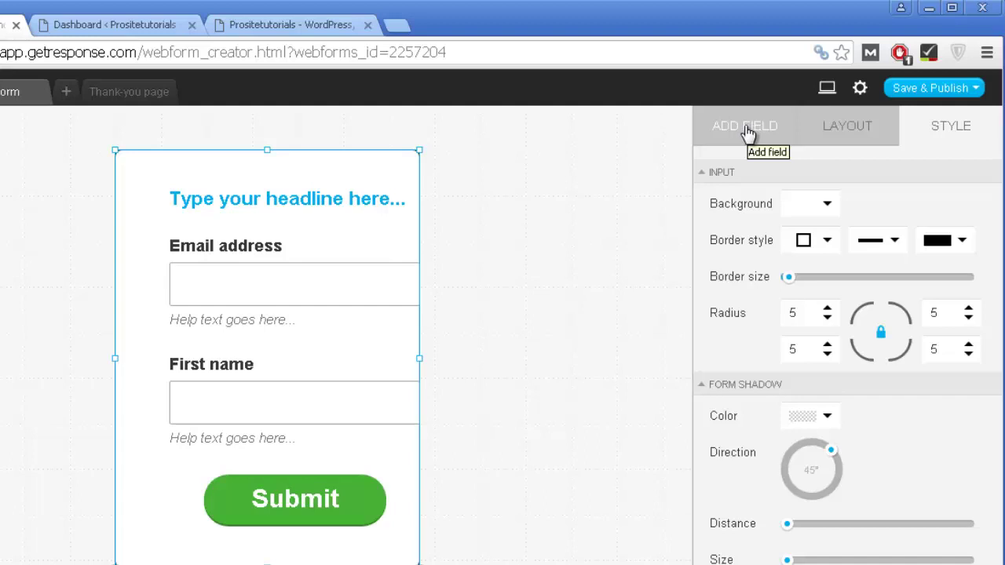
left_click(748, 134)
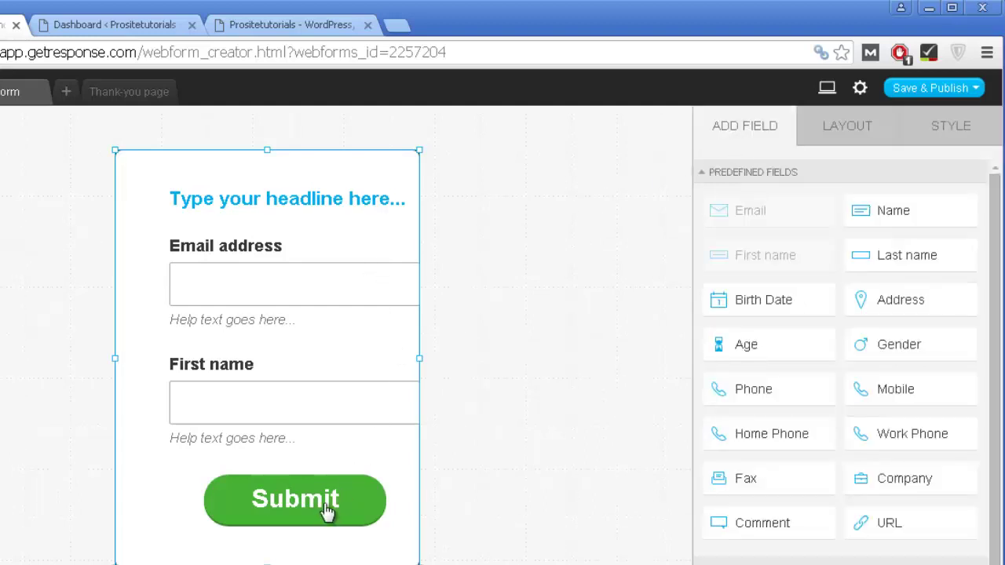
Step: Move the Submit button to the form's bottom-left and try adding an Age field
left_click_drag(303, 511, 339, 496)
left_click_drag(318, 198, 258, 515)
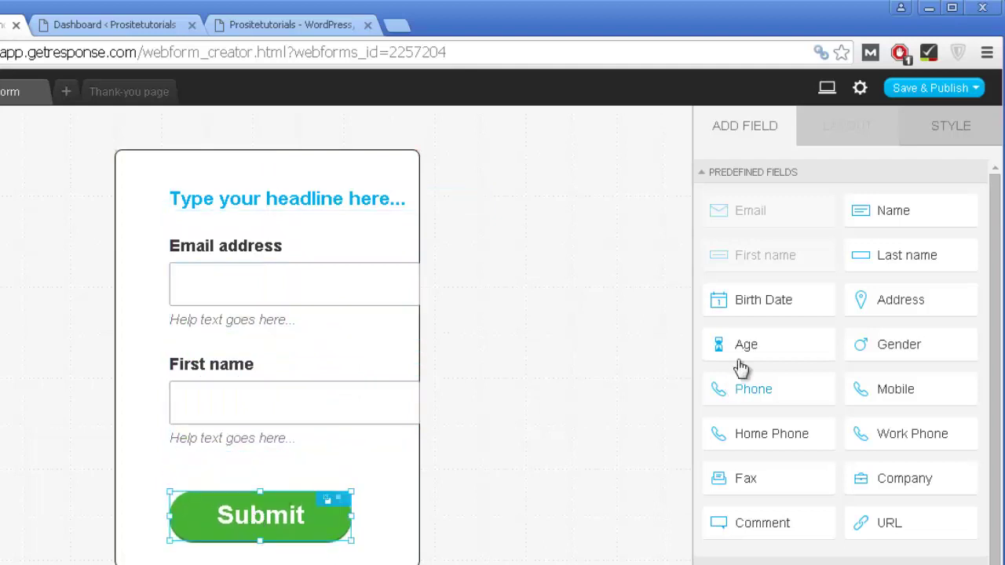
left_click_drag(752, 350, 352, 375)
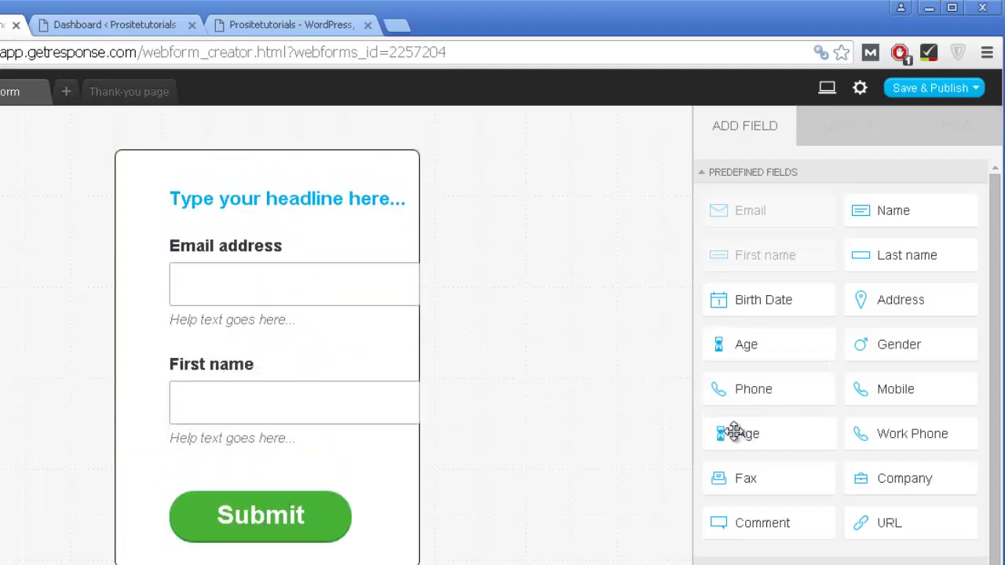
Step: Change the headline text to 'Get Your FREE Ebook'
left_click(221, 358)
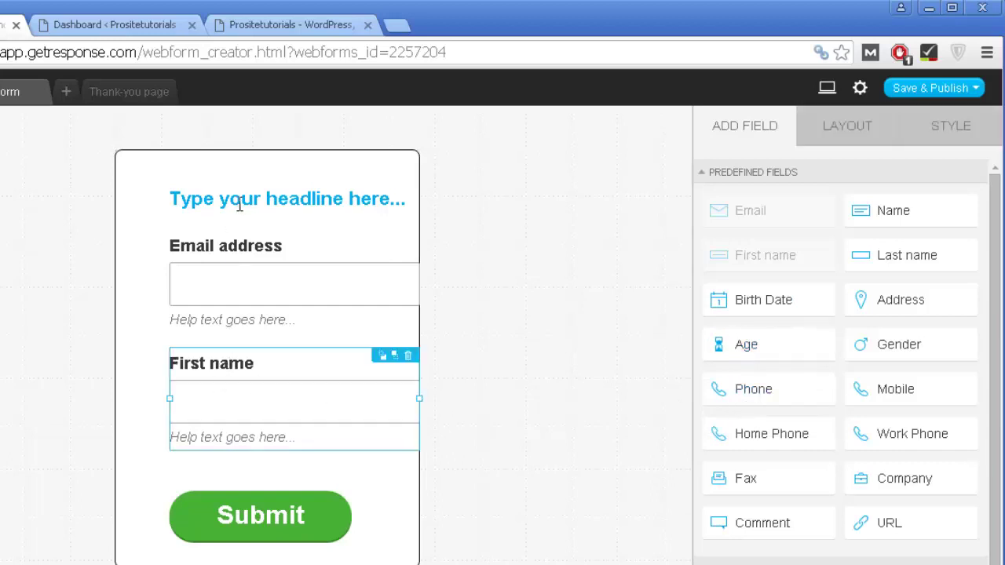
left_click(240, 203)
triple_click(240, 199)
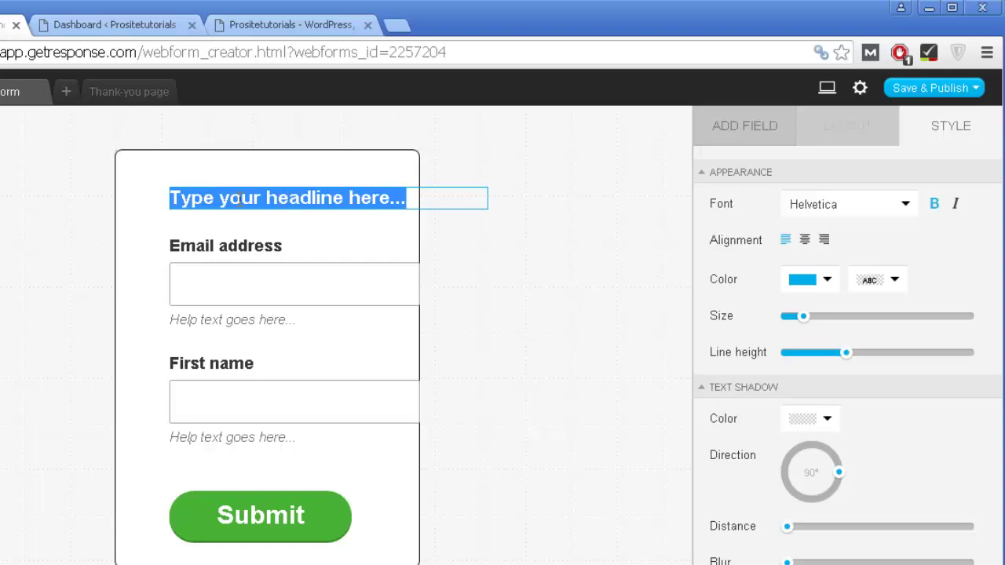
type("Get Your")
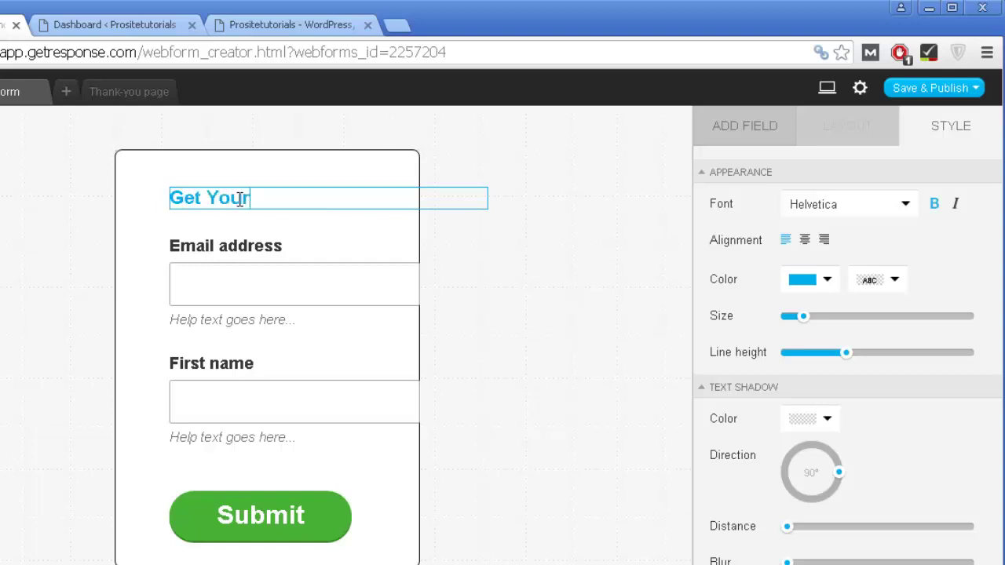
type(" FREE")
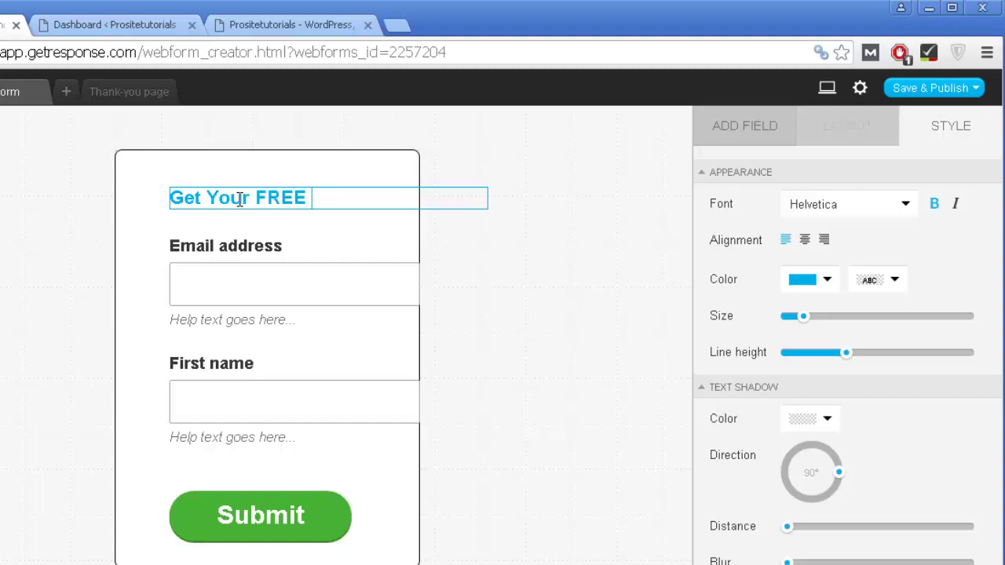
type(" Ebook")
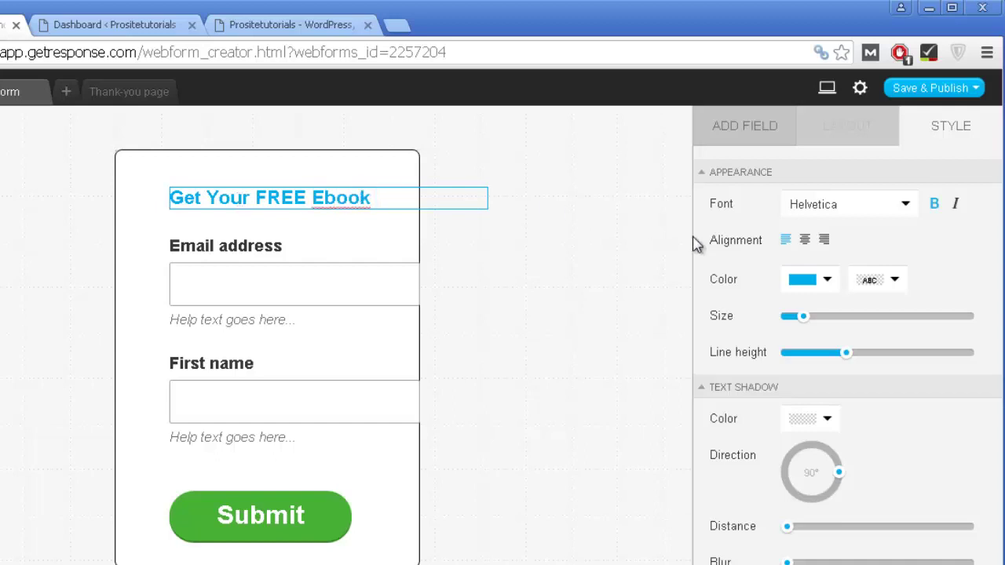
left_click(523, 234)
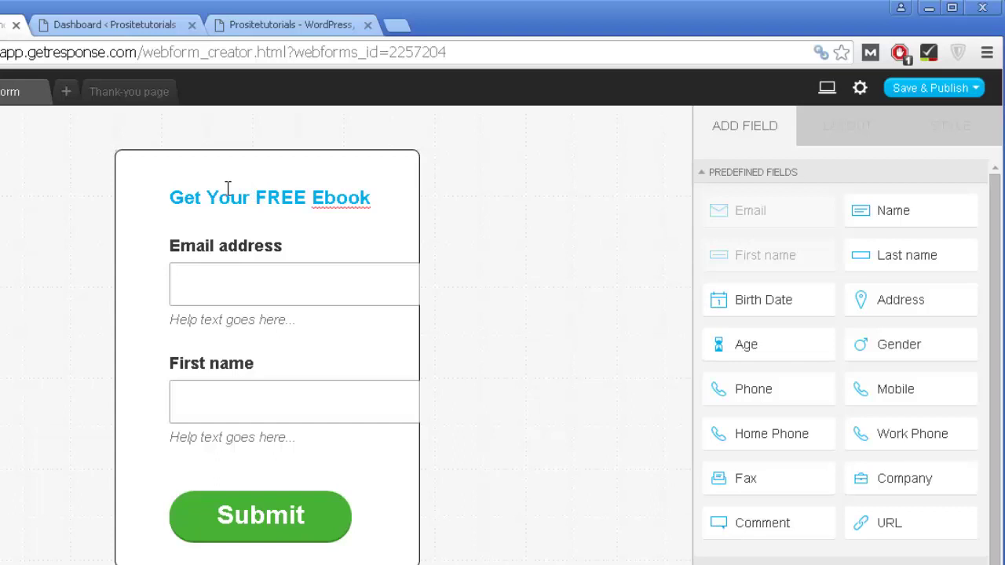
Step: Shift the Email address field left and delete its 'Help text goes here...' instructions
left_click(233, 220)
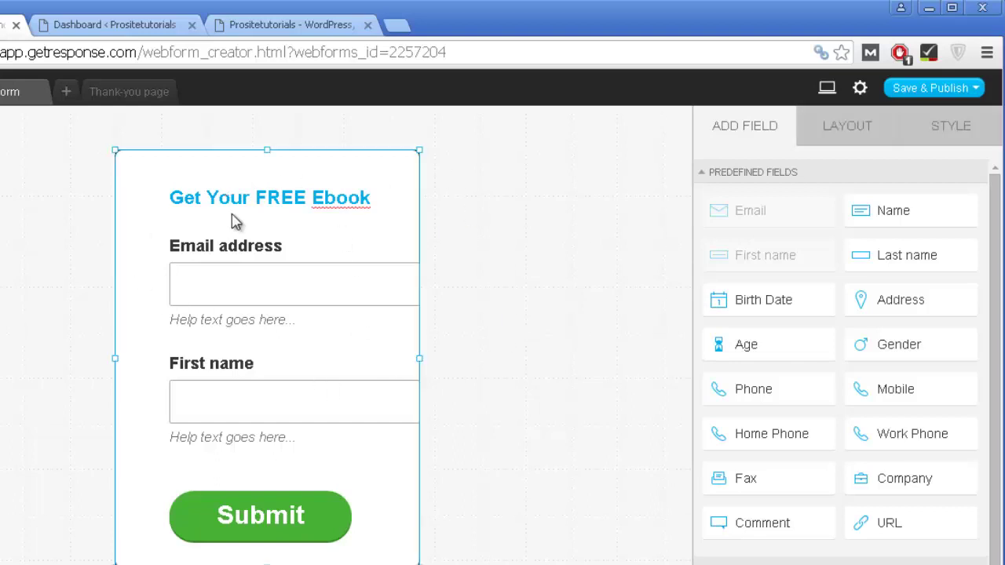
left_click(245, 262)
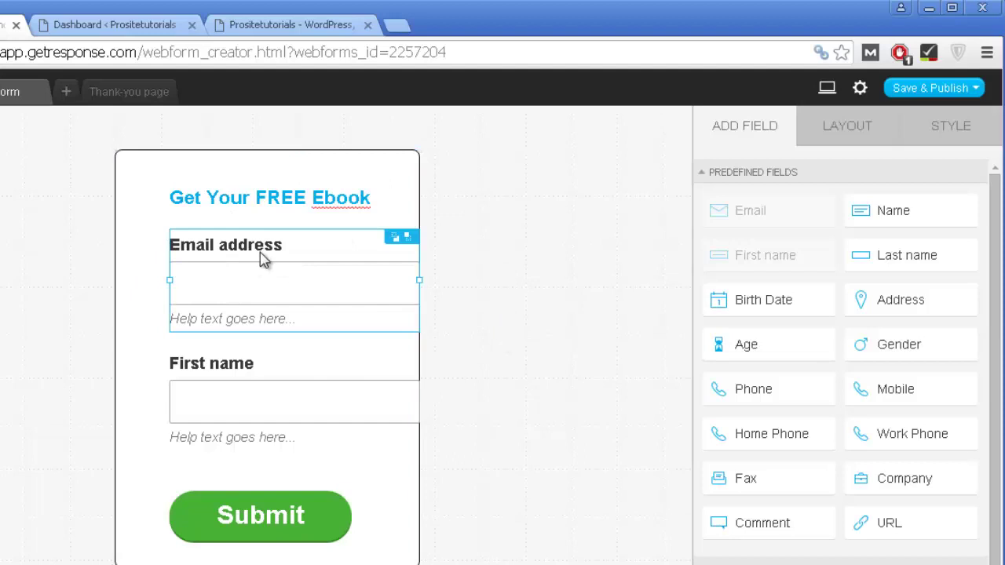
left_click_drag(253, 252, 224, 253)
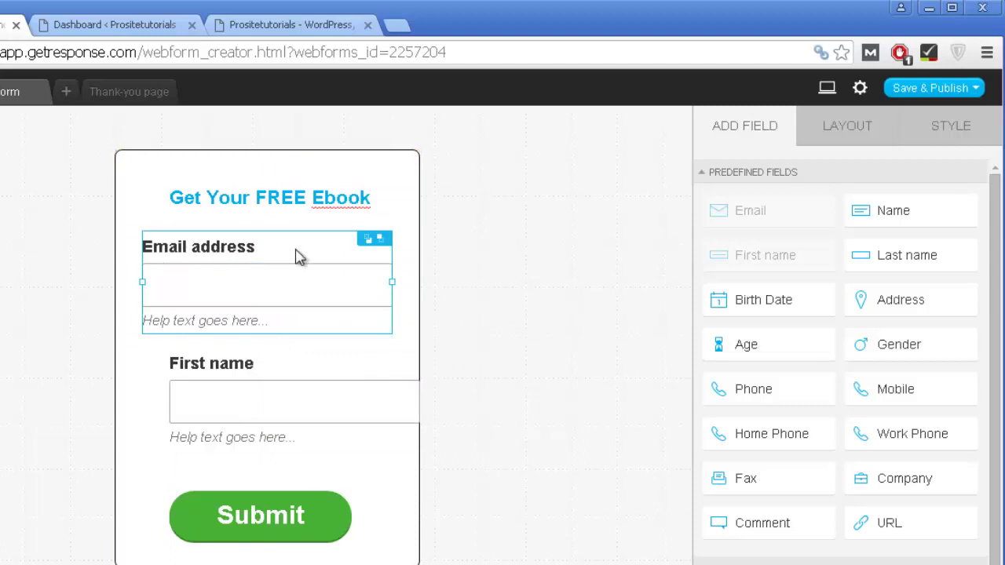
left_click(843, 135)
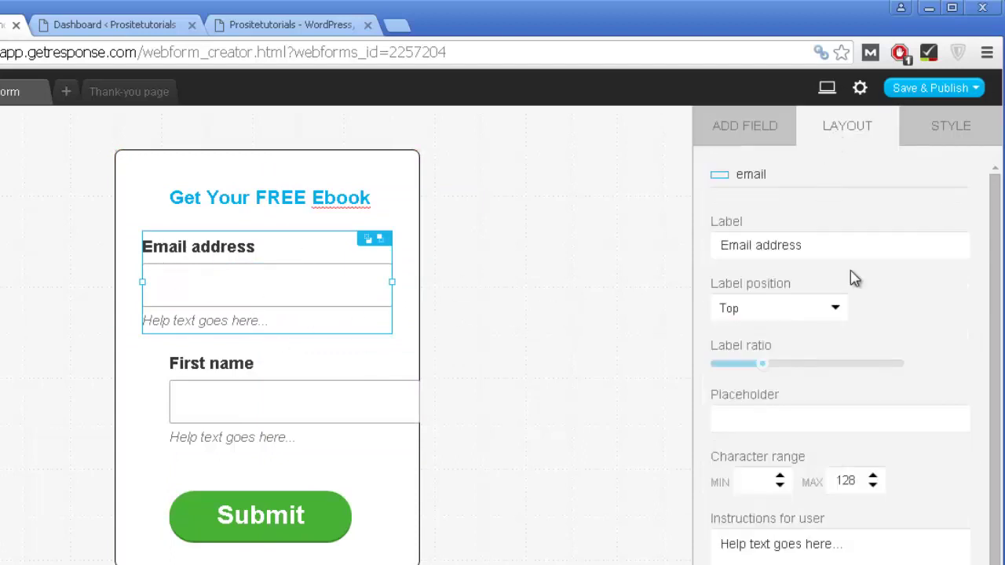
scroll(851, 272, "down", 1)
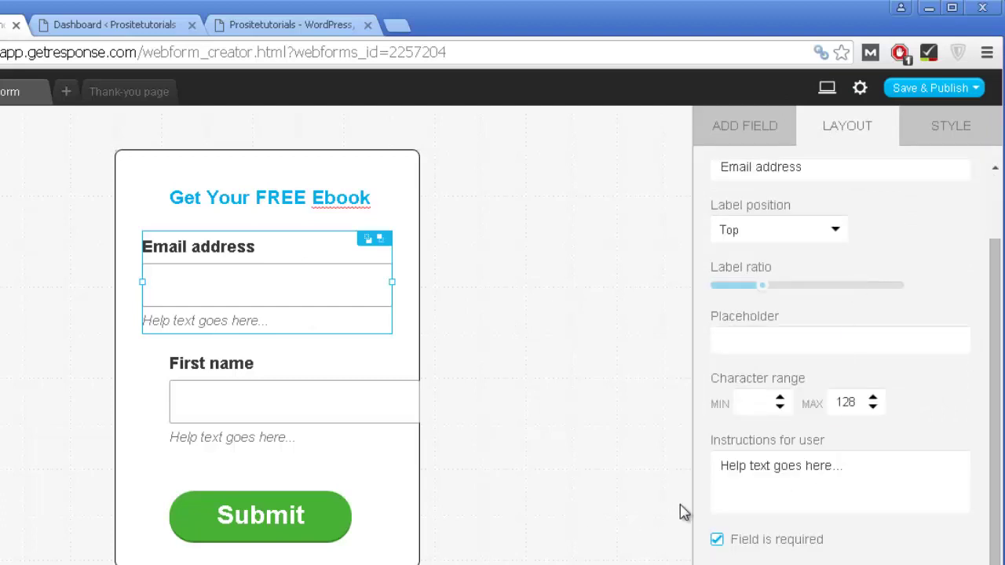
left_click_drag(861, 464, 551, 464)
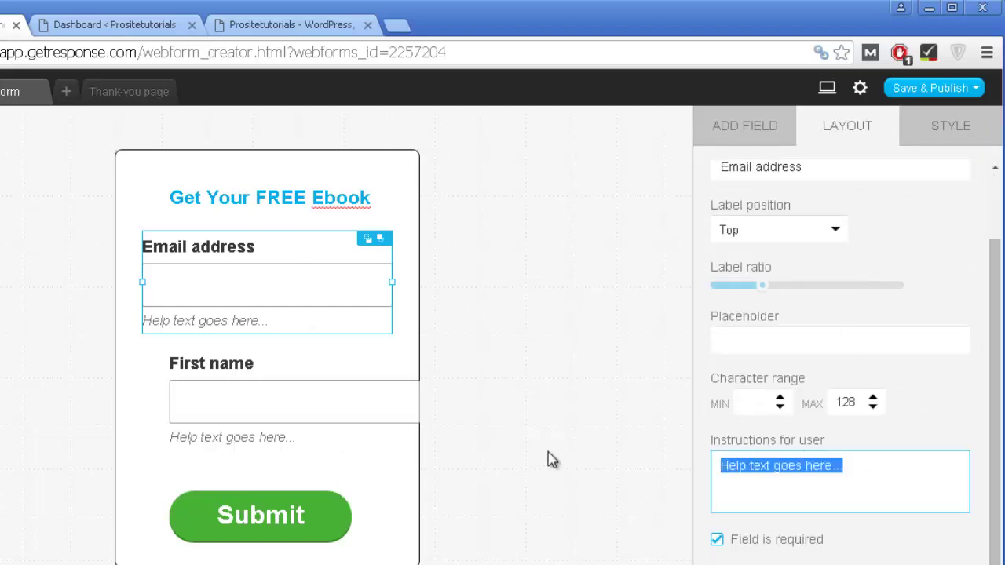
key("BackSpace")
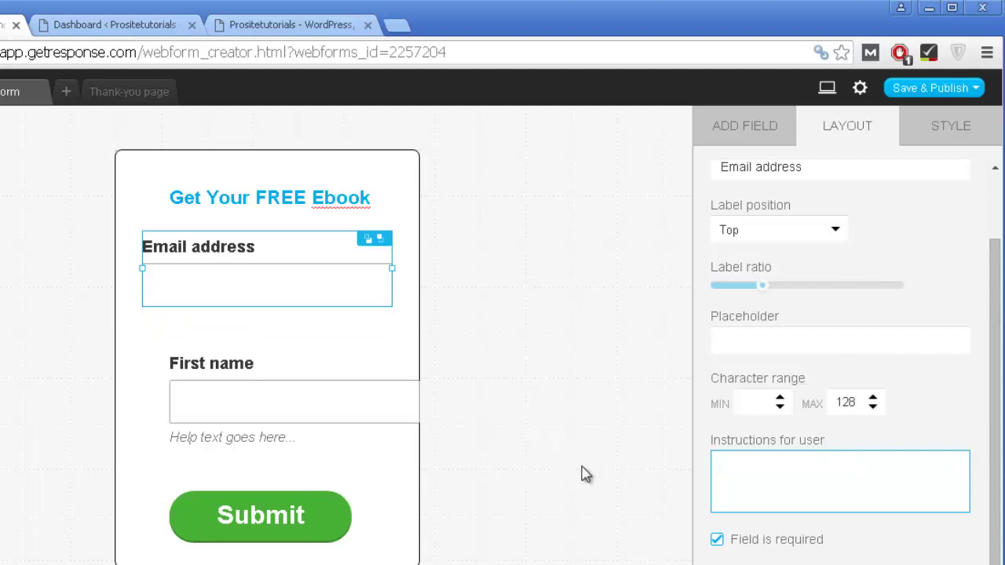
left_click(583, 374)
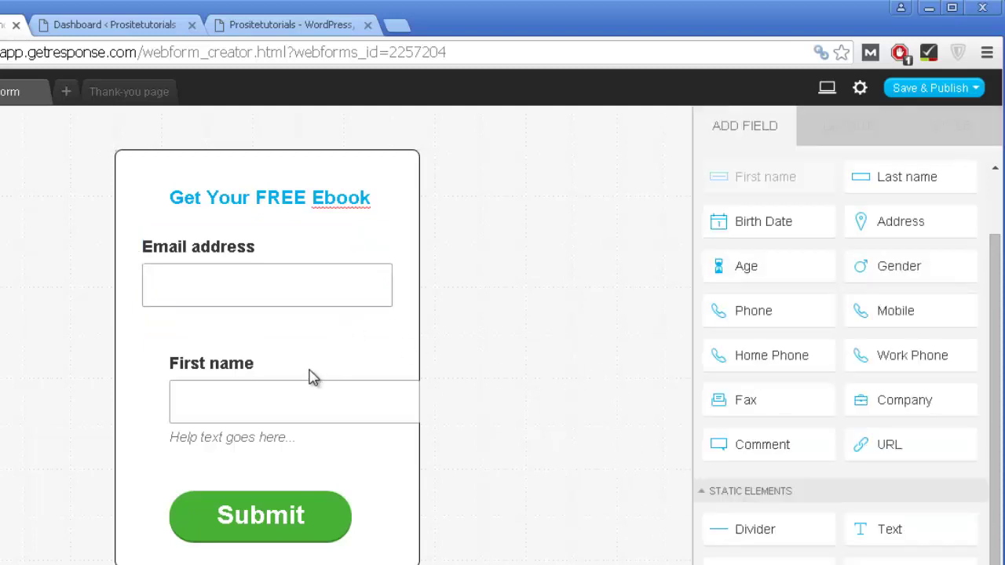
Step: Move First name left under Email address and clear its help text
left_click_drag(312, 377, 305, 371)
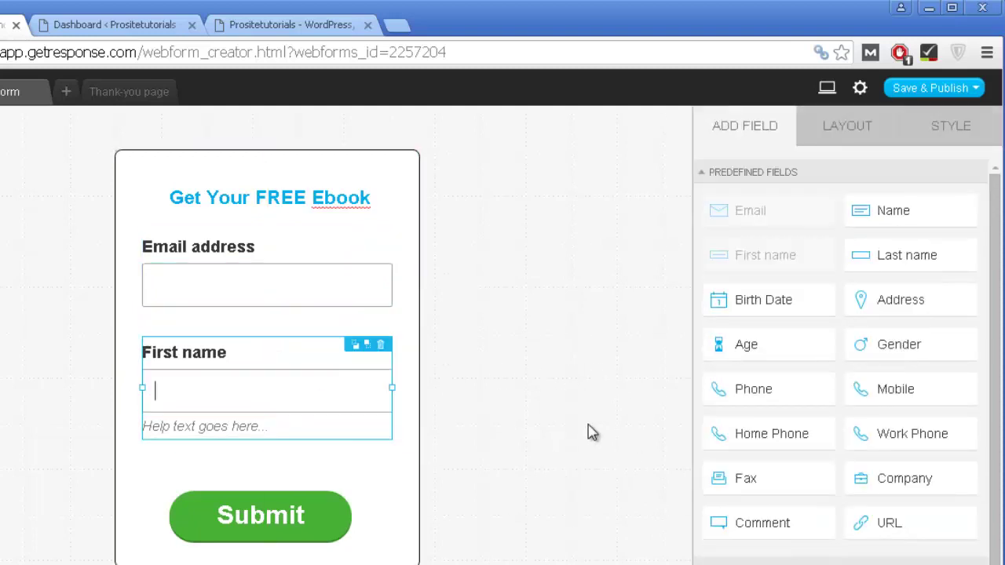
left_click(823, 131)
left_click(754, 554)
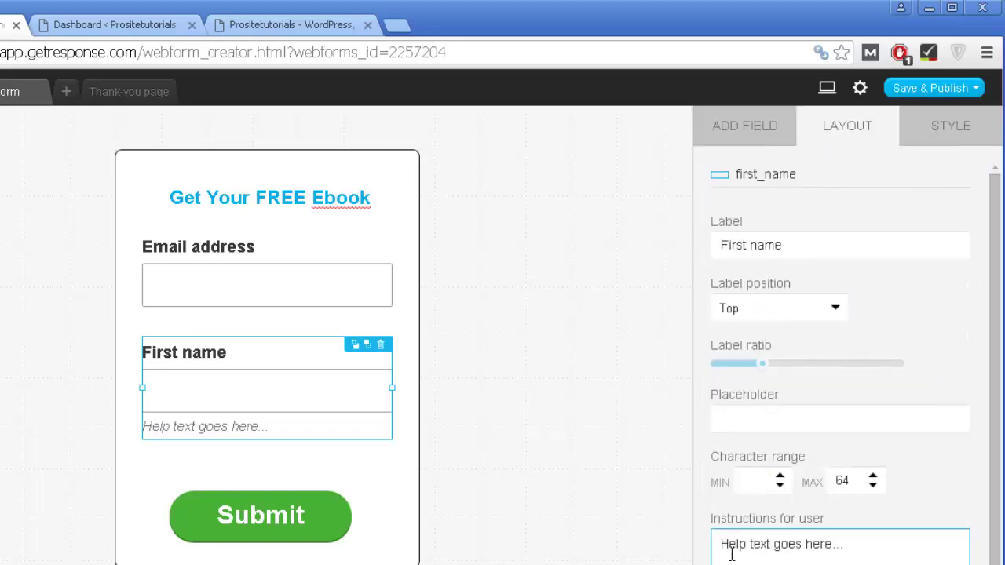
triple_click(730, 554)
key("BackSpace")
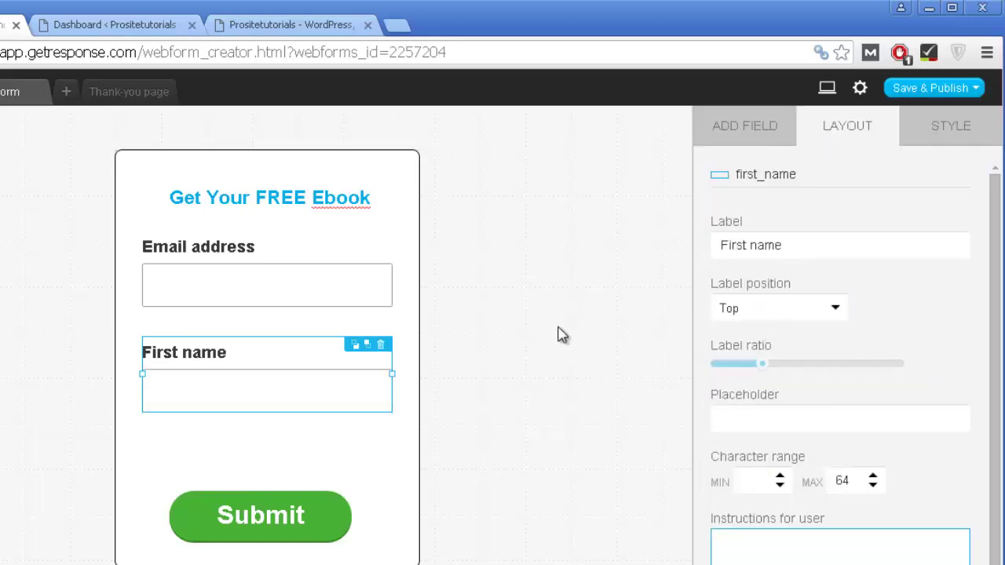
left_click(557, 334)
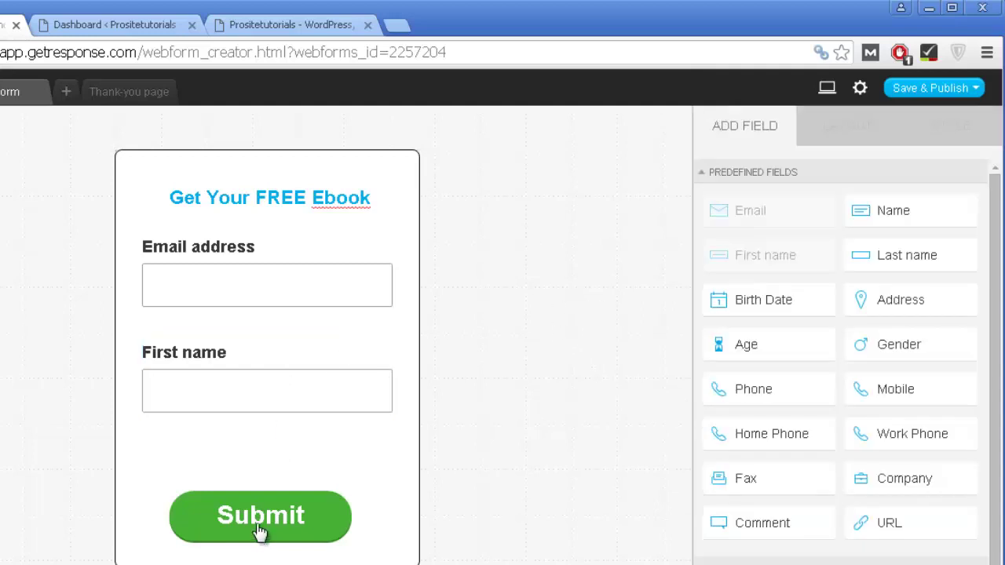
Step: Rearrange the fields: Submit button up, First name lower, Email address just above it
left_click_drag(259, 533, 251, 471)
left_click(244, 269)
left_click(257, 364)
left_click_drag(257, 365, 259, 411)
left_click(277, 263)
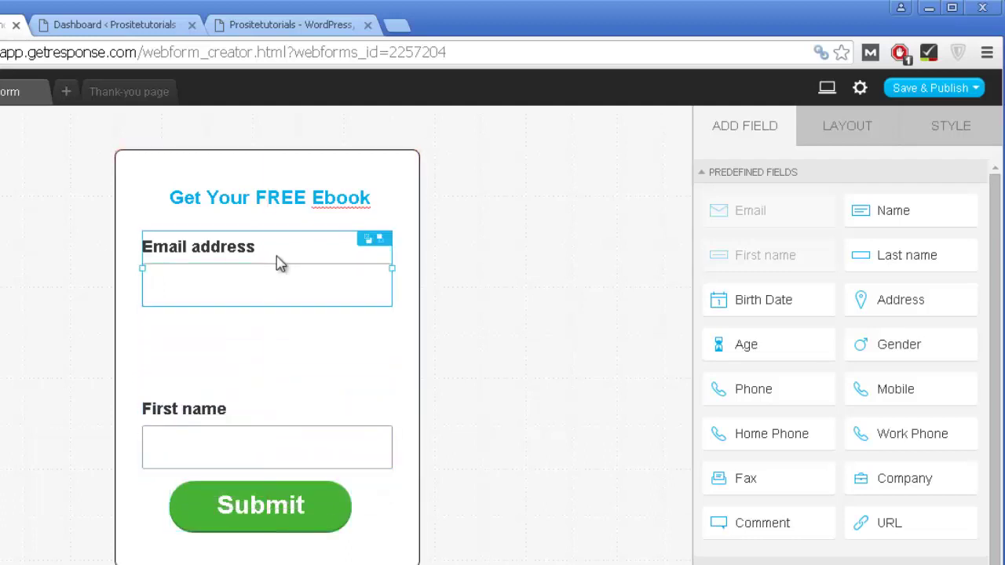
left_click_drag(292, 306, 287, 334)
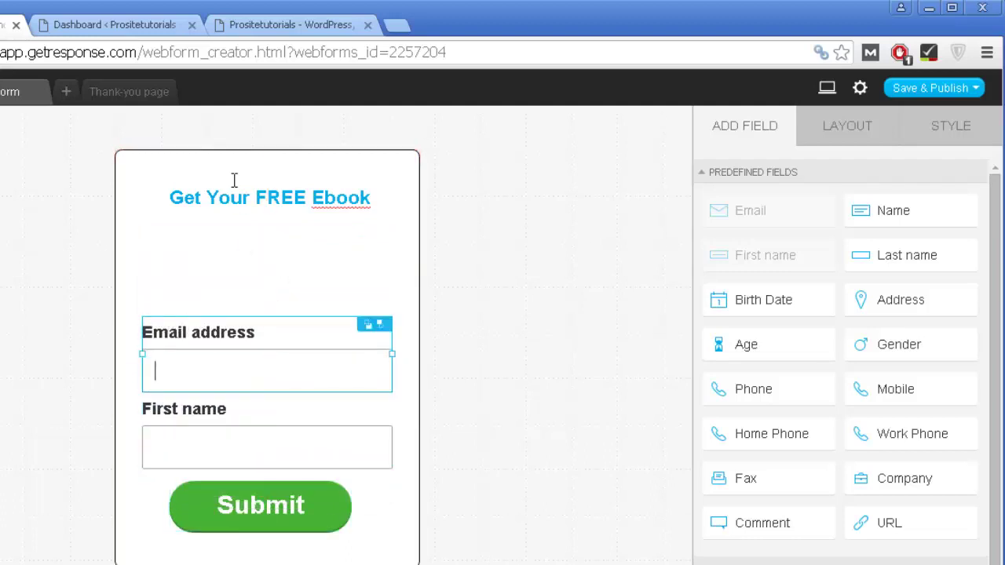
Step: Move the 'Get Your FREE Ebook' heading up and left to the top of the form
left_click(249, 198)
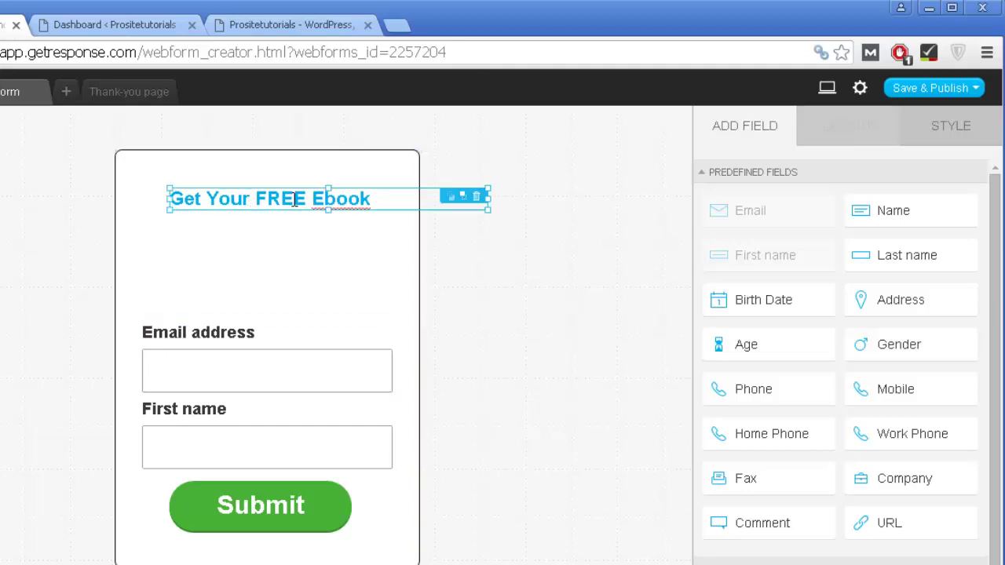
left_click_drag(294, 200, 270, 180)
left_click(270, 179)
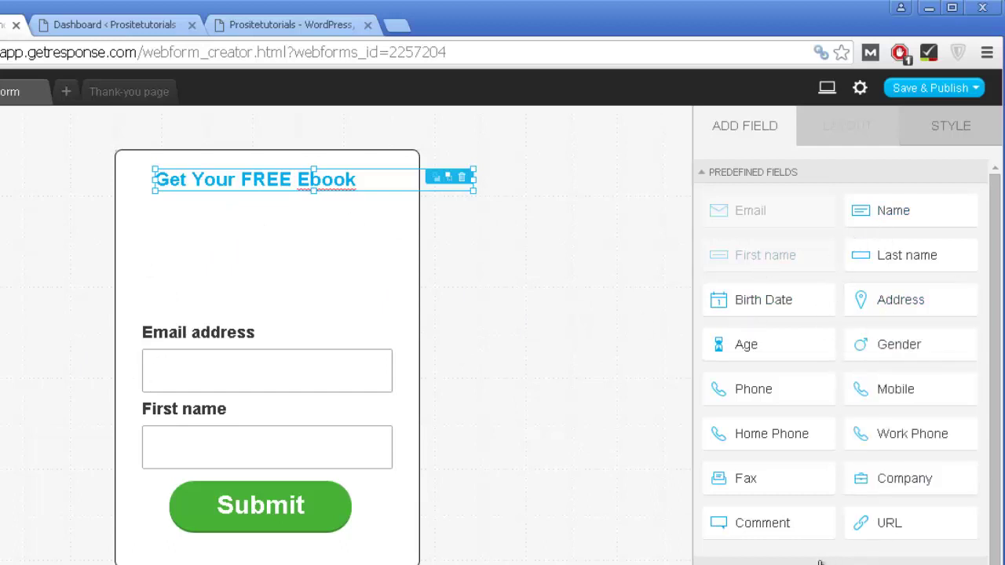
left_click(559, 385)
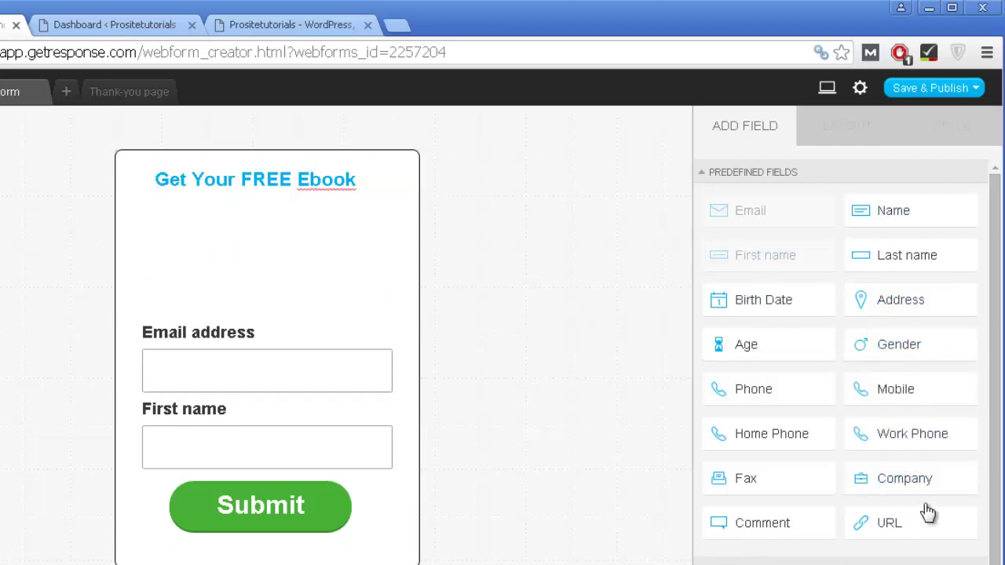
Step: Add an Image from Static Elements above the Email address field and shrink it to about 149px
scroll(928, 511, "down", 3)
scroll(892, 511, "up", 2)
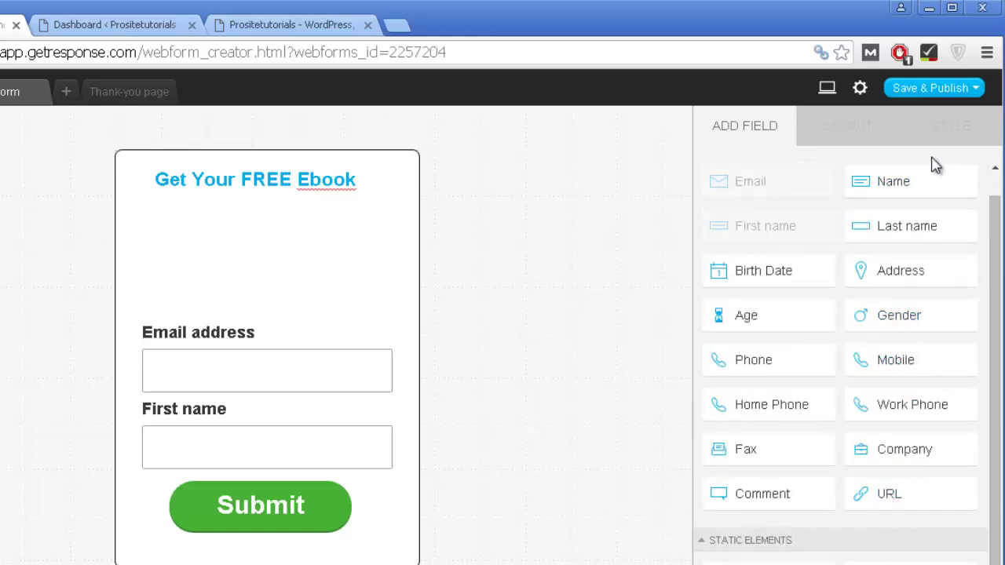
scroll(789, 281, "down", 2)
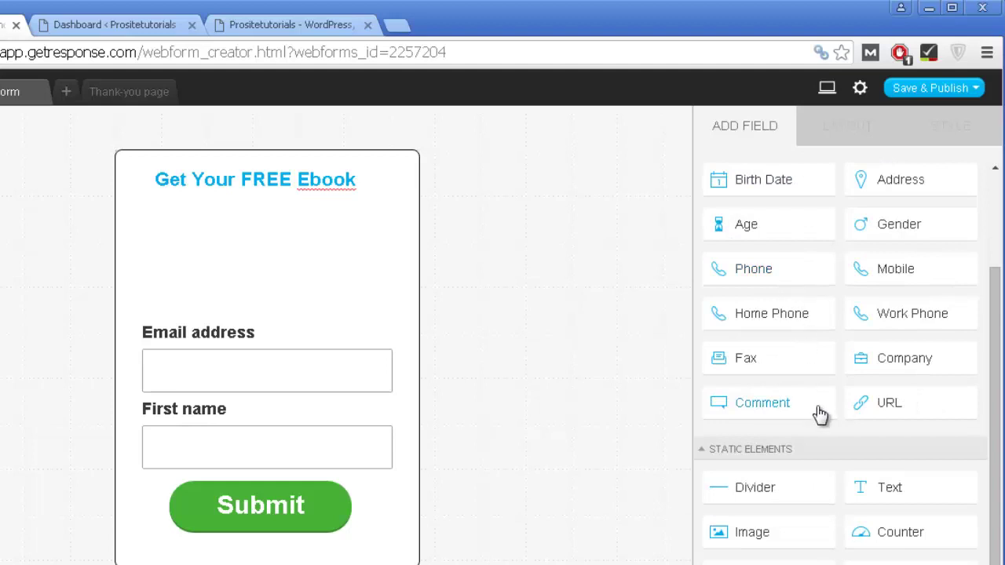
scroll(819, 412, "up", 2)
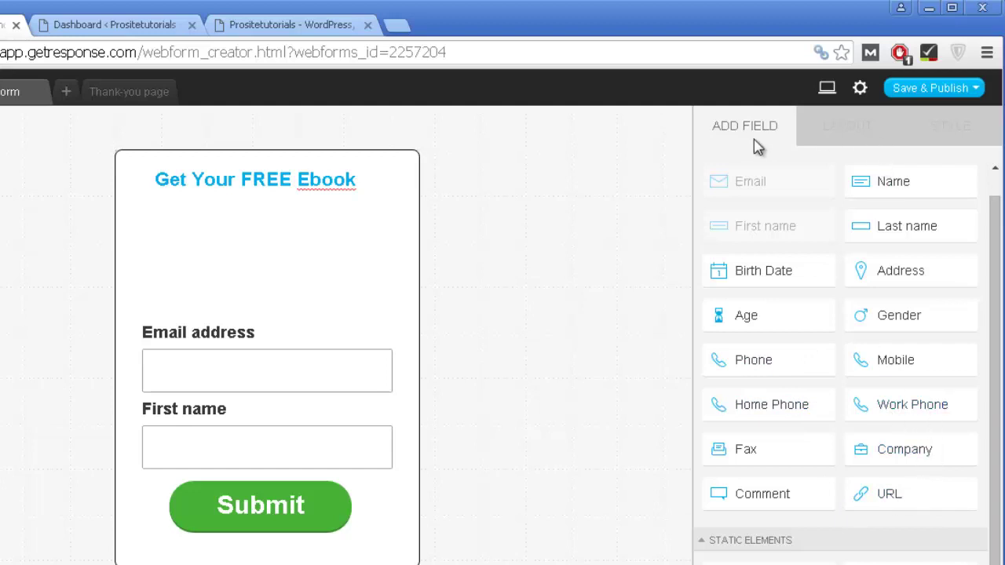
scroll(781, 307, "down", 1)
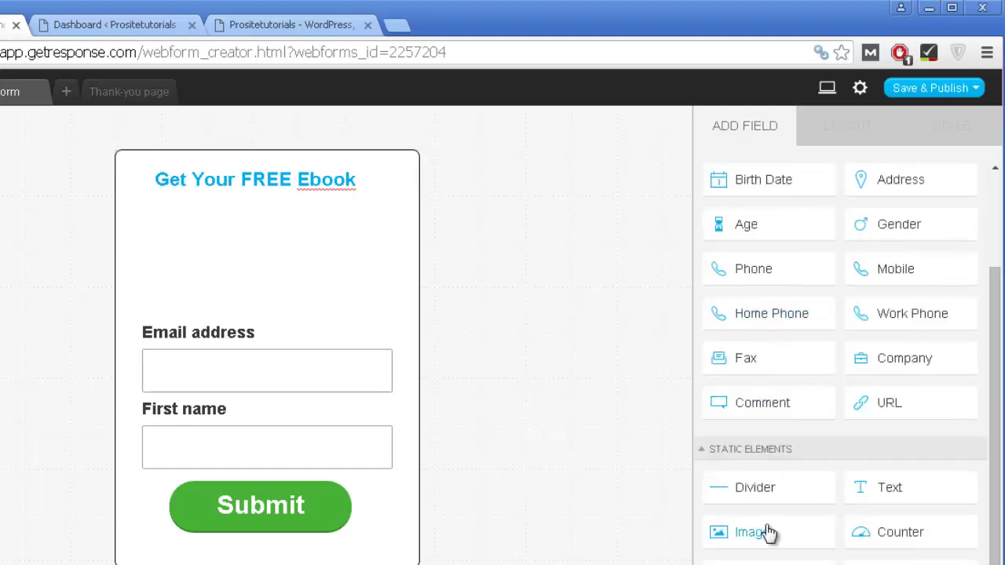
left_click_drag(767, 533, 259, 225)
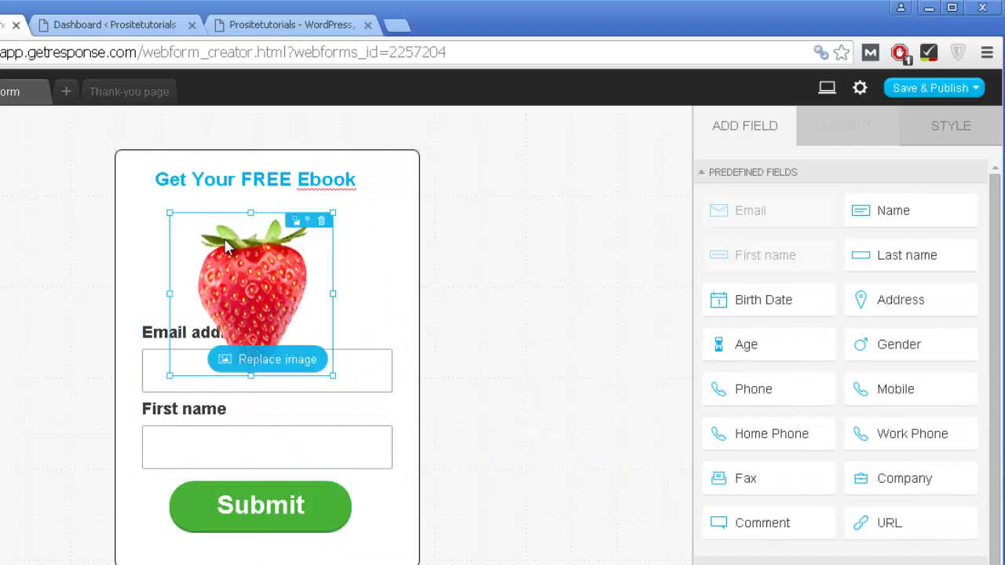
left_click_drag(168, 212, 281, 255)
left_click(281, 255)
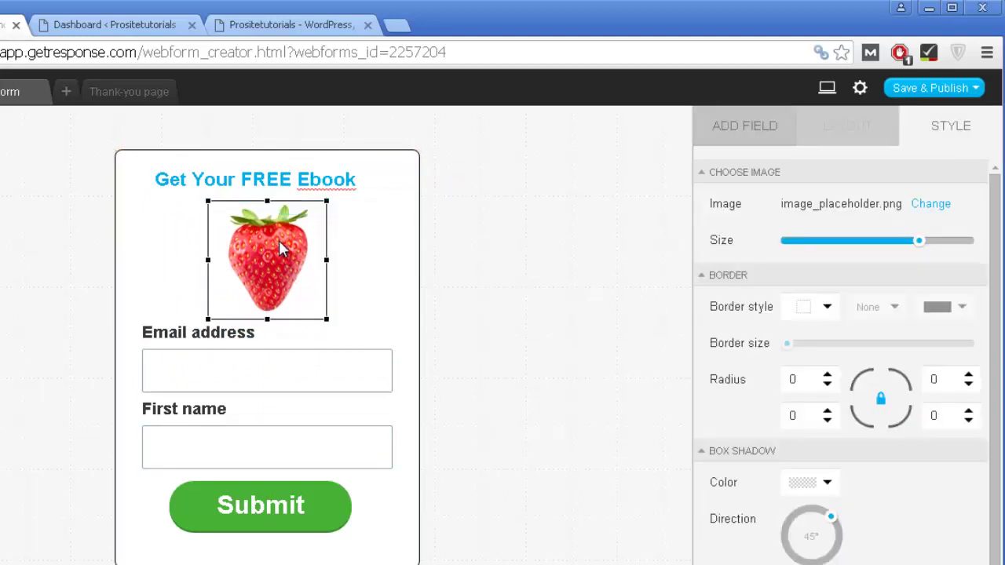
left_click(631, 253)
Step: Swap the strawberry picture for the surf 04 photo from the iStock gallery
mouse_move(293, 248)
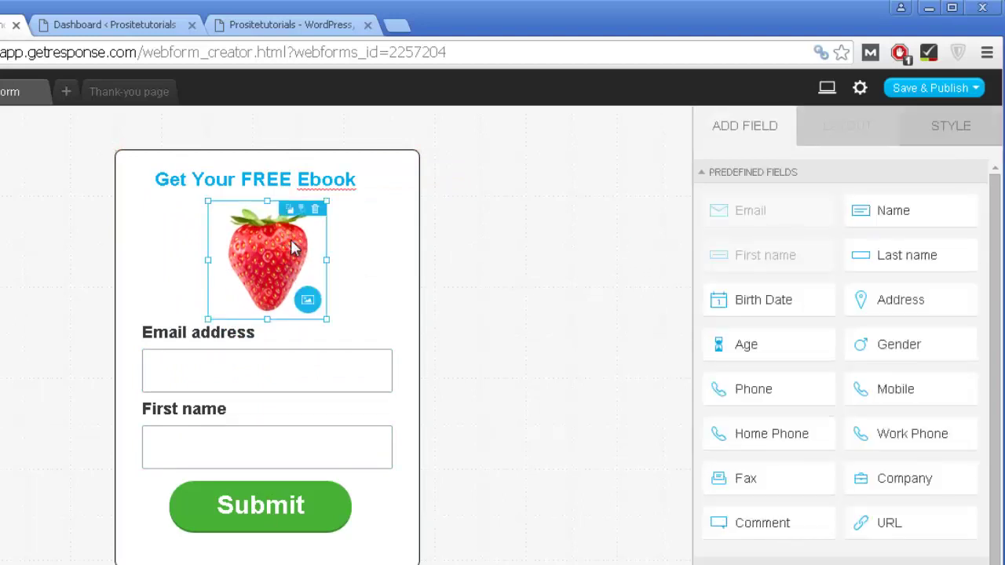
left_click(312, 303)
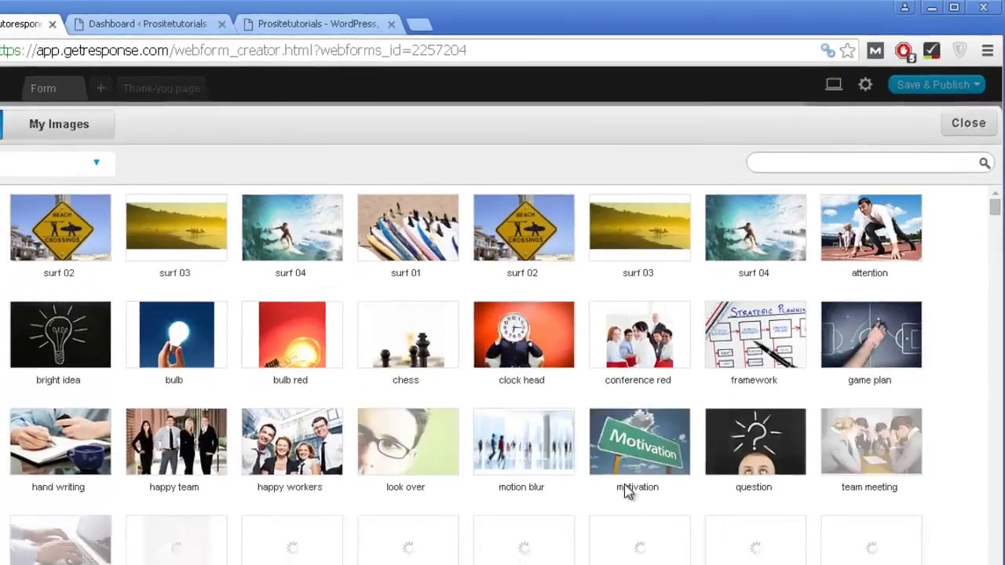
scroll(620, 479, "down", 3)
scroll(403, 502, "down", 2)
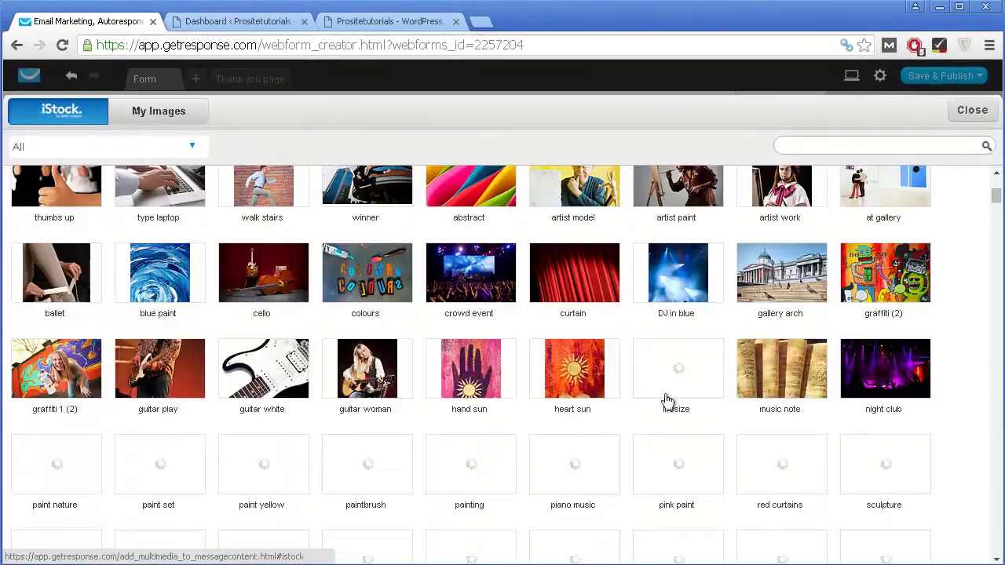
scroll(817, 314, "down", 5)
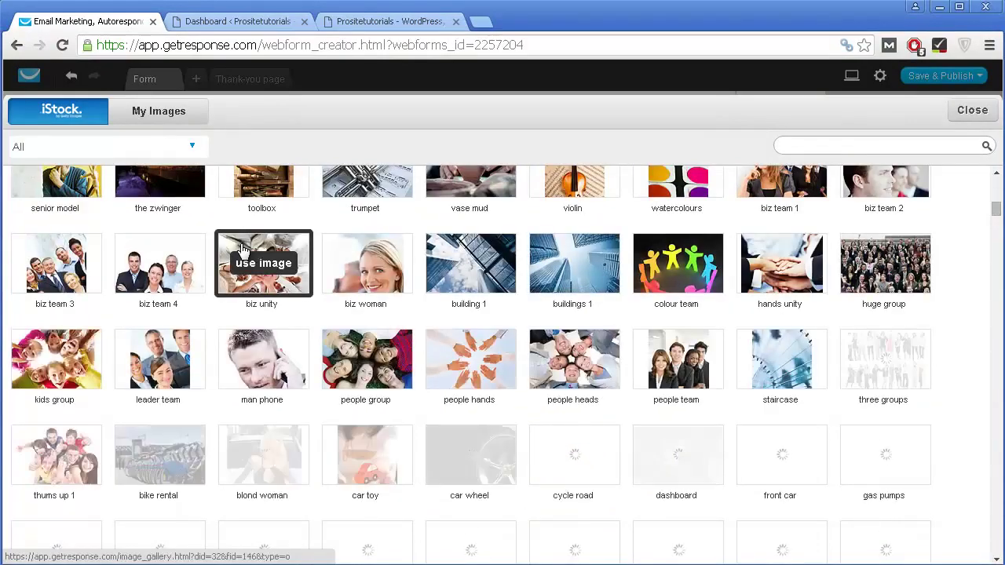
scroll(241, 251, "down", 3)
scroll(369, 279, "up", 10)
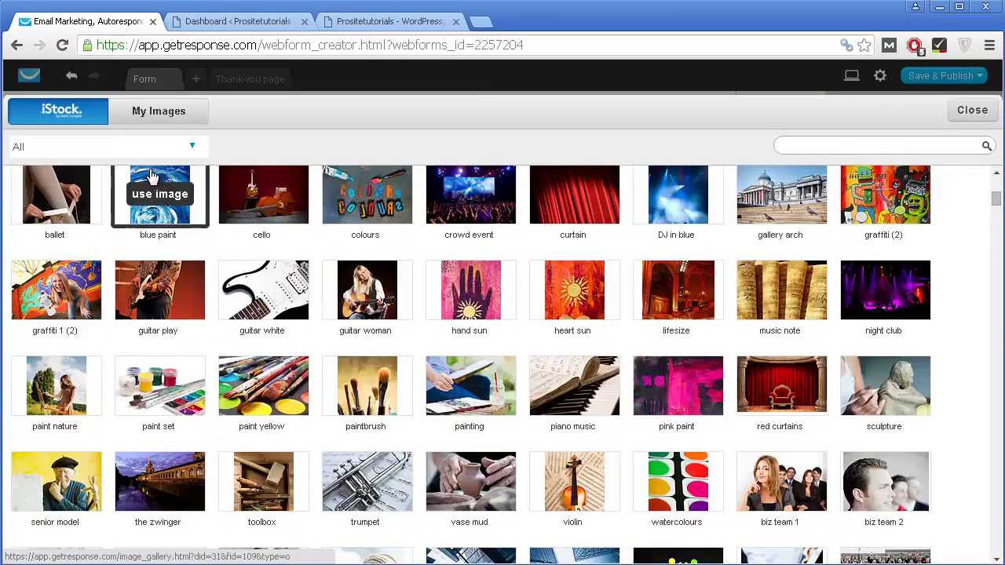
scroll(350, 273, "up", 2)
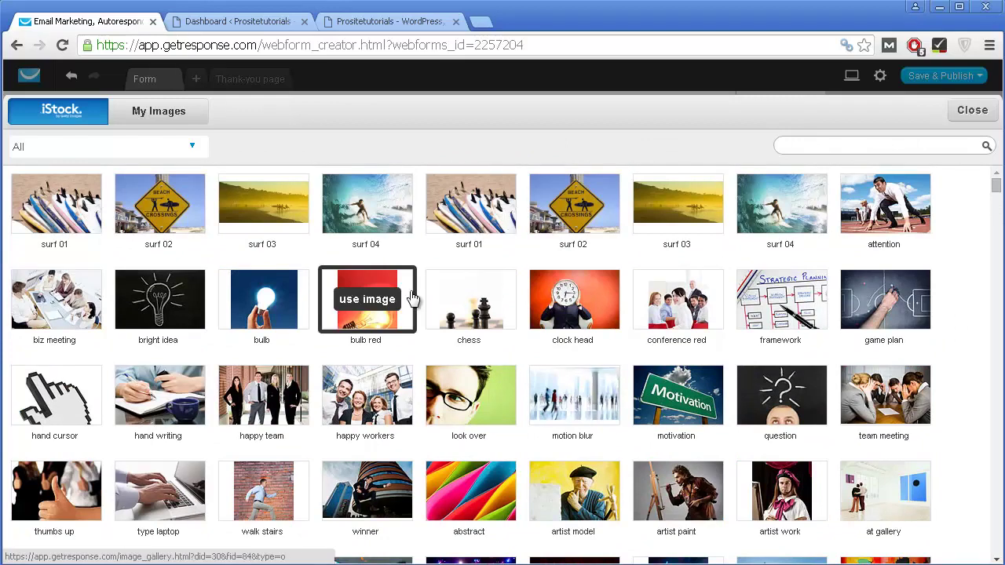
left_click(347, 226)
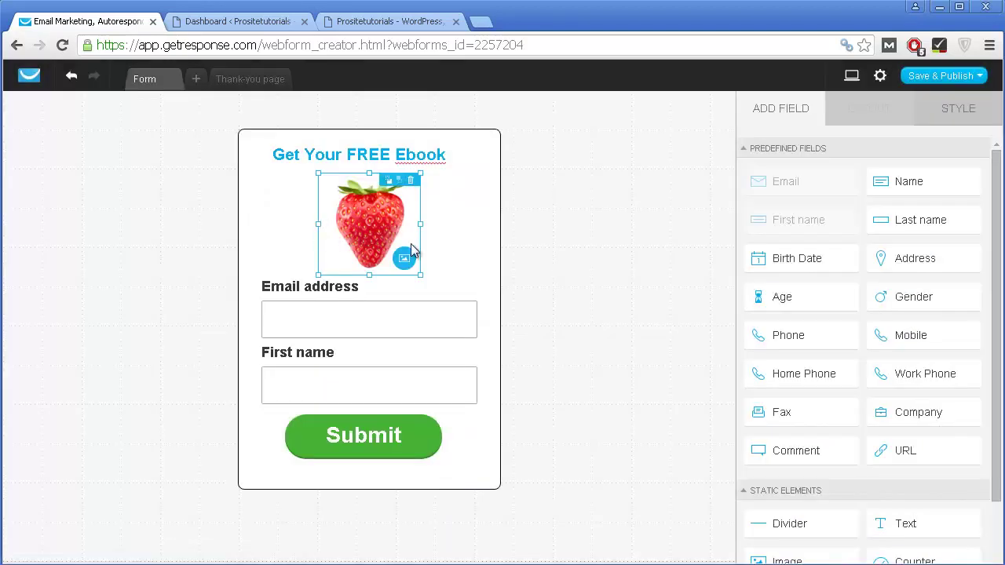
Step: Select the Submit button and shift its Button Color from green to gold
left_click(531, 170)
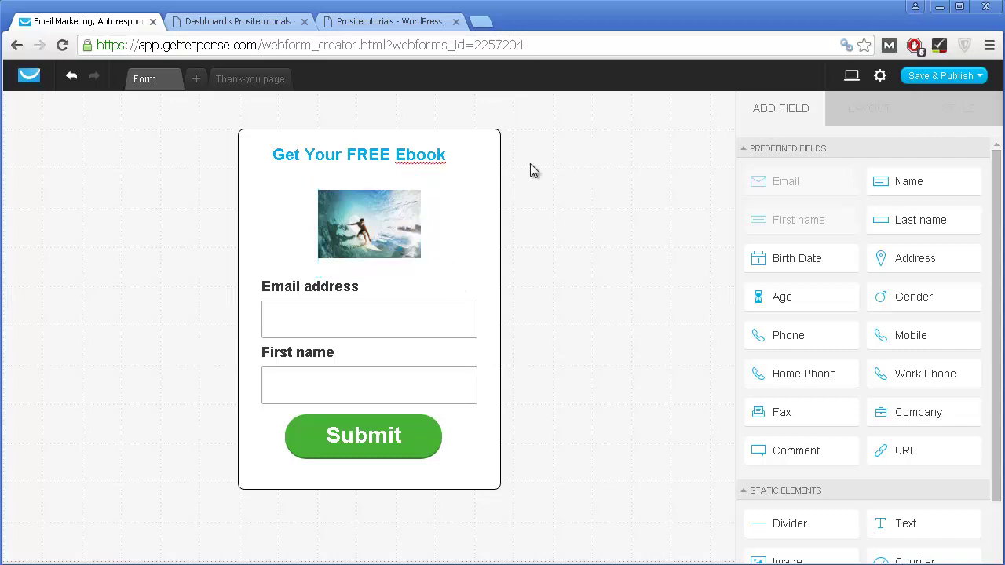
left_click(361, 325)
left_click(367, 437)
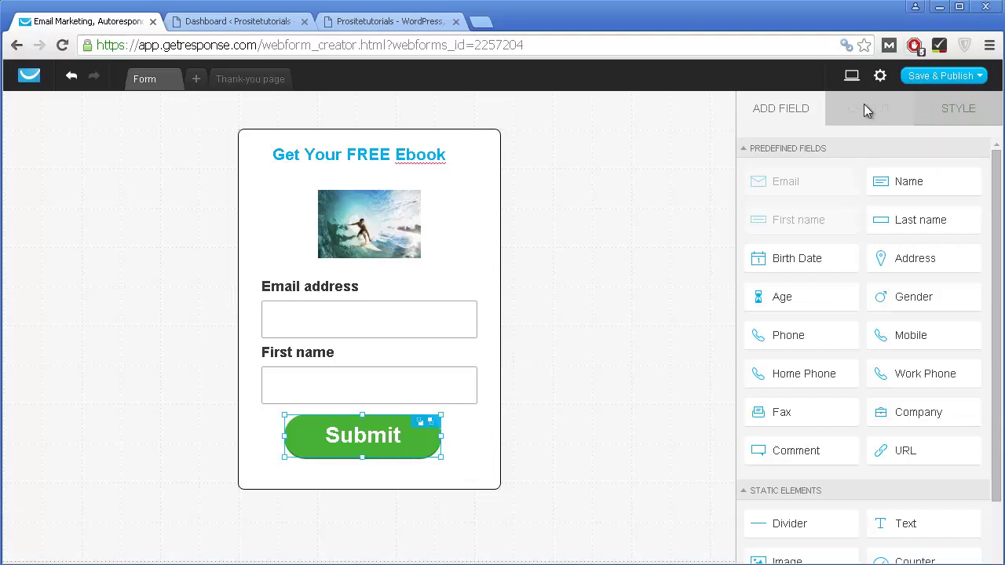
left_click(980, 118)
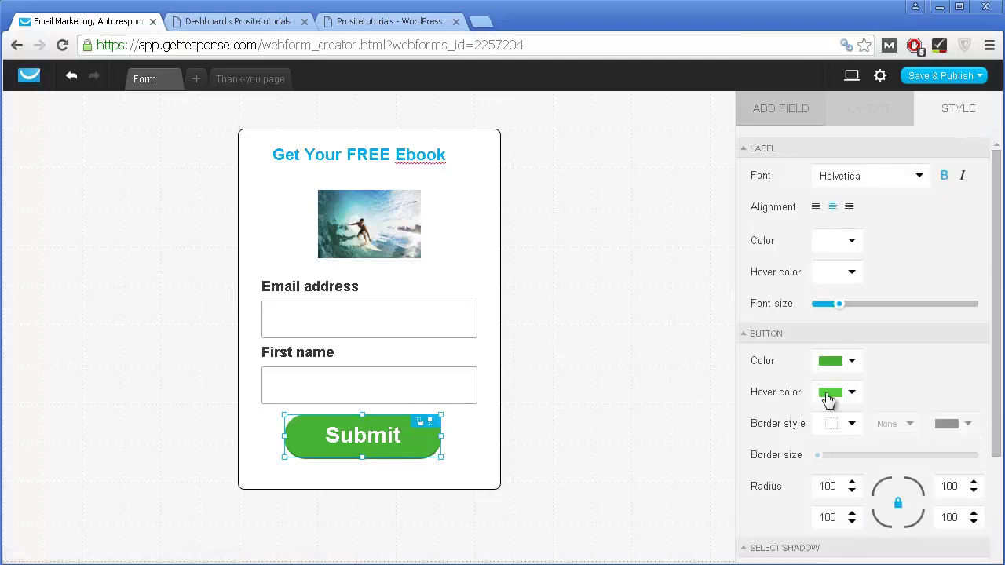
left_click(832, 362)
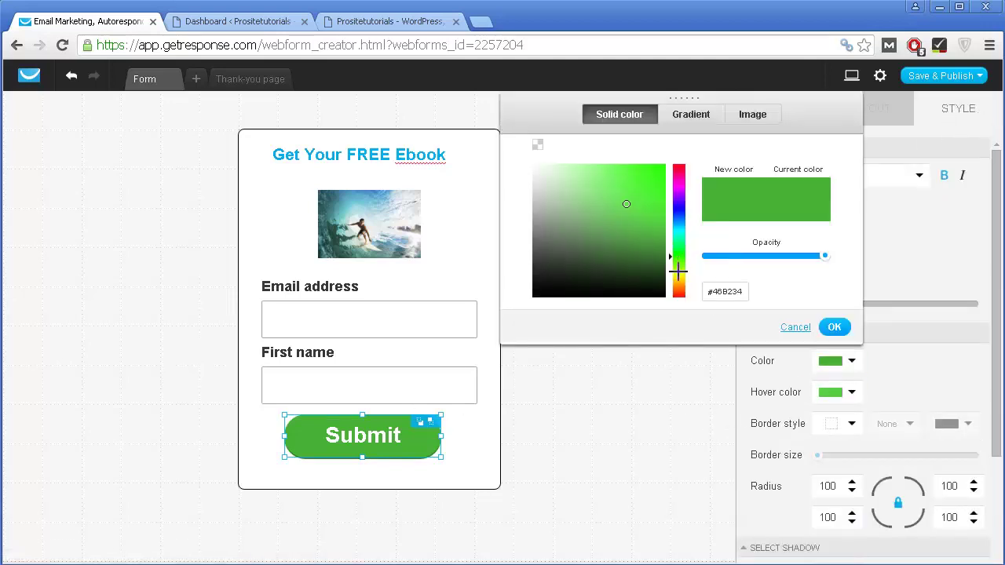
mouse_move(680, 265)
left_mouse_down()
mouse_move(680, 285)
mouse_move(713, 105)
left_mouse_up()
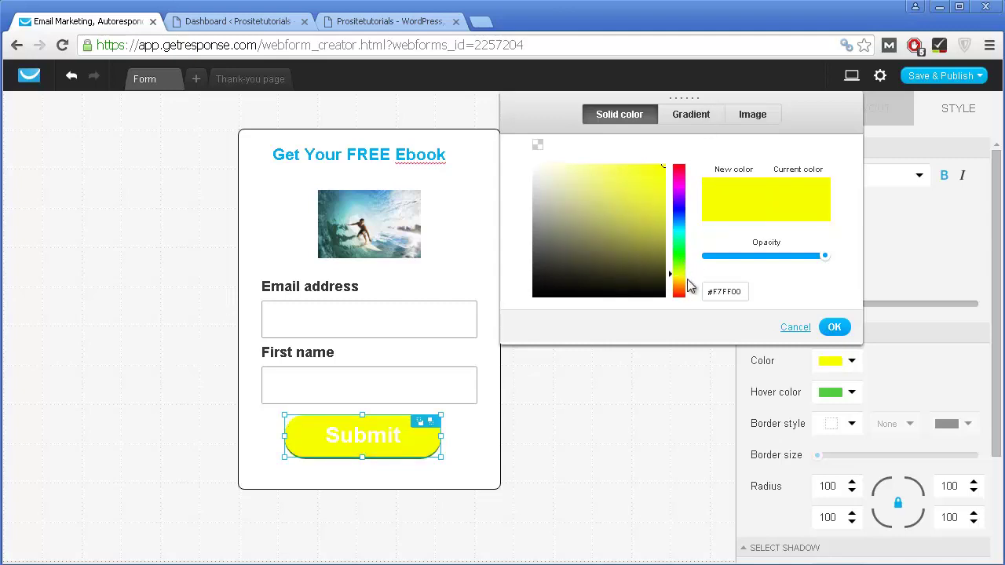
left_click_drag(678, 277, 677, 278)
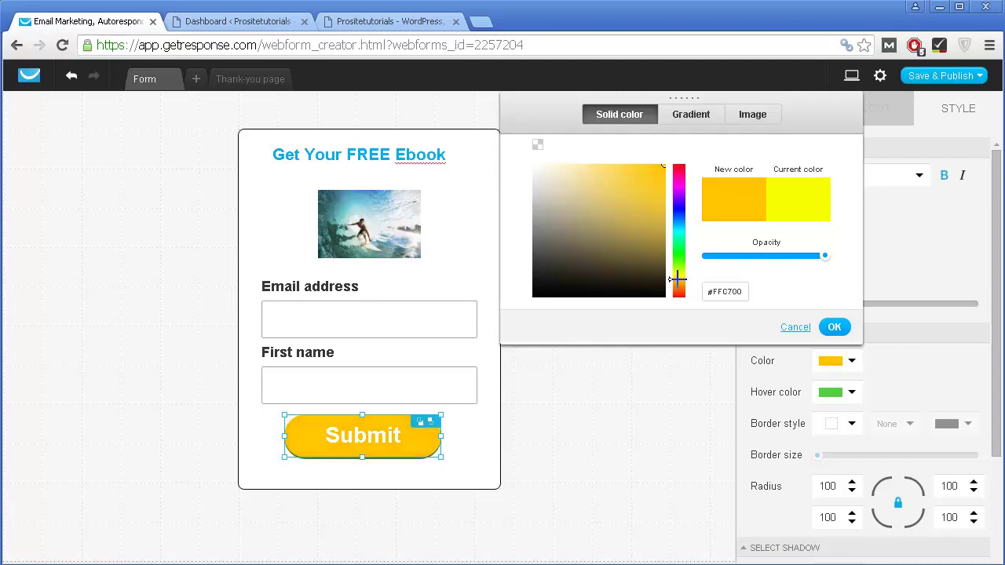
left_click(626, 507)
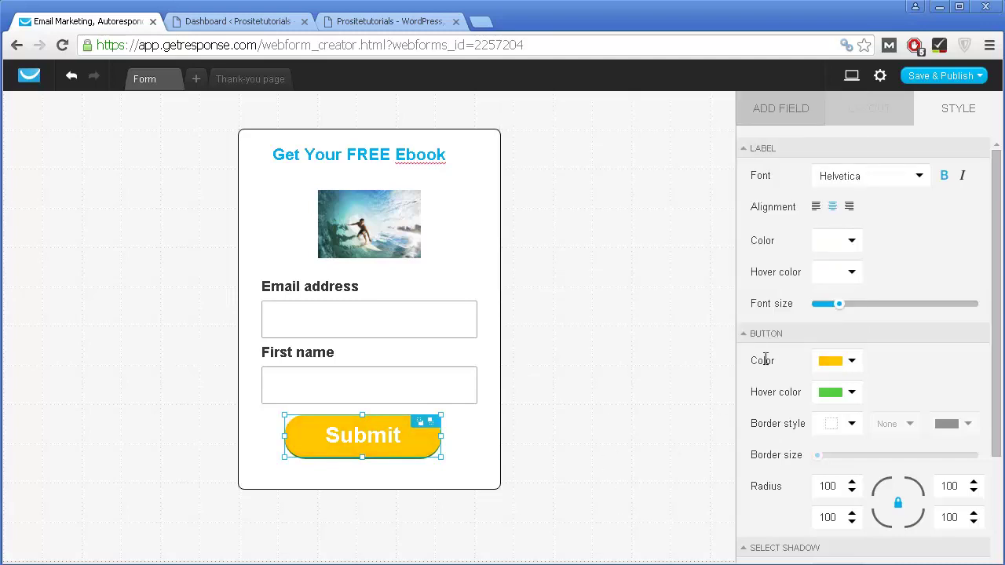
Step: Change the Submit Button Color to a dark red, #CF0000
left_click(832, 360)
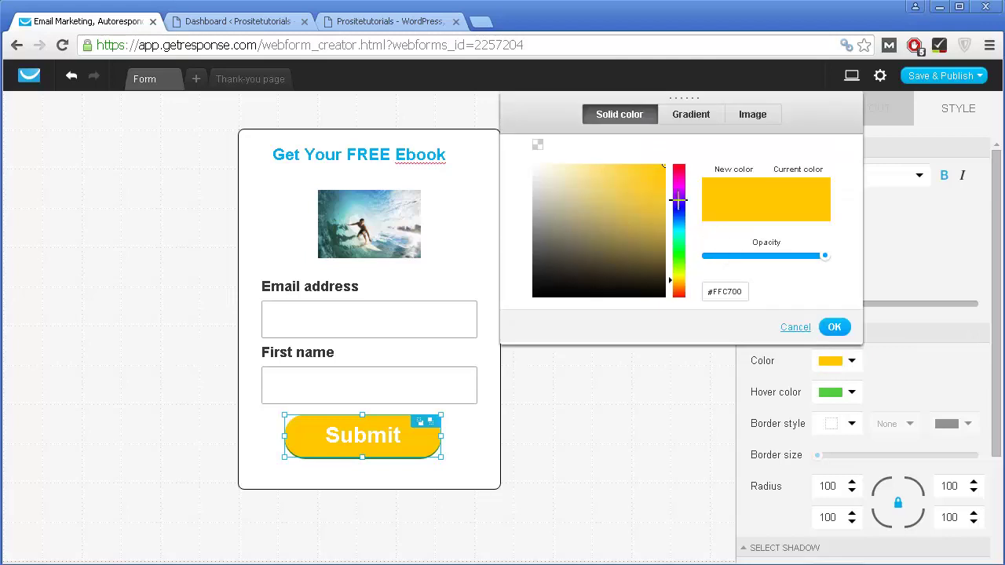
left_click(673, 167)
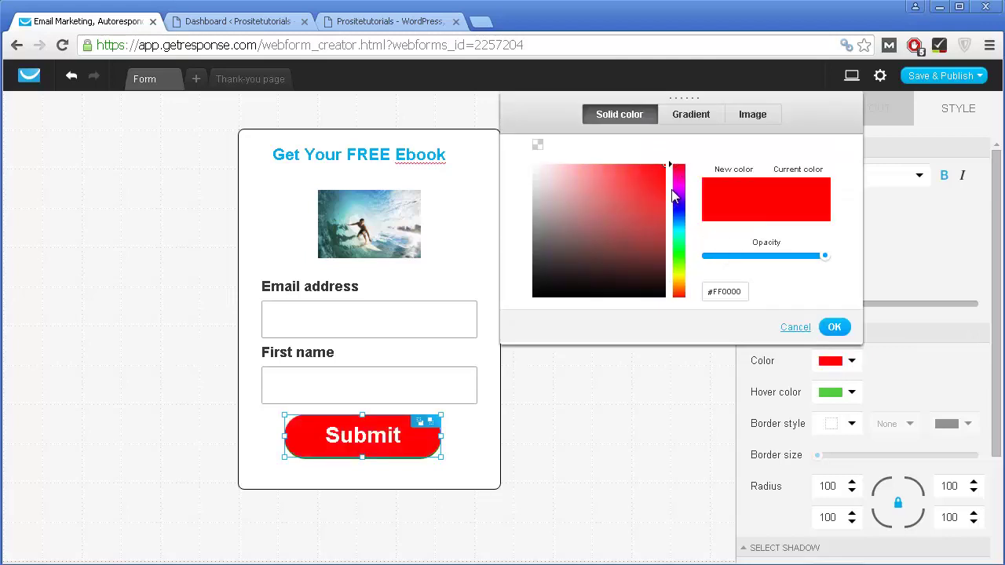
left_click(665, 194)
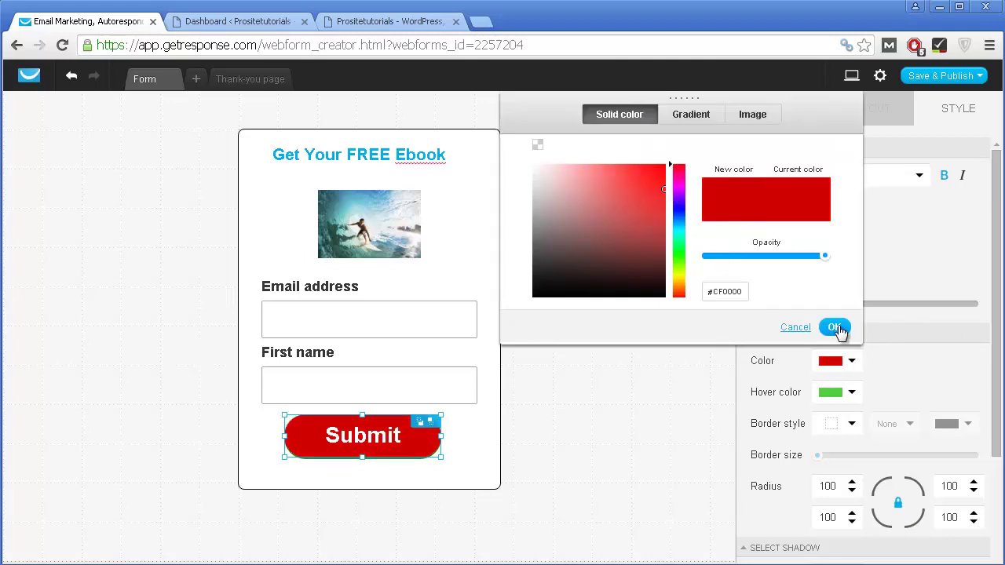
left_click(835, 330)
Step: Make the whole headline text black
double_click(321, 156)
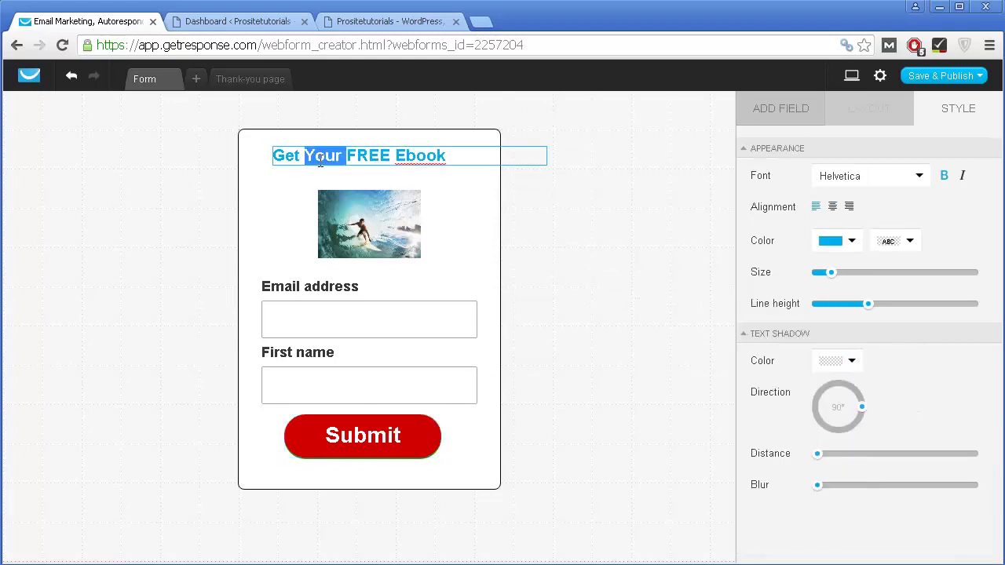
triple_click(320, 157)
left_click(829, 240)
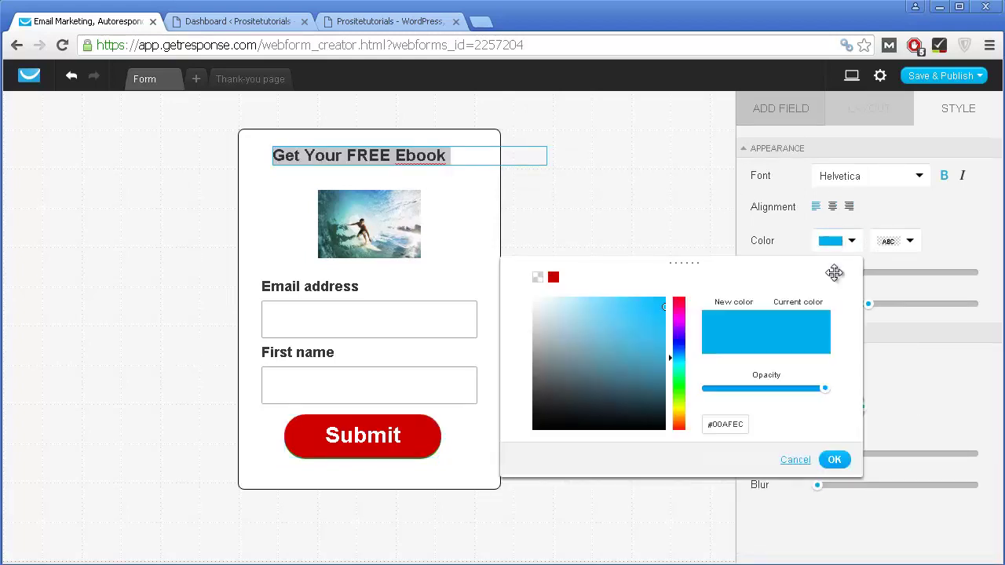
left_click_drag(634, 380, 501, 479)
left_click(685, 216)
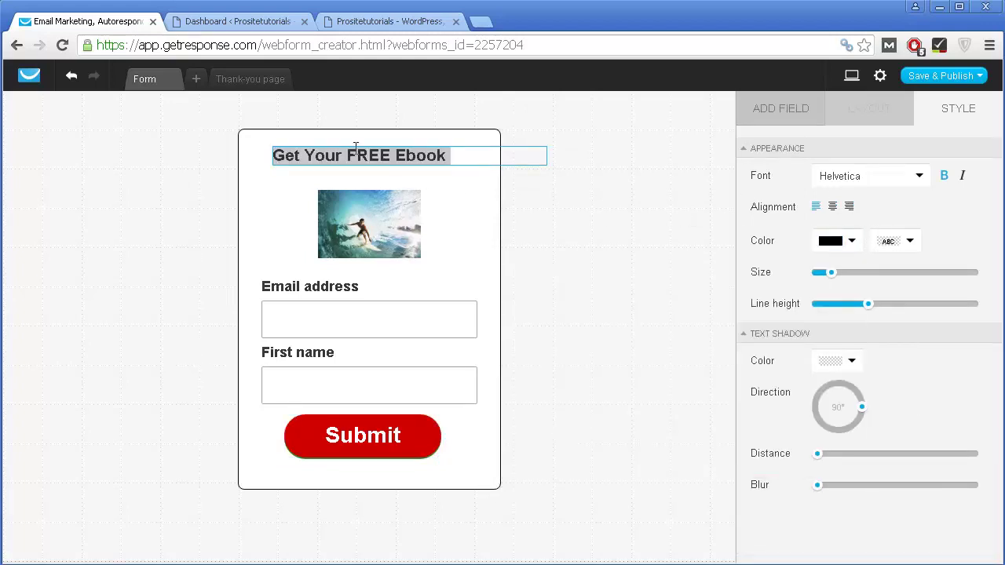
Step: Colour the word FREE in the headline red (#CD0000)
left_click_drag(346, 155, 396, 155)
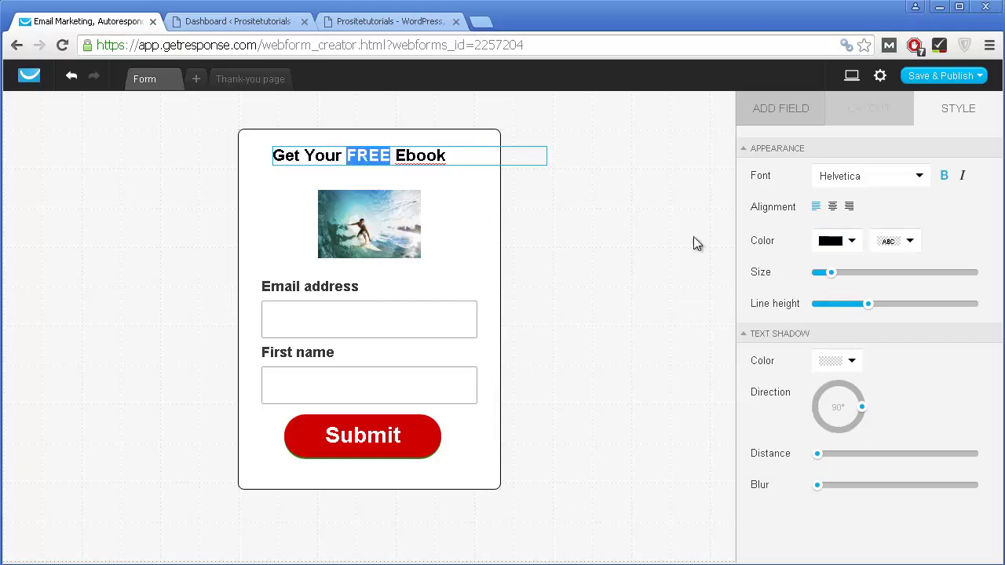
left_click(850, 243)
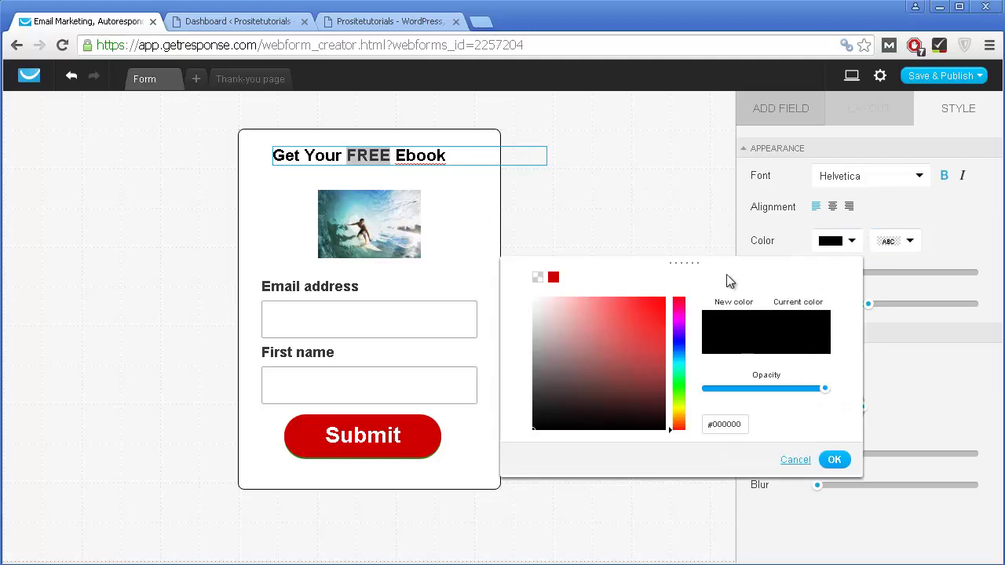
left_click_drag(621, 355, 689, 324)
left_click(835, 461)
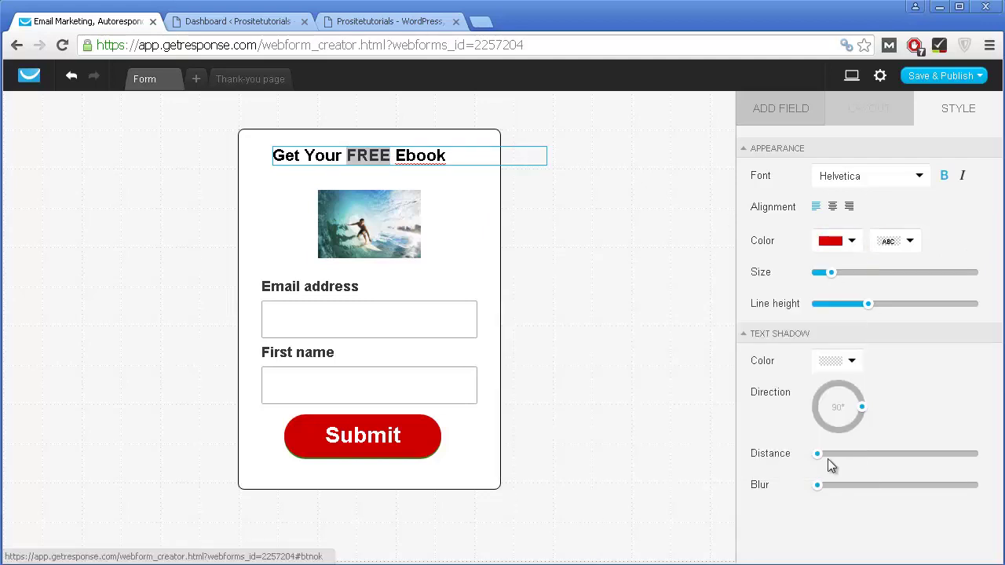
left_click(441, 153)
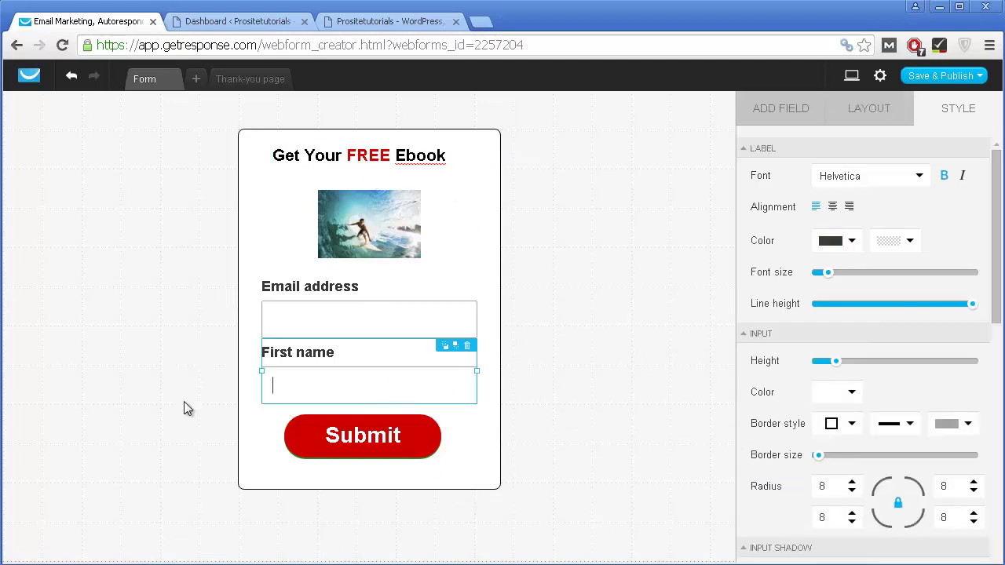
Step: Change the Submit button's Hover color from green to pure bright red
left_click(339, 445)
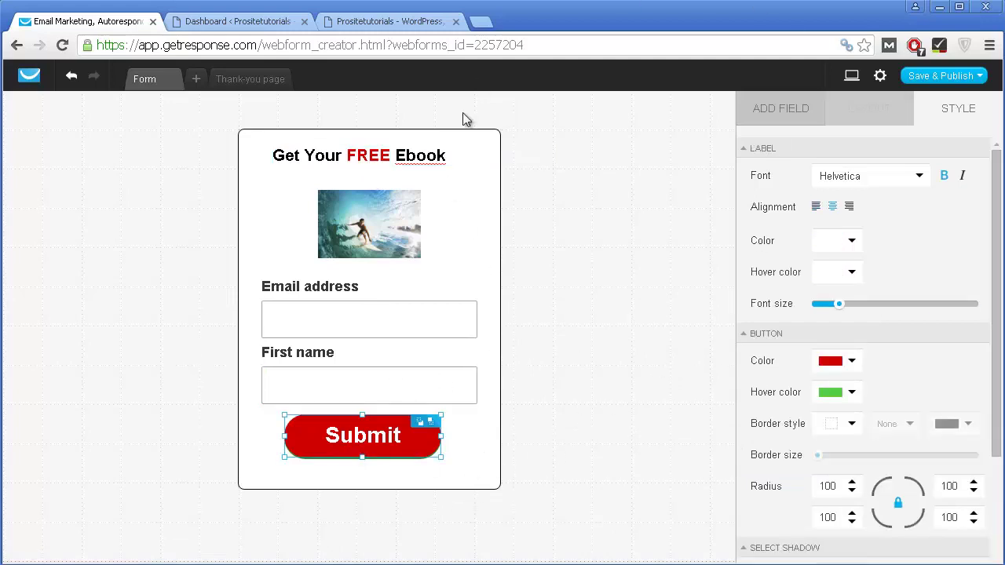
scroll(925, 431, "down", 2)
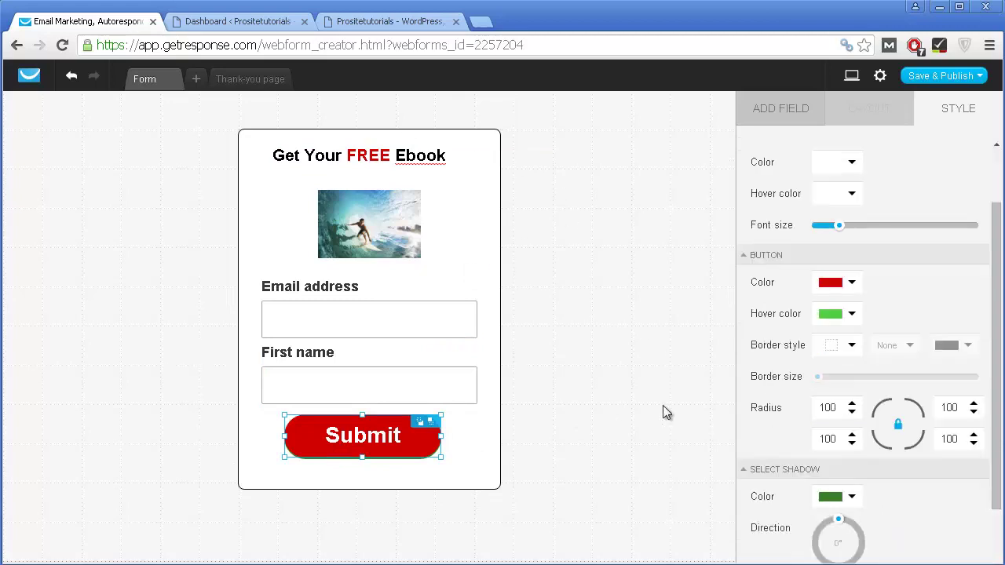
left_click(526, 469)
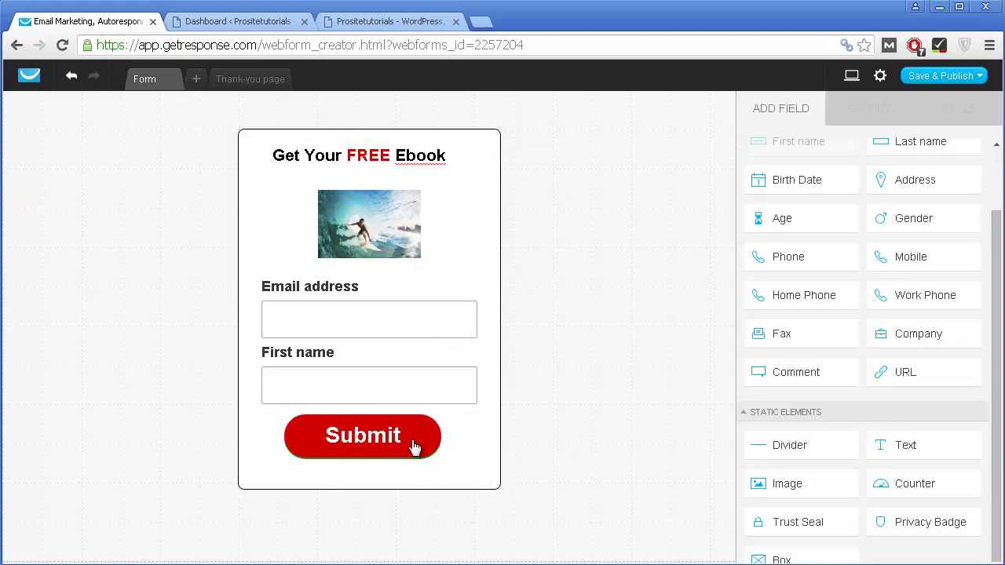
left_click(414, 446)
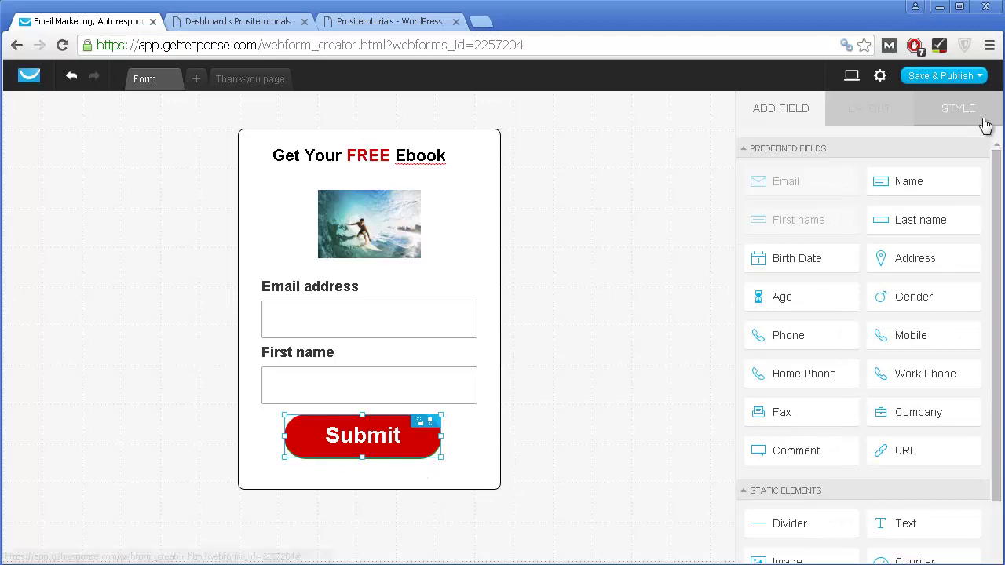
left_click(979, 121)
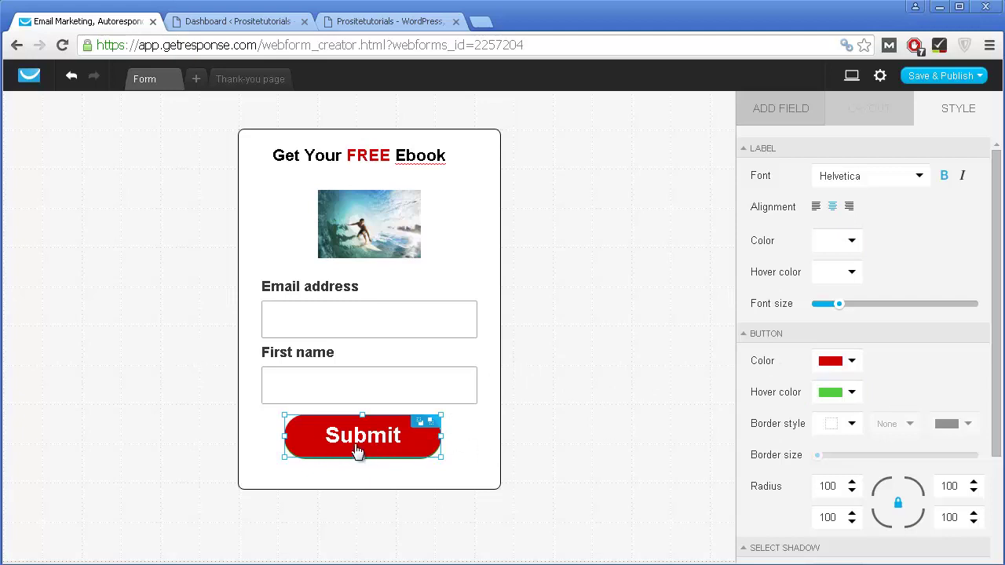
left_click(836, 391)
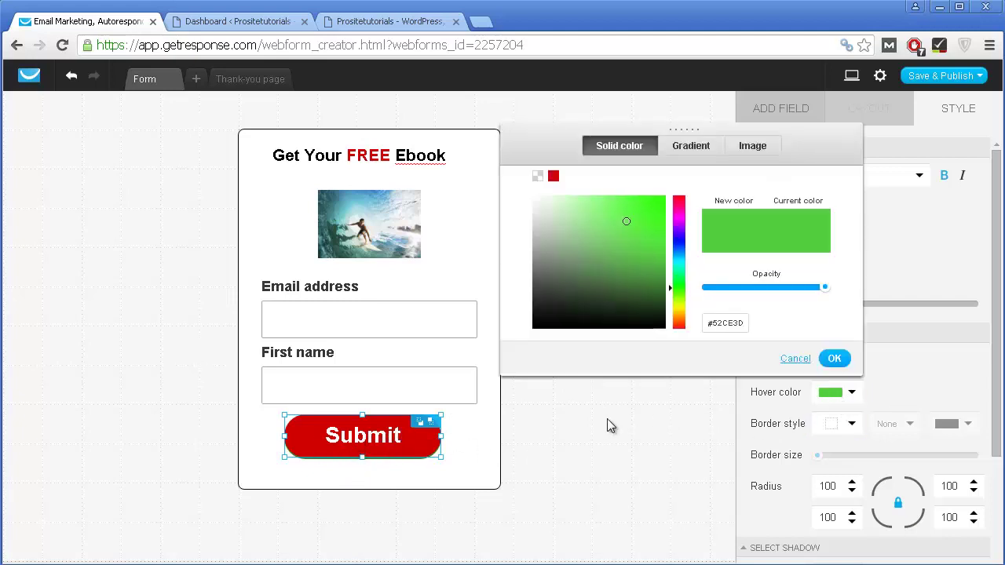
left_click_drag(678, 224, 675, 196)
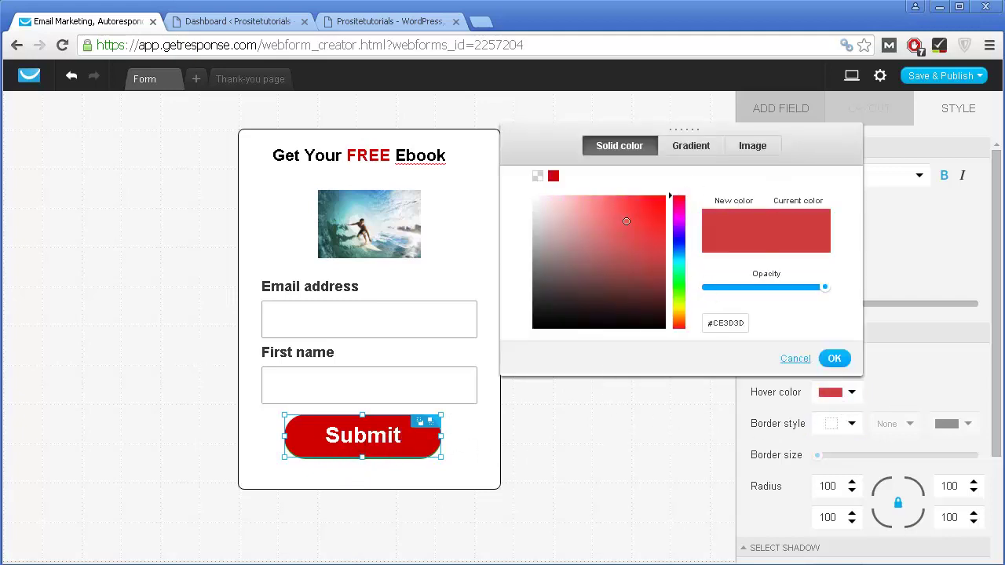
left_click_drag(626, 221, 702, 180)
left_click(834, 358)
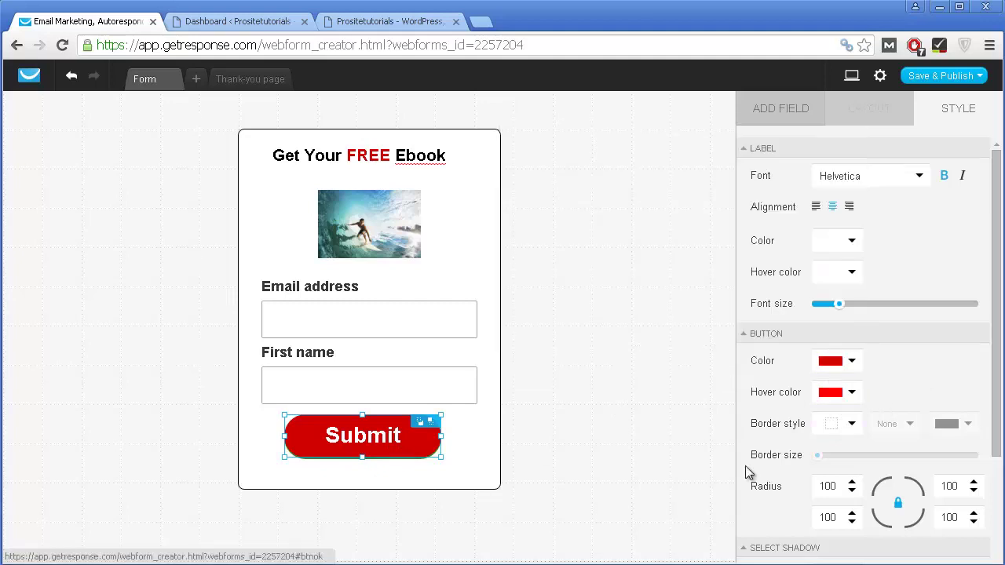
left_click(482, 392)
left_click(331, 448)
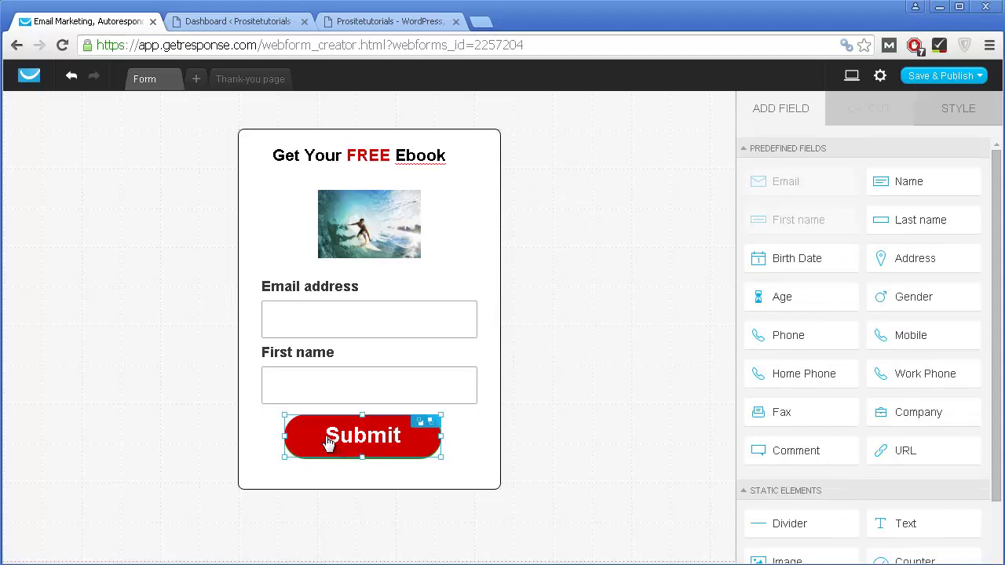
Step: Relabel the Submit button 'Get Your Ebook'
left_click(332, 446)
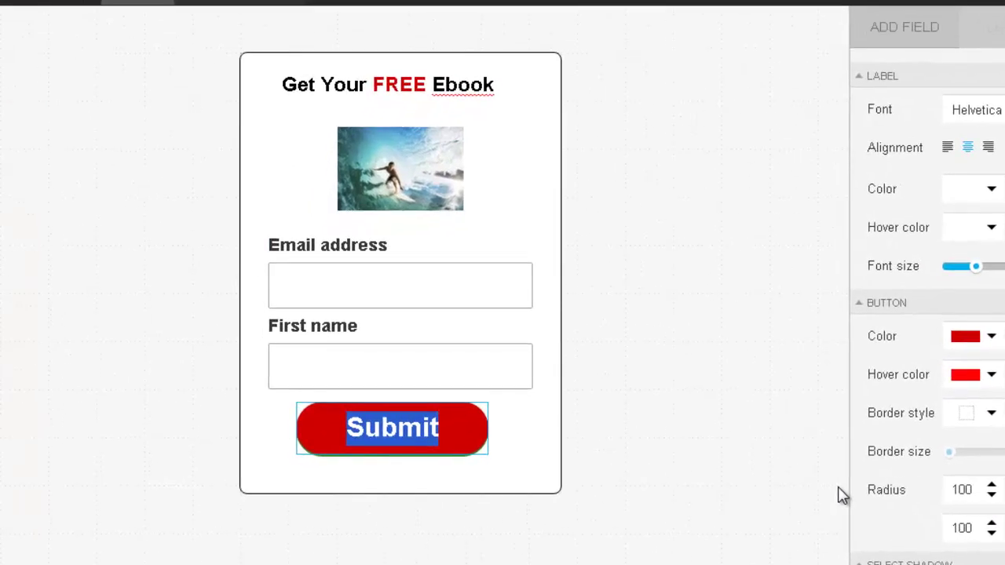
type("Get Your ")
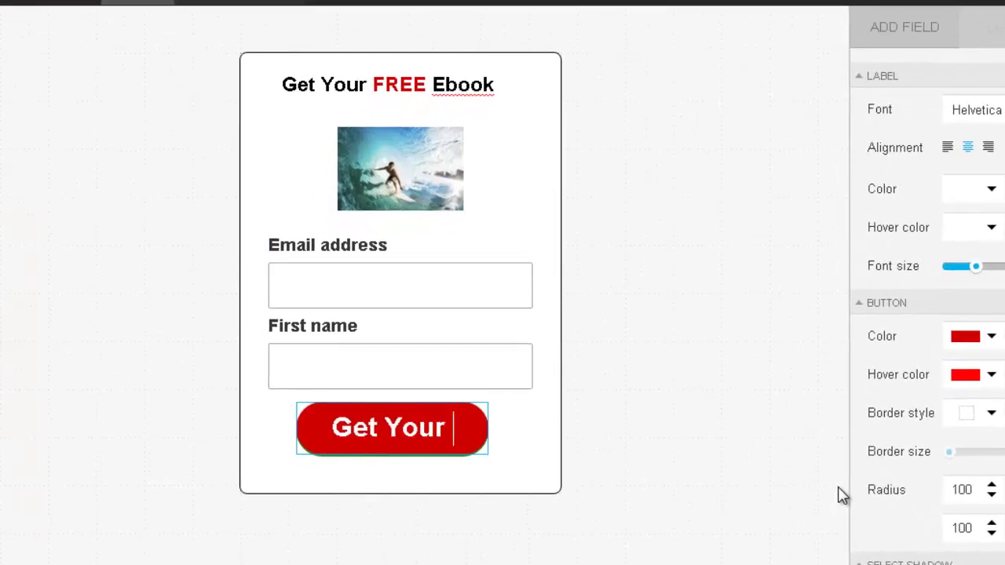
type("EBOOk")
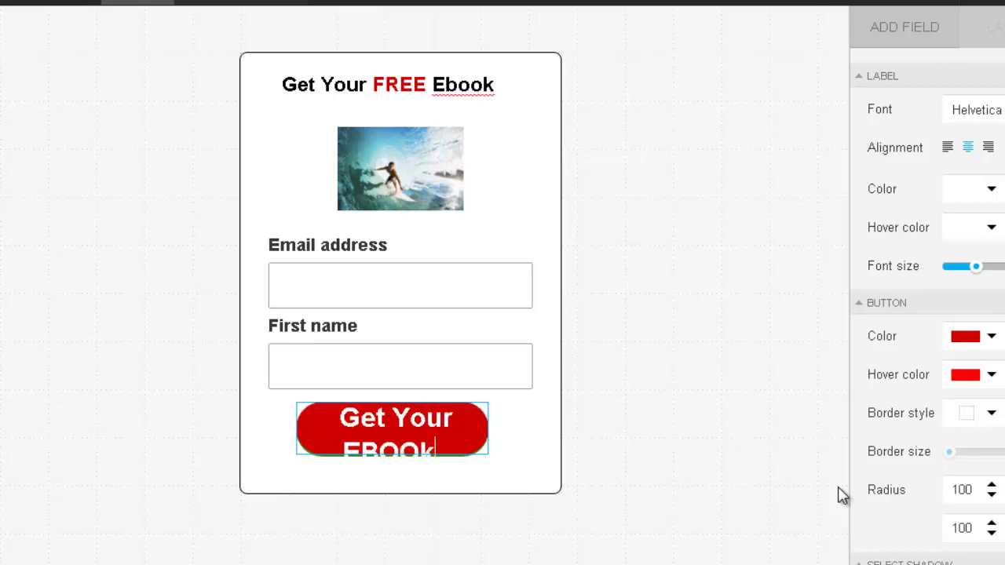
key("BackSpace")
key("BackSpace")
key("BackSpace")
key("BackSpace")
type("book")
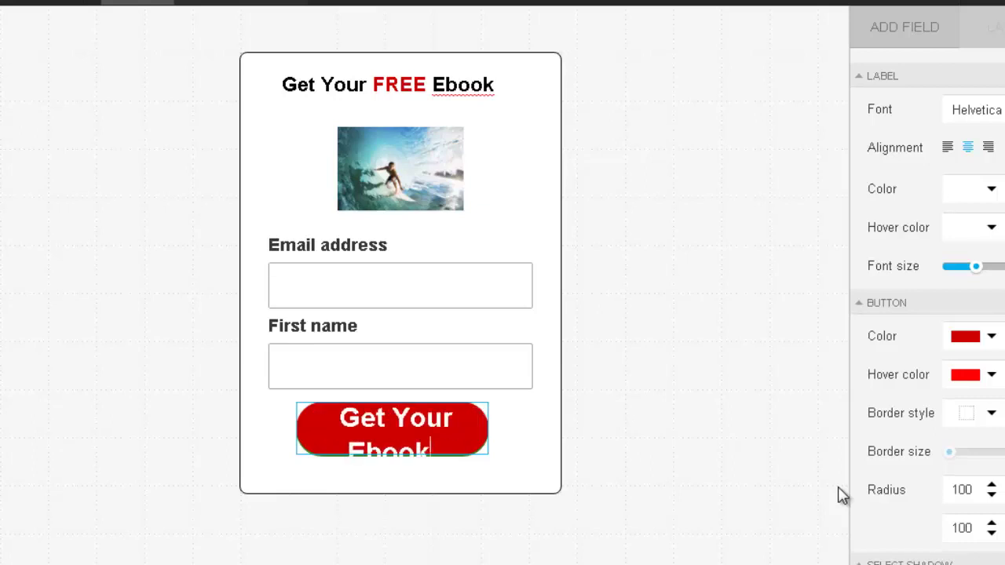
left_click(639, 389)
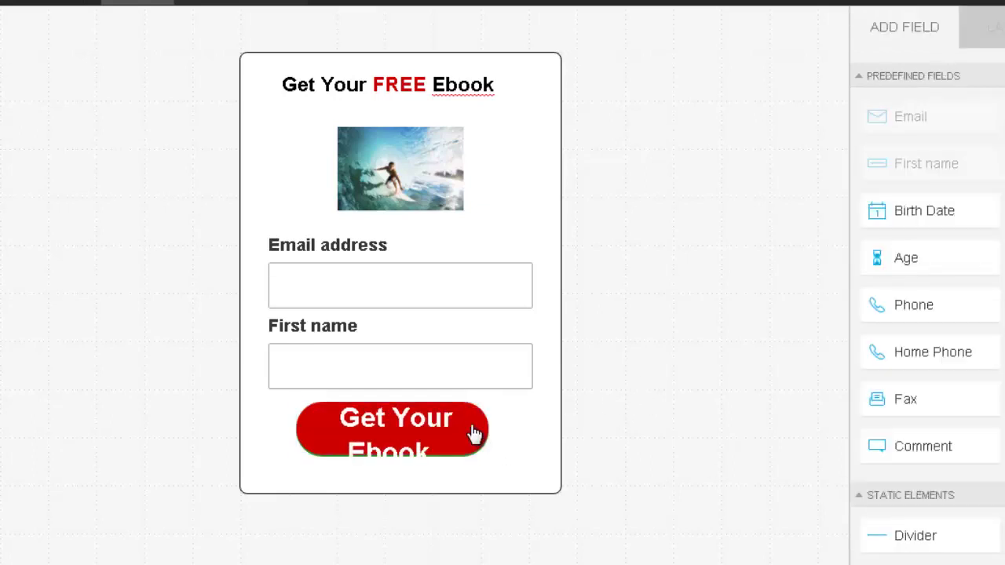
Step: Widen the Get Your Ebook button to fit one line and align it with the headline
left_click(465, 430)
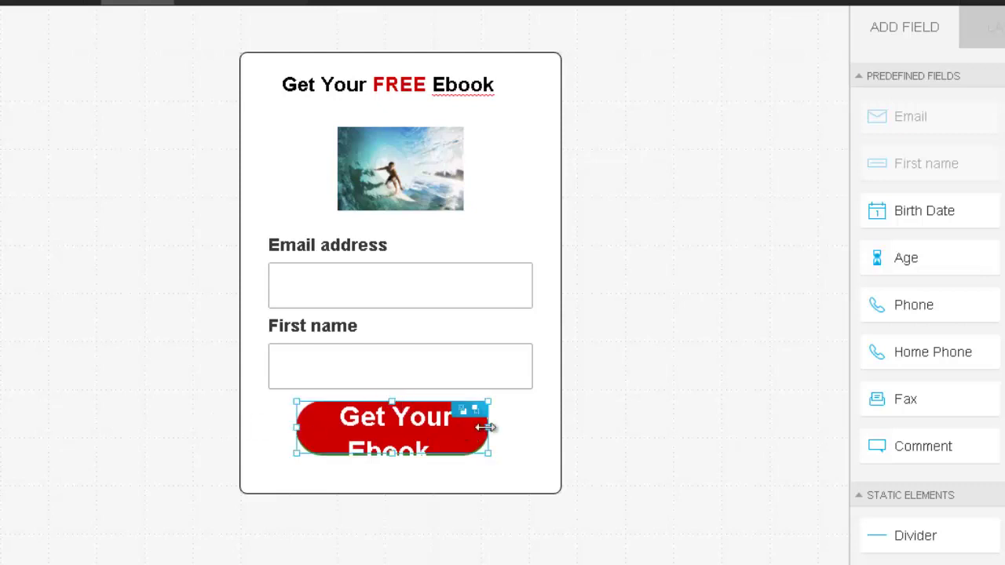
left_click_drag(487, 427, 532, 432)
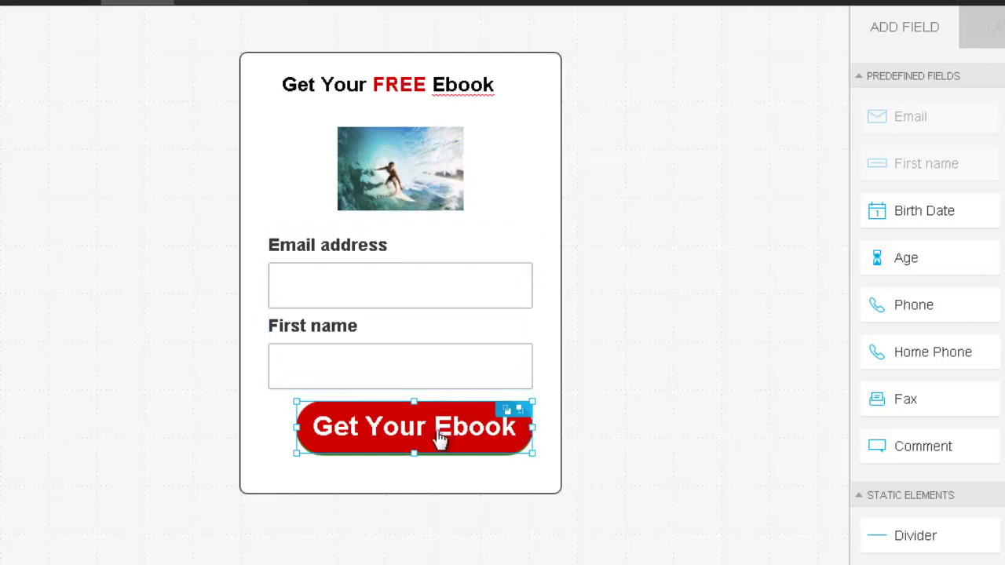
mouse_move(415, 447)
left_mouse_down()
mouse_move(415, 432)
mouse_move(416, 442)
mouse_move(422, 437)
mouse_move(411, 433)
left_mouse_up()
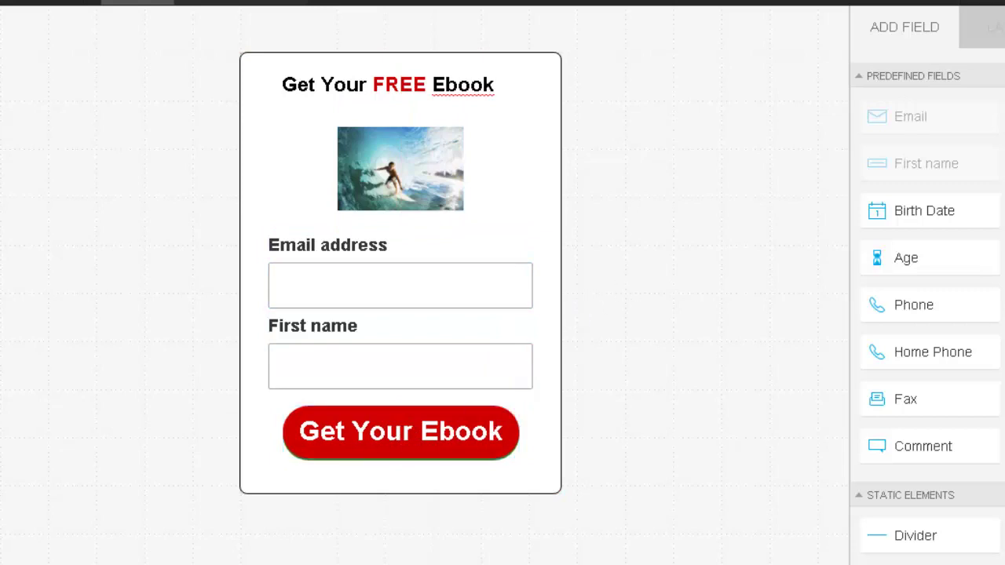
left_click(395, 168)
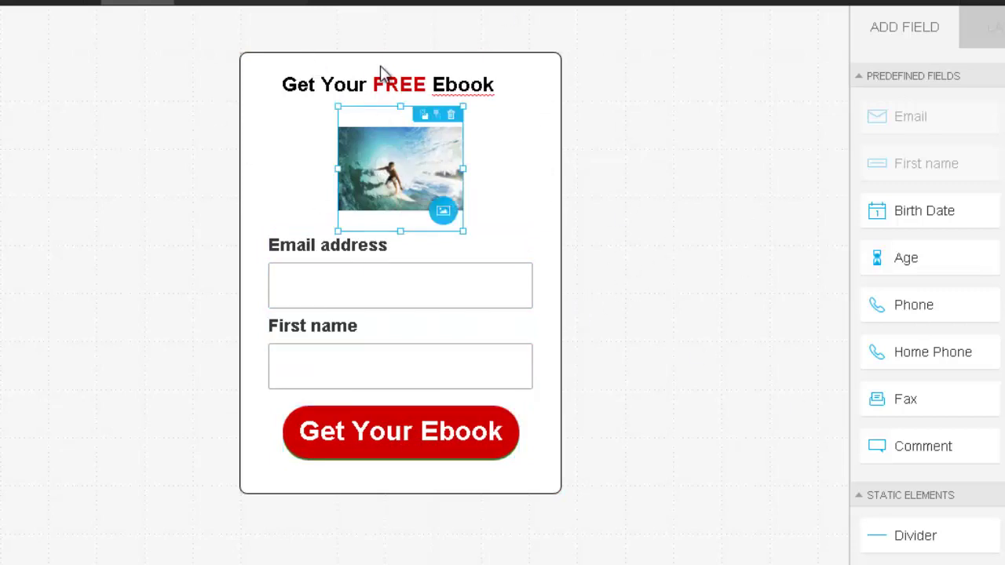
left_click(317, 78)
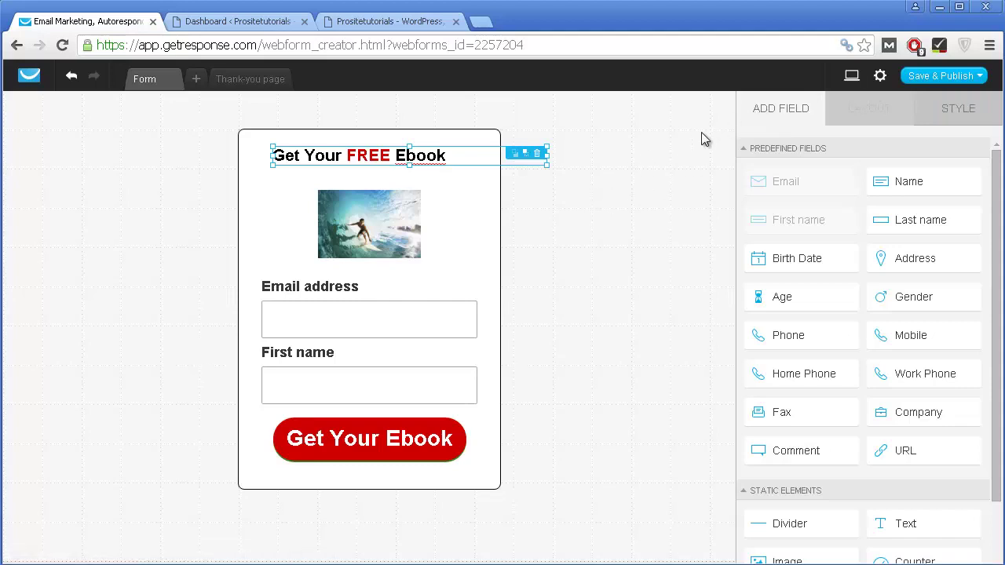
left_click(649, 166)
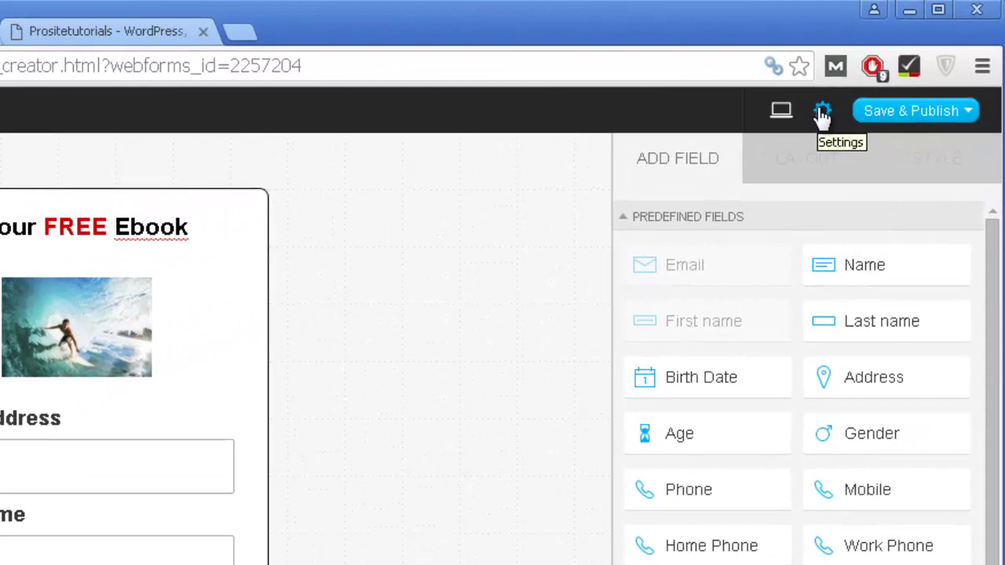
Step: In form settings, rename the form 'Sidebar PST' and assign it to test_campaign658
left_click(821, 112)
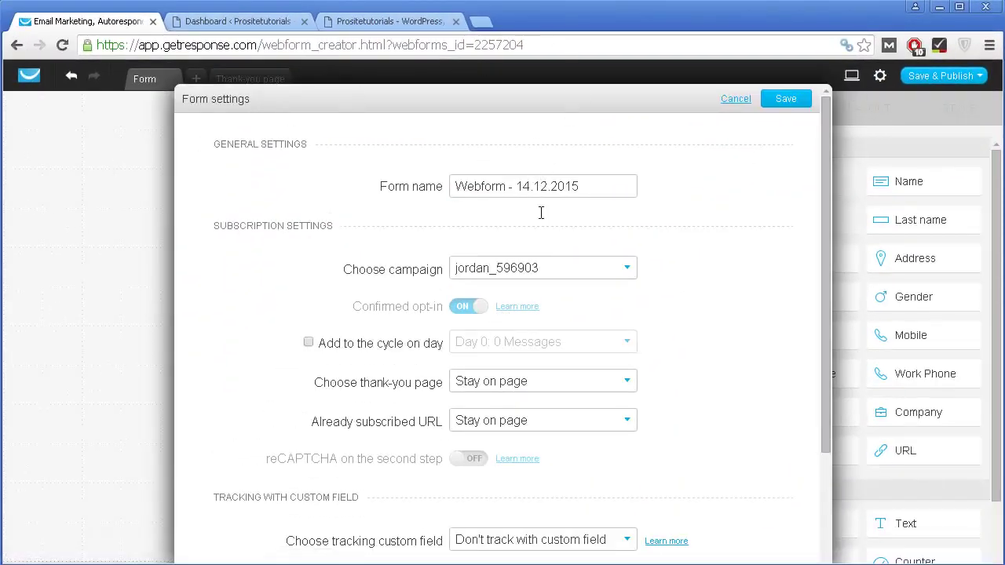
left_click_drag(593, 186, 330, 193)
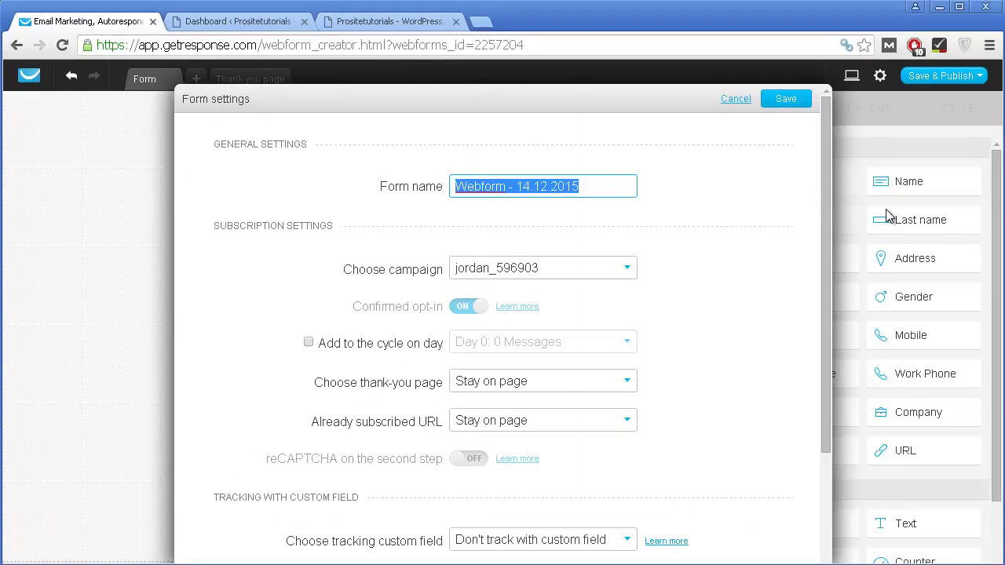
type("Sidebar PST")
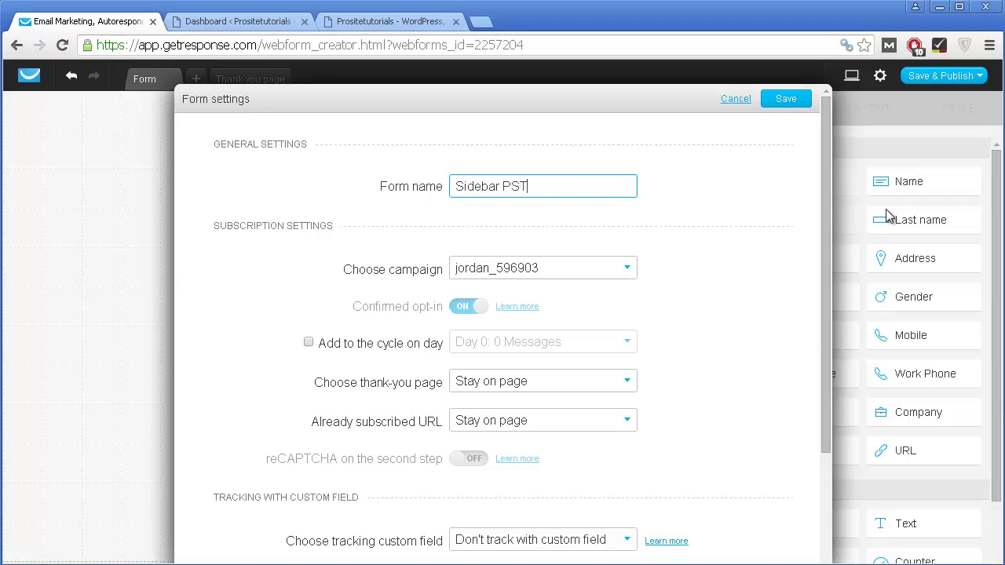
left_click(574, 269)
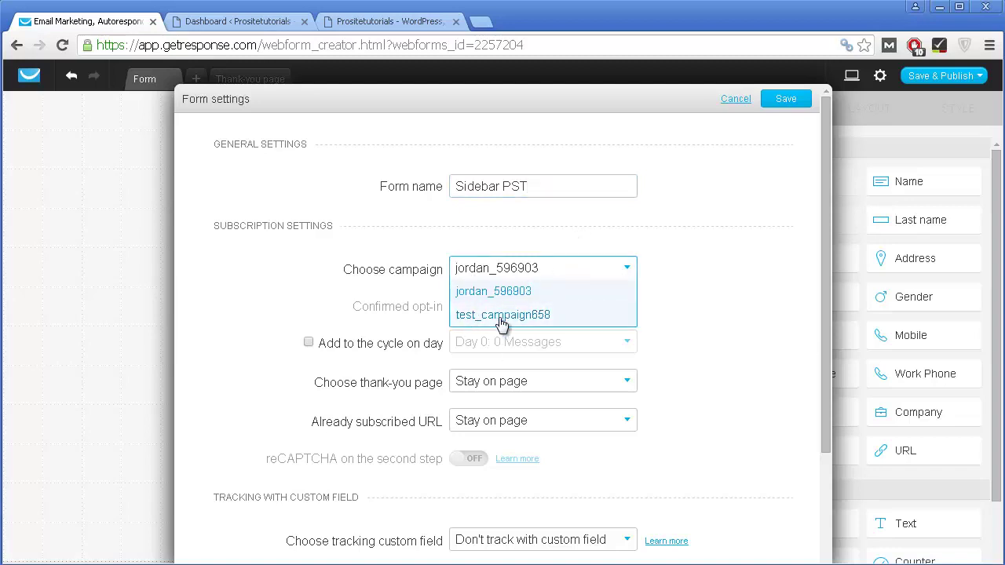
left_click(500, 318)
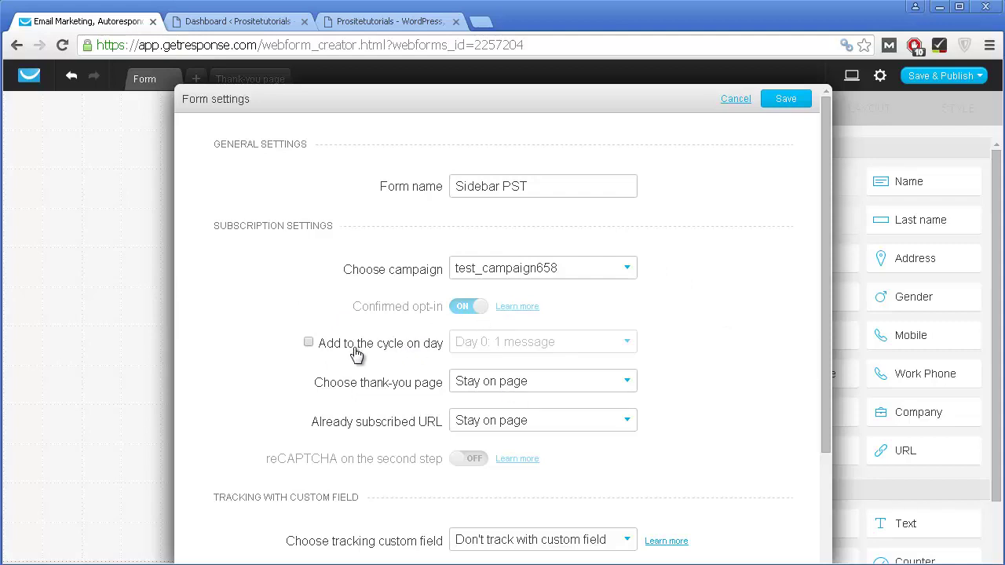
Step: Enable adding subscribers to the autoresponder cycle on Day 0: 1 message
scroll(527, 365, "down", 1)
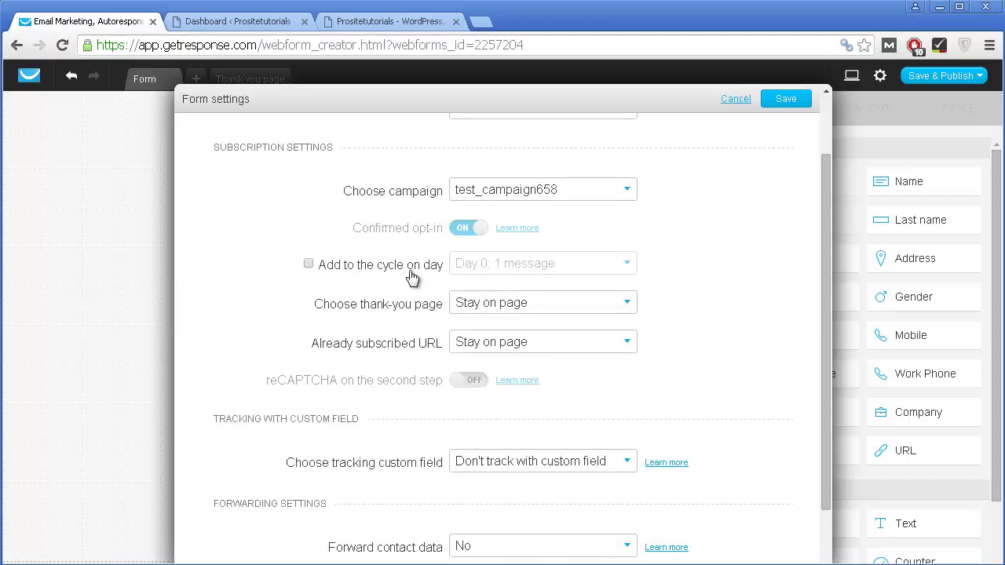
scroll(384, 287, "down", 1)
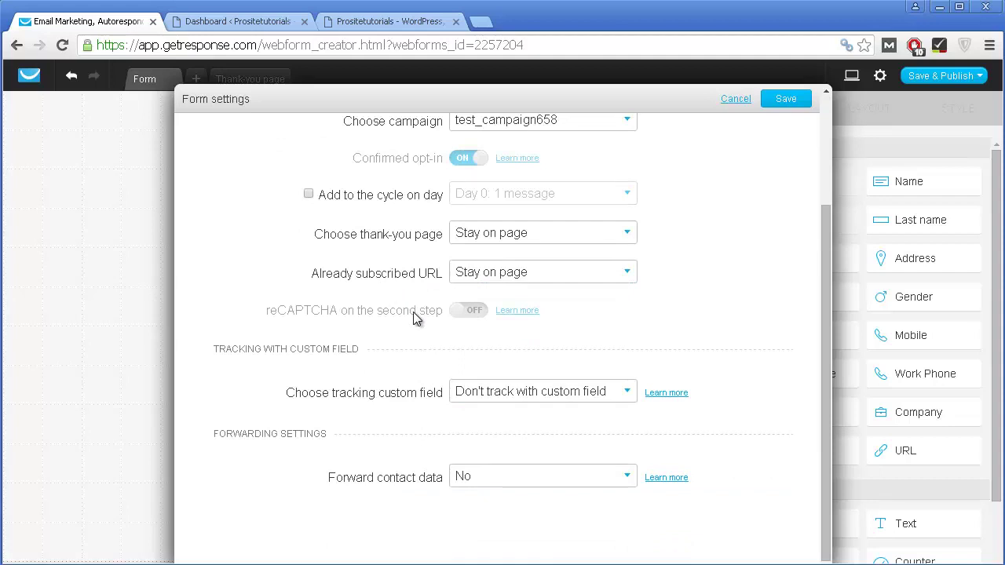
scroll(415, 316, "up", 2)
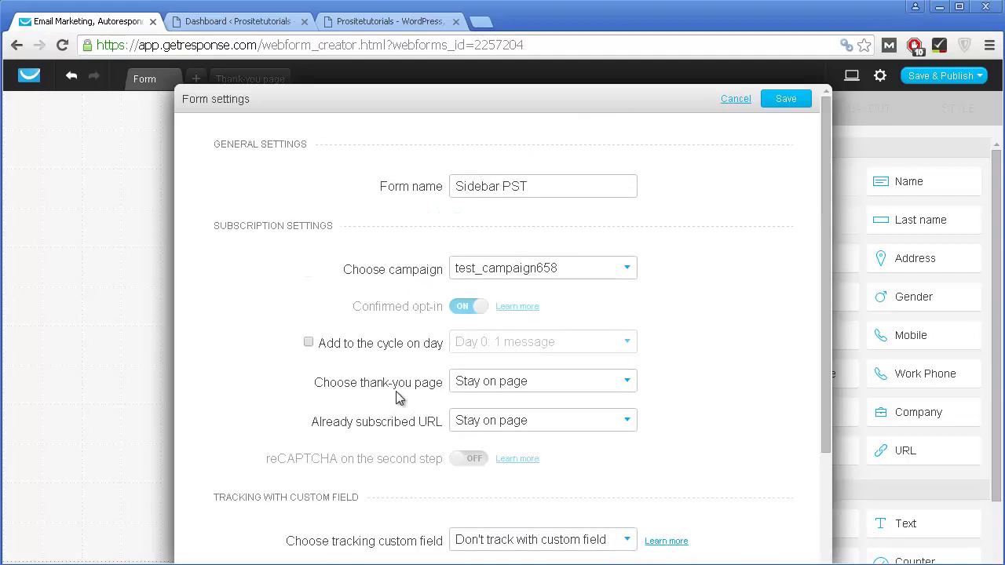
left_click(417, 349)
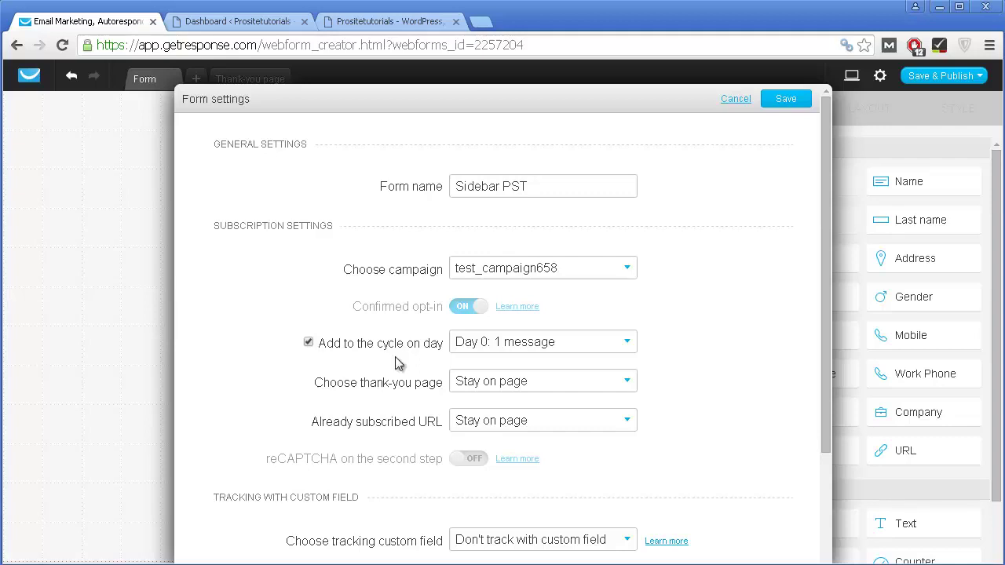
left_click(493, 350)
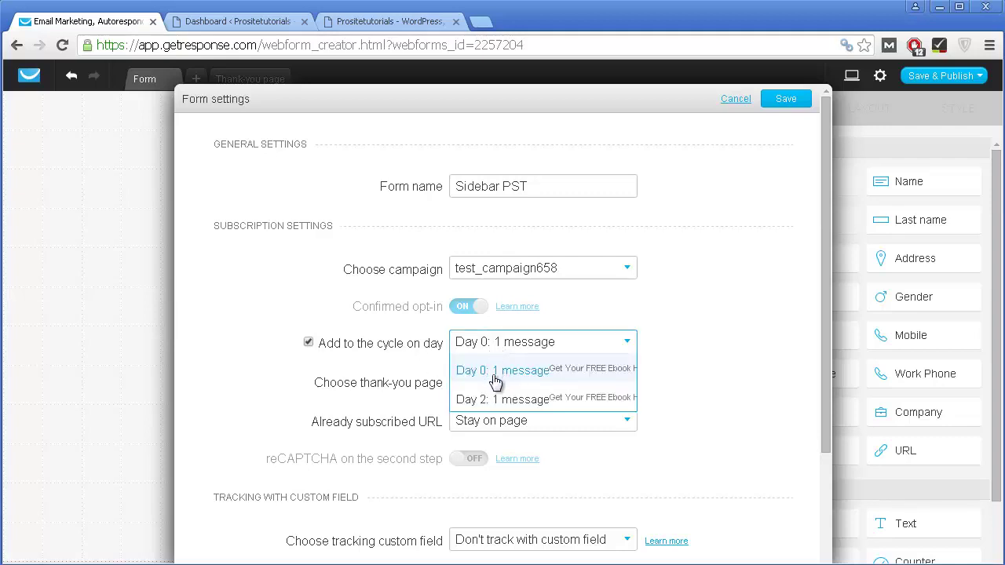
left_click(498, 375)
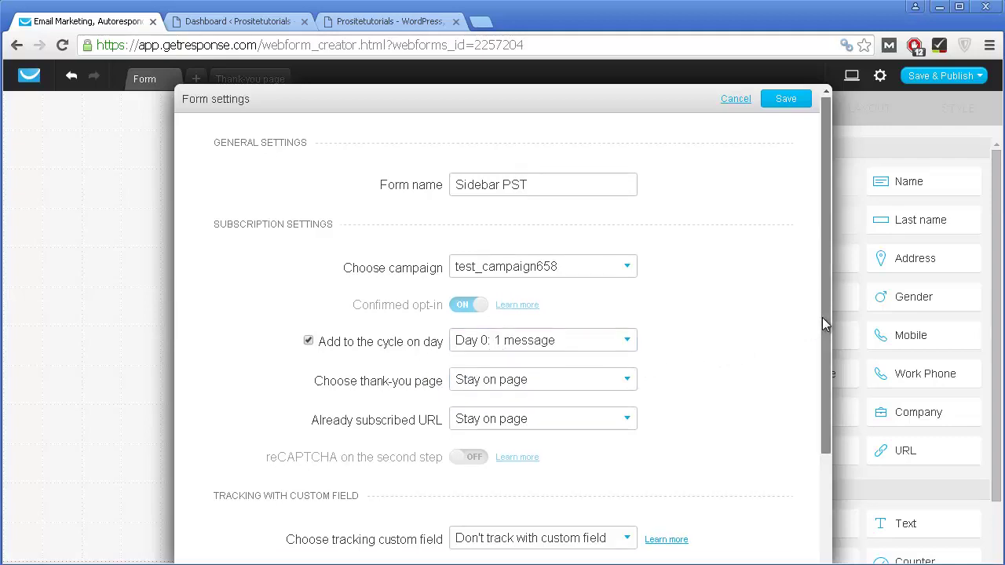
Step: Set the form's thank-you page to Custom, then switch to the WordPress Dashboard tab
left_click_drag(822, 317, 819, 366)
left_click(537, 325)
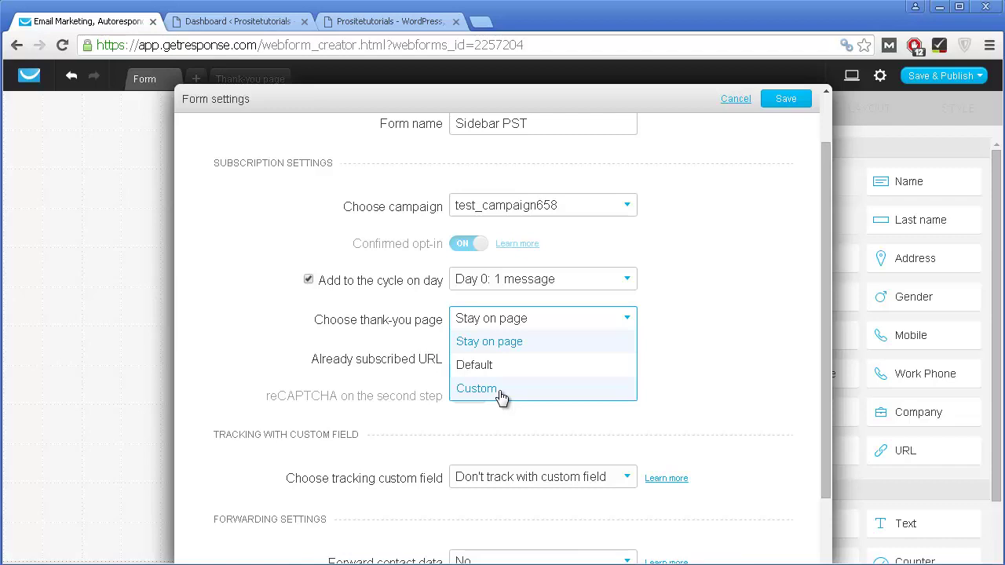
left_click(501, 392)
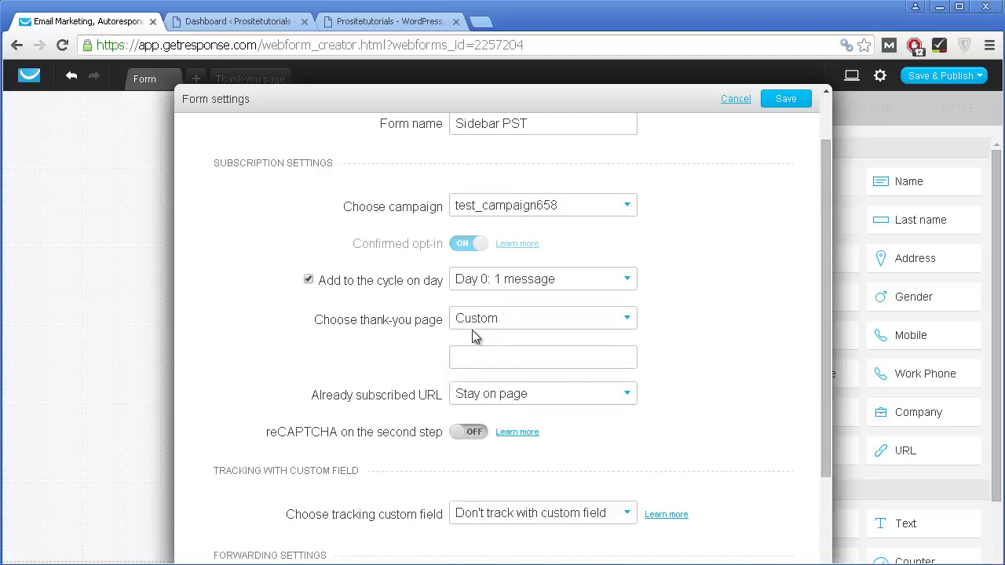
left_click(266, 22)
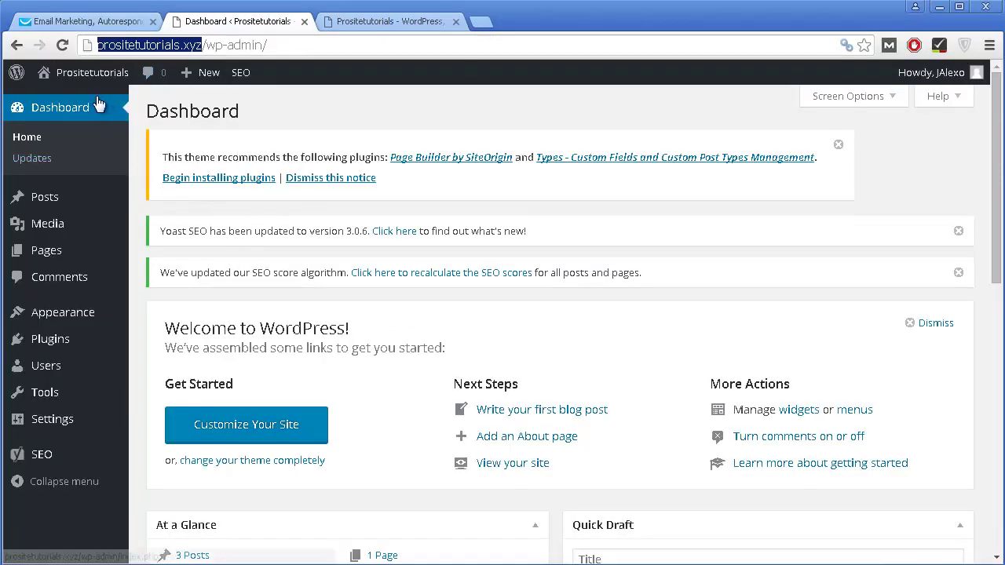
Step: Create a new WordPress page titled 'Thank You'
mouse_move(66, 265)
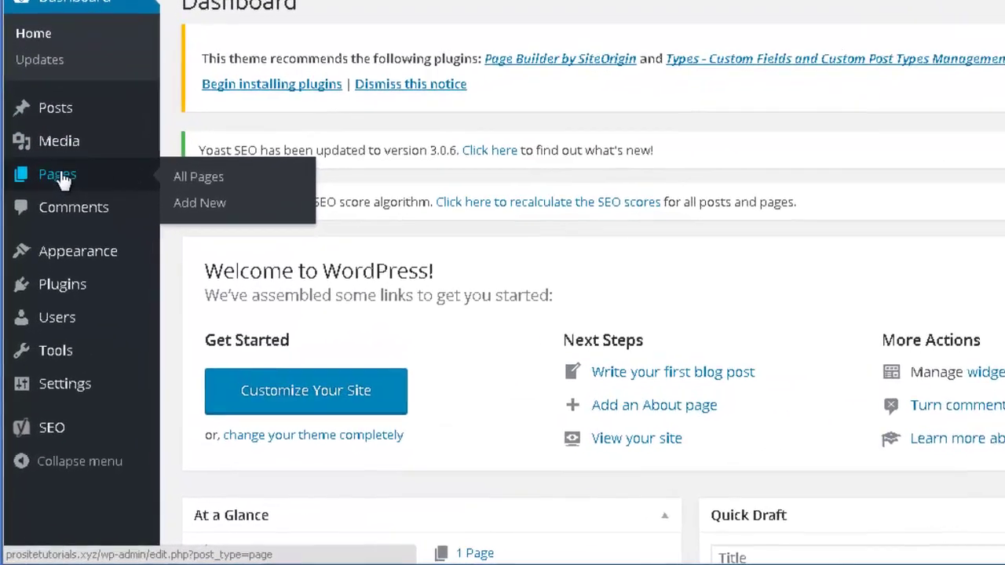
left_click(202, 196)
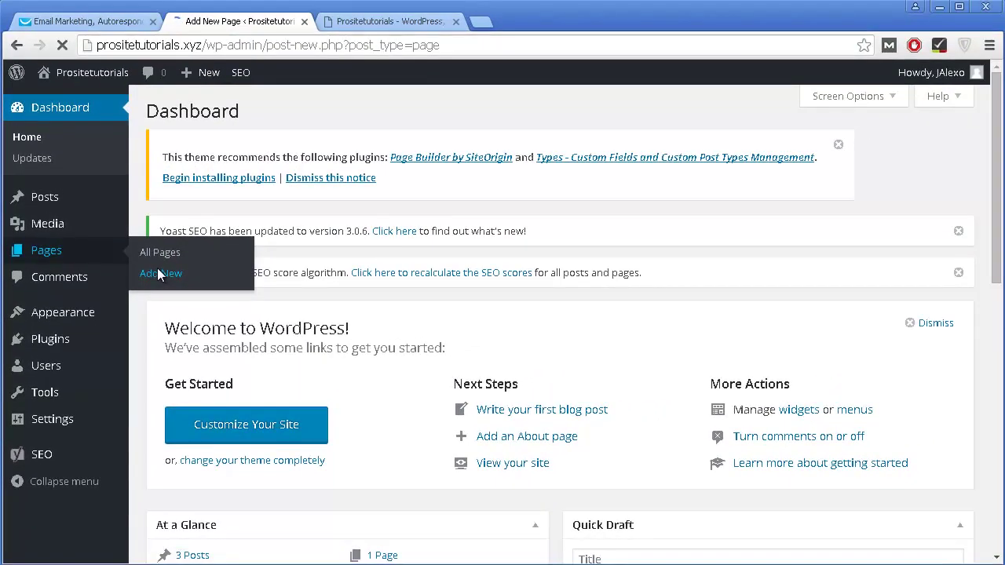
scroll(327, 229, "down", 2)
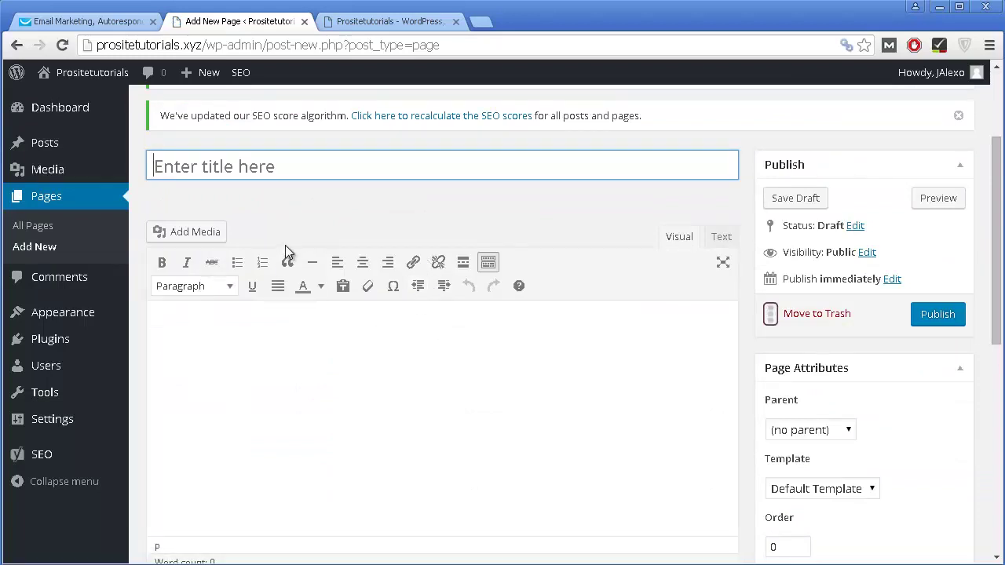
left_click(388, 397)
left_click(388, 168)
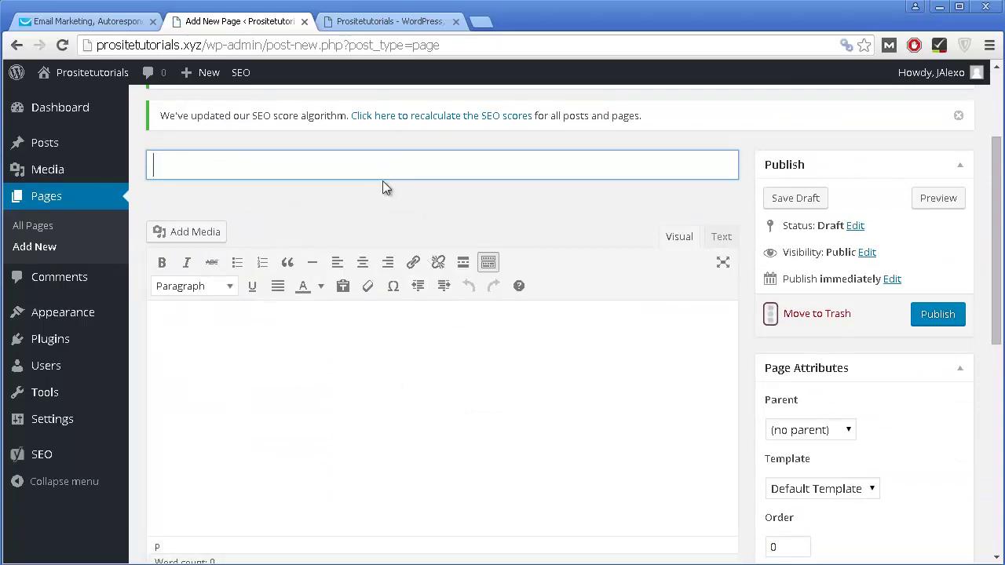
type("Thanks Yoyu")
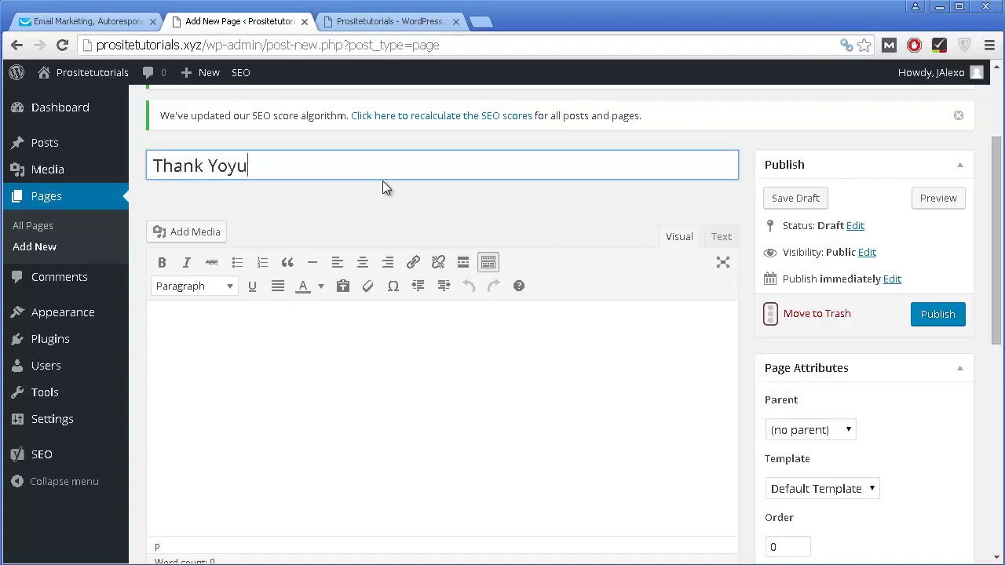
key("BackSpace")
key("BackSpace")
type("u")
Step: Write 'Instruction' in the page body and start a new line
left_click(347, 350)
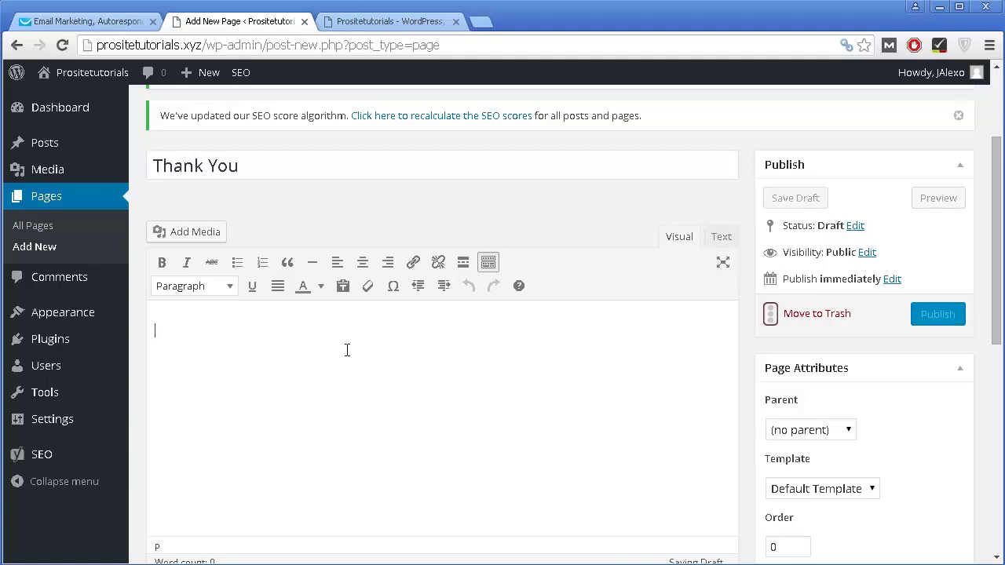
type("Instruction")
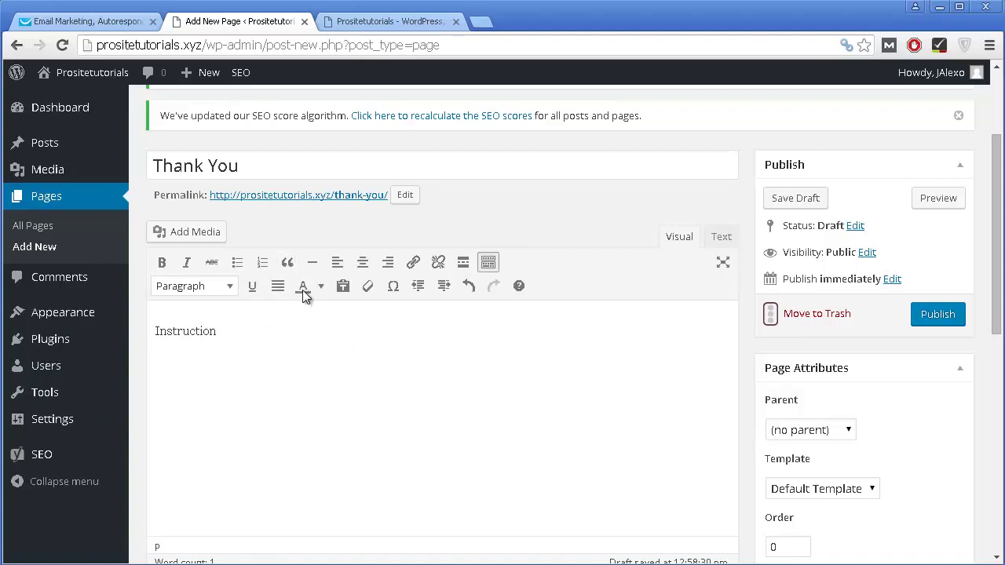
scroll(301, 258, "down", 1)
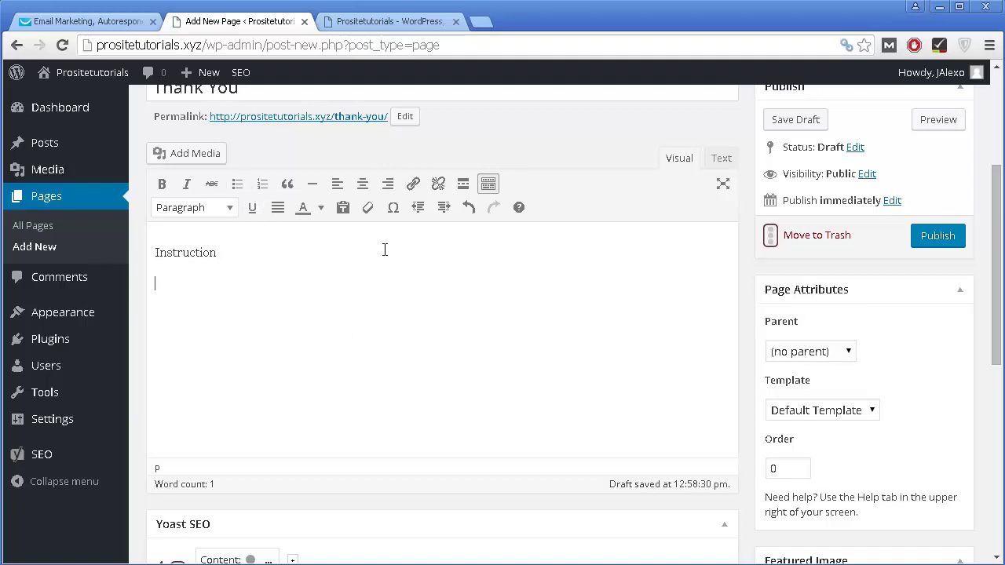
key("Return")
Step: Publish the Thank You page and select its /thank-you/ permalink to copy
scroll(864, 236, "up", 2)
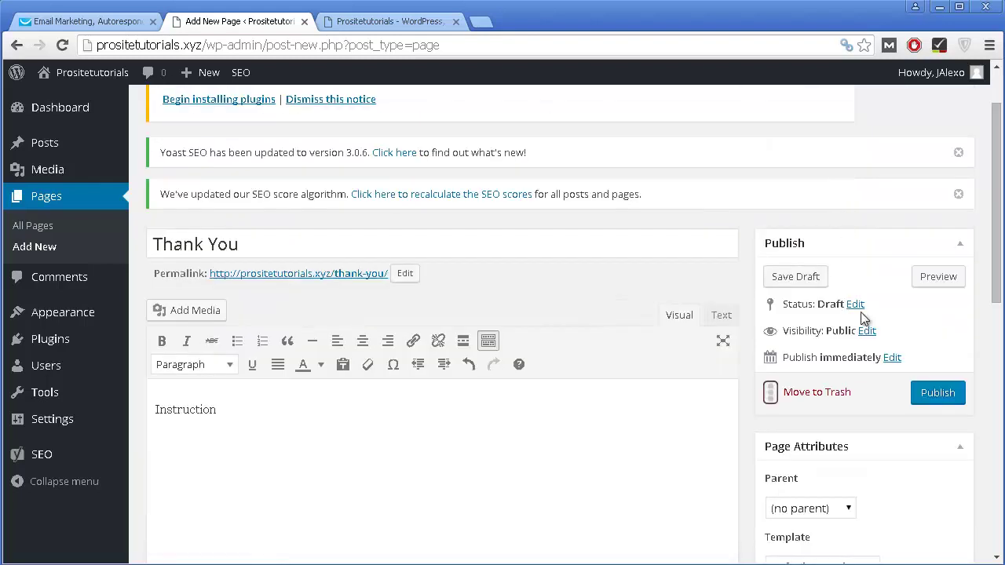
left_click(956, 395)
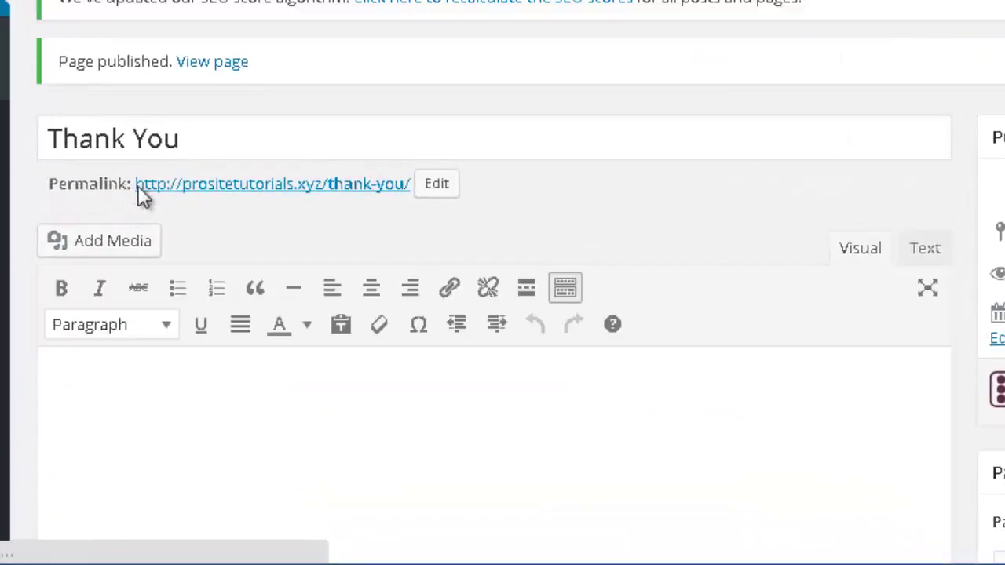
left_click_drag(134, 183, 415, 188)
key("ctrl+c")
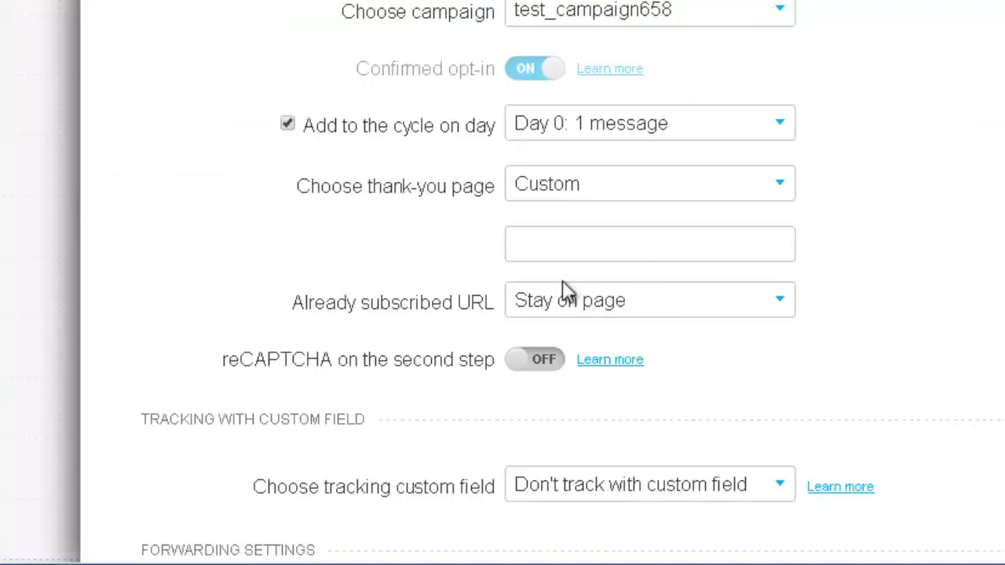
Step: Paste the copied permalink into the custom thank-you URL field
scroll(612, 209, "down", 2)
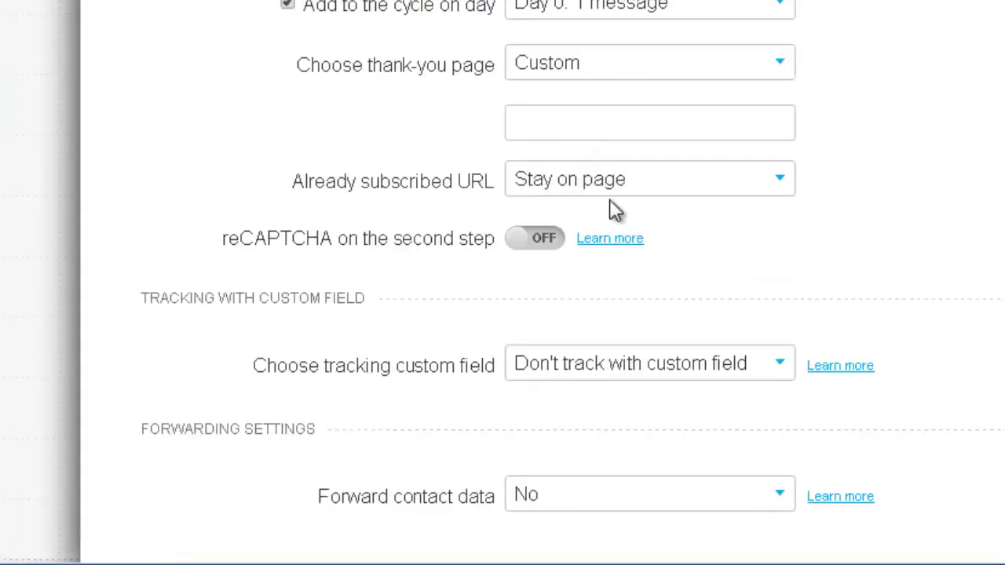
left_click(543, 120)
key("ctrl+v")
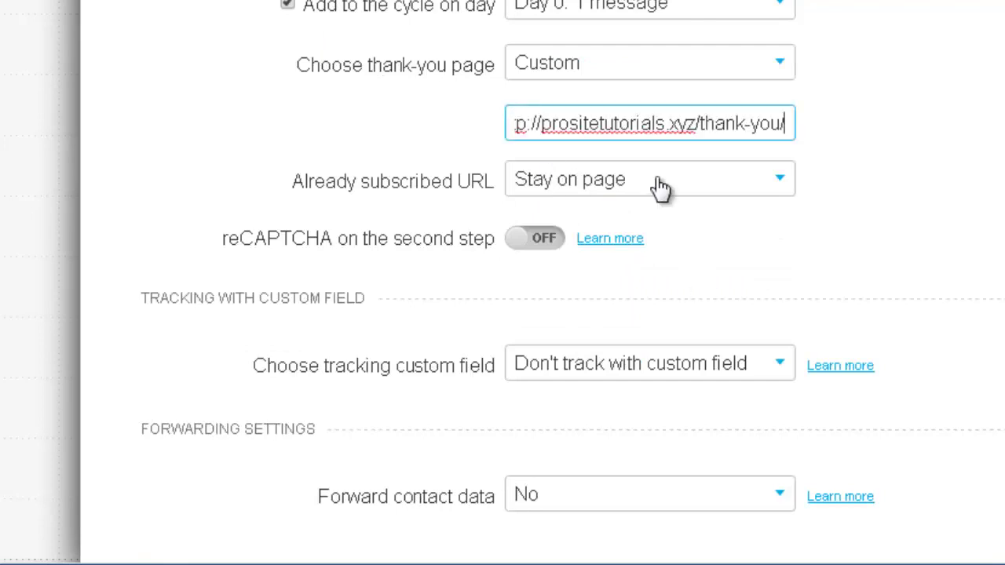
left_click_drag(664, 123, 476, 143)
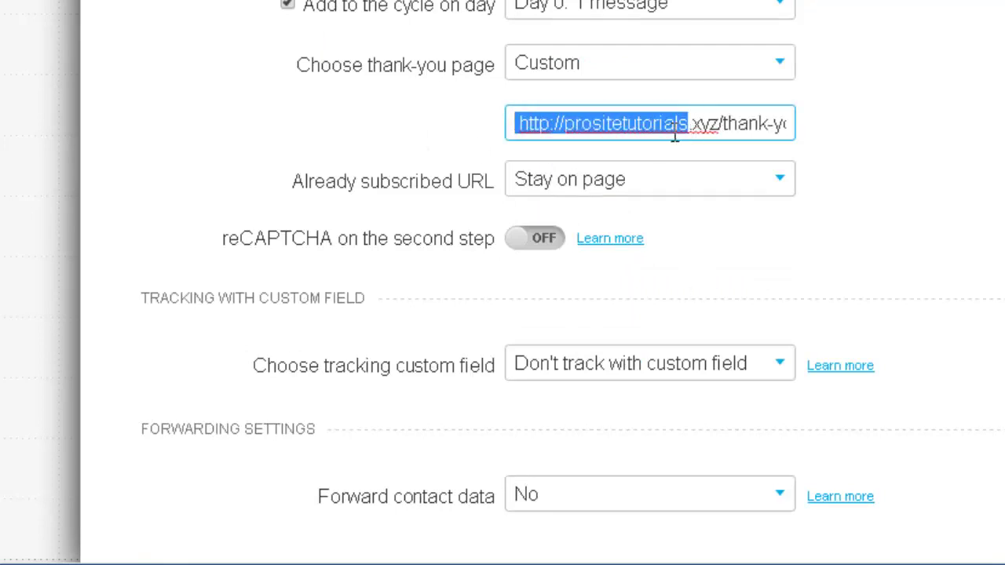
scroll(738, 286, "down", 1)
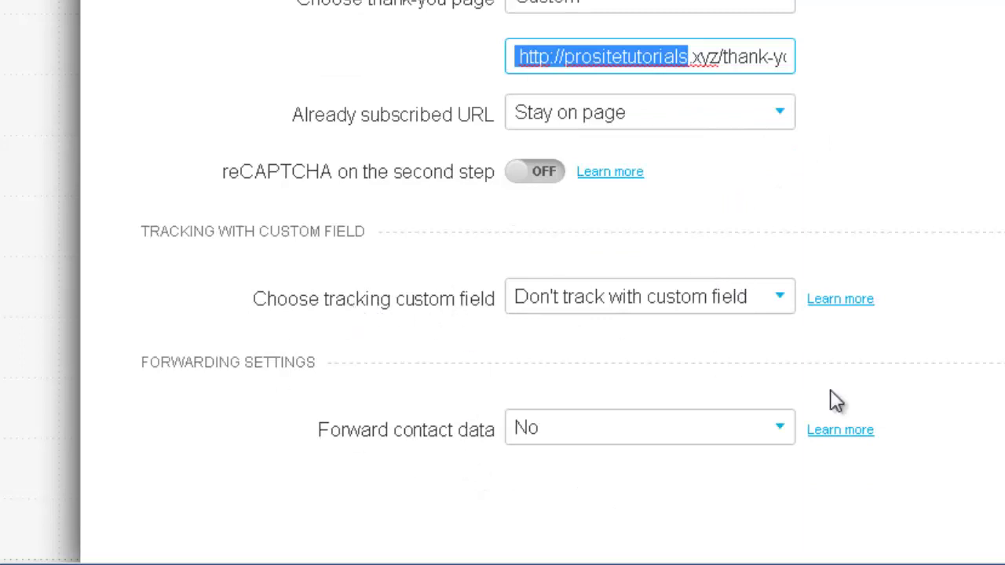
key("Tab")
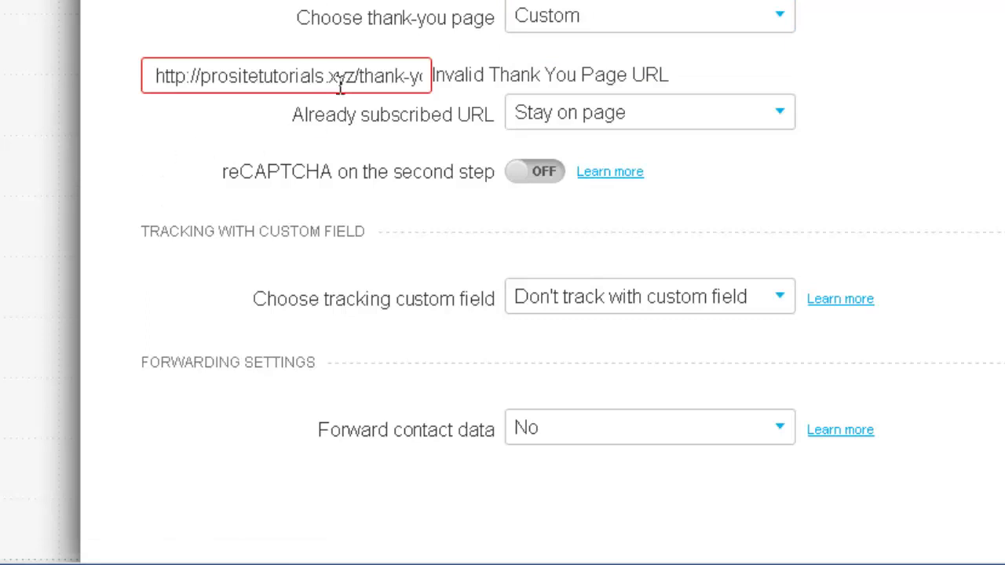
Step: Strip the query string from the Thank You page's browser address and copy the clean URL
left_click_drag(345, 76, 478, 81)
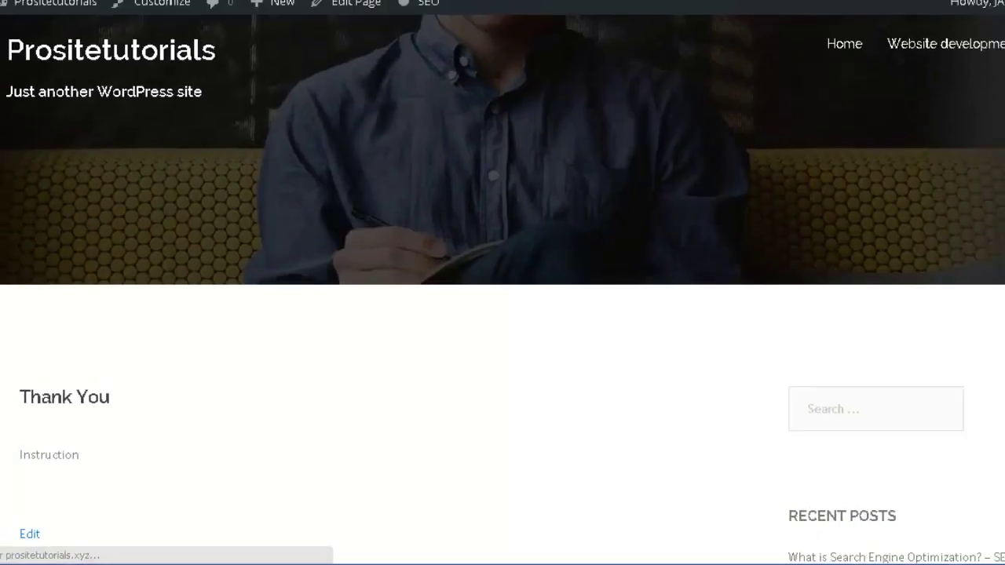
left_click_drag(664, 45, 262, 44)
key("BackSpace")
key("Return")
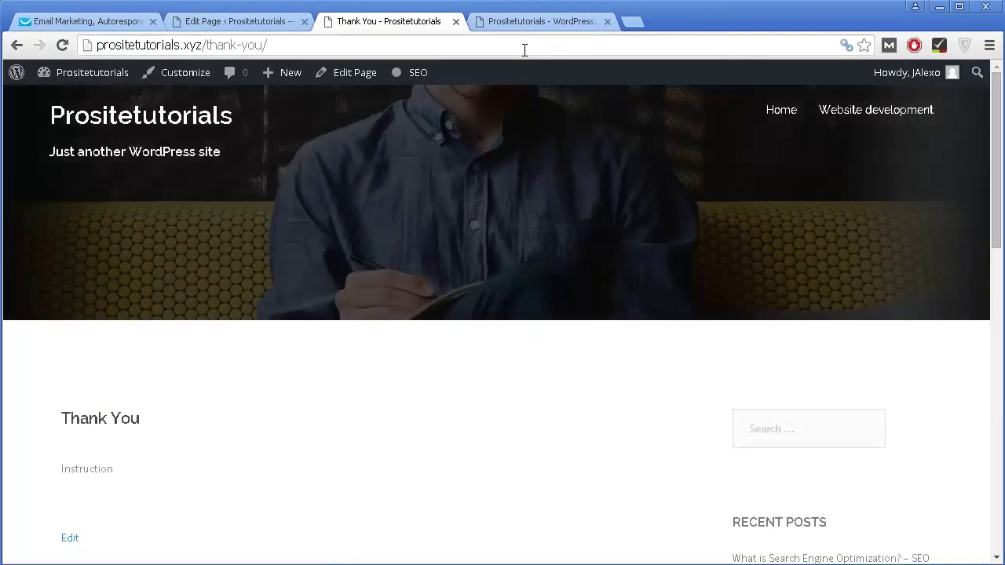
left_click(479, 46)
key("ctrl+c")
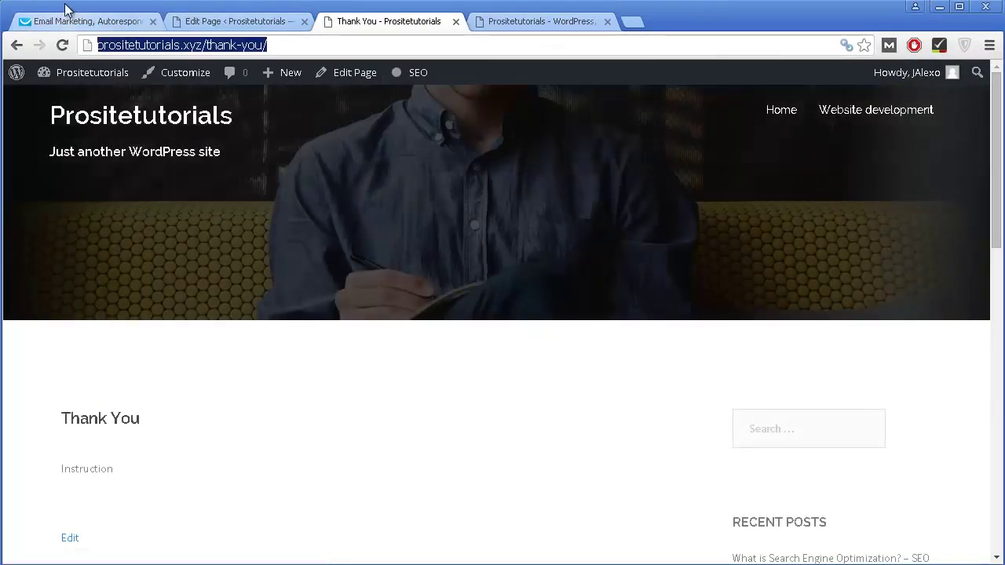
left_click(67, 11)
key("ctrl+v")
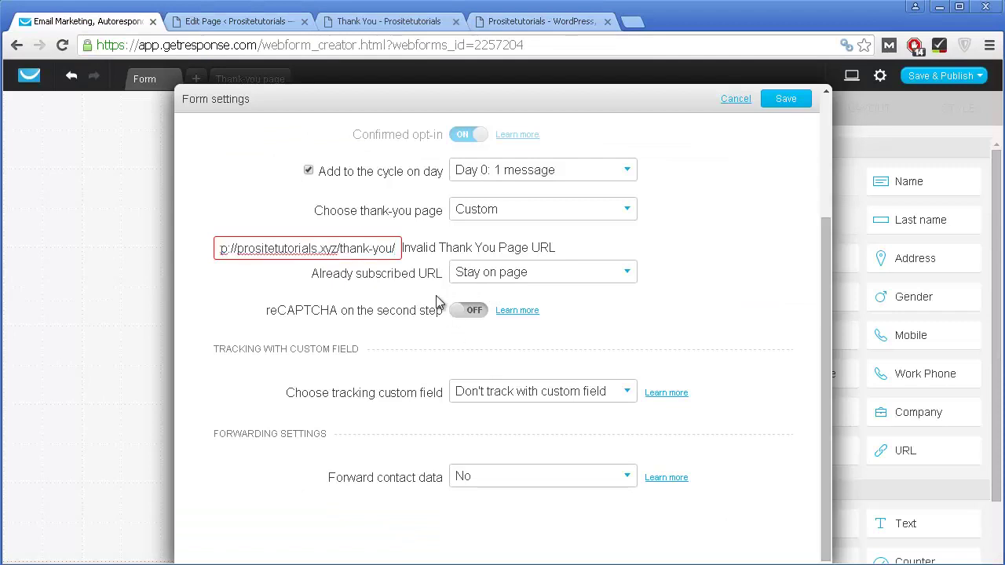
left_click_drag(295, 248, 174, 254)
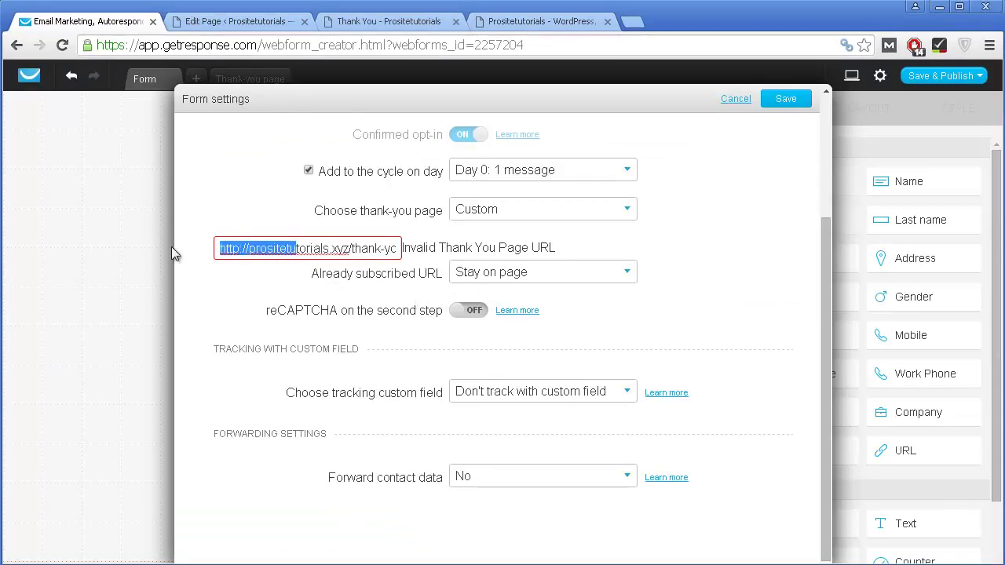
left_click(253, 247)
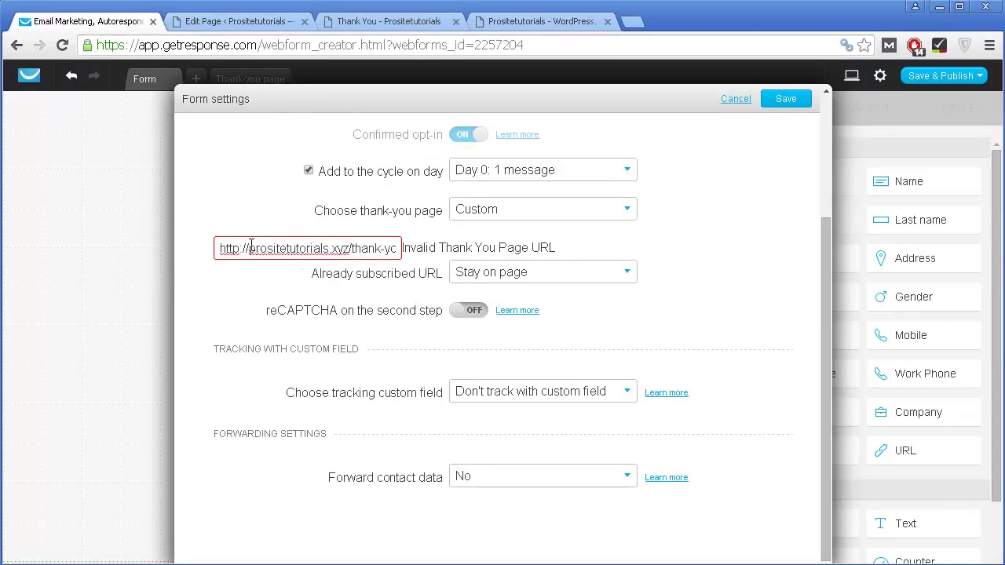
left_click_drag(252, 247, 167, 244)
key("BackSpace")
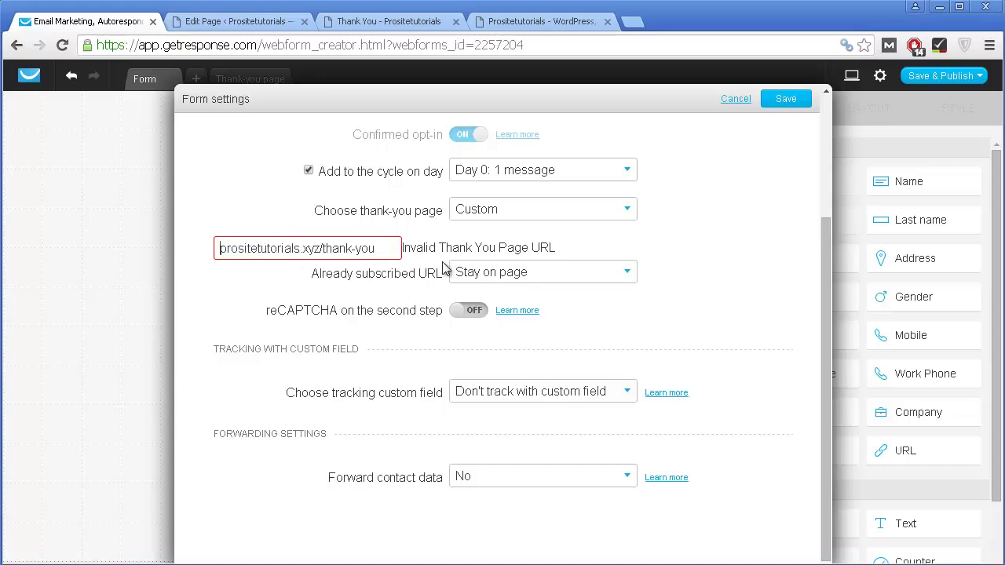
left_click(785, 100)
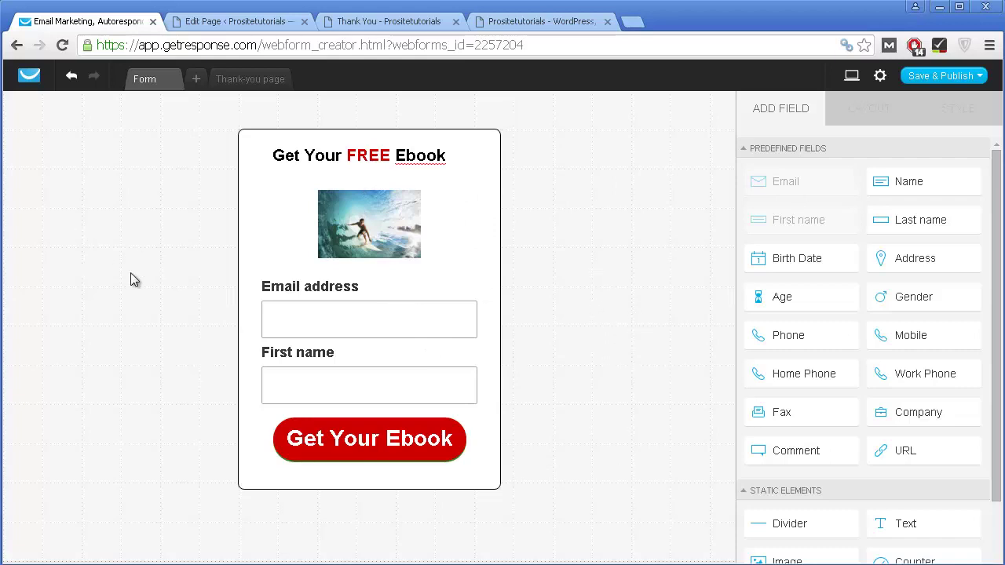
Step: Save the ebook web form, then save and publish it
left_click(951, 78)
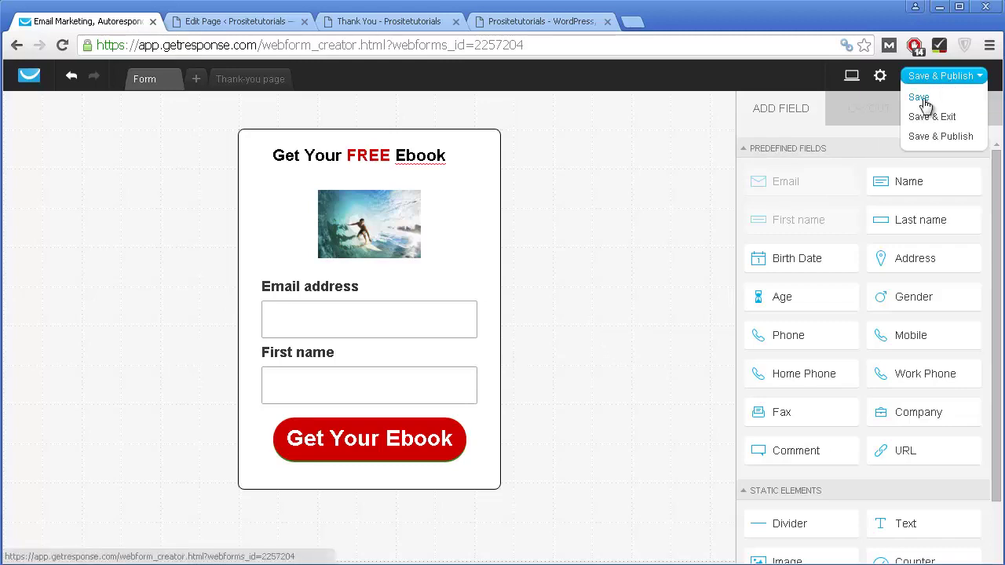
left_click(920, 98)
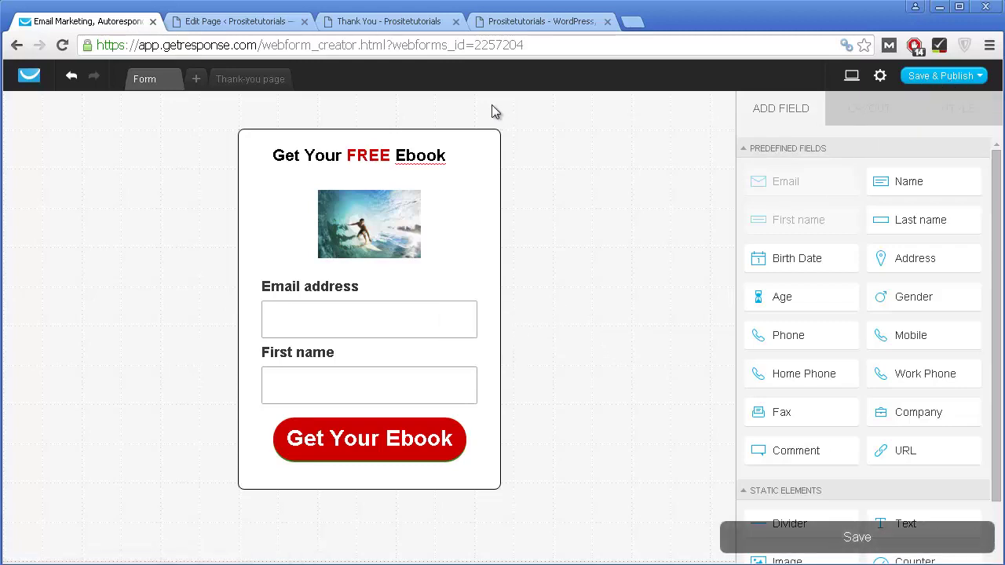
left_click(942, 76)
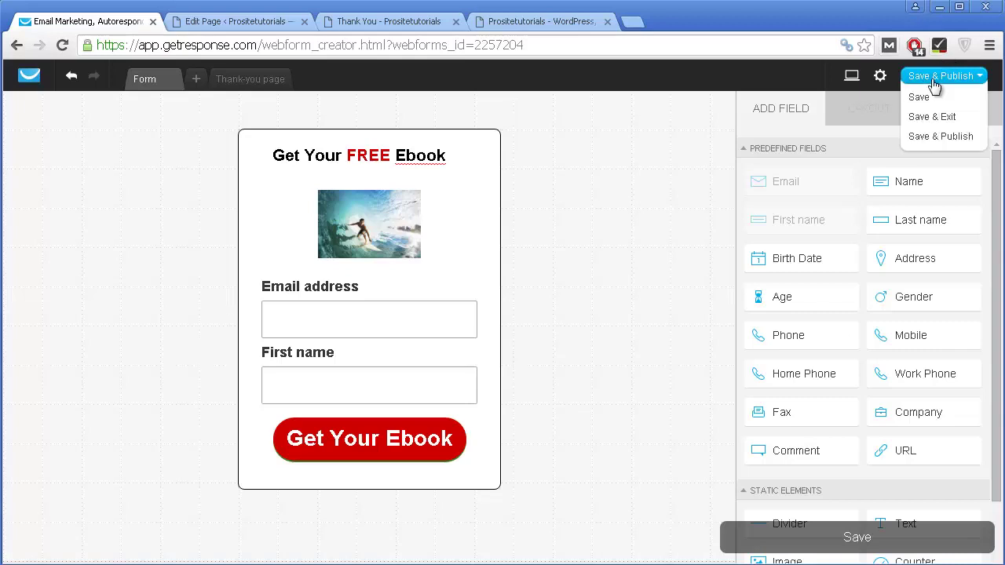
left_click(928, 139)
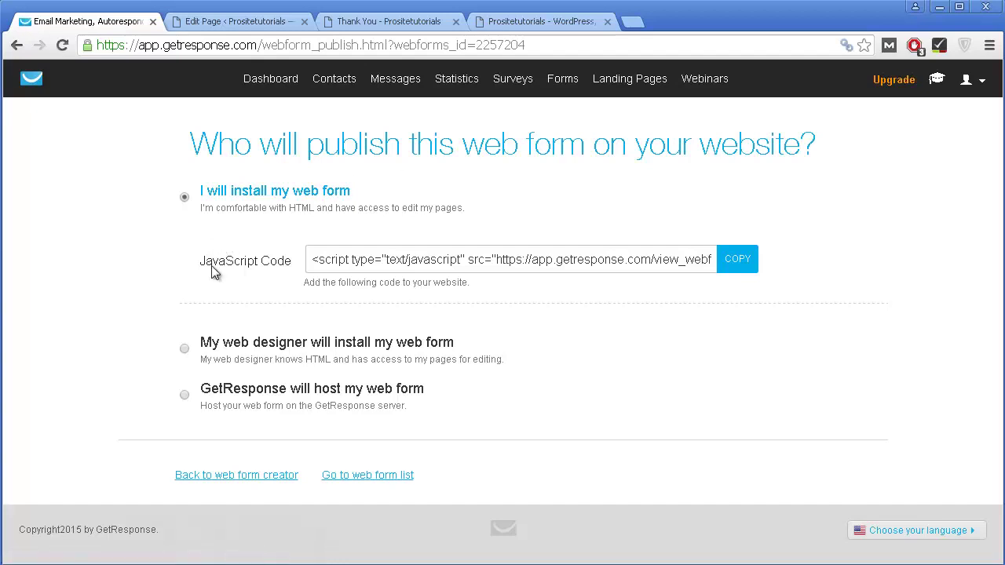
Step: Select the entire JavaScript embed code on the publish page for copying
left_click(454, 258)
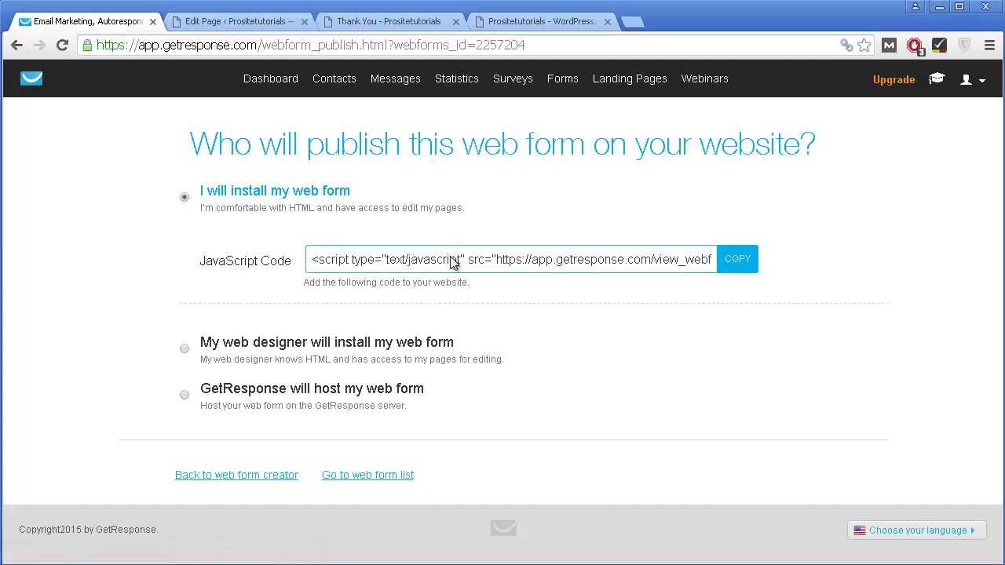
triple_click(316, 261)
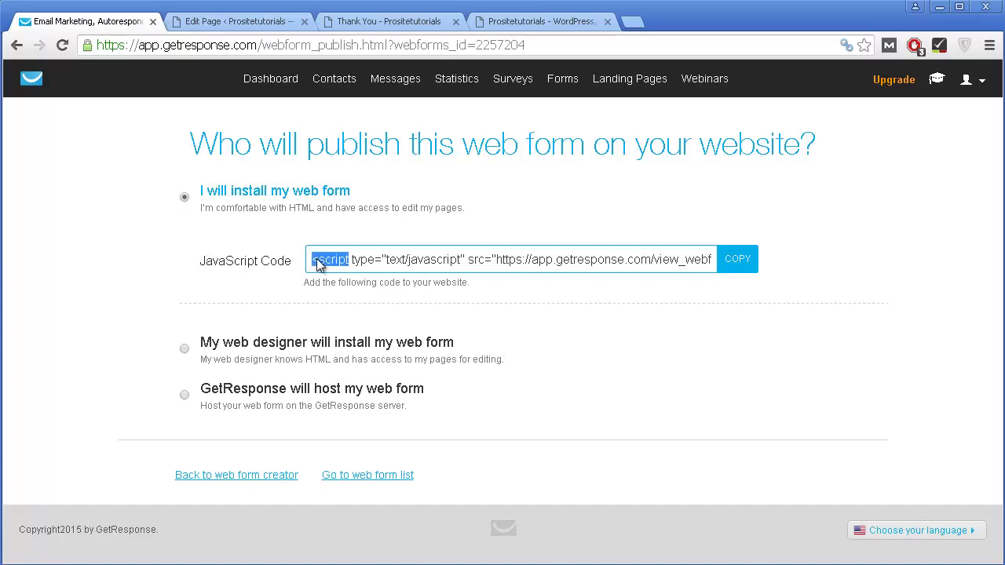
left_click(317, 265)
triple_click(317, 262)
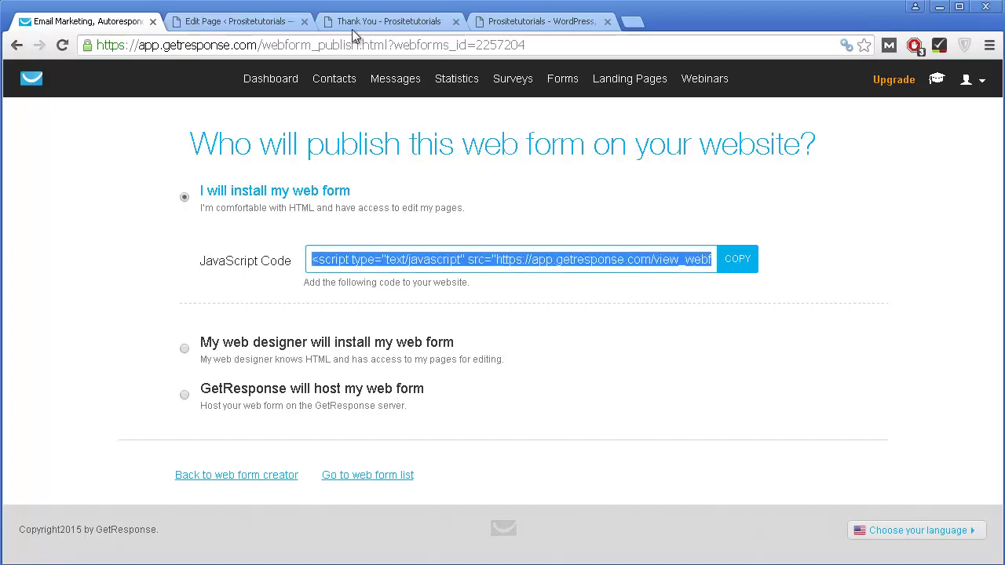
Step: Paste the GetResponse script below Instruction in the Thank You page's Text view, then update and preview it
left_click(243, 21)
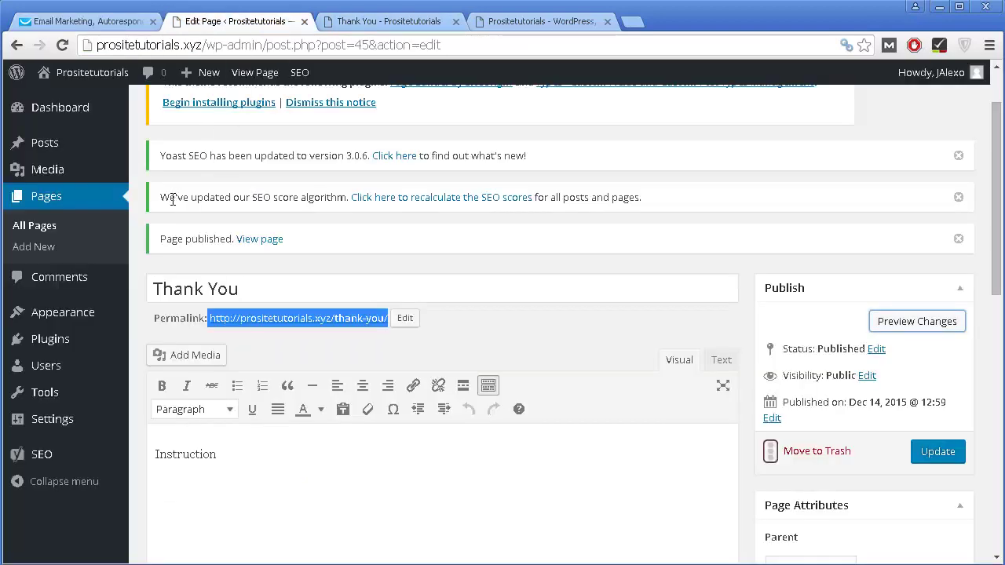
scroll(556, 249, "down", 1)
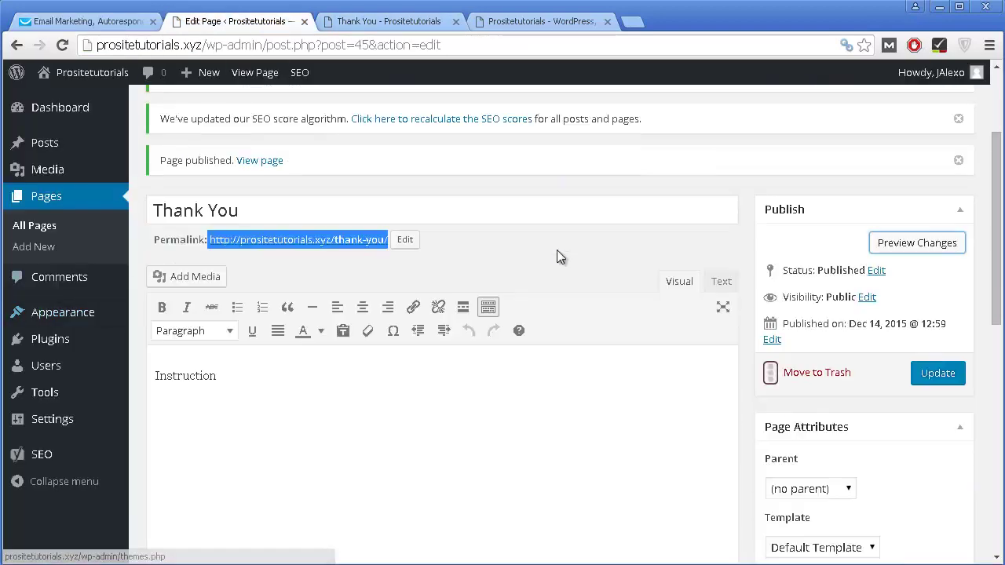
left_click(457, 400)
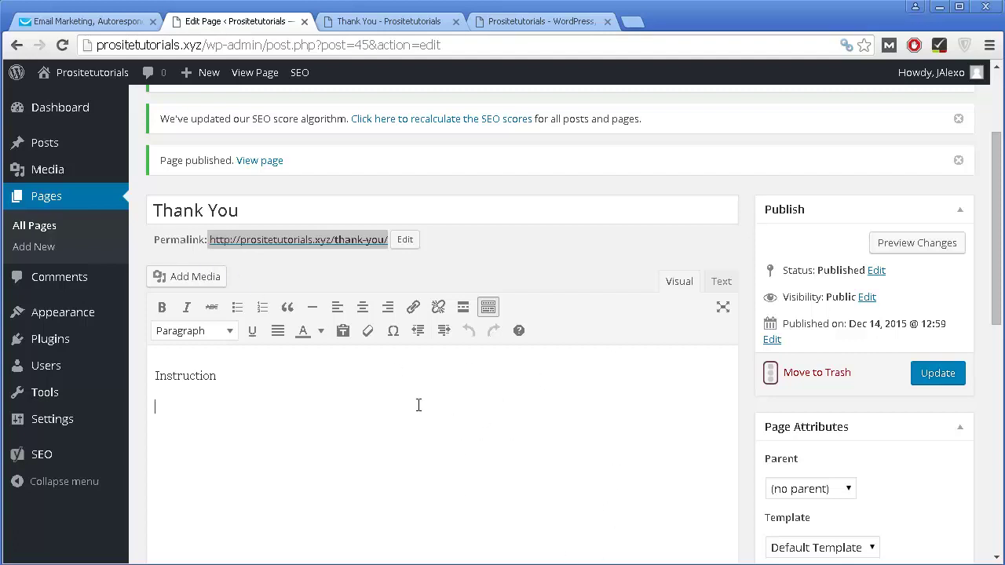
scroll(427, 420, "down", 1)
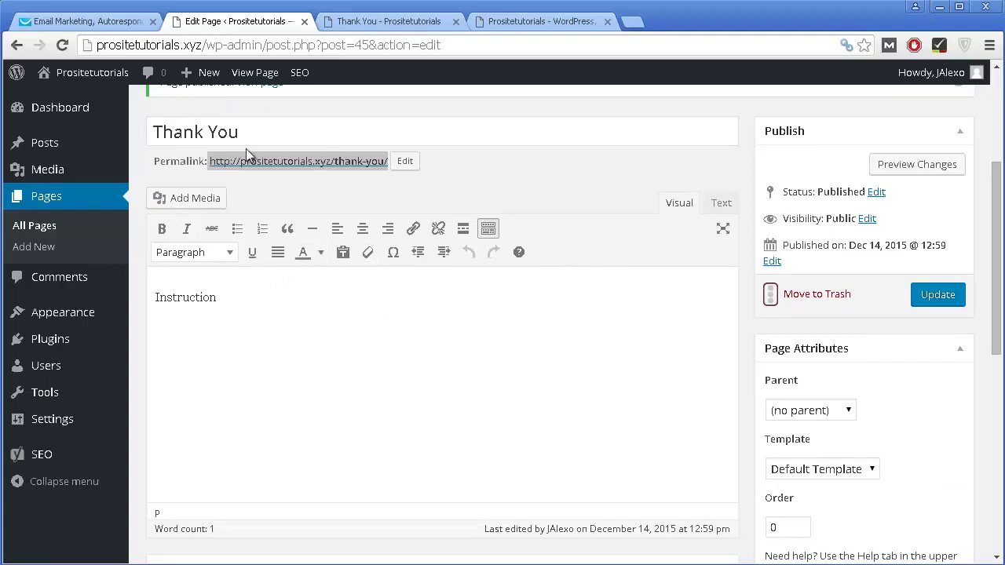
left_click(730, 209)
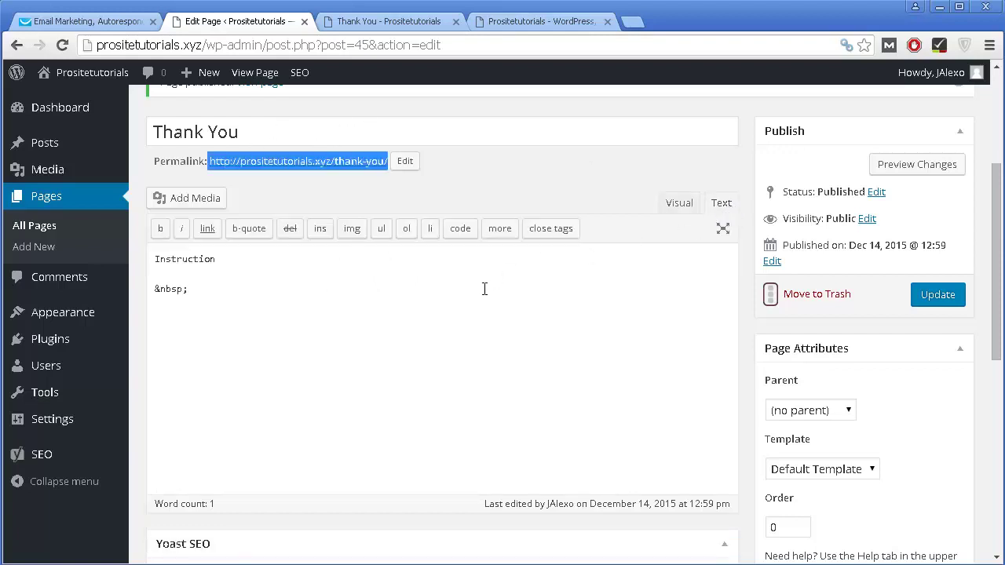
left_click(429, 318)
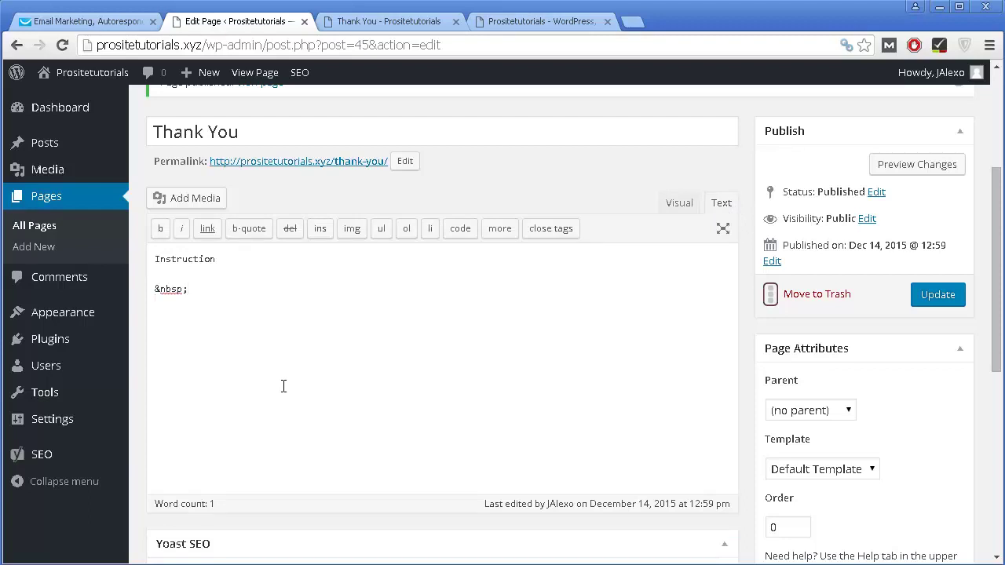
type("<script type=\"text/javascript\" src=\"https://app.getresponse.com/view_webform_v2.js?u=BiTNK&webforms_id=2257204\"></script>")
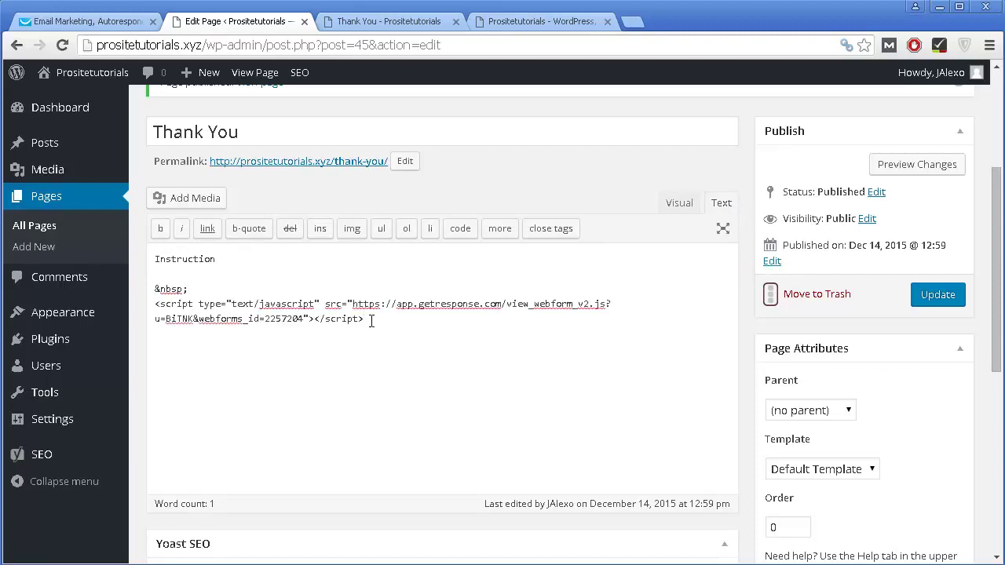
left_click(936, 295)
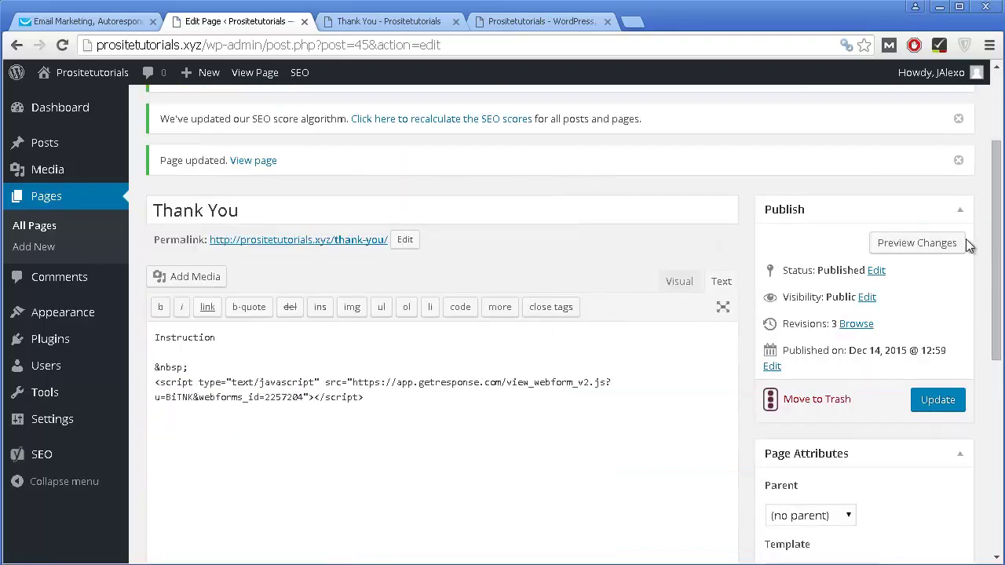
left_click(887, 244)
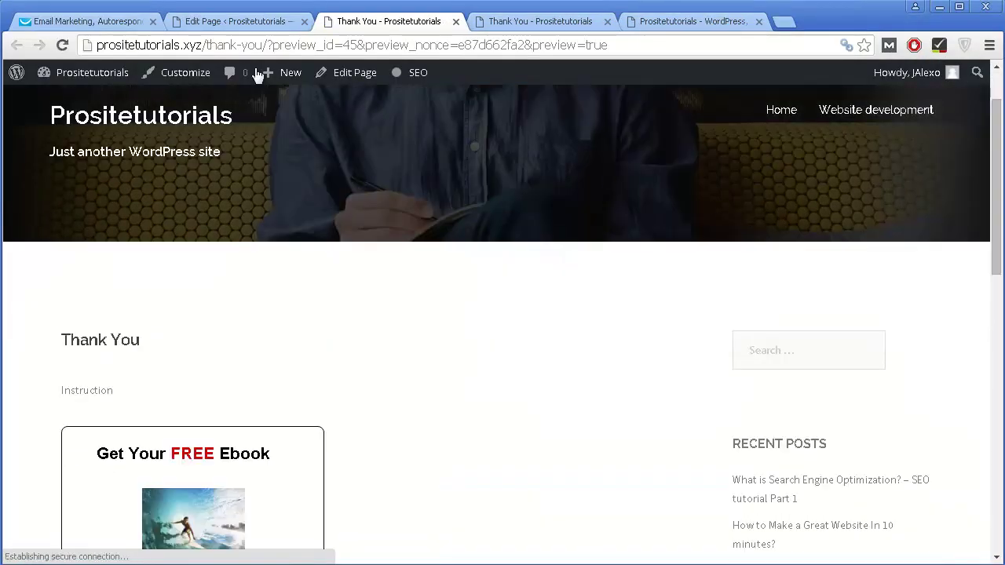
Step: Scroll the Thank You preview to check the ebook form, then go back to the WordPress page editor
scroll(330, 131, "down", 2)
scroll(234, 249, "down", 2)
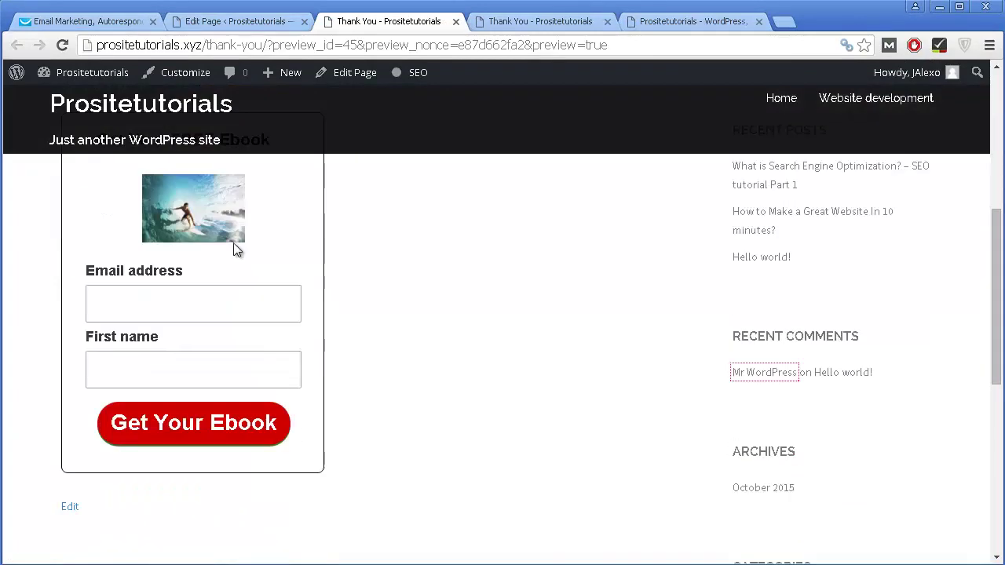
scroll(233, 228, "up", 2)
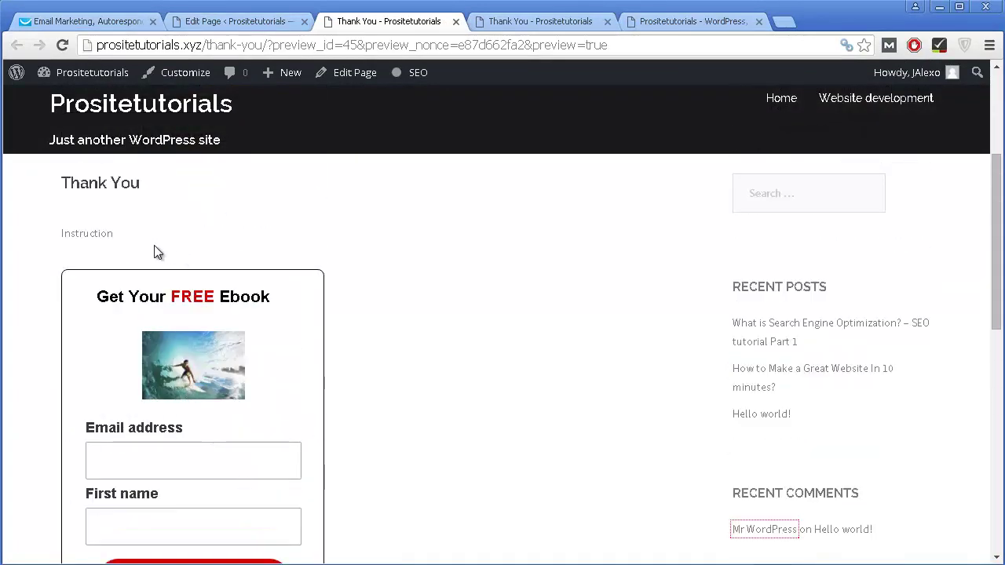
left_click(106, 22)
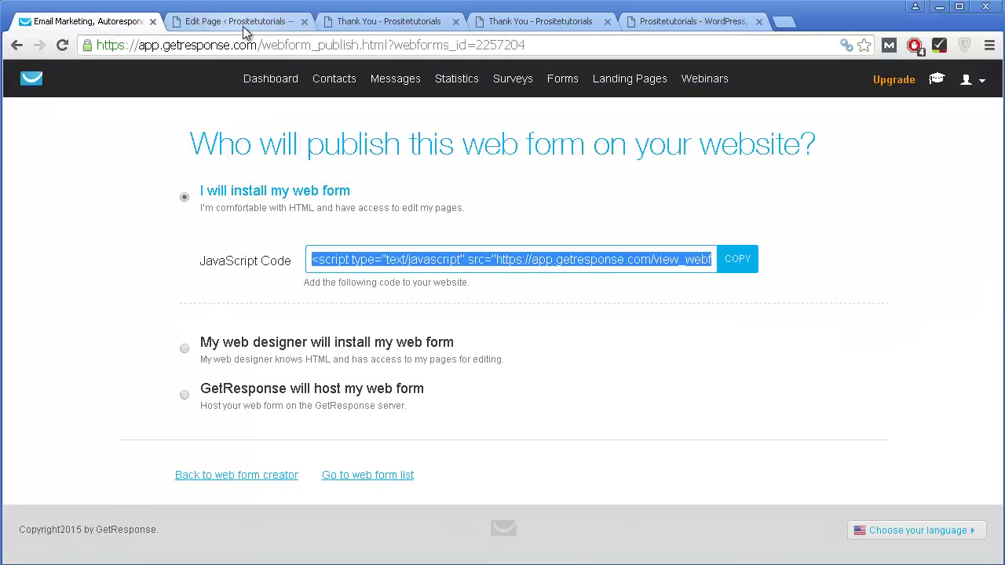
left_click(242, 24)
mouse_move(94, 322)
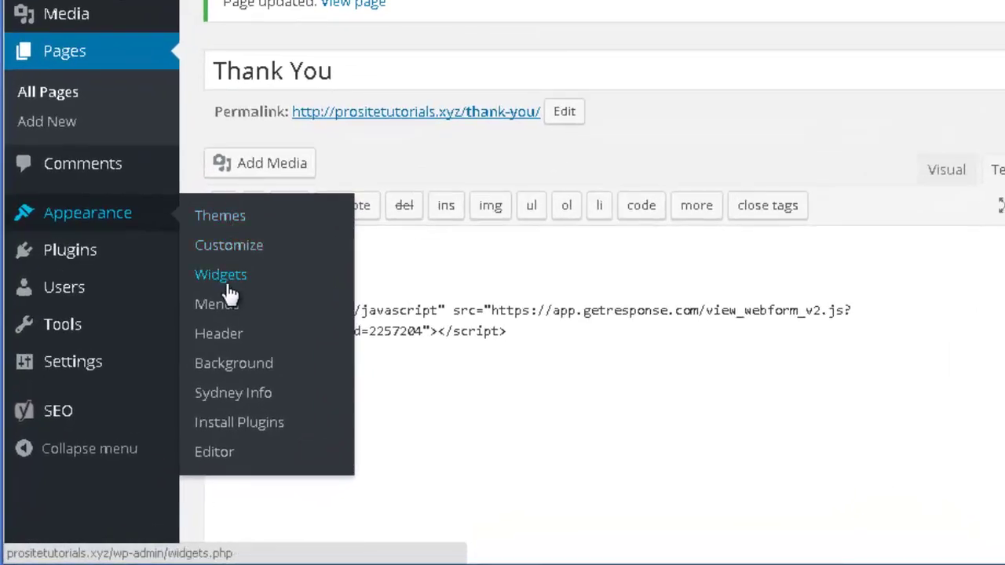
Step: Add a Text widget to the Sidebar with the GetResponse script as its content and save it
left_click(237, 283)
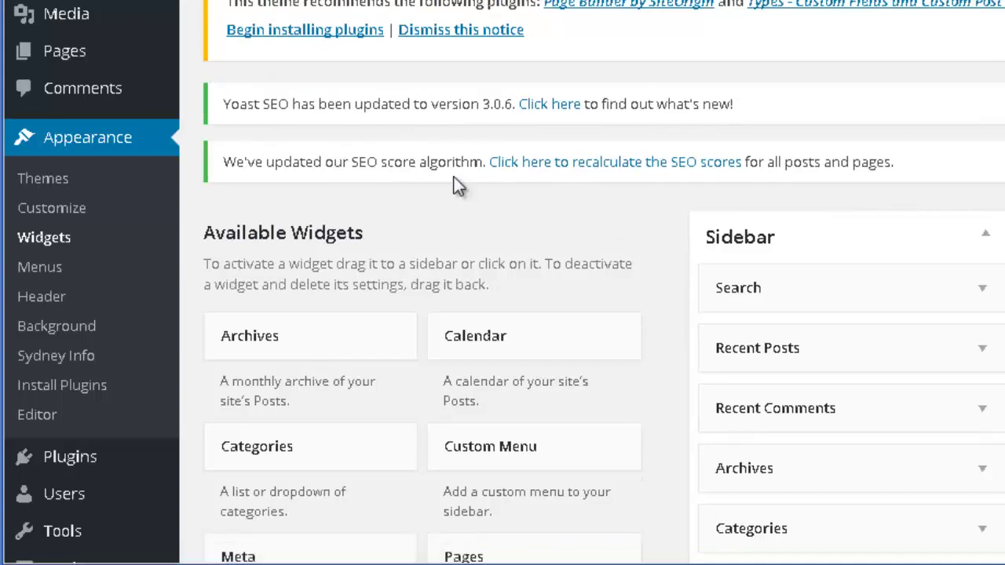
scroll(774, 162, "down", 4)
scroll(790, 235, "up", 2)
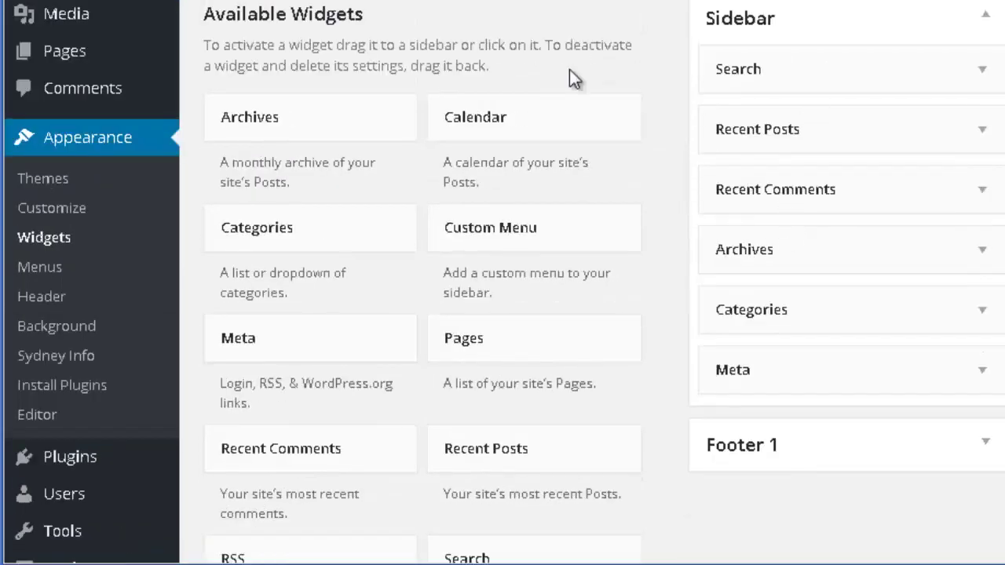
scroll(466, 161, "down", 4)
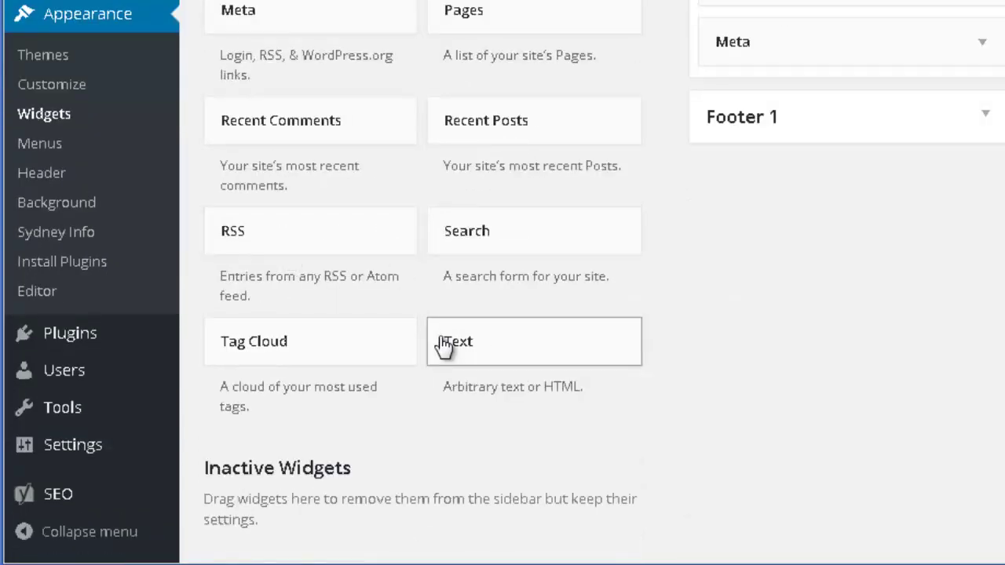
left_click_drag(444, 346, 754, 275)
scroll(756, 339, "down", 3)
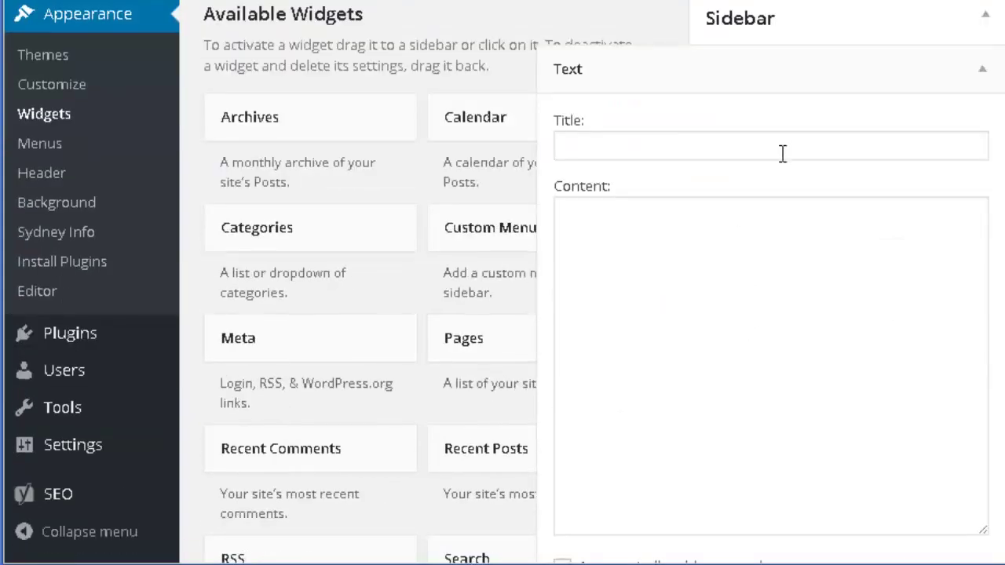
left_click(723, 265)
type("<script type=\"text/javascript\" src=\"https://app.getresponse.com/view_webform_v2.js?u=BiTNK&webforms_id=2257204\"></script>")
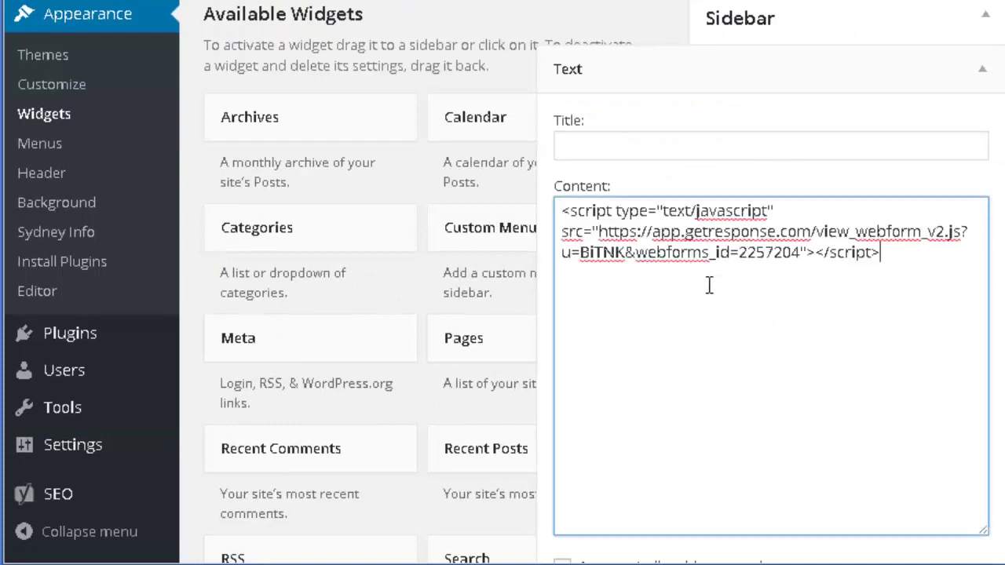
scroll(708, 285, "down", 3)
left_click(961, 389)
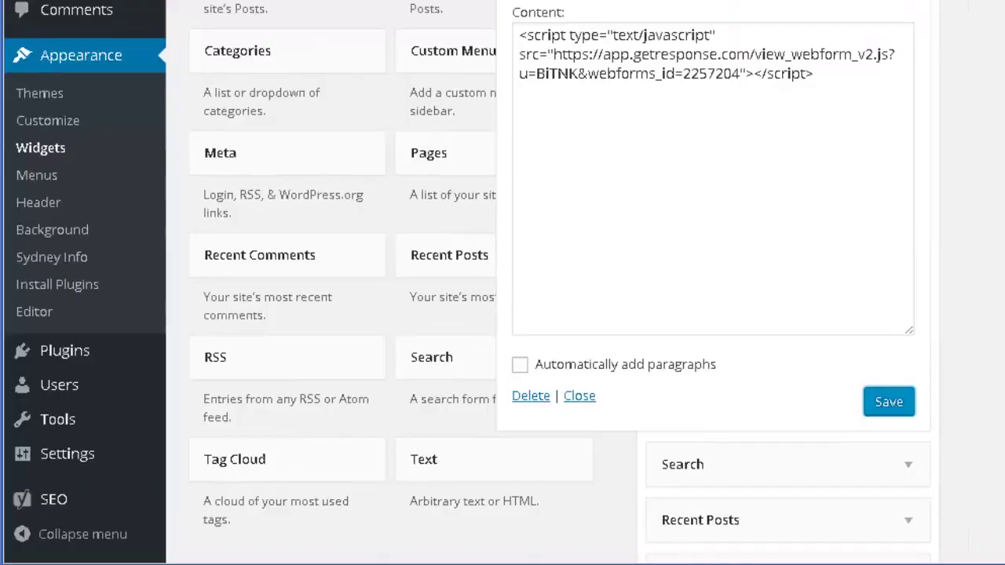
Step: Remove the page path from the preview address to load the site's homepage
left_click(388, 21)
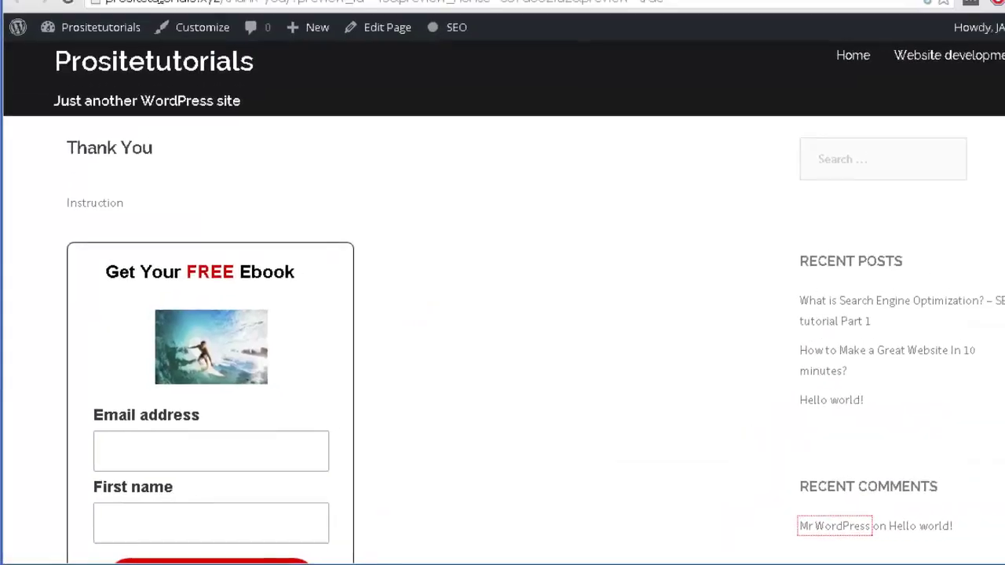
left_click_drag(202, 45, 620, 45)
key("Delete")
key("Return")
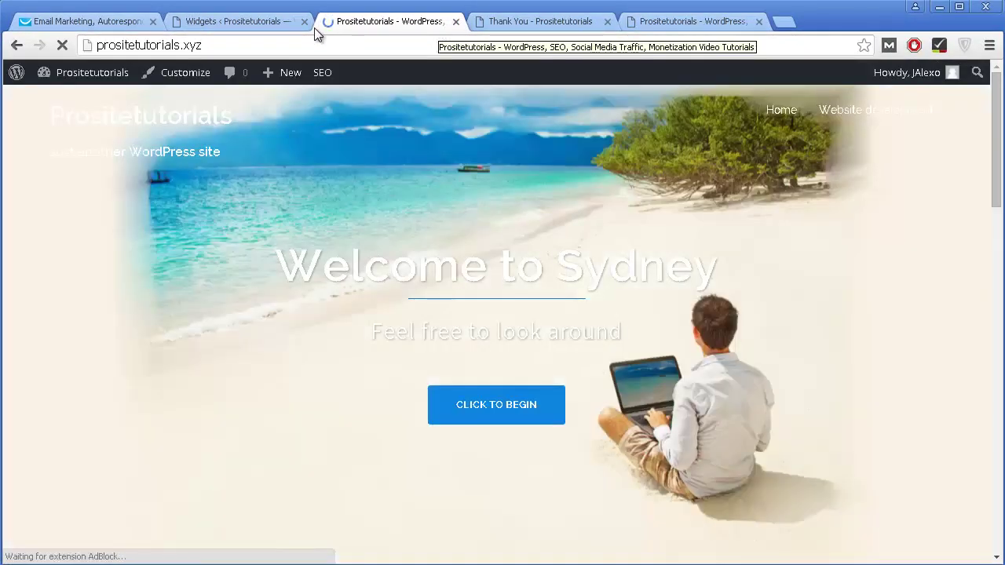
Step: Scroll the front page to inspect the Get Your FREE Ebook form in the sidebar
scroll(861, 153, "down", 7)
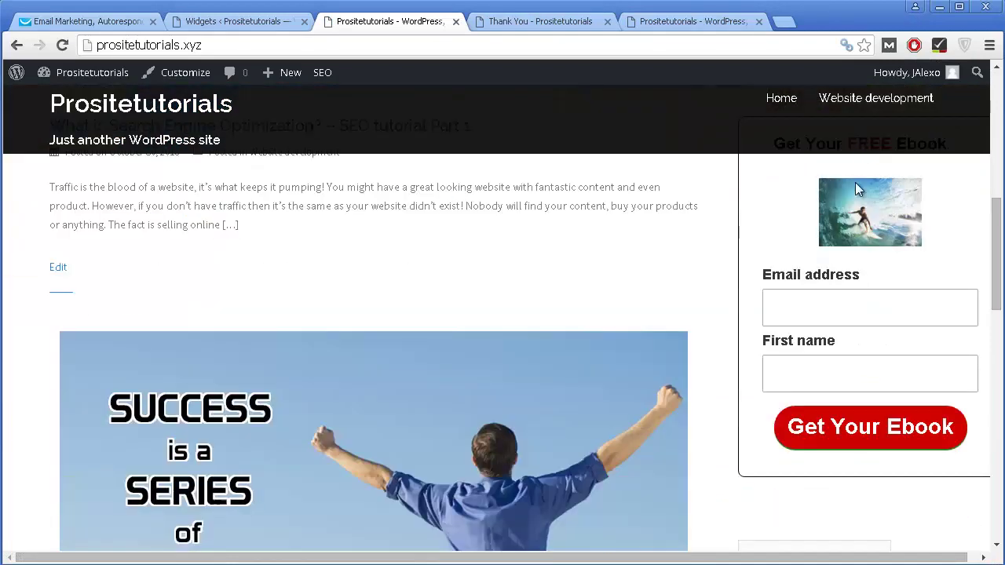
scroll(702, 558, "right", 1)
scroll(890, 463, "up", 1)
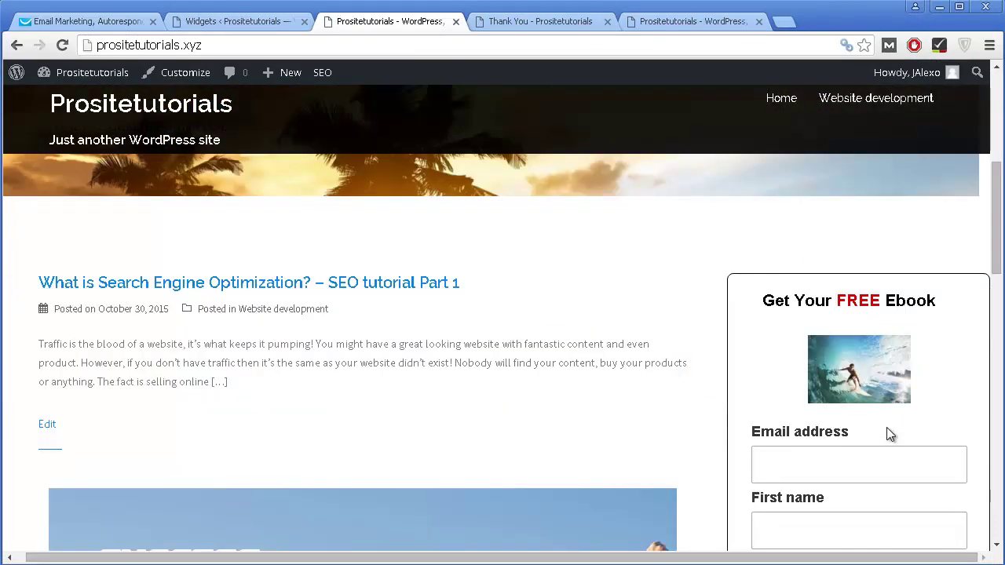
scroll(890, 377, "down", 1)
scroll(894, 326, "up", 1)
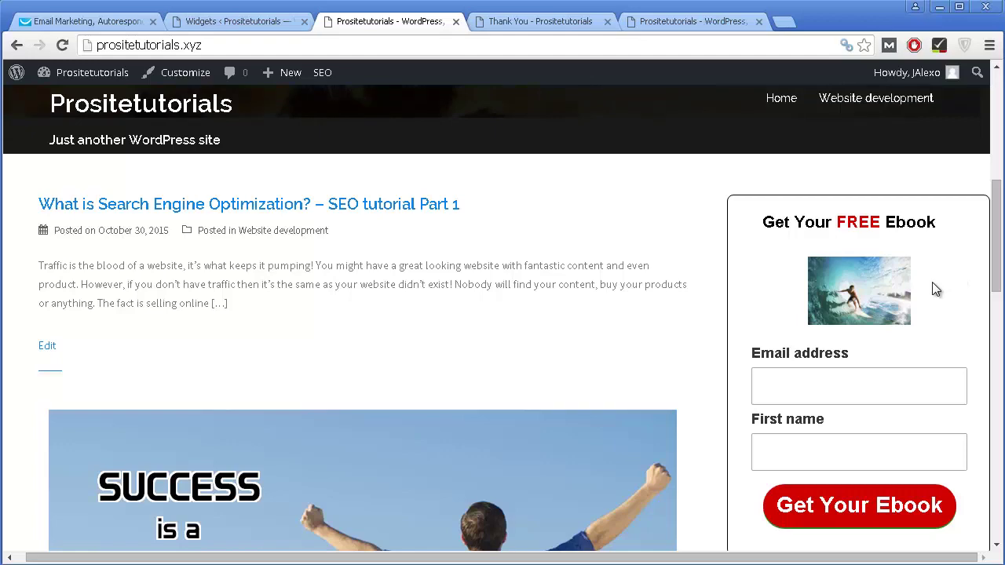
scroll(827, 385, "up", 1)
scroll(789, 337, "down", 2)
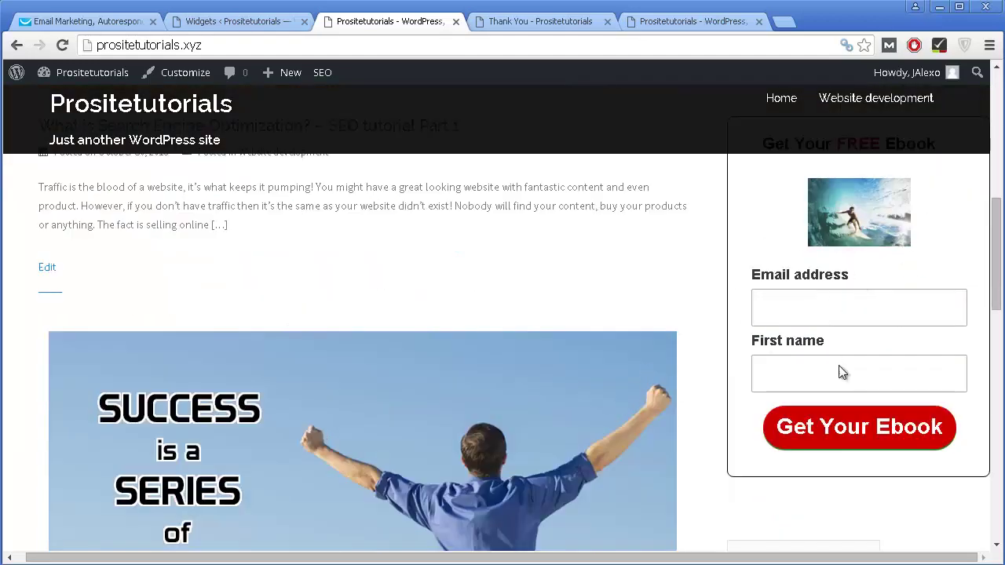
scroll(809, 371, "down", 2)
scroll(773, 370, "up", 2)
scroll(789, 287, "up", 2)
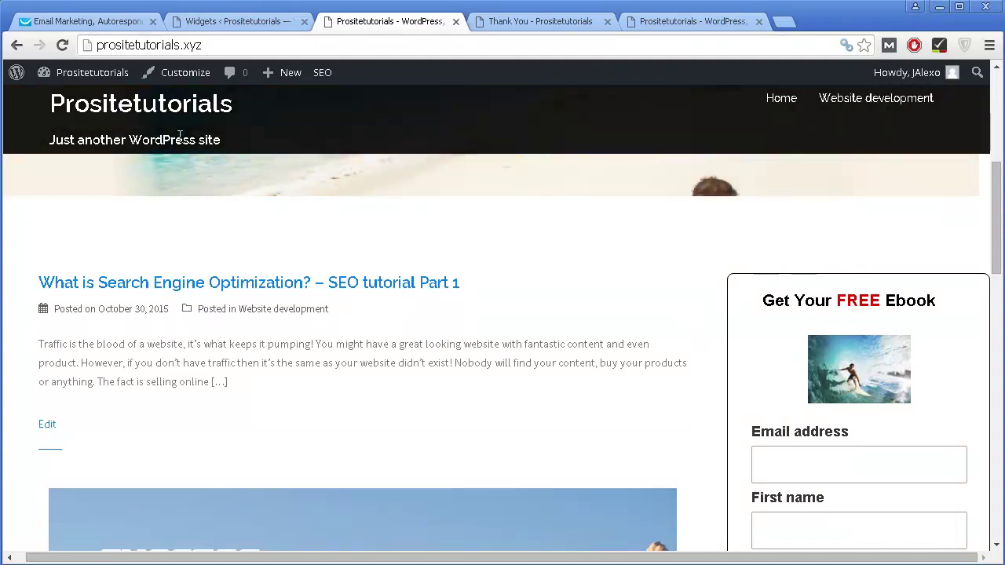
Step: Back in GetResponse, choose Landing Pages > Create to bring up the template gallery
left_click(120, 24)
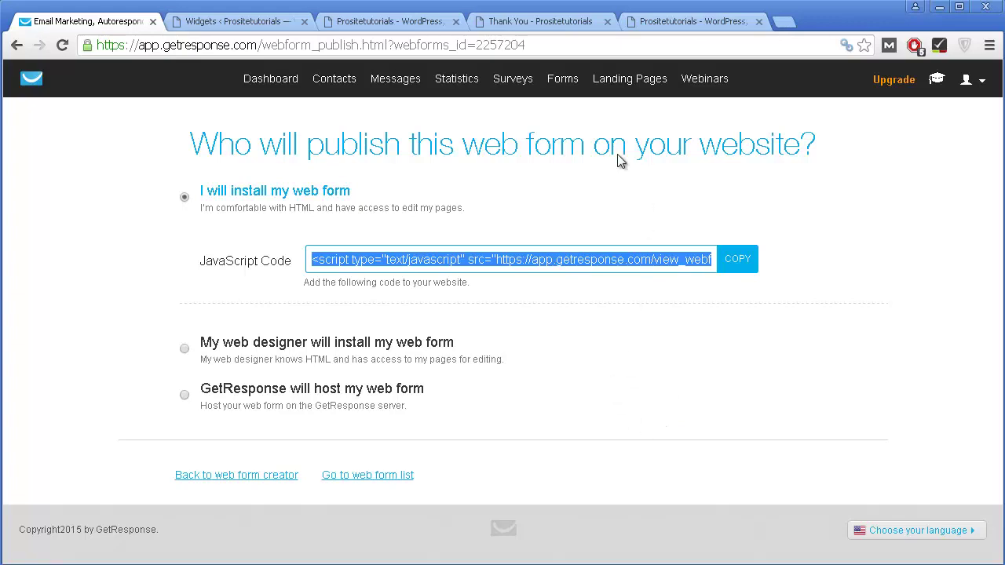
mouse_move(642, 83)
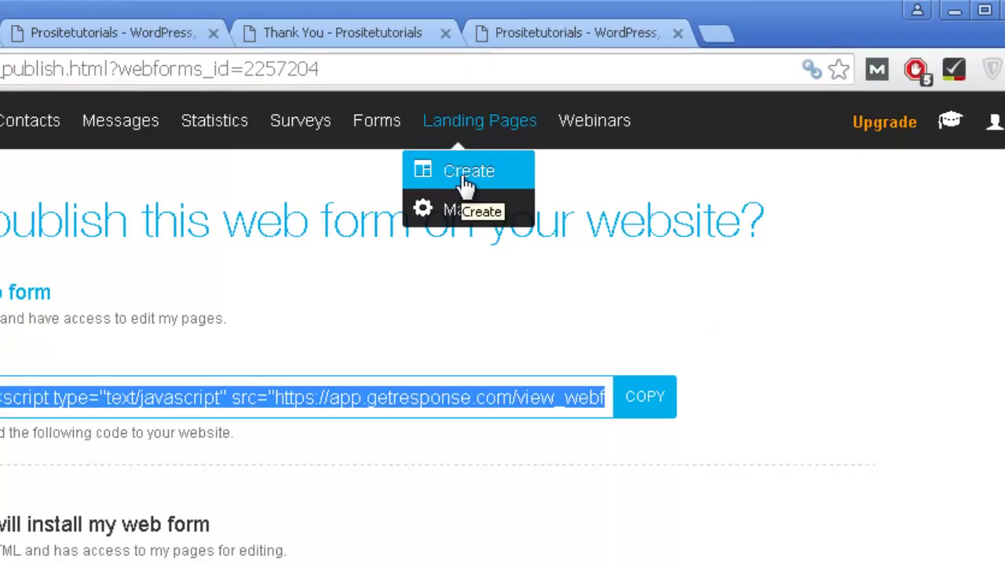
left_click(466, 181)
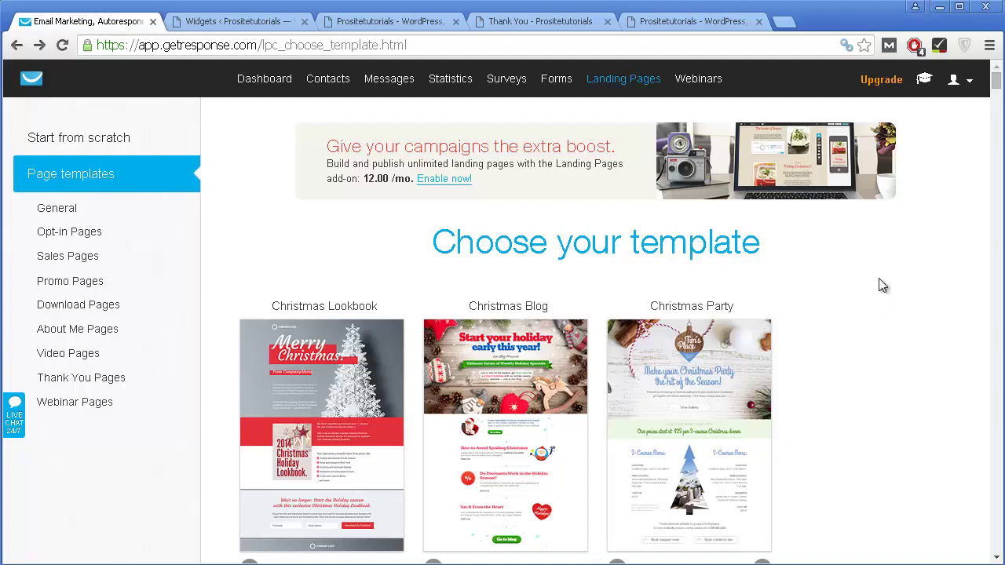
scroll(880, 281, "down", 1)
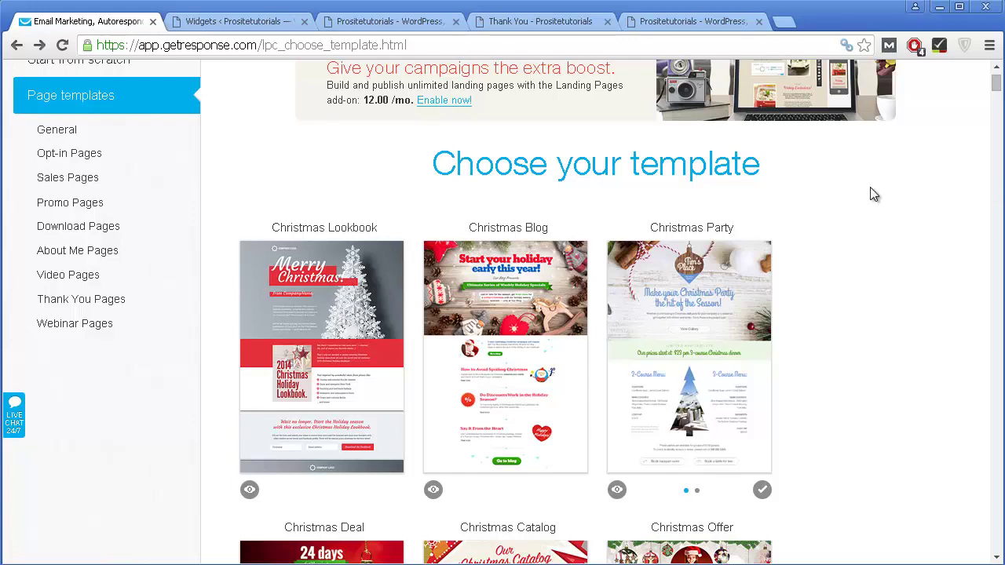
Step: Browse the landing page templates and use the Free Report template
scroll(871, 181, "down", 1)
scroll(871, 182, "down", 1)
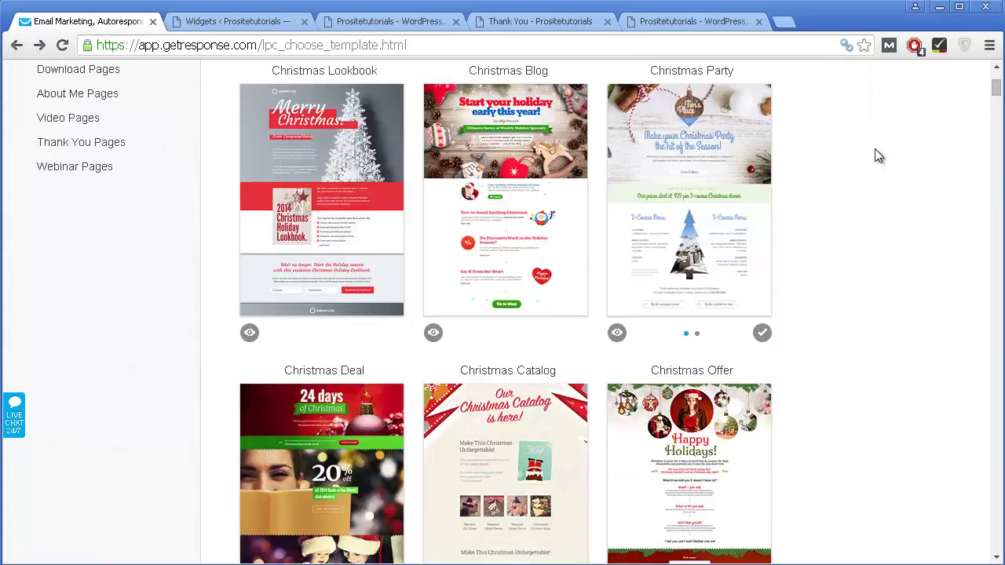
scroll(876, 159, "up", 2)
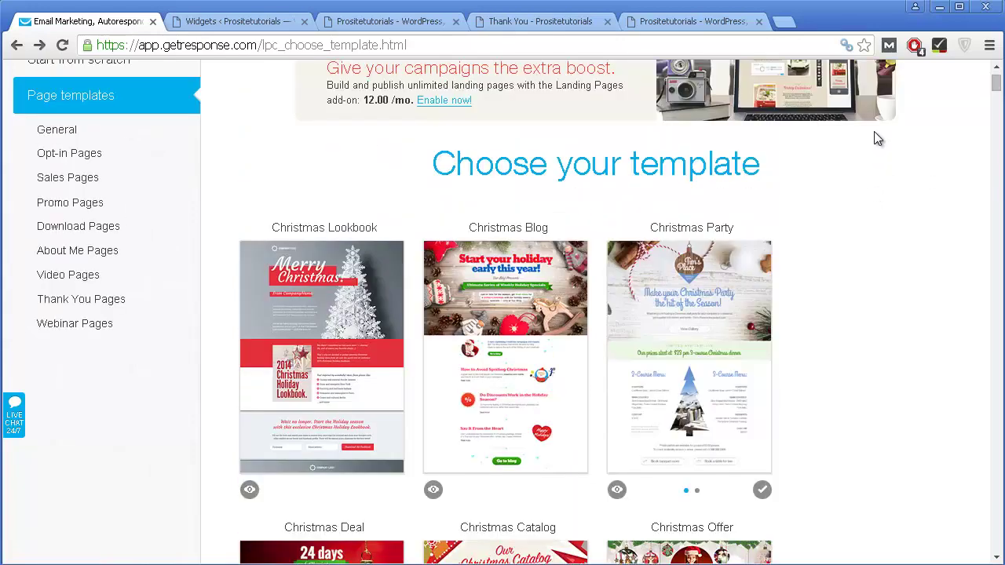
scroll(874, 135, "up", 1)
scroll(733, 174, "down", 2)
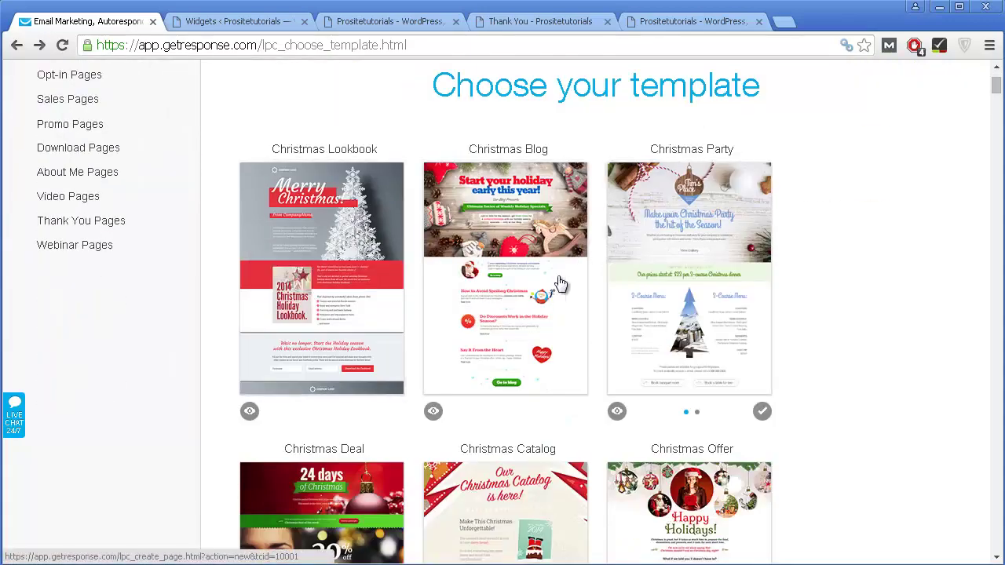
scroll(664, 337, "down", 5)
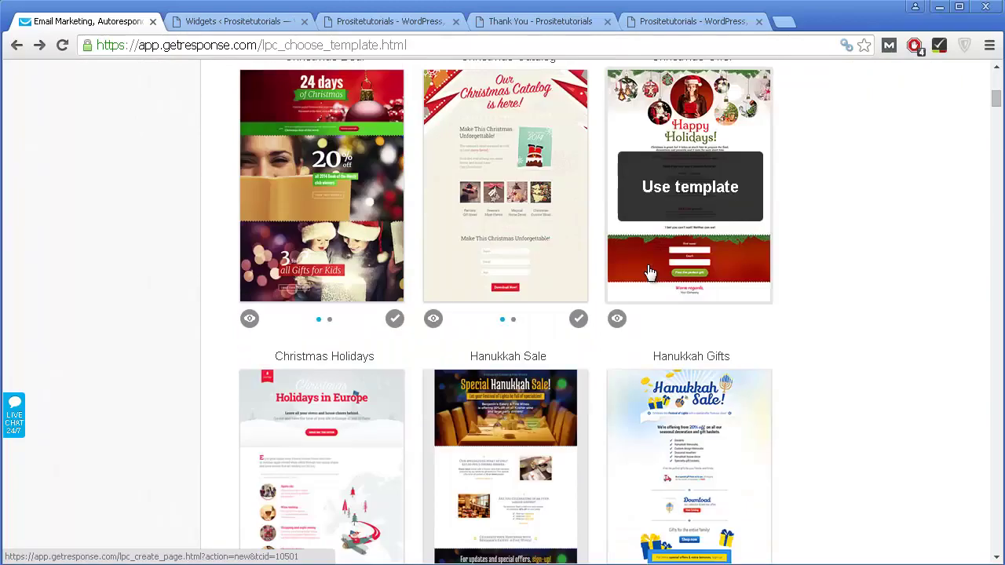
scroll(650, 272, "down", 7)
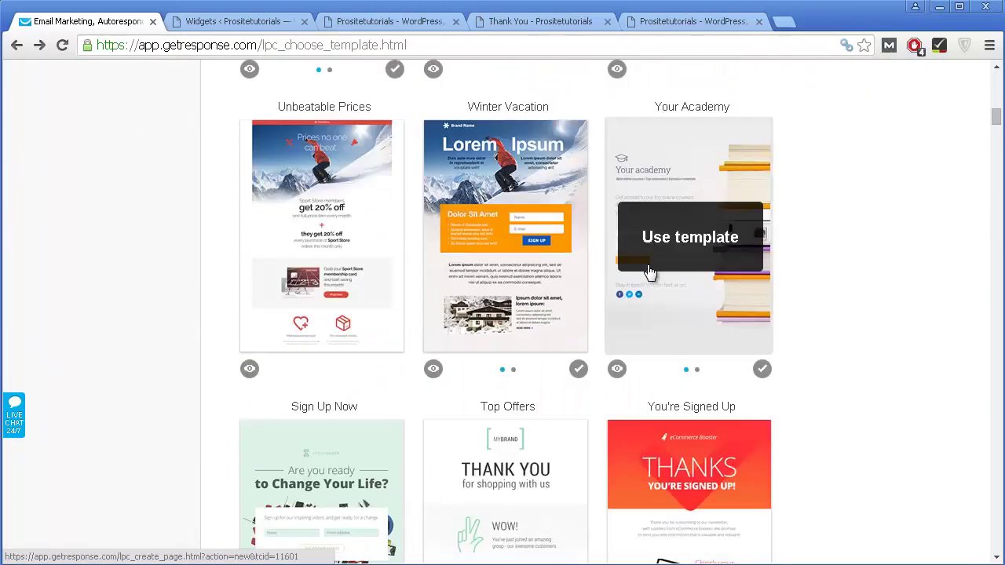
scroll(650, 273, "up", 14)
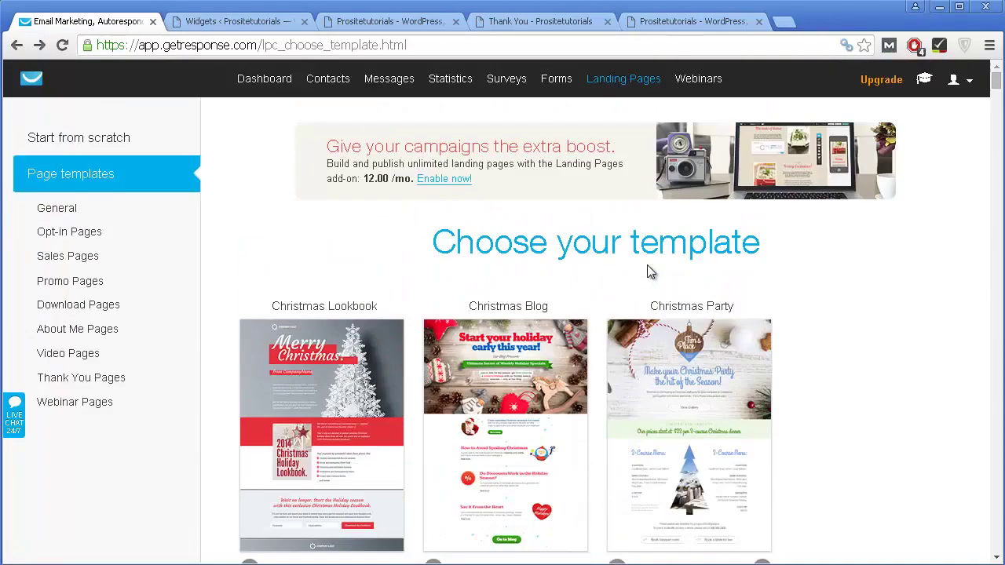
scroll(644, 267, "down", 1)
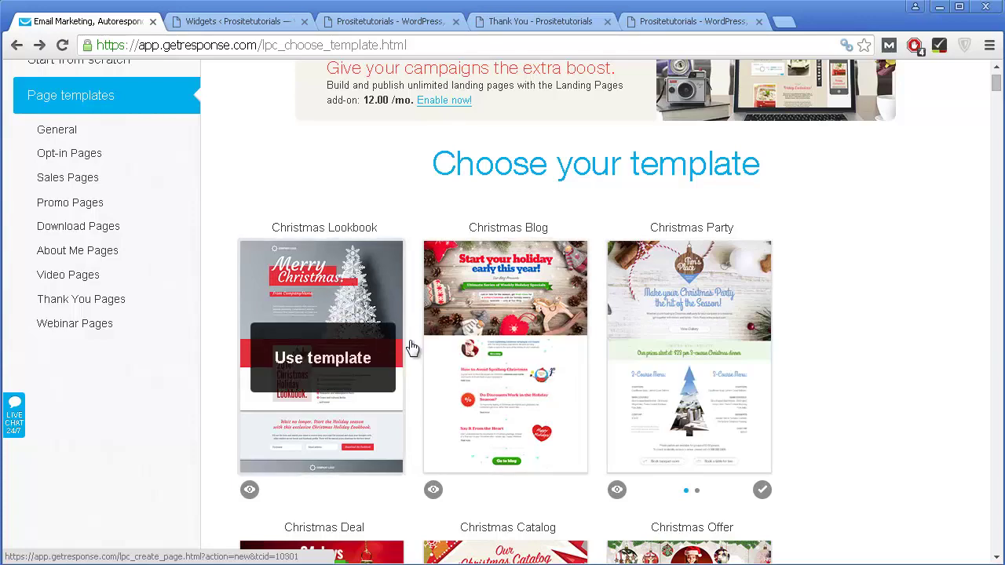
scroll(673, 353, "down", 1)
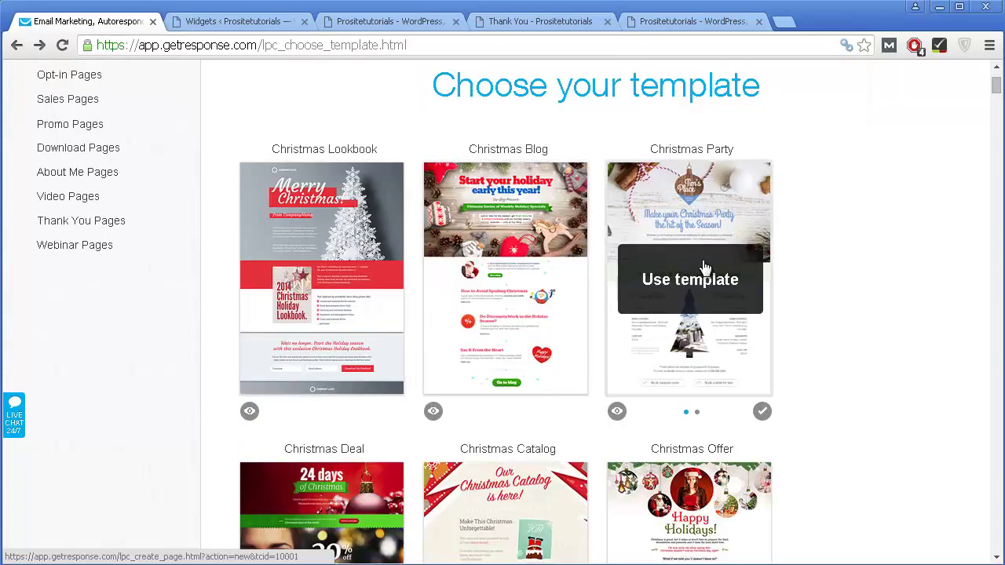
scroll(708, 289, "down", 9)
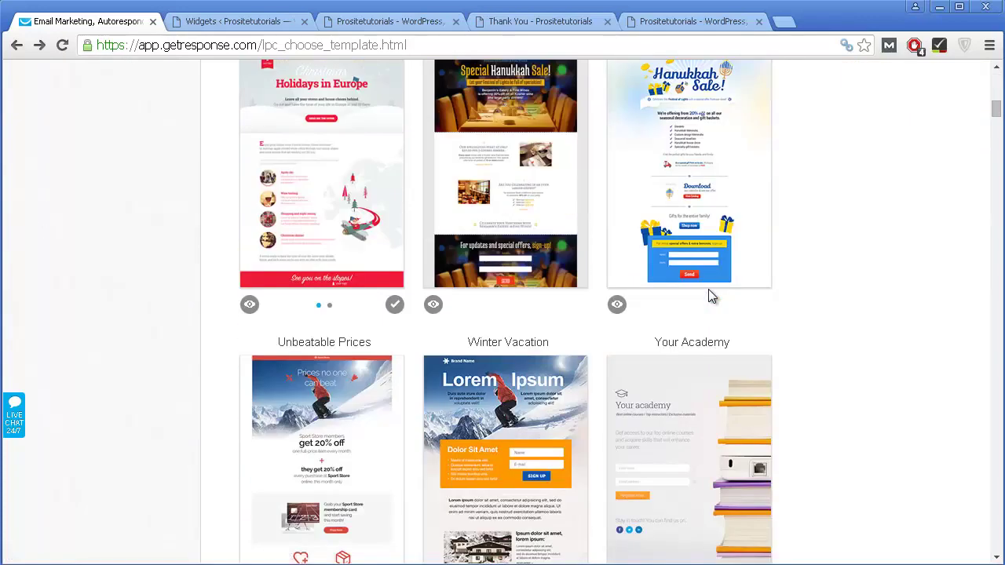
scroll(708, 289, "down", 5)
scroll(701, 298, "up", 16)
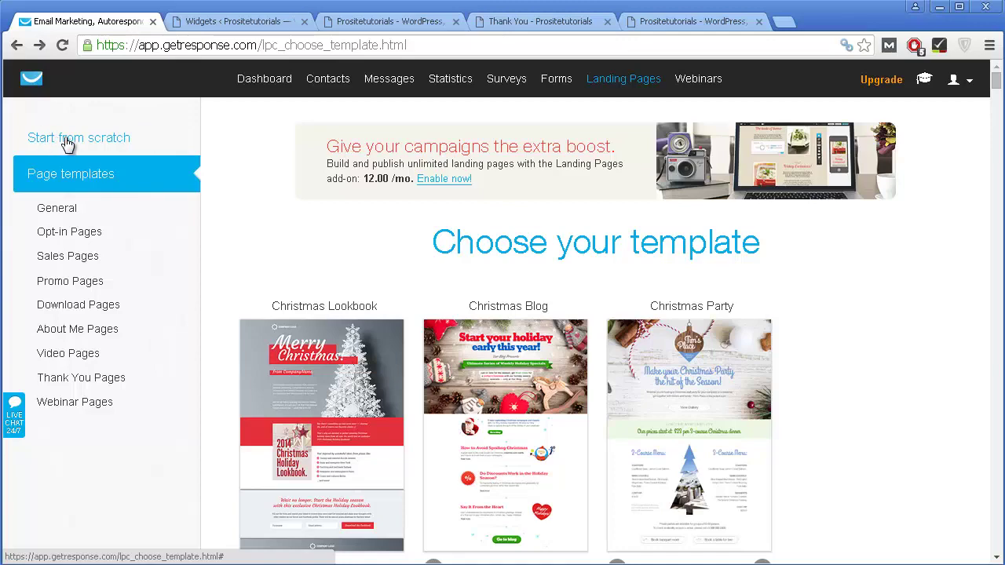
scroll(831, 251, "down", 1)
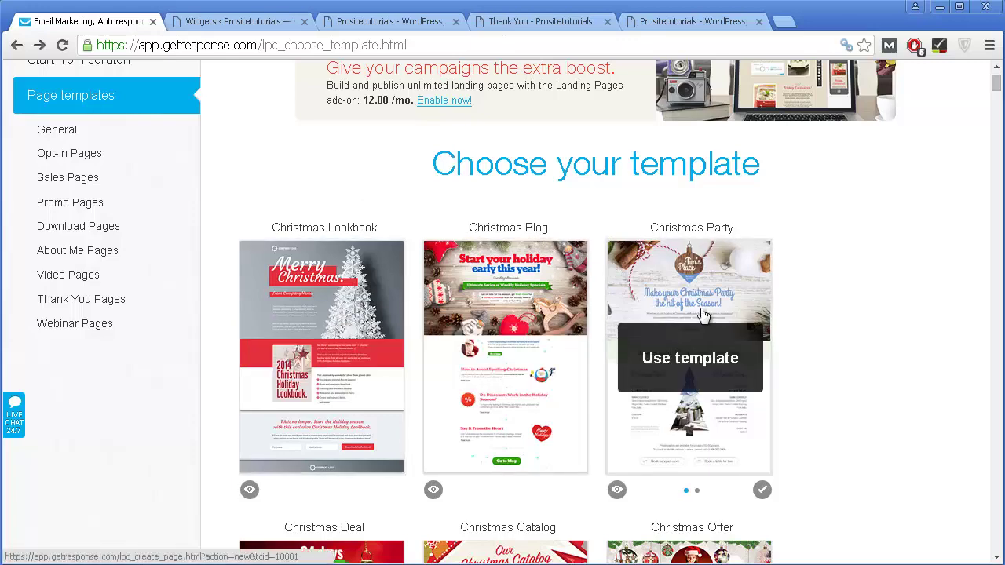
scroll(701, 323, "down", 2)
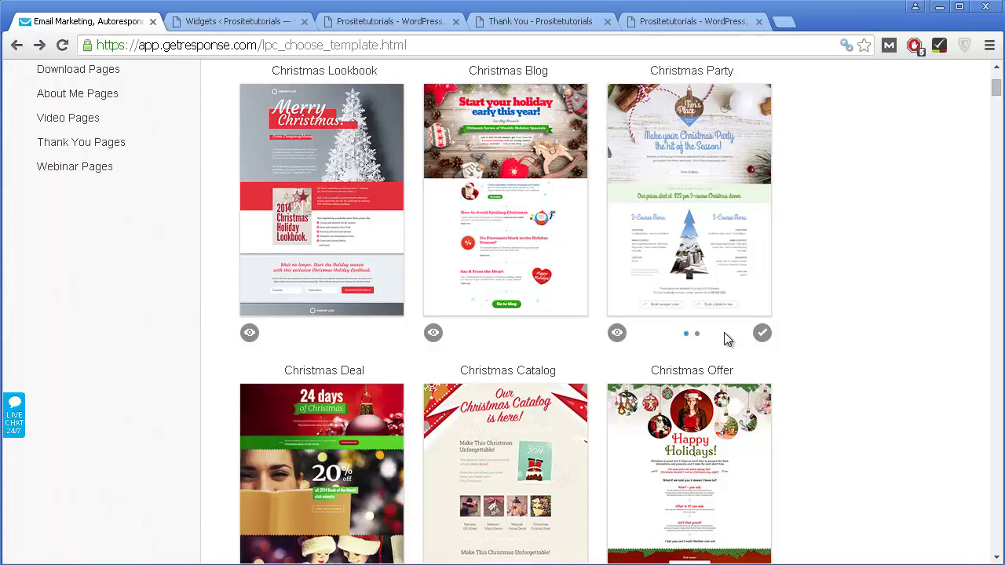
scroll(724, 332, "down", 8)
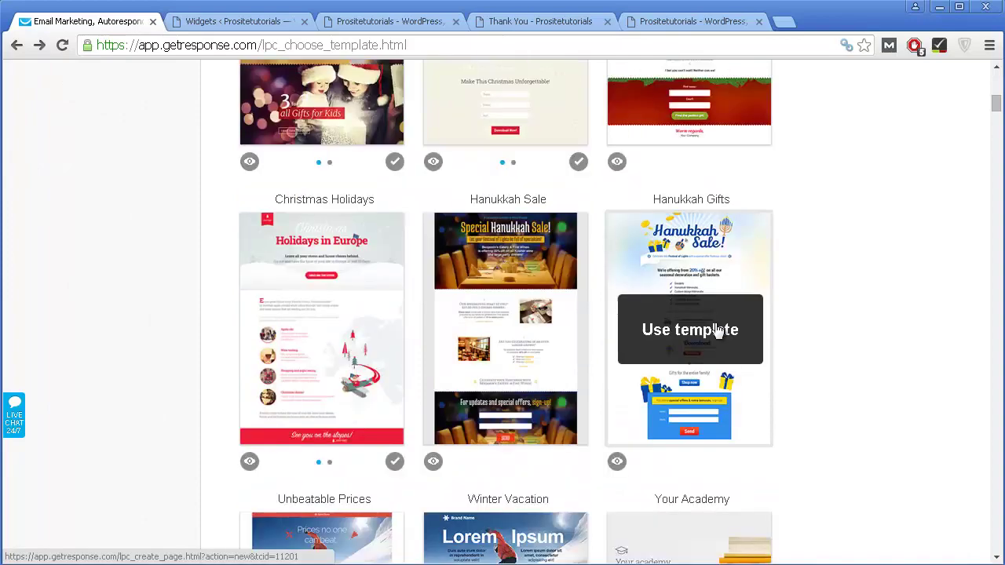
scroll(714, 322, "down", 7)
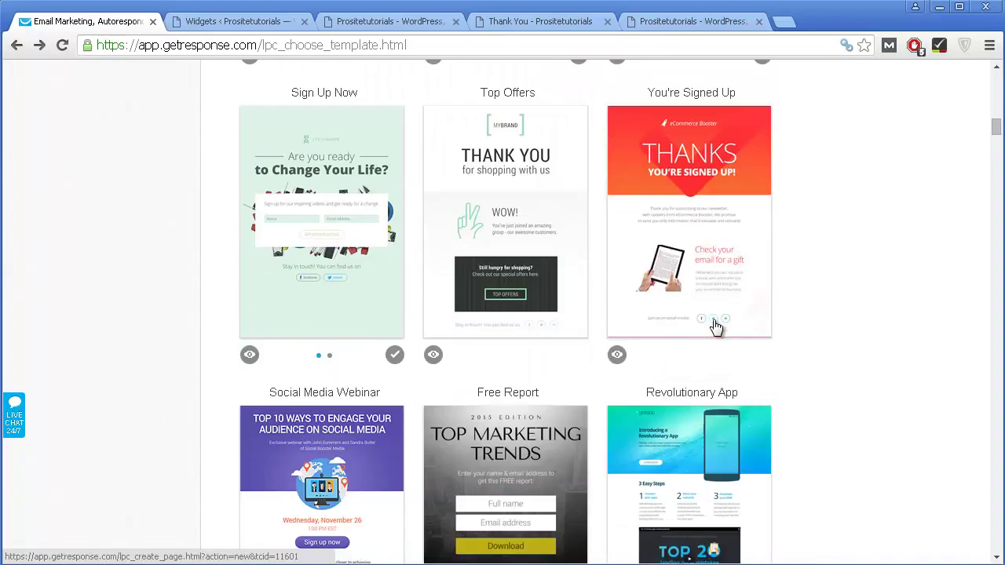
scroll(715, 326, "down", 5)
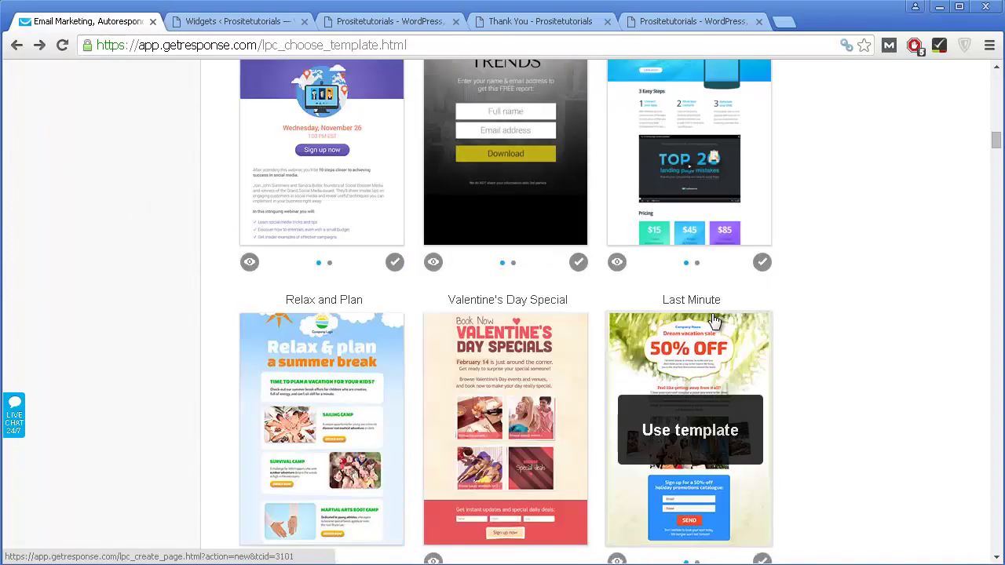
scroll(715, 320, "down", 3)
scroll(701, 311, "up", 1)
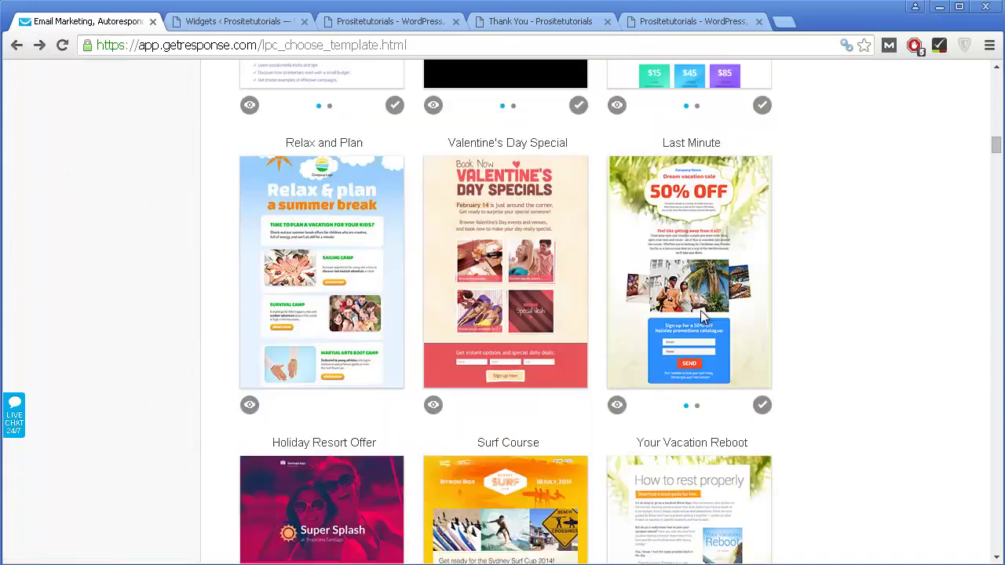
scroll(700, 310, "up", 4)
left_click(482, 273)
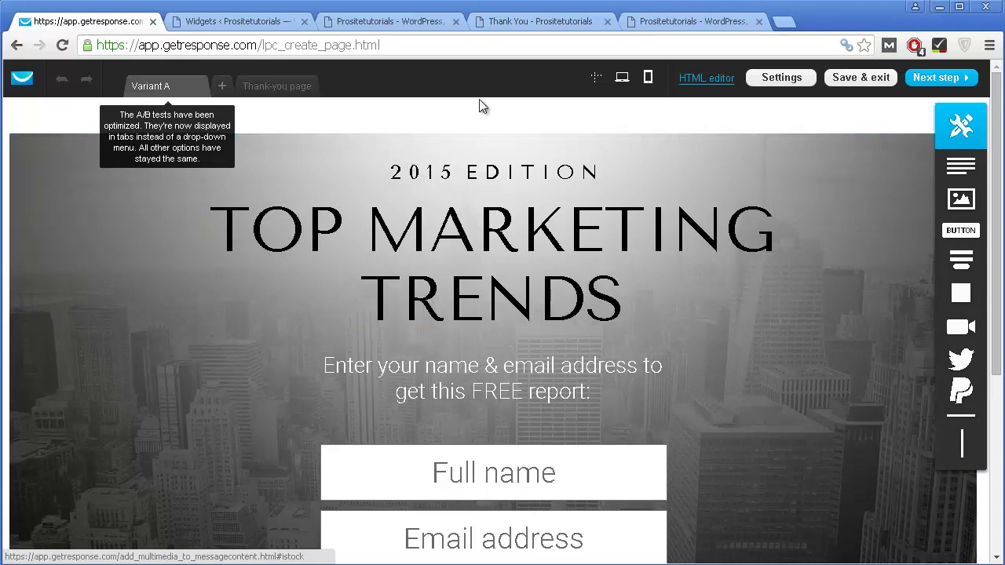
Step: Drop in a text block, a button and an image, delete each, then select the headline section
left_click(393, 167)
left_click(796, 204)
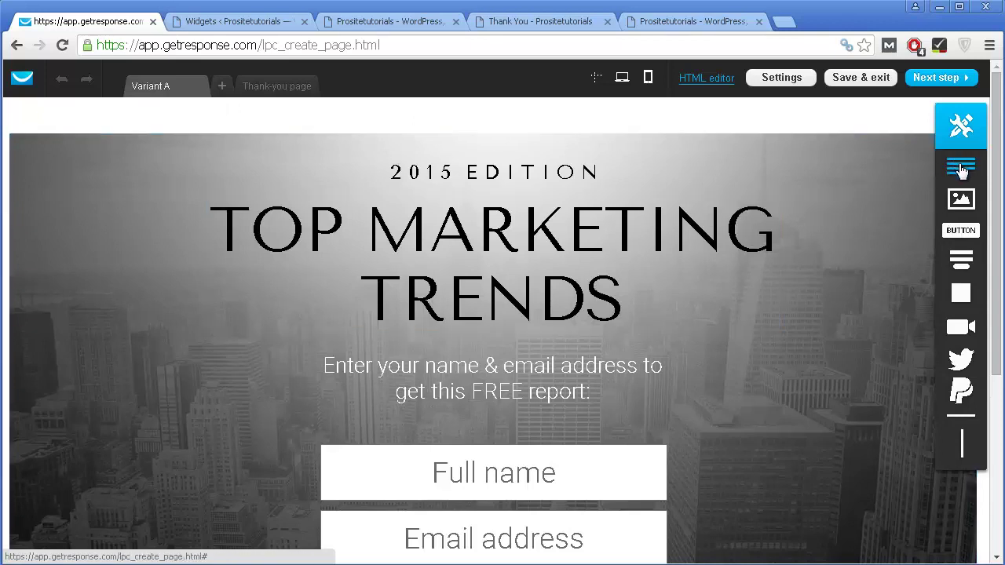
left_click_drag(936, 181, 139, 385)
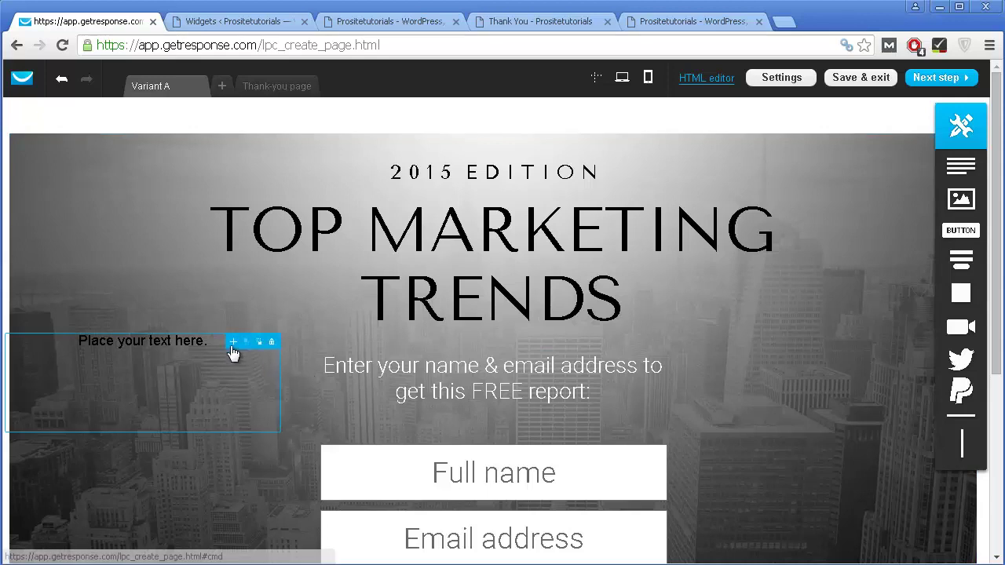
left_click(272, 343)
left_click_drag(954, 231, 330, 357)
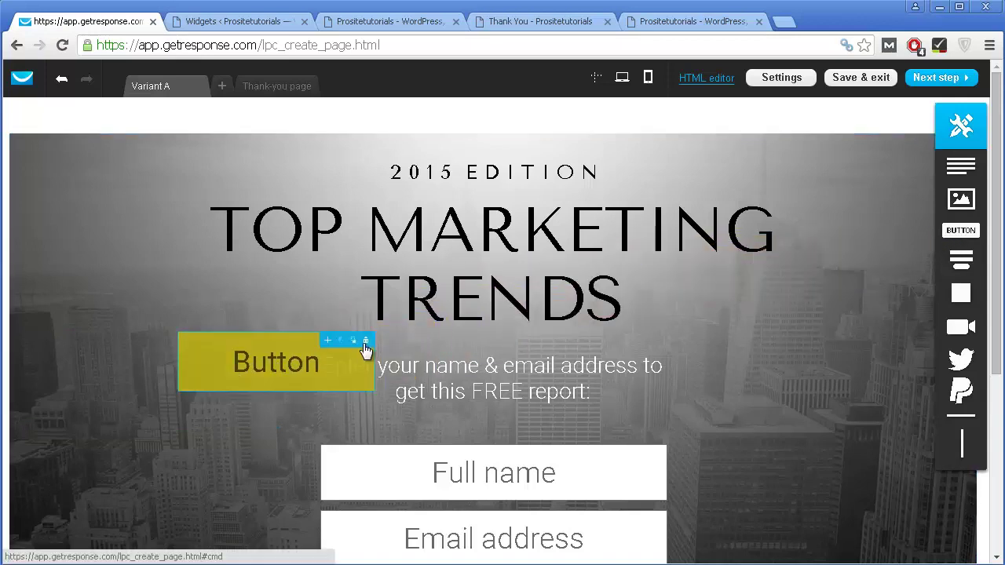
left_click(365, 340)
left_click_drag(333, 355, 239, 364)
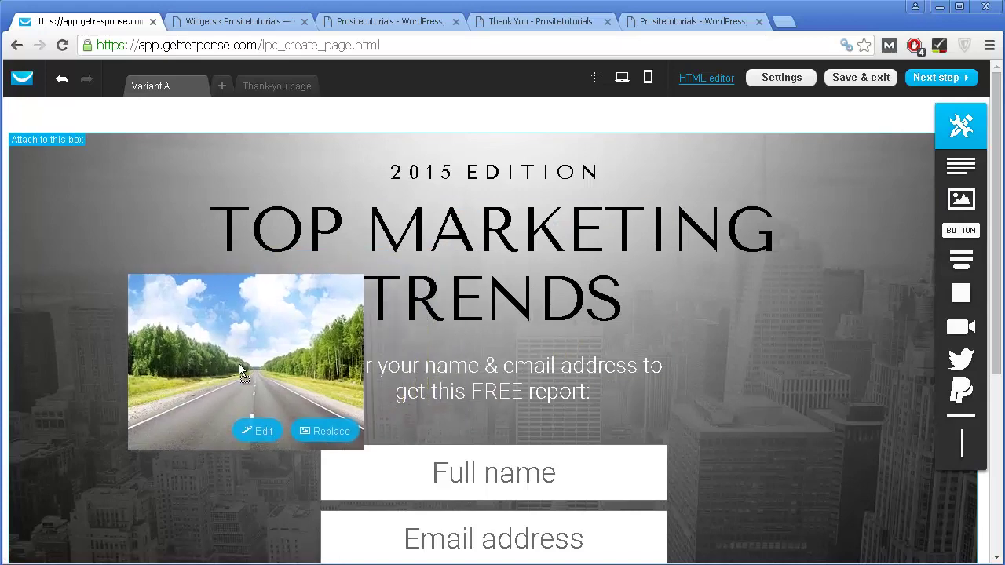
left_click(349, 285)
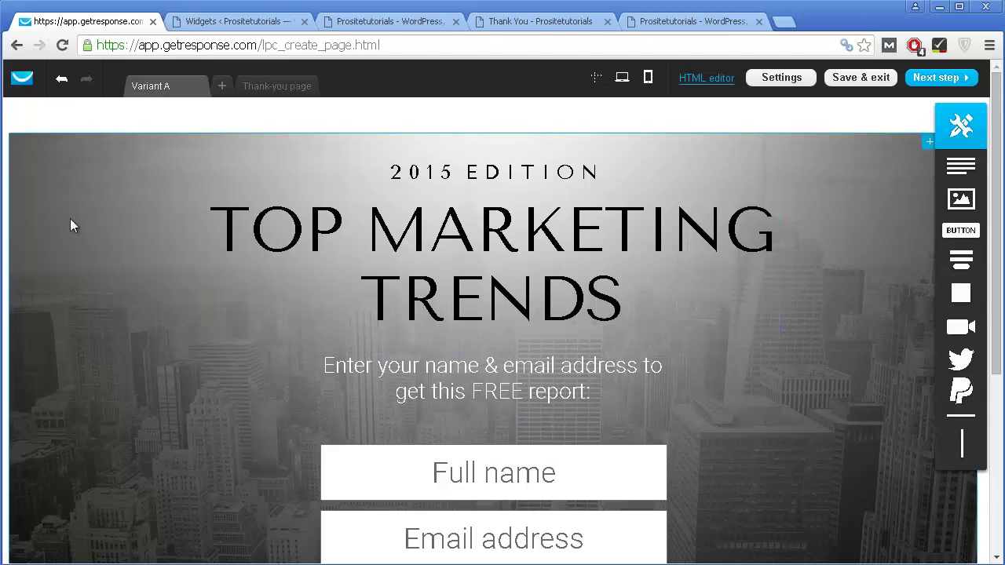
left_click(173, 139)
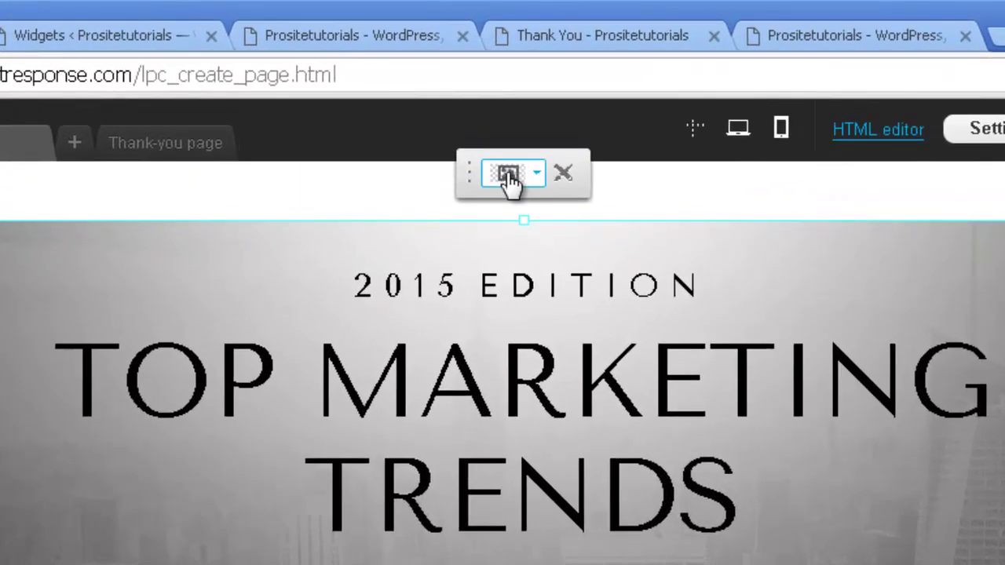
Step: Browse My Images for a section background, then close it and keep the 190_01.jpg city photo
left_click(507, 175)
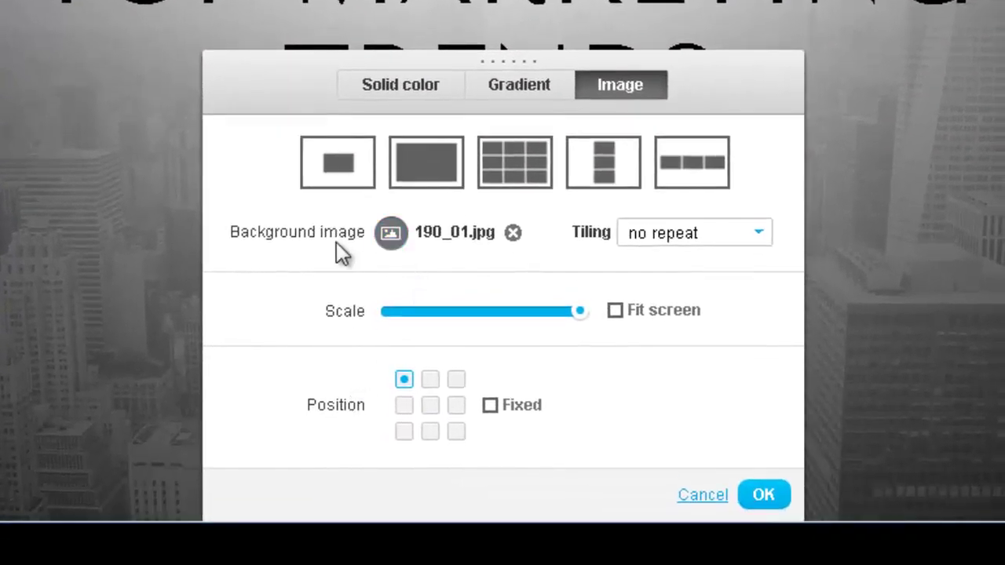
left_click(390, 233)
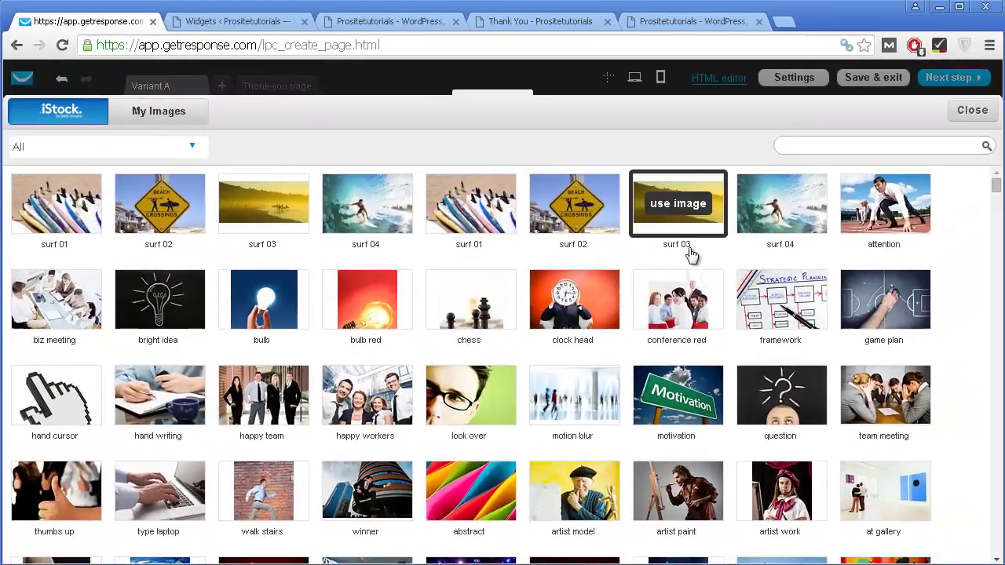
scroll(727, 236, "down", 5)
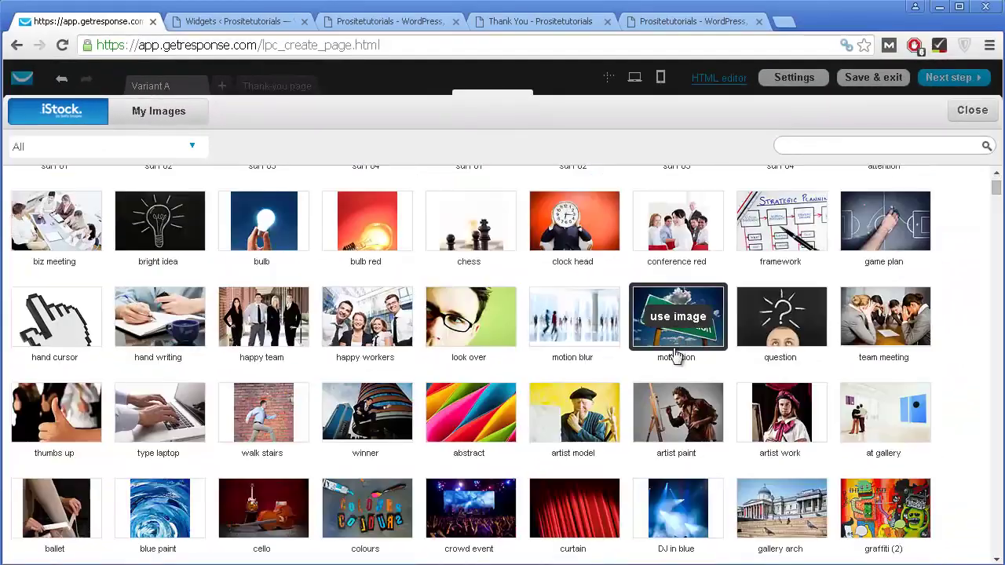
scroll(530, 312, "down", 3)
scroll(531, 302, "up", 8)
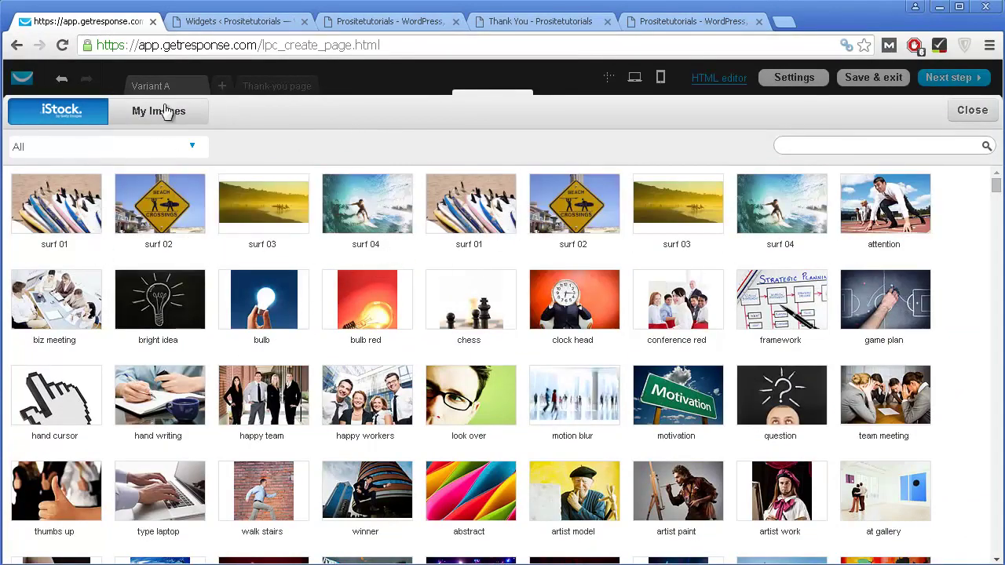
left_click(190, 123)
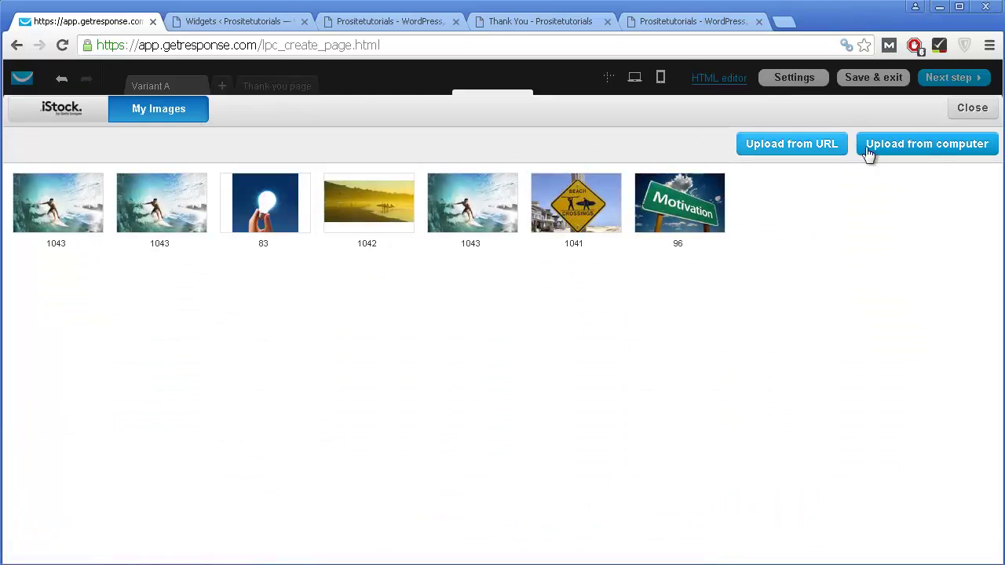
left_click(973, 109)
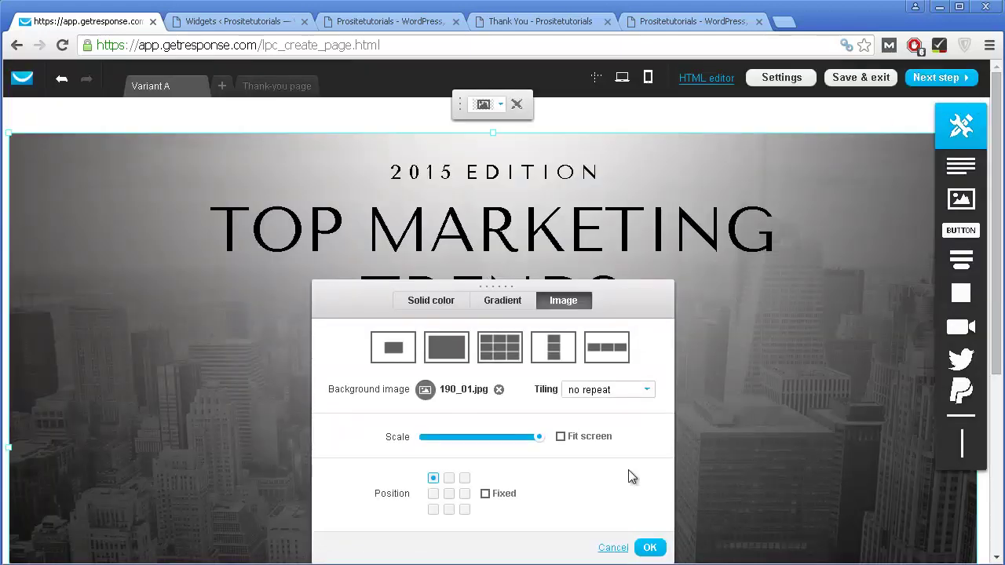
left_click(649, 549)
left_click(387, 172)
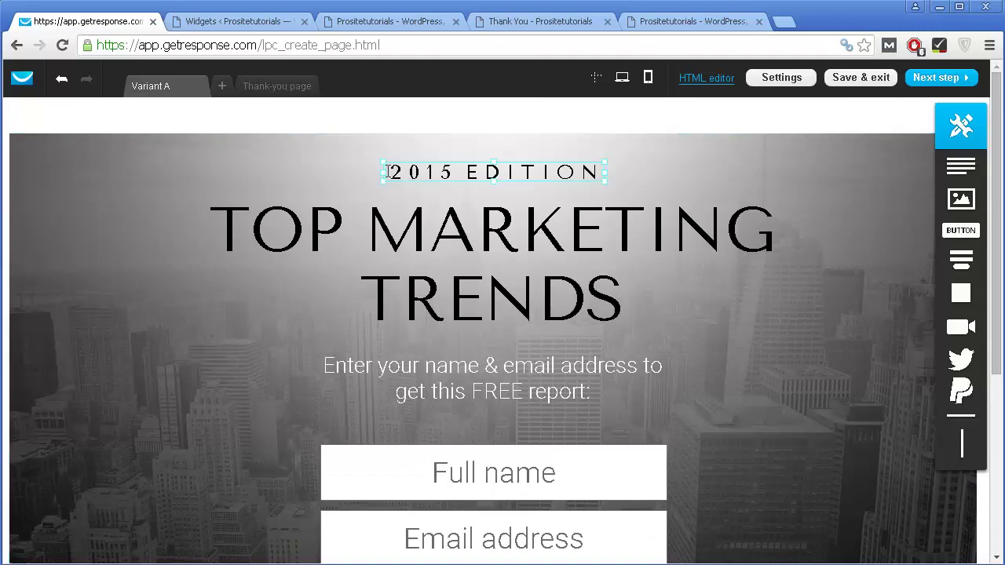
Step: Replace the TOP MARKETING TRENDS heading text with 'FREE Ebook'
left_click(300, 232)
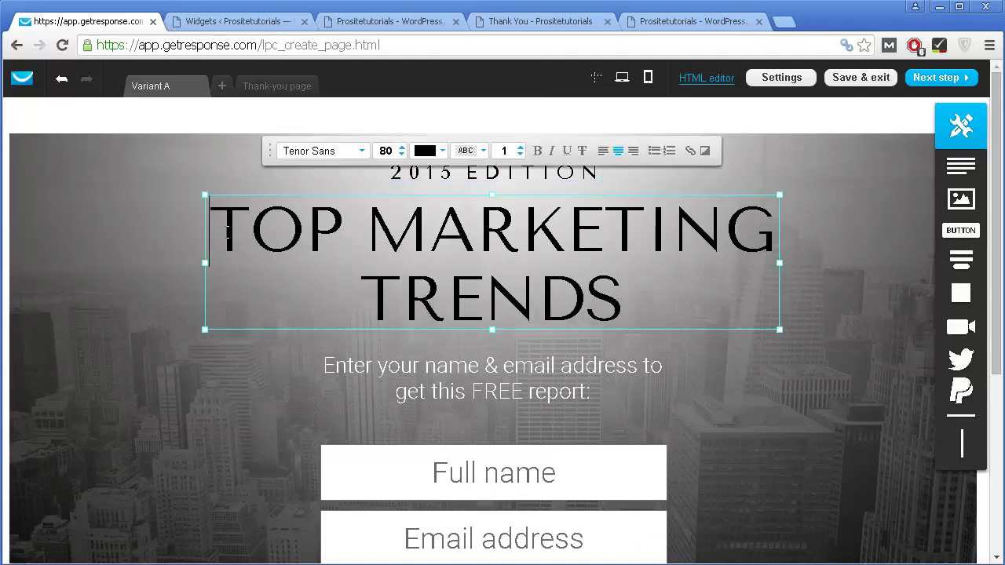
left_click_drag(227, 230, 665, 294)
type("FREE EB")
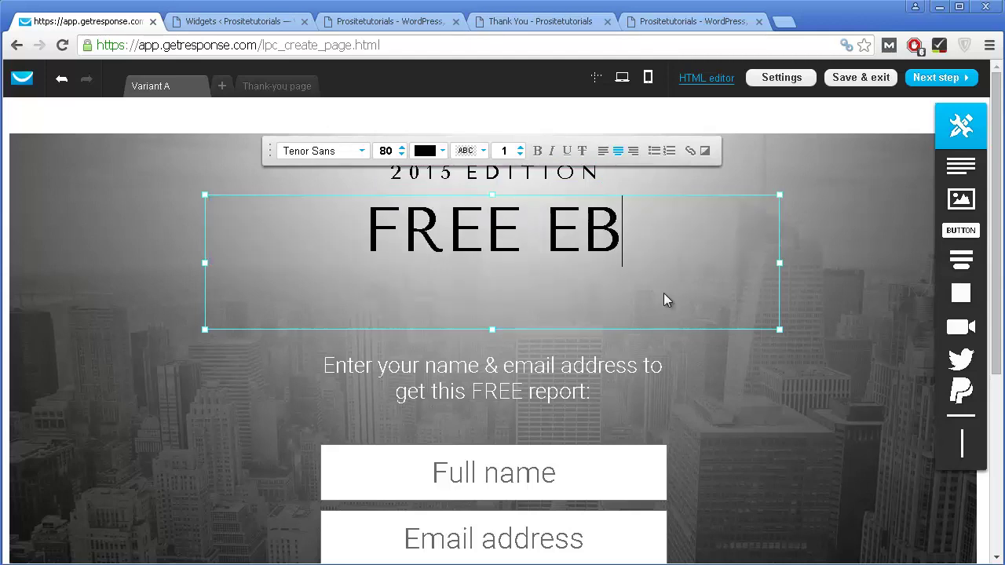
key("BackSpace")
type("book")
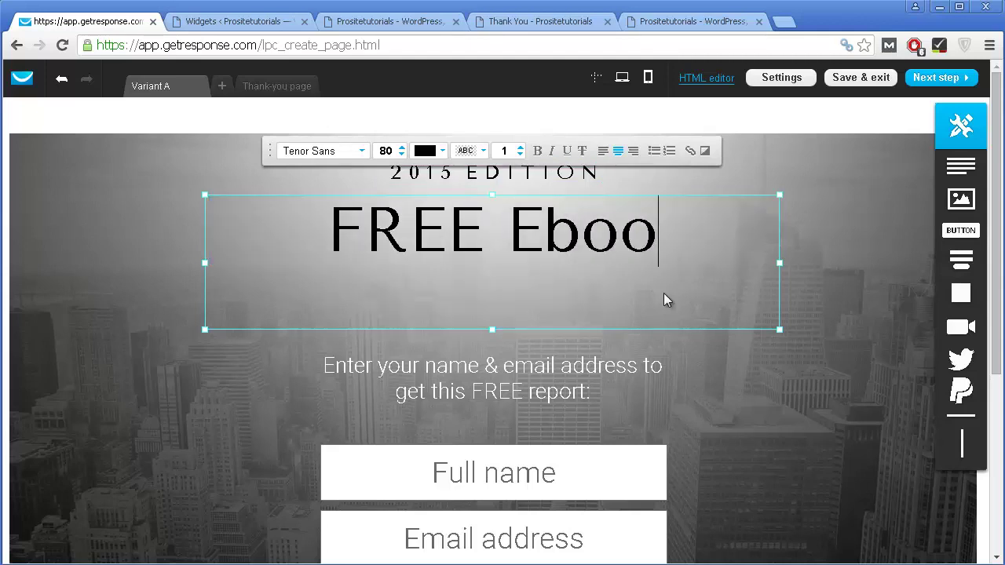
Step: Set the heading to font size 86 in Arial
left_click(402, 148)
left_click(402, 148)
left_click(402, 148)
left_click(402, 147)
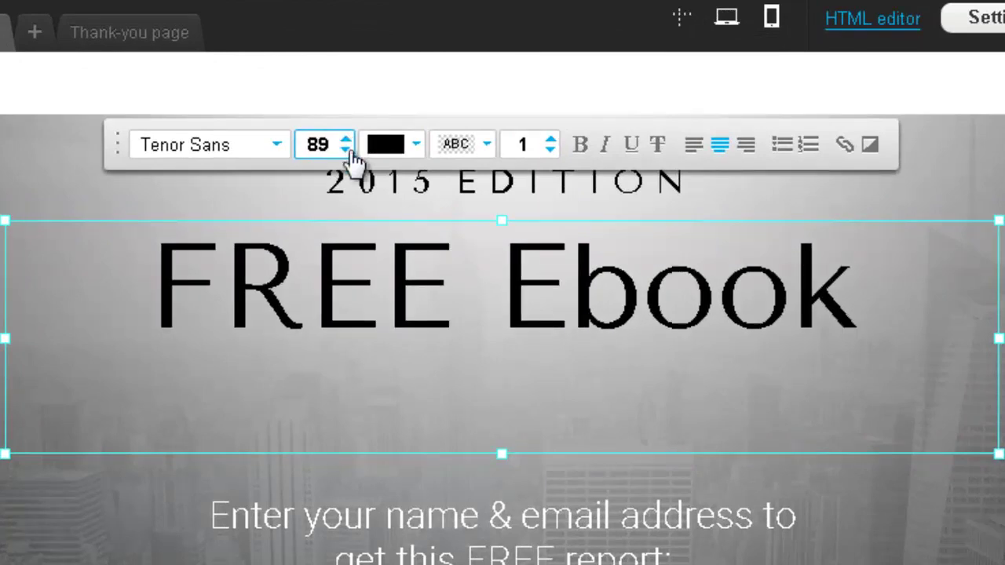
left_click(346, 151)
left_click(346, 151)
left_click(259, 153)
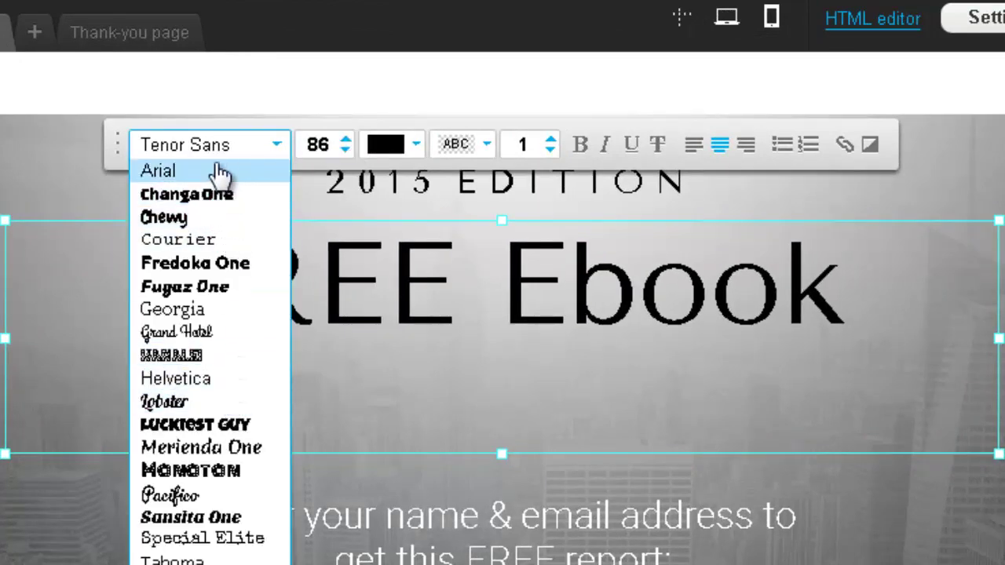
left_click(220, 172)
Step: Make the word 'Ebook' bold, italic, underlined and red
left_click(522, 292)
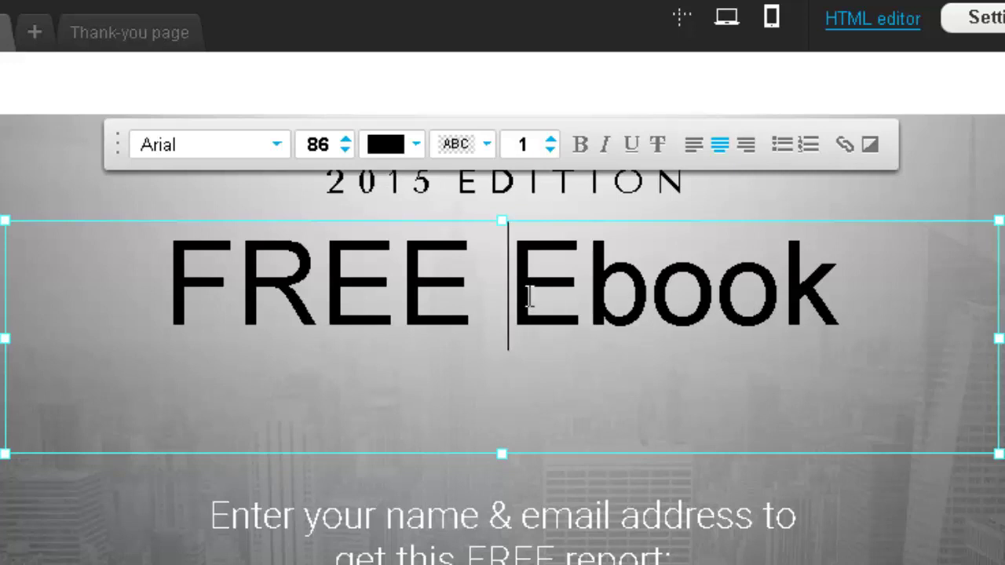
left_click_drag(513, 294, 825, 309)
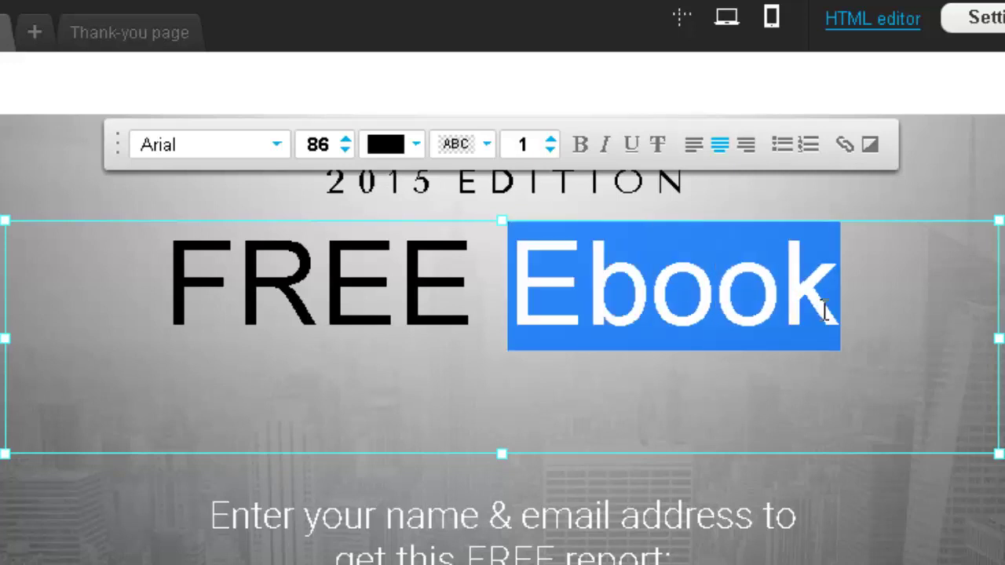
left_click(580, 149)
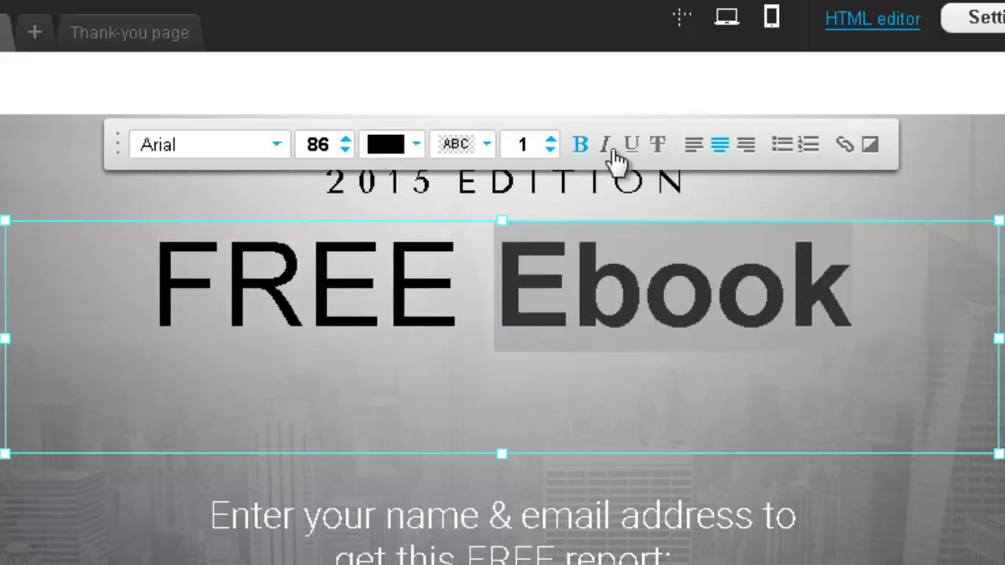
left_click(608, 147)
left_click(633, 146)
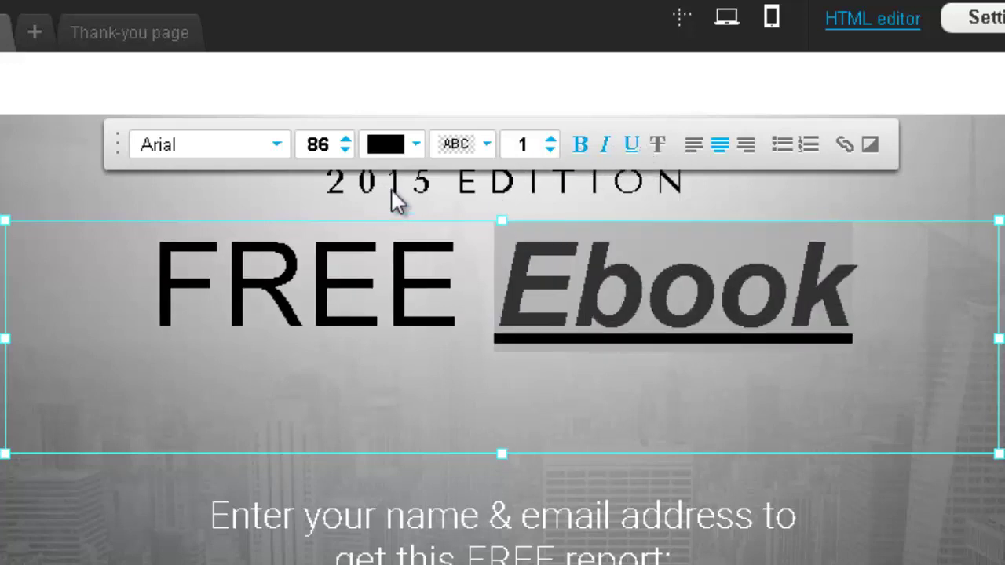
left_click(384, 148)
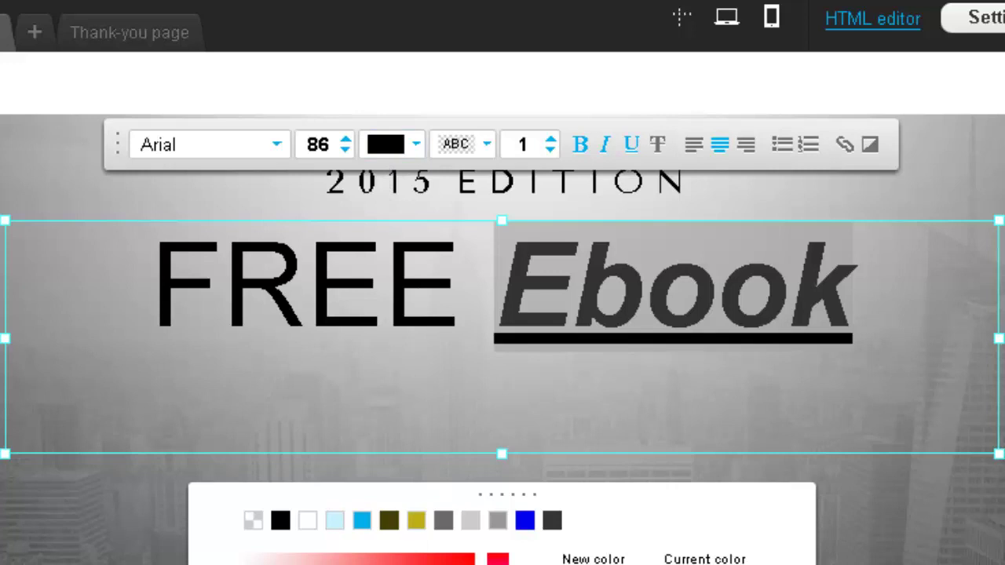
left_click_drag(431, 564, 500, 528)
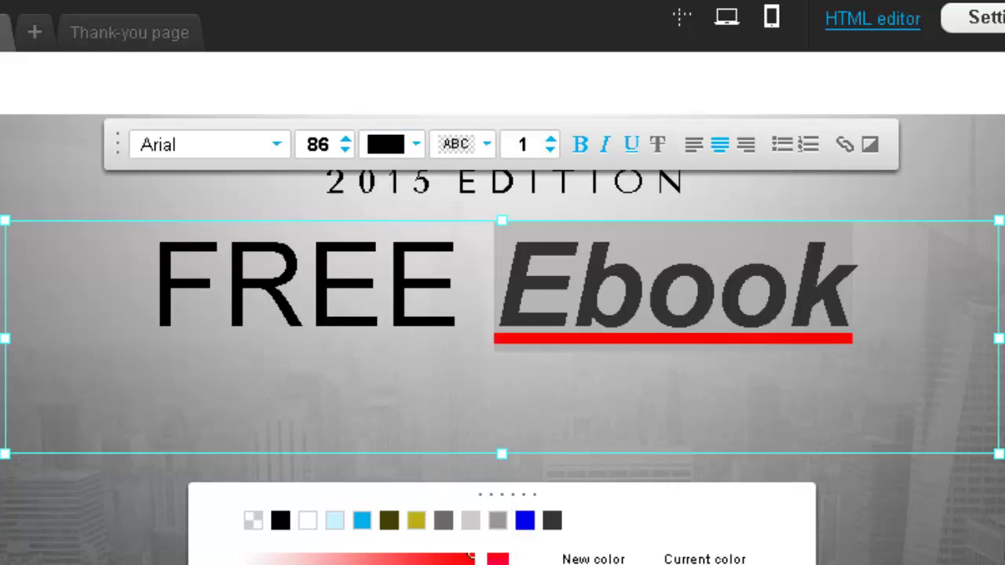
key("Return")
left_click(652, 416)
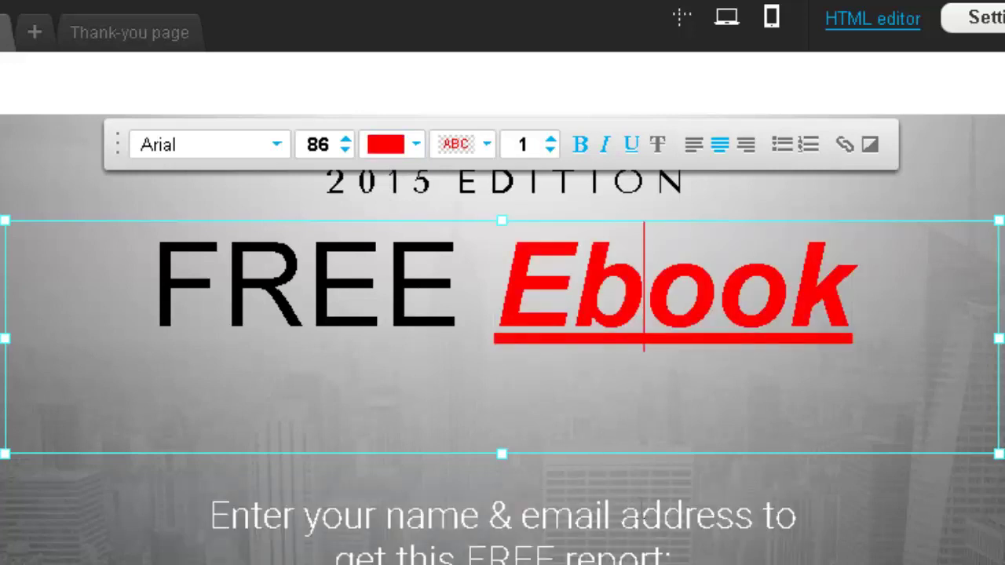
scroll(518, 320, "down", 3)
scroll(517, 316, "up", 3)
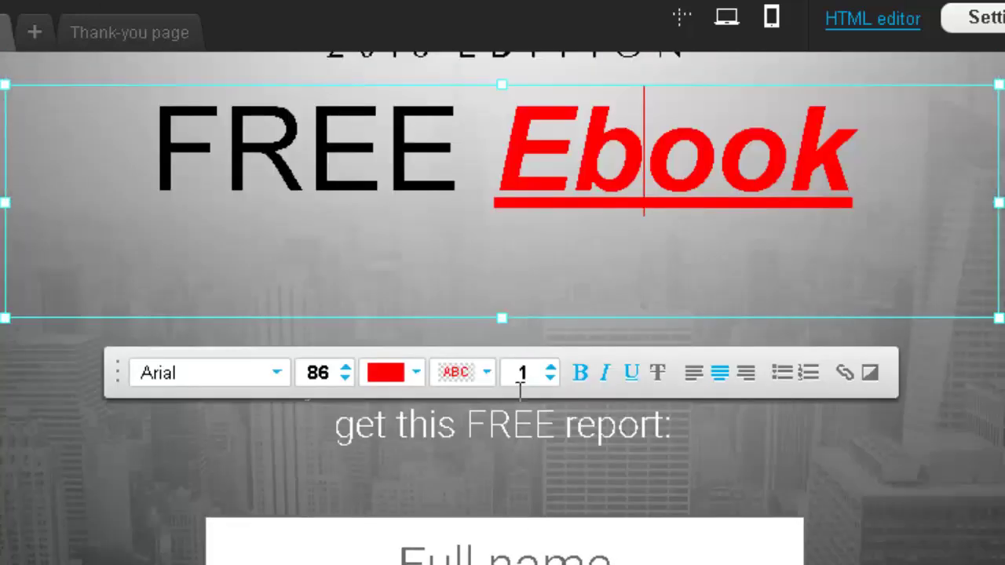
Step: Overwrite the old line under the 'Ebook' headline with 'Click below to get ebook'
left_click(642, 435)
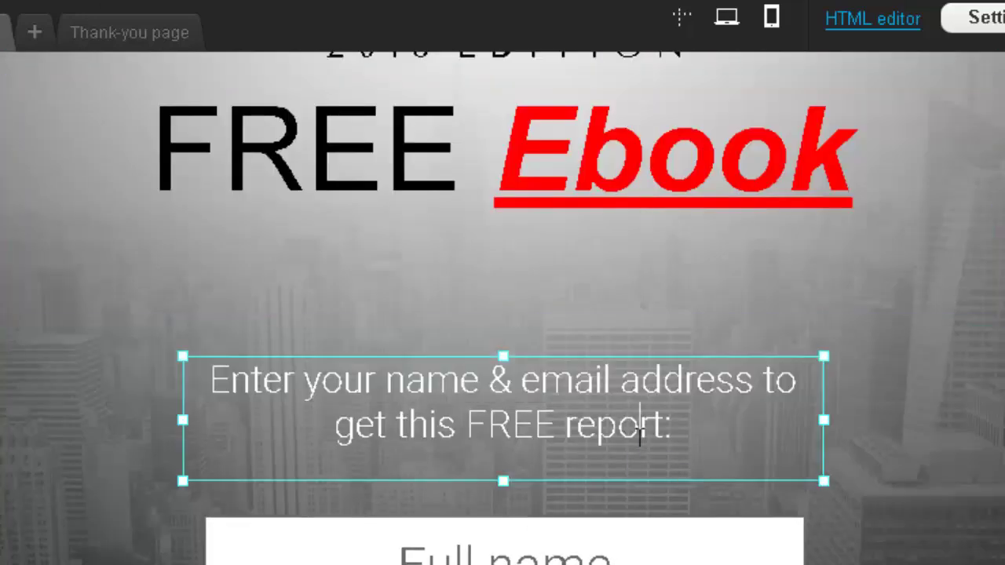
left_click(641, 427)
left_click_drag(671, 428, 214, 385)
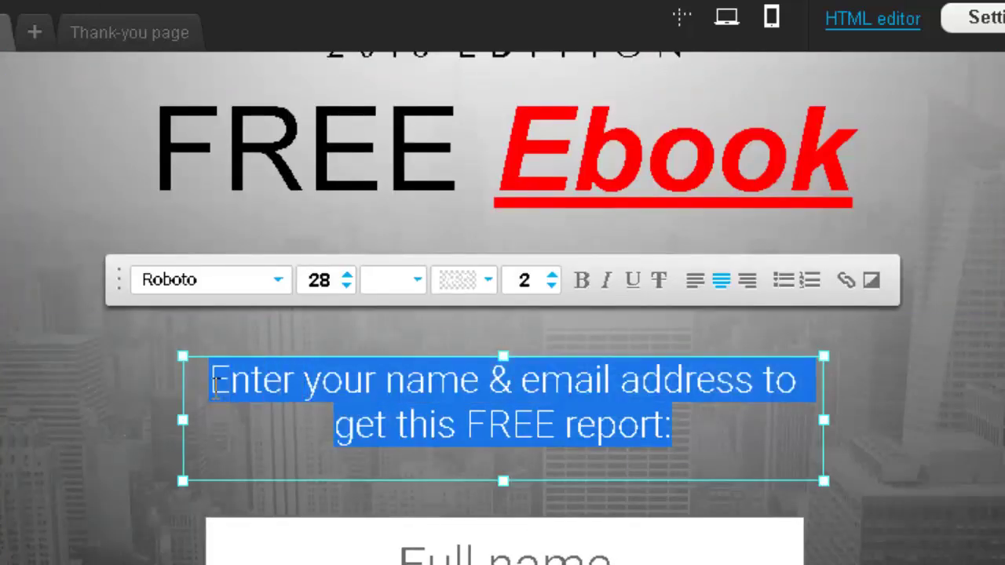
scroll(503, 440, "up", 2)
scroll(507, 441, "down", 2)
key("Delete")
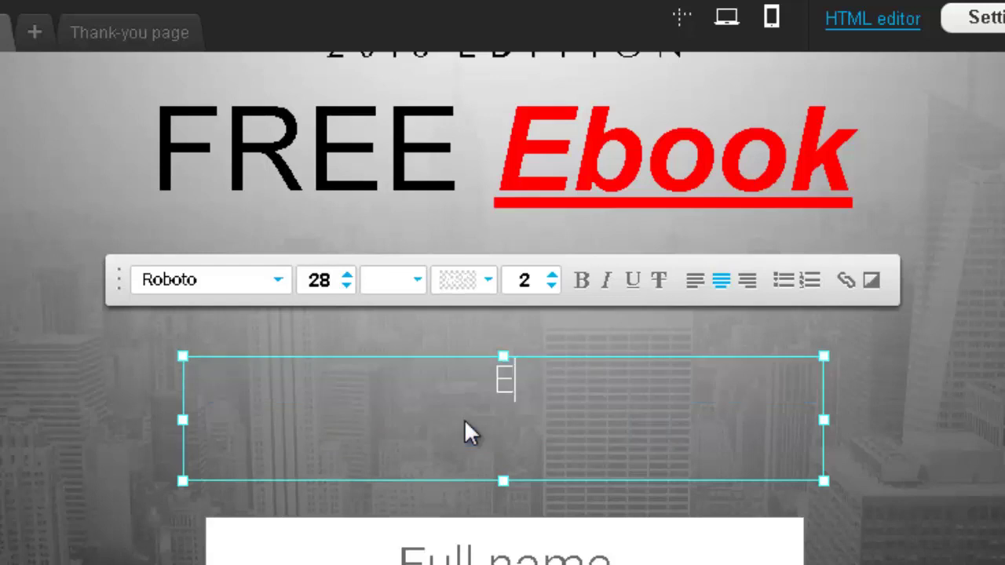
type("Cl")
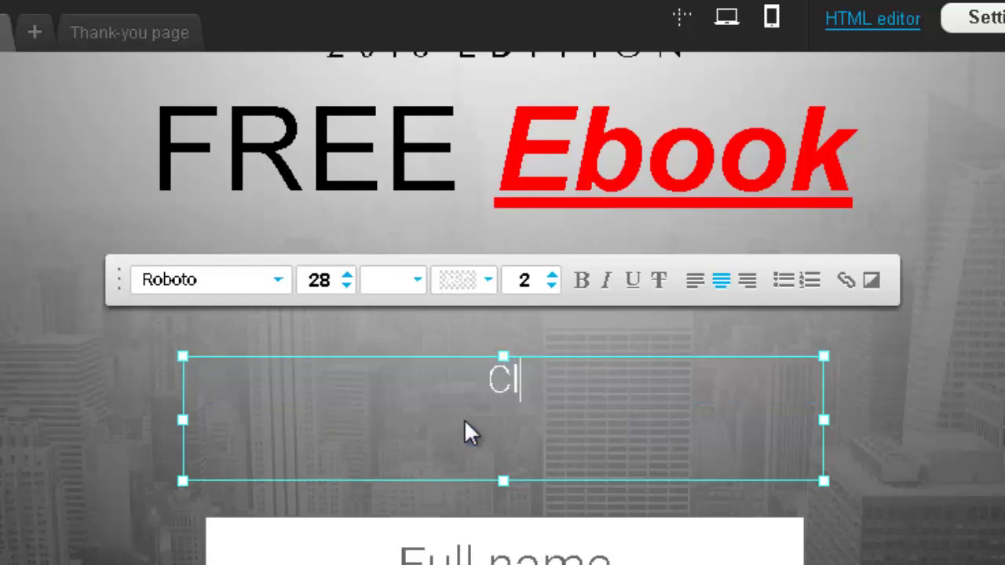
type("ick below to get ebook")
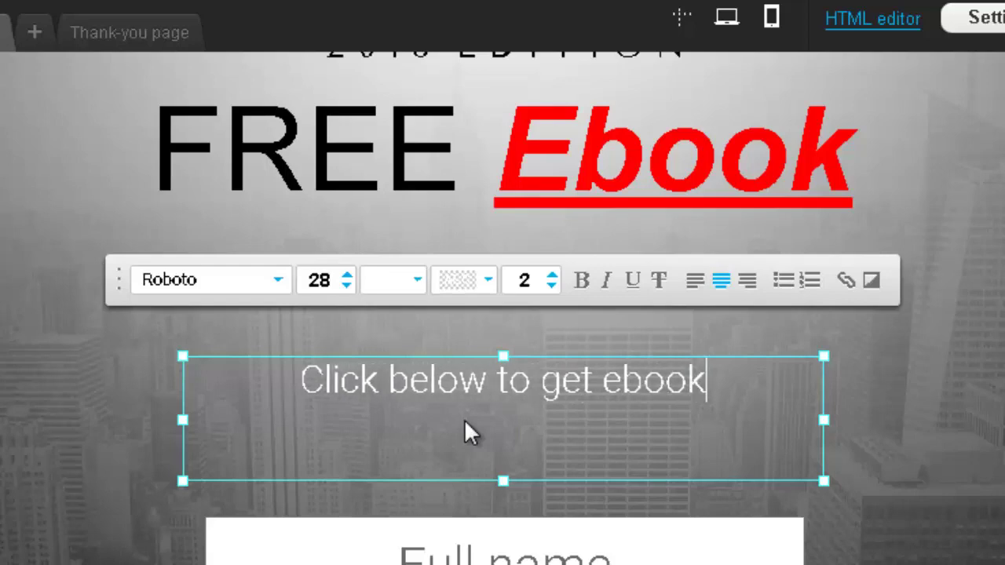
scroll(524, 529, "down", 2)
left_click(542, 455)
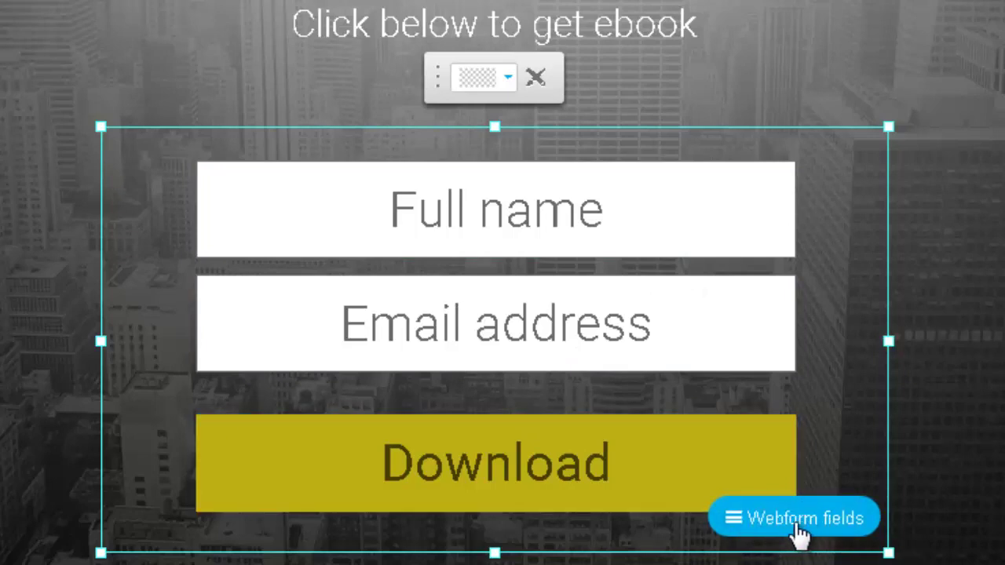
Step: Add the Age field with its 18-29 dropdown from Webform fields and place it under Email address
left_click(742, 532)
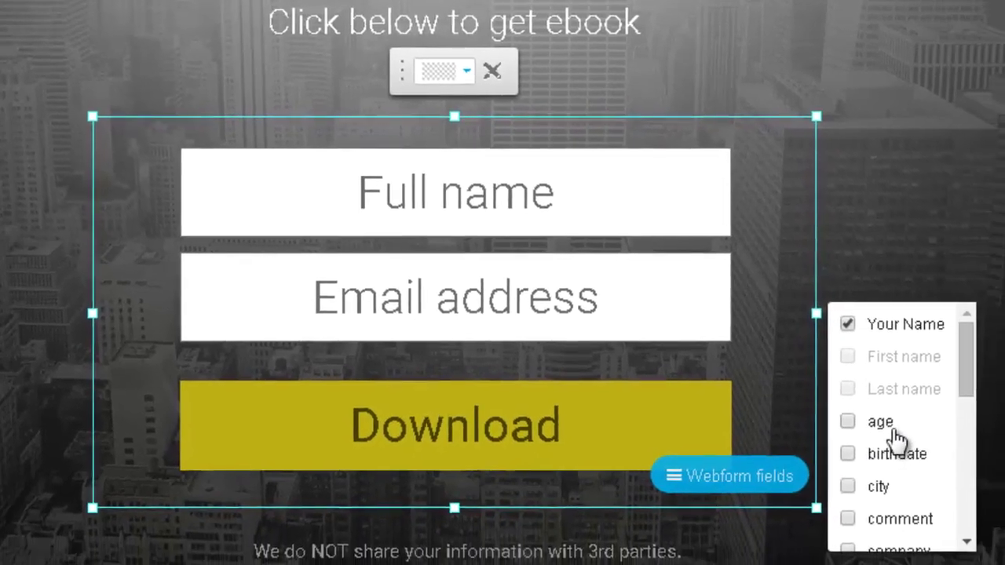
scroll(888, 417, "down", 6)
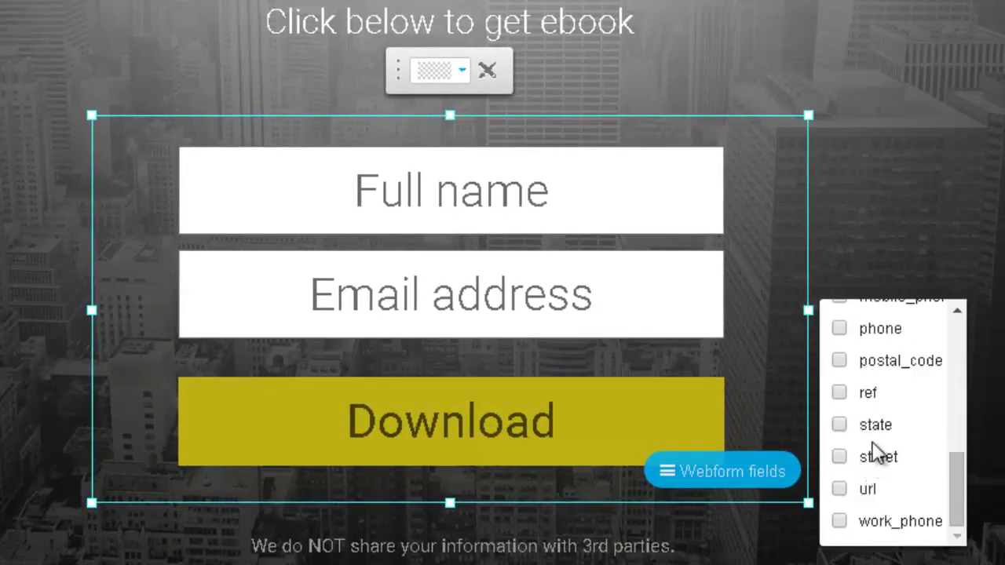
scroll(878, 453, "up", 6)
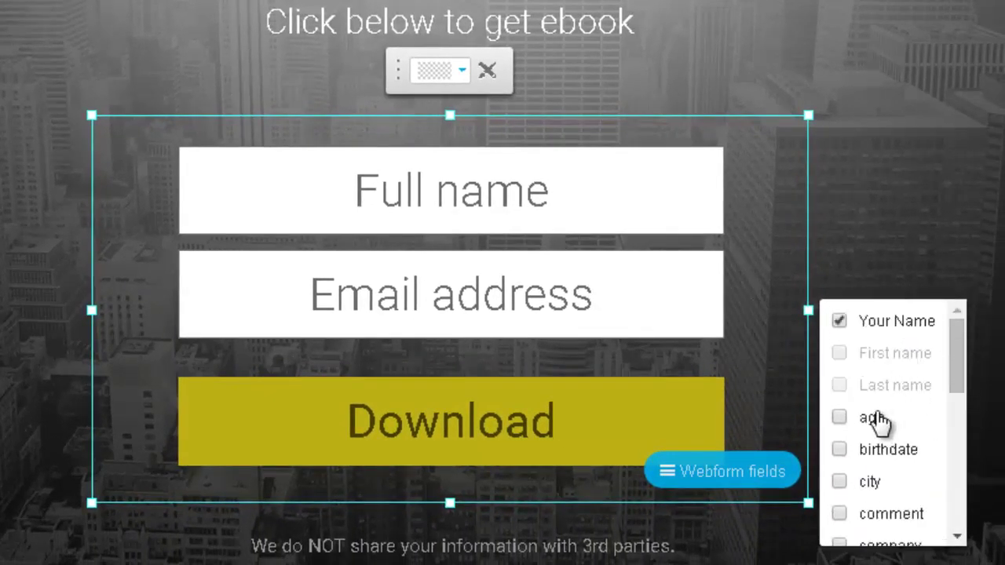
left_click(874, 423)
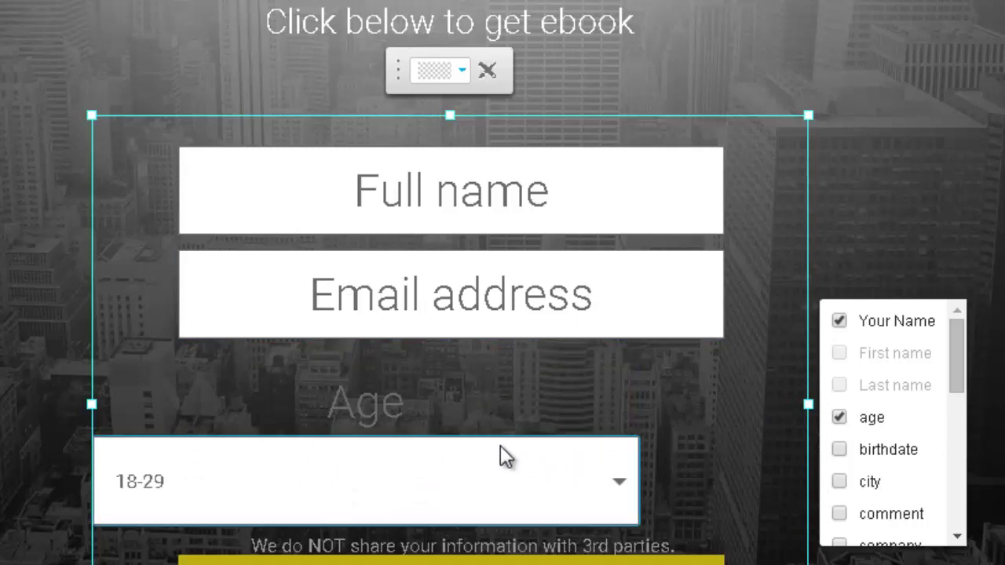
left_click_drag(500, 448, 579, 421)
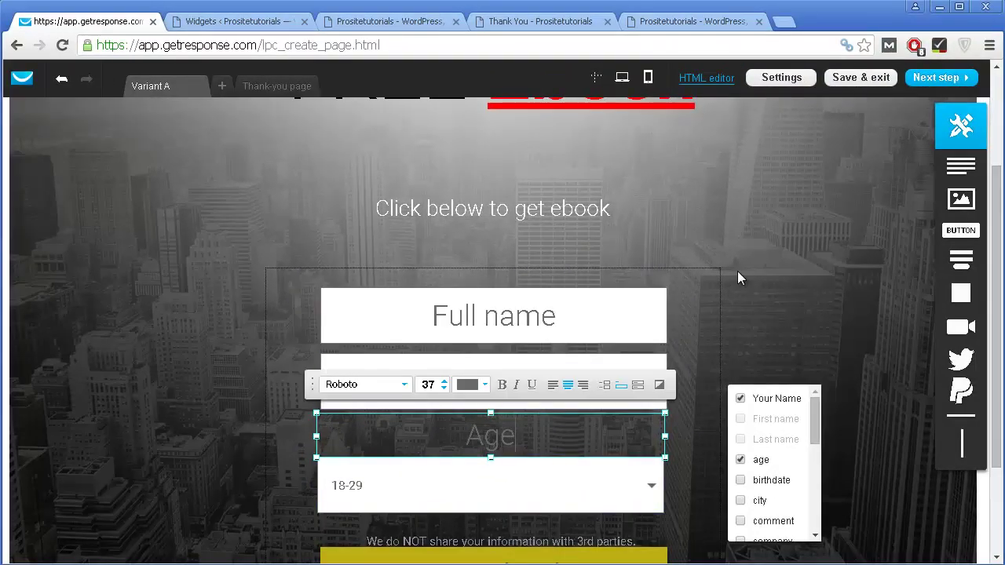
Step: Stretch the top section's bottom edge downward, then drag it back up to its original height
left_click(737, 271)
scroll(745, 271, "down", 2)
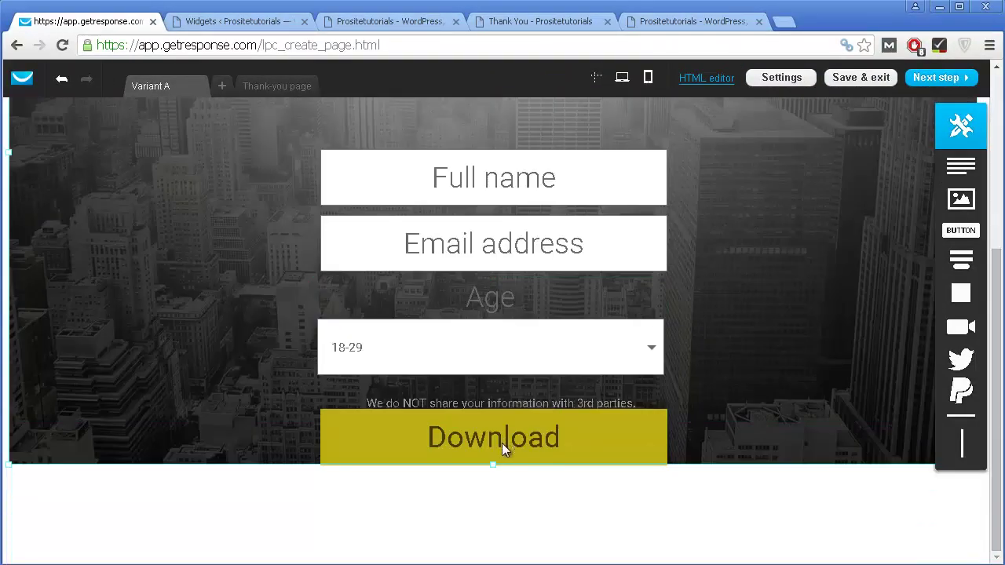
left_click_drag(491, 465, 492, 528)
scroll(218, 193, "up", 4)
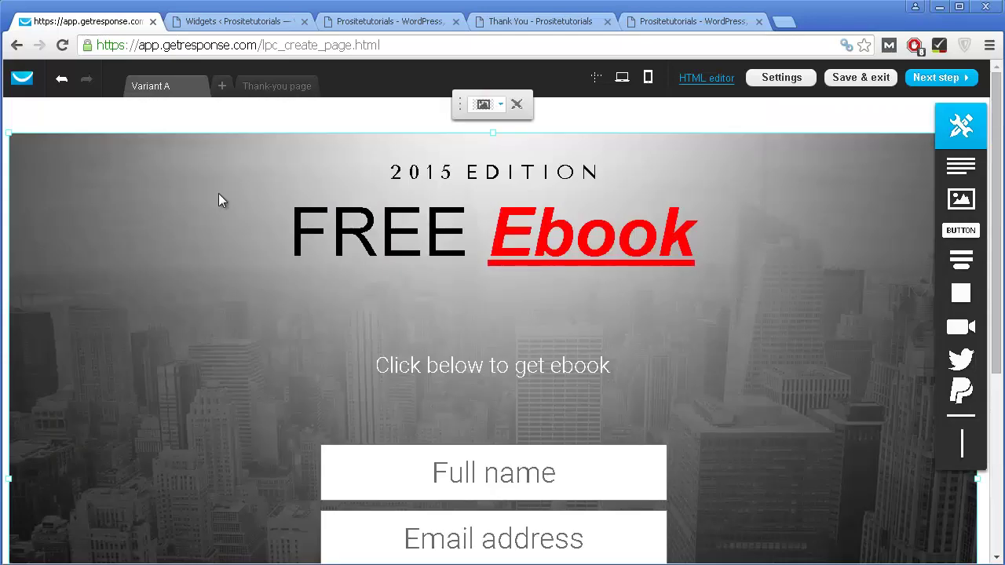
scroll(325, 258, "down", 4)
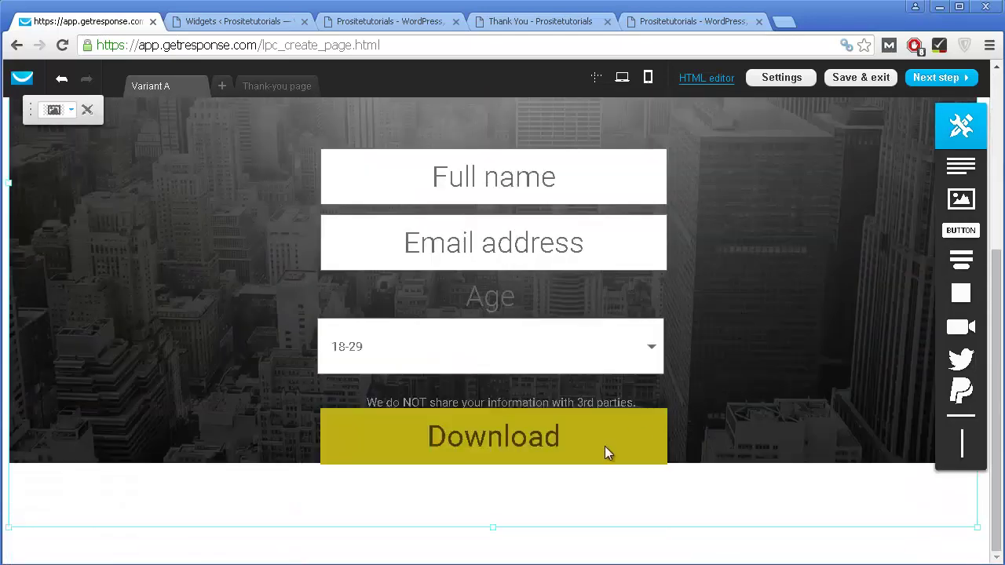
left_click_drag(490, 530, 498, 464)
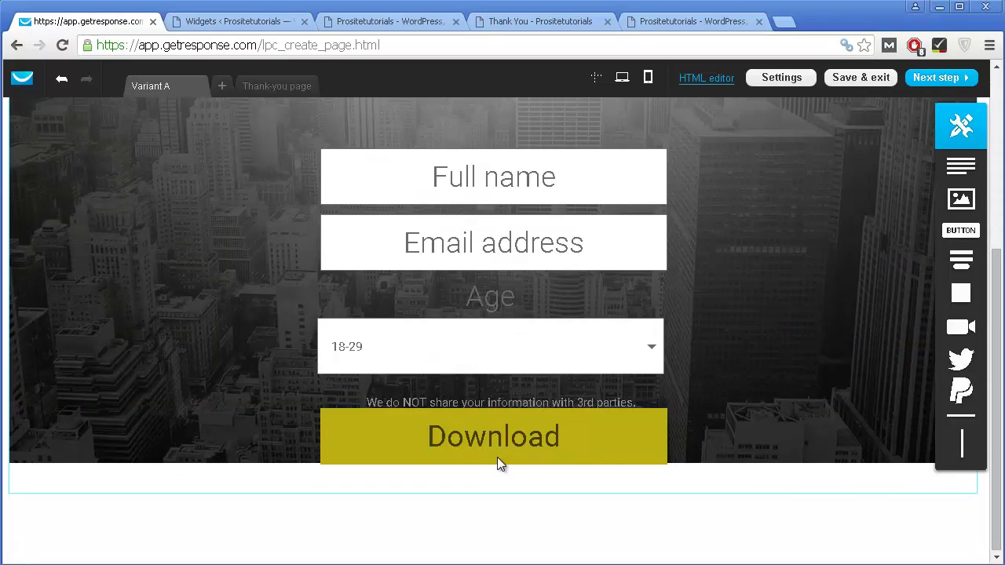
Step: Select the yellow Download button inside the signup form
scroll(493, 268, "up", 3)
scroll(494, 269, "down", 3)
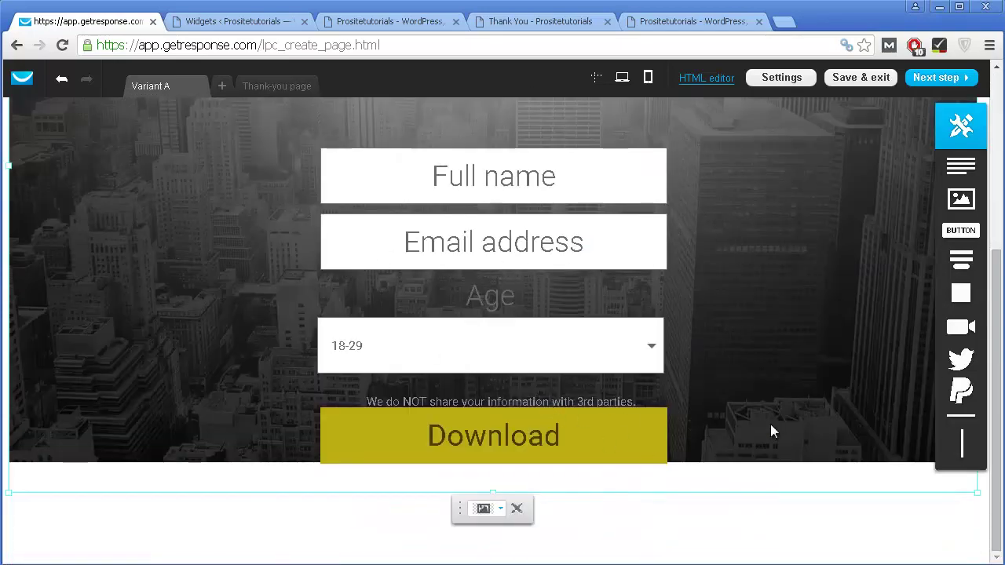
scroll(769, 404, "up", 3)
scroll(767, 397, "down", 3)
left_click(605, 439)
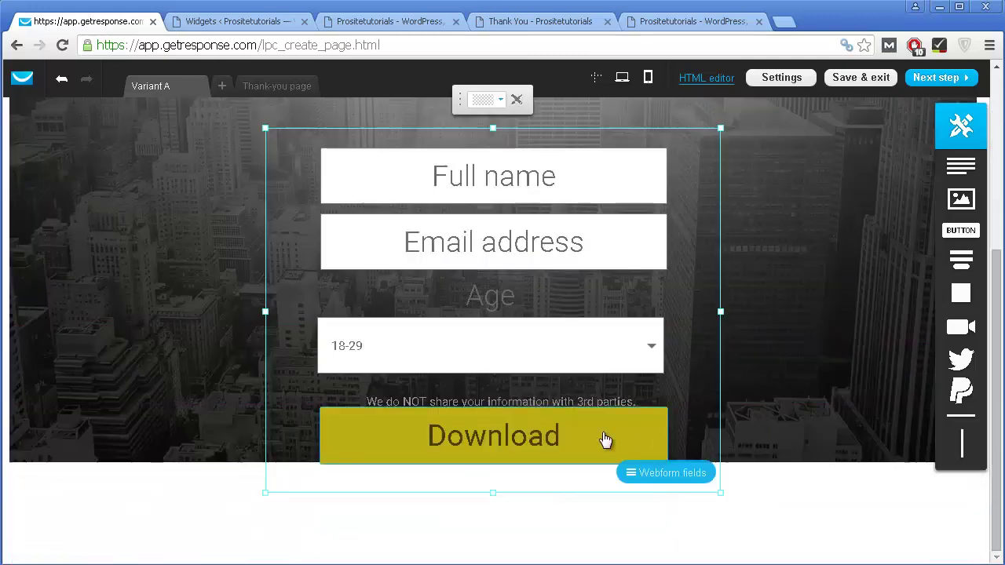
left_click(413, 444)
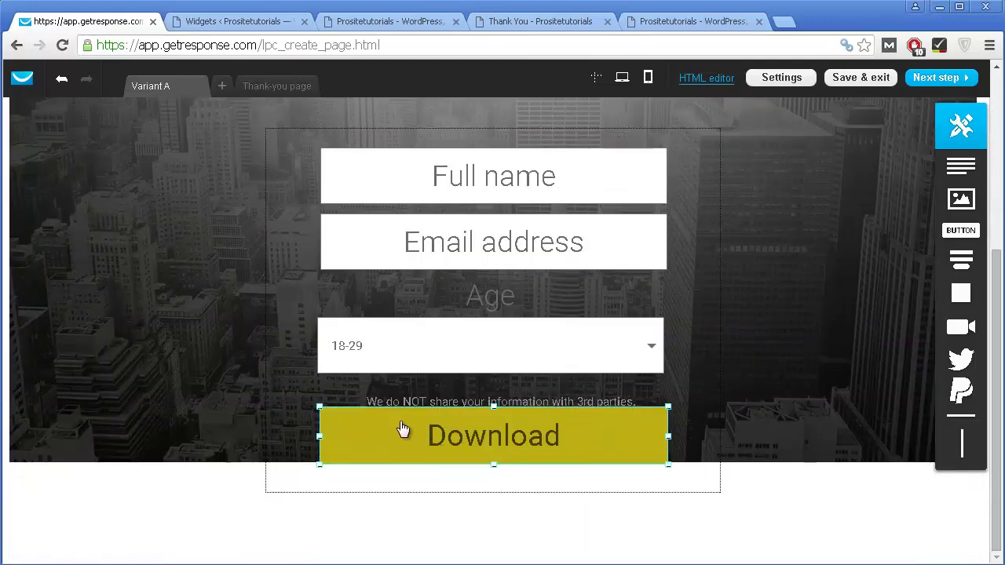
Step: Change the Download button's background colour to bright red
double_click(409, 443)
left_click(406, 439)
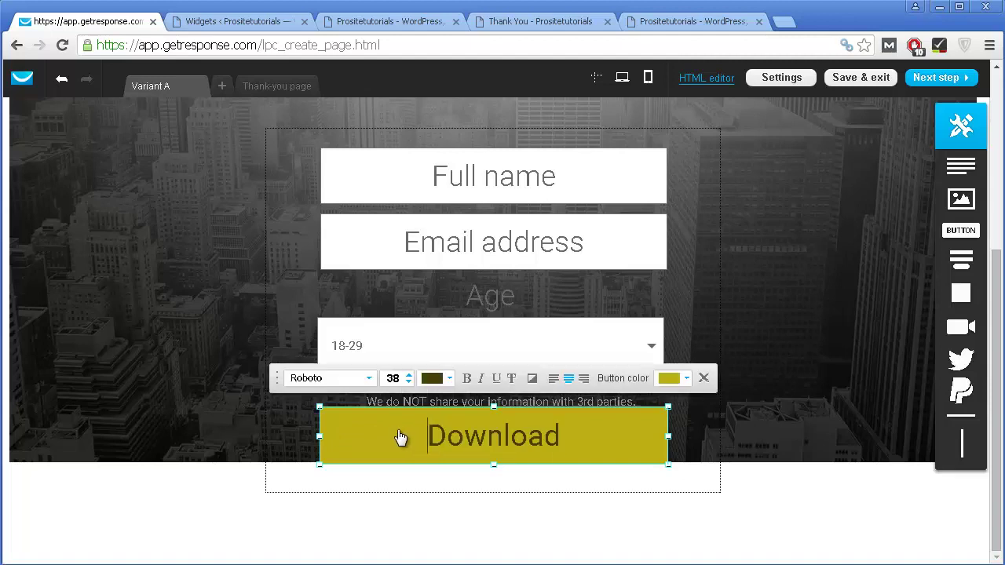
left_click(670, 379)
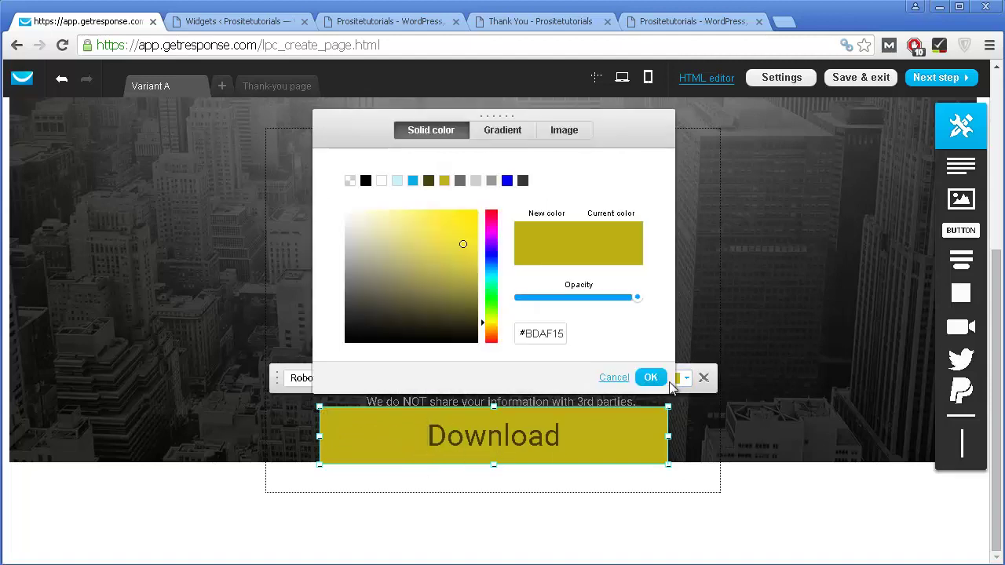
left_click(491, 211)
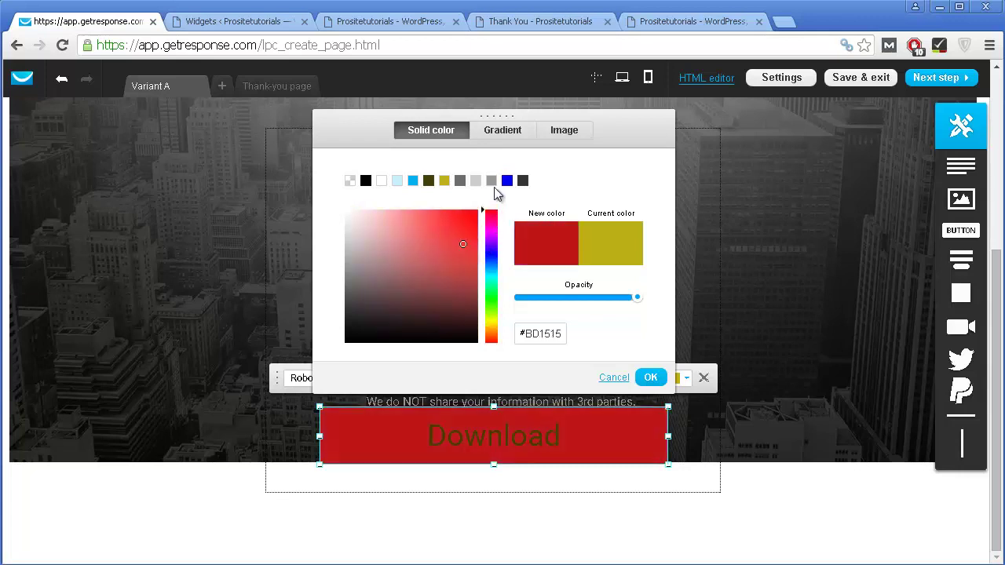
left_click_drag(474, 214, 492, 208)
left_click(651, 378)
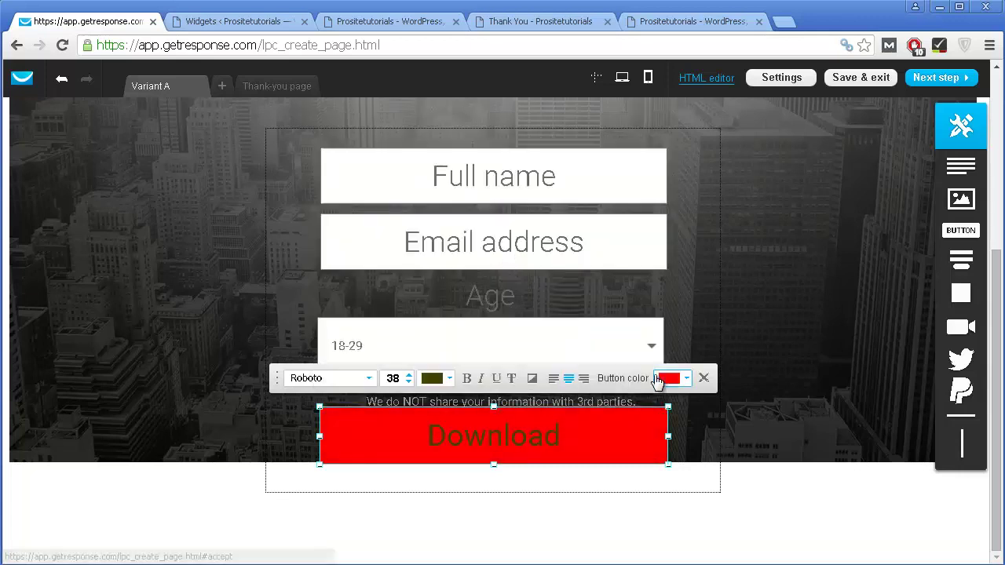
Step: Make the Download label text white
left_click_drag(574, 437, 427, 434)
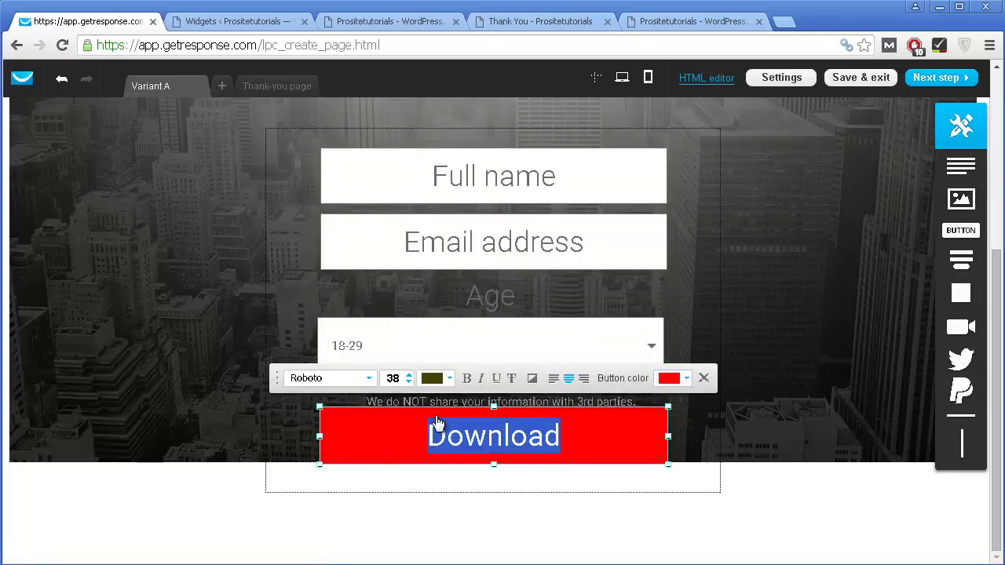
left_click(433, 379)
left_click_drag(427, 296, 336, 194)
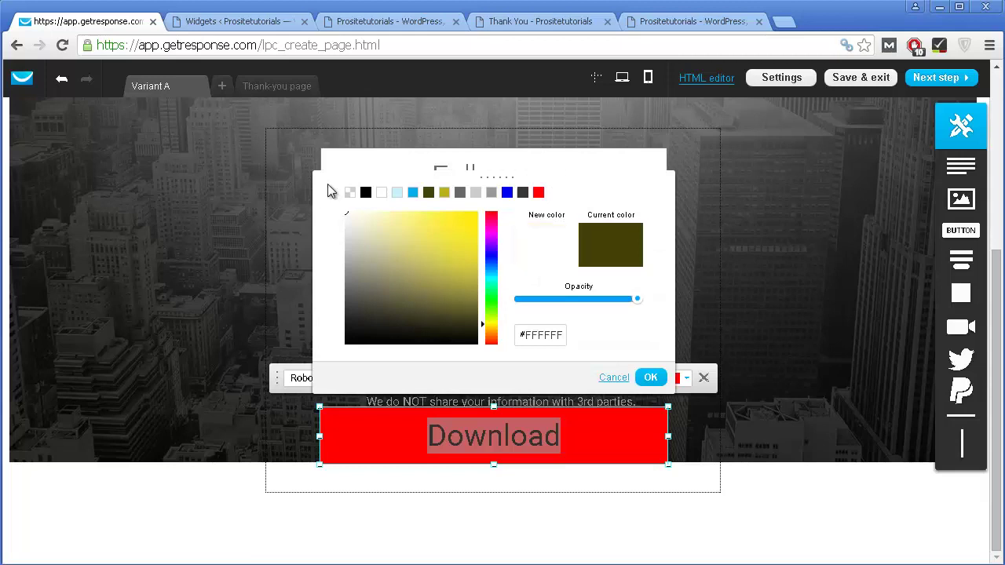
left_click(651, 377)
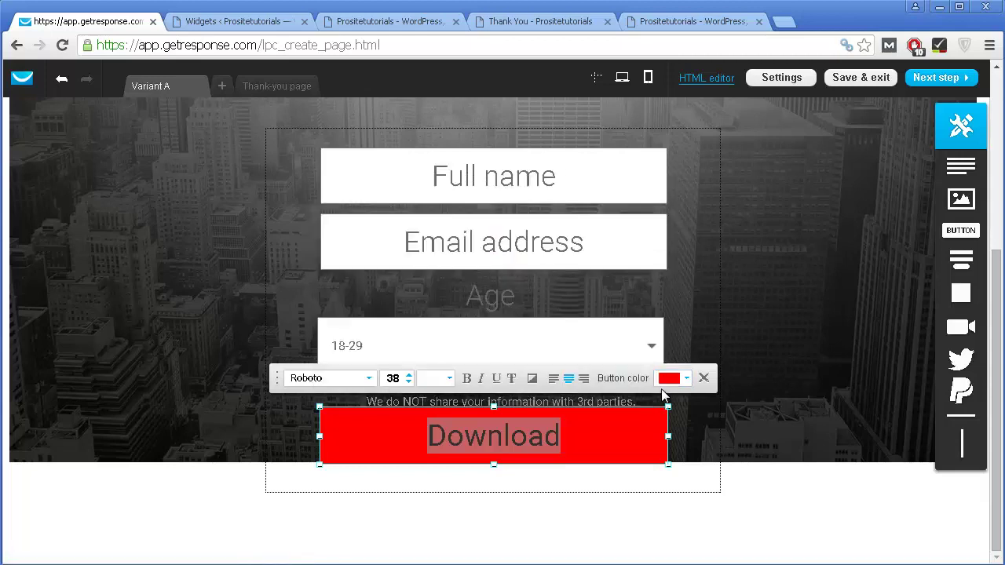
left_click(599, 435)
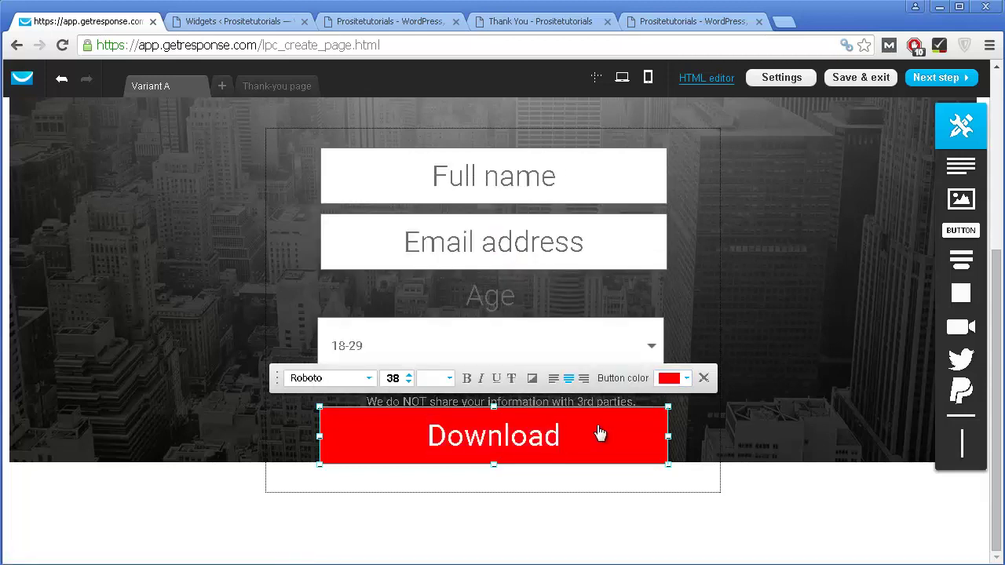
Step: Replace the 'Download' label with 'Get your ebook' and make it bold
key("BackSpace")
key("BackSpace")
key("BackSpace")
key("BackSpace")
key("BackSpace")
key("BackSpace")
key("BackSpace")
key("BackSpace")
type("GEt")
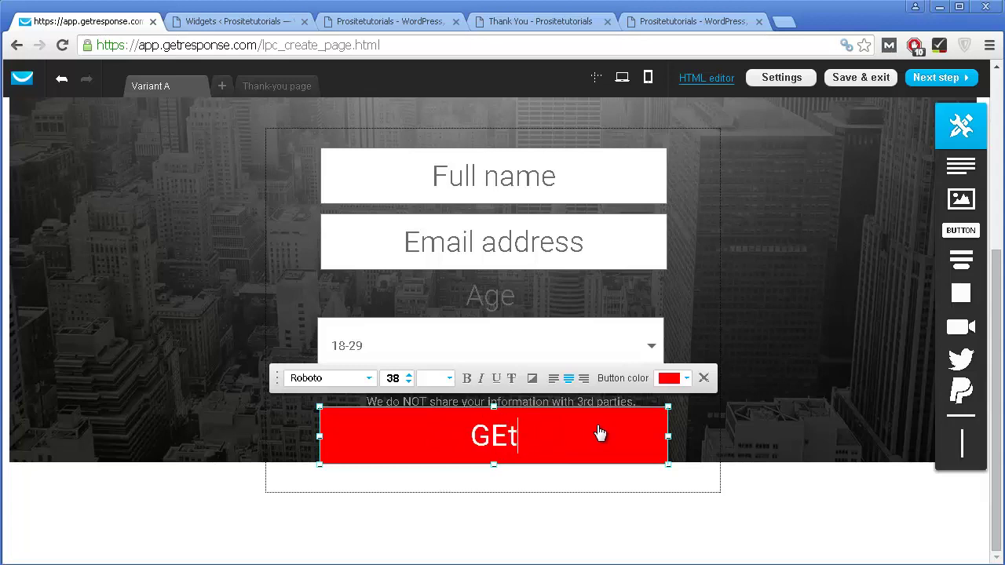
key("BackSpace")
key("BackSpace")
type("et your ebook")
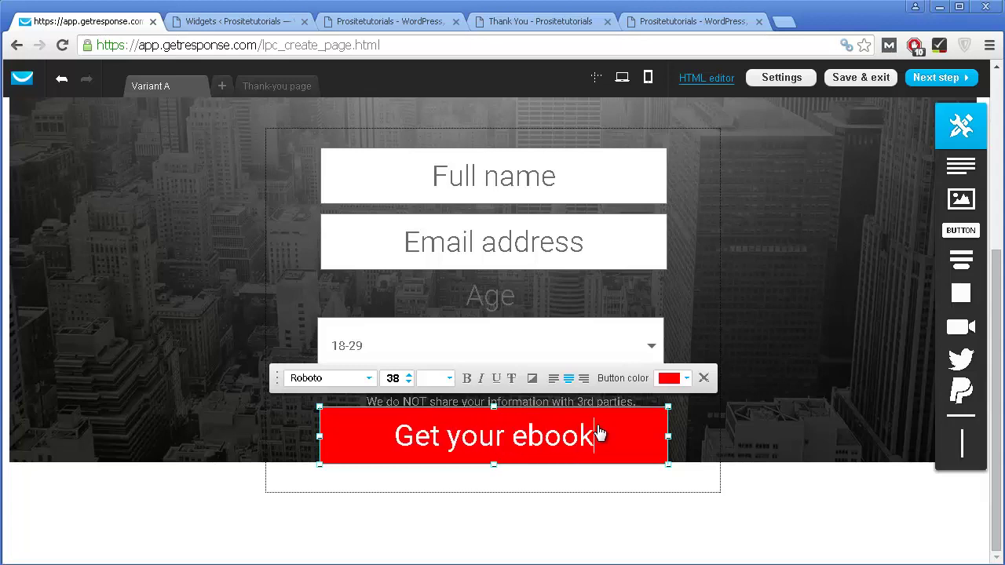
key("ctrl+a")
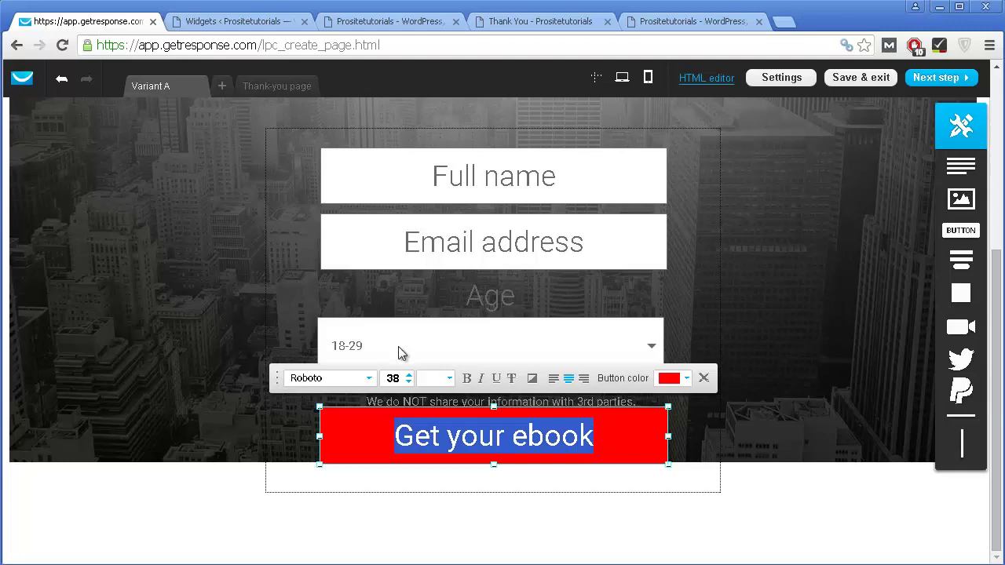
left_click(467, 378)
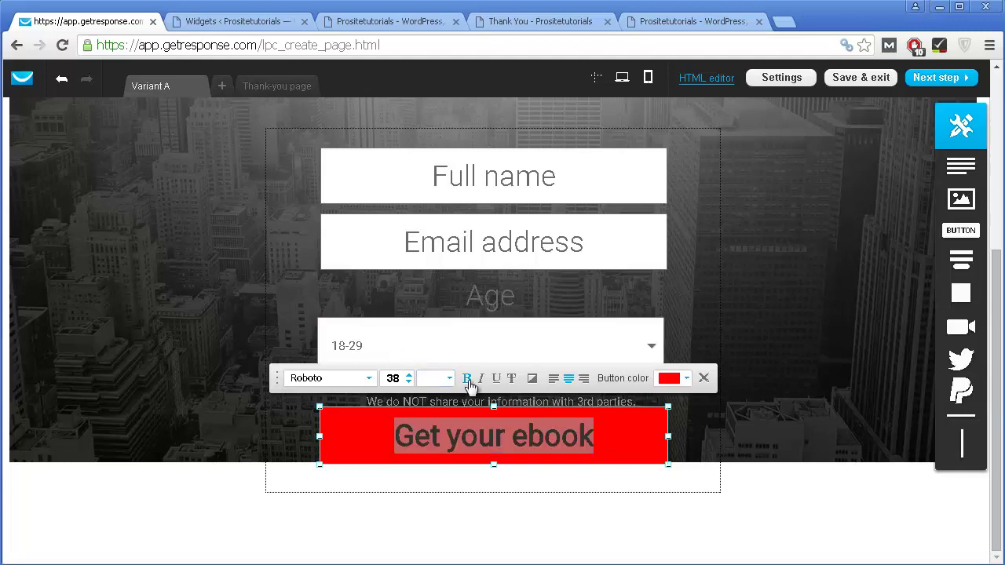
left_click(775, 482)
Step: Narrow the 'Get your ebook' button by dragging its left edge inward
left_click(659, 418)
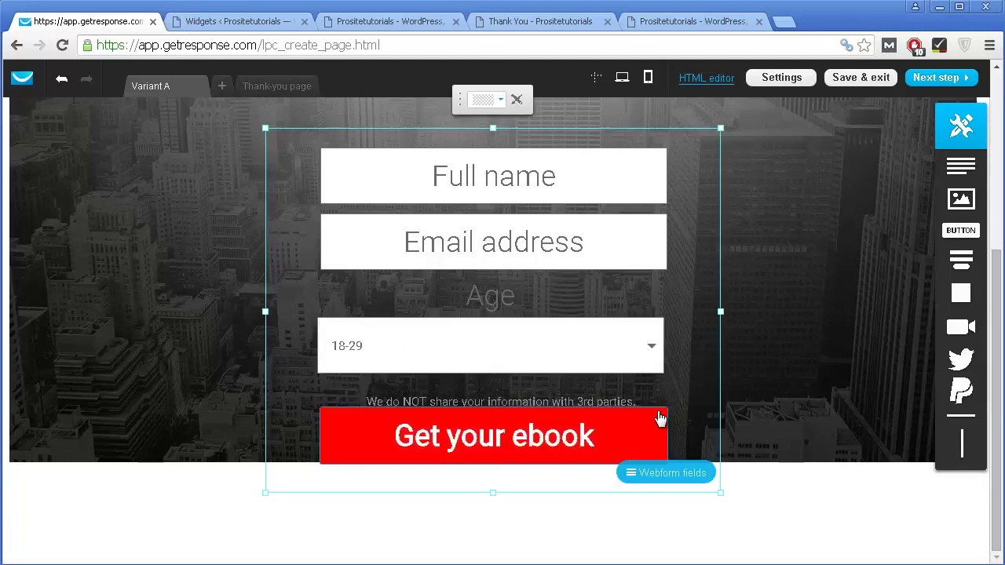
double_click(628, 428)
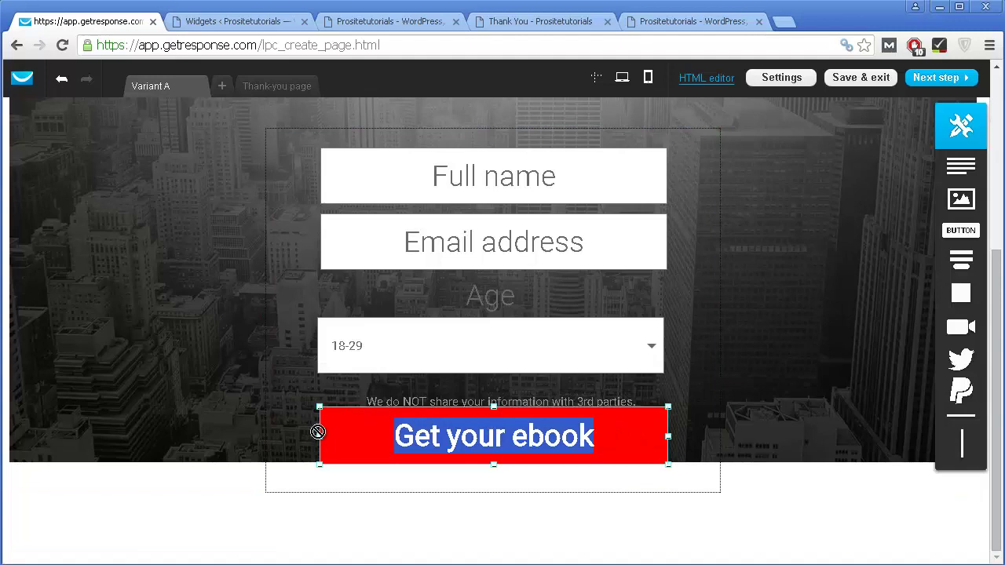
left_click_drag(317, 432, 406, 449)
Step: Retype the button label as 'Get your ebook' after it was overwritten with 'GEt'
left_click(577, 423)
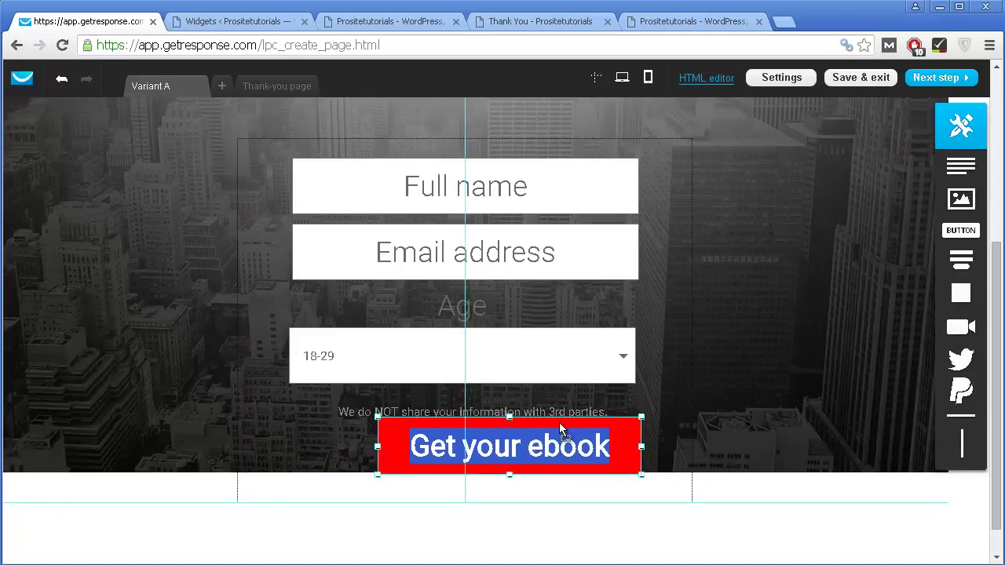
type("GEt")
left_click(788, 337)
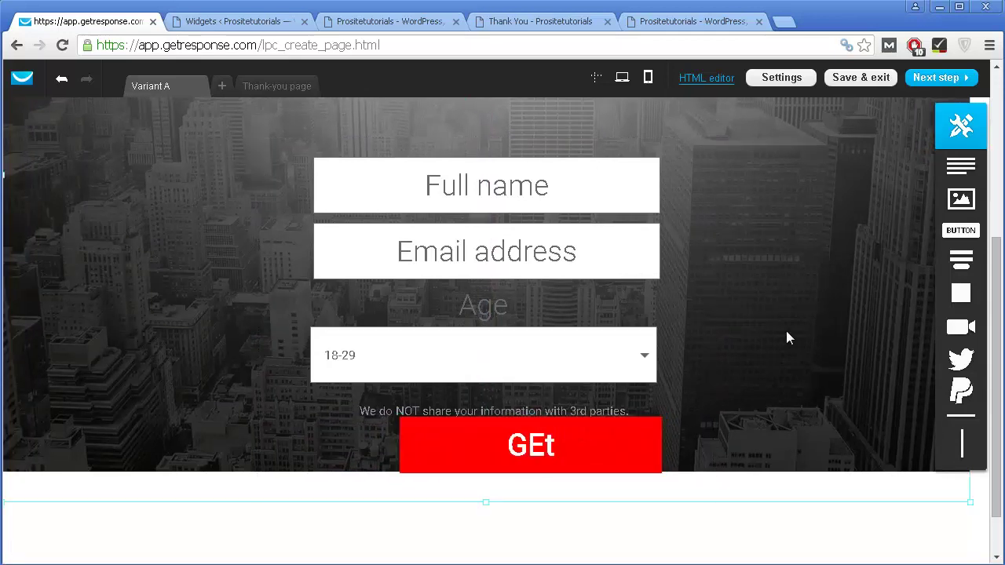
left_click(585, 449)
left_click(542, 447)
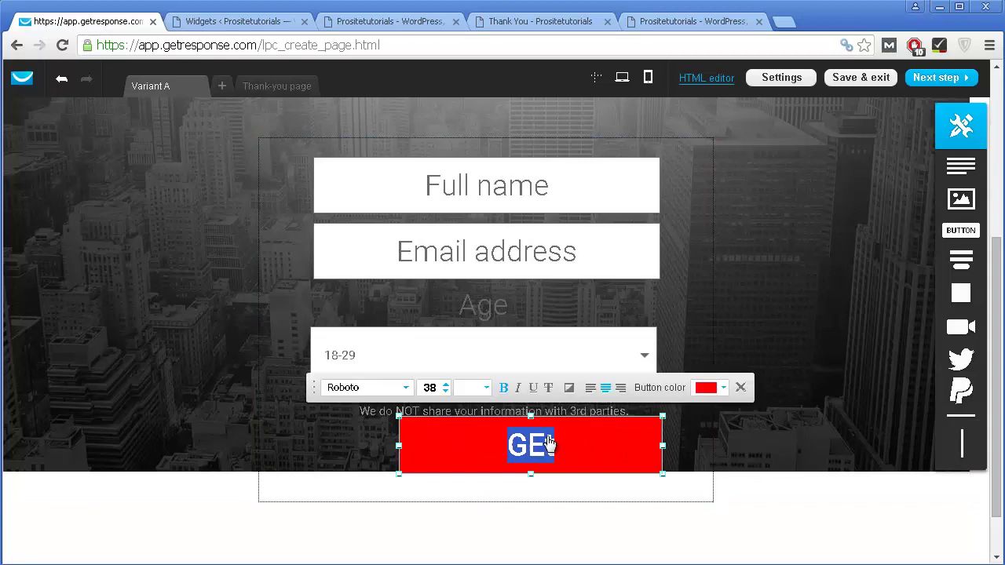
type("Get your ebook")
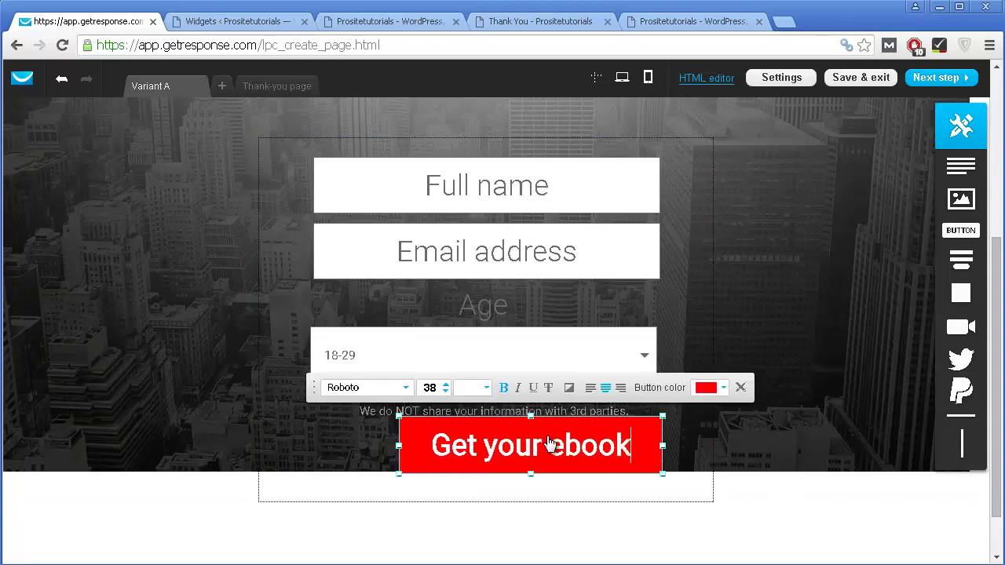
key("Return")
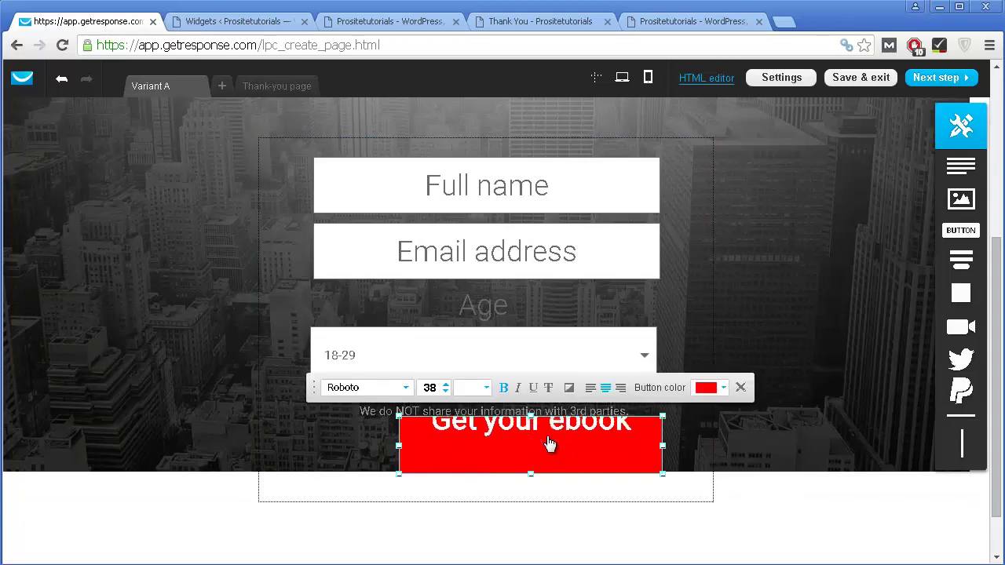
key("BackSpace")
left_click(770, 471)
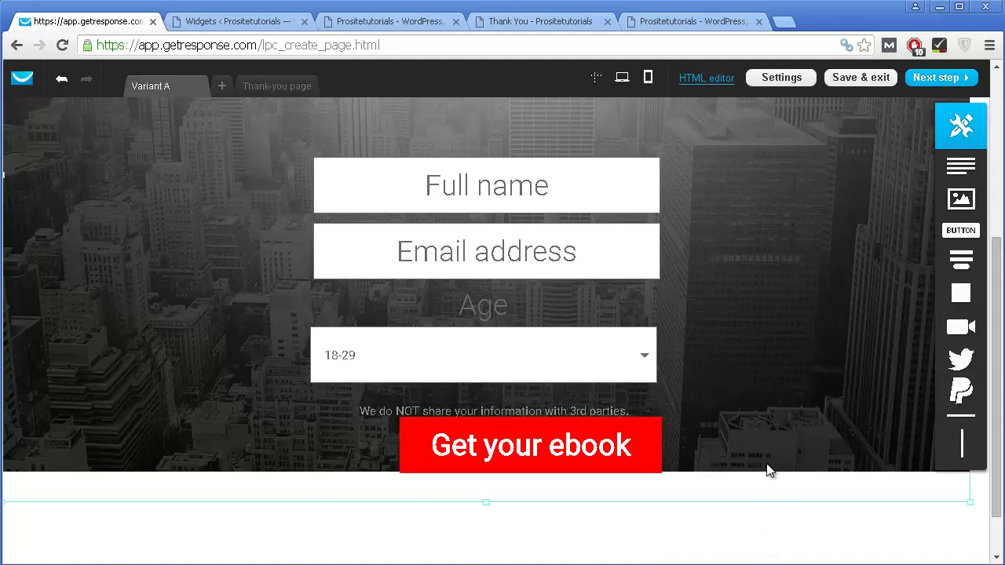
left_click(644, 454)
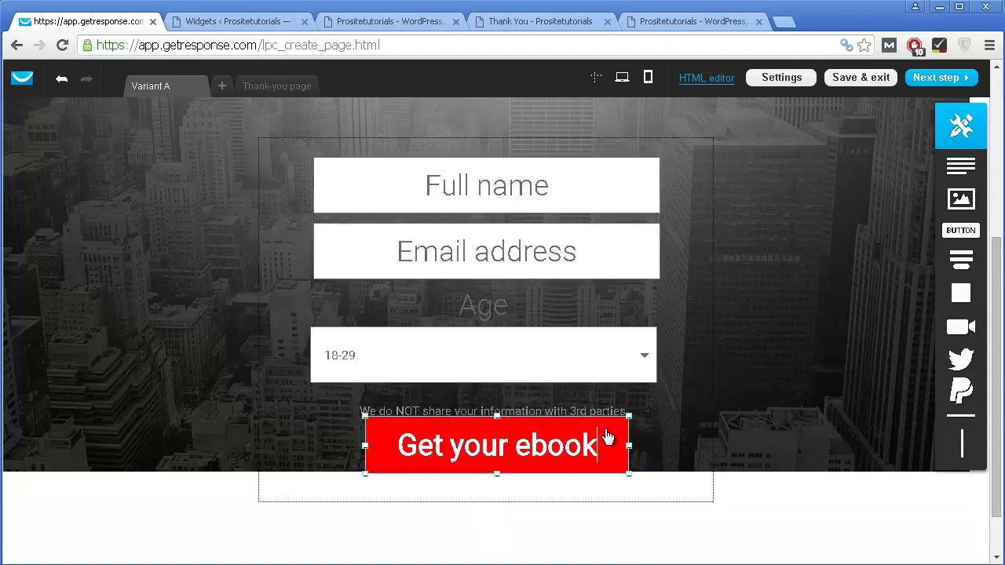
left_click(722, 390)
scroll(790, 390, "up", 4)
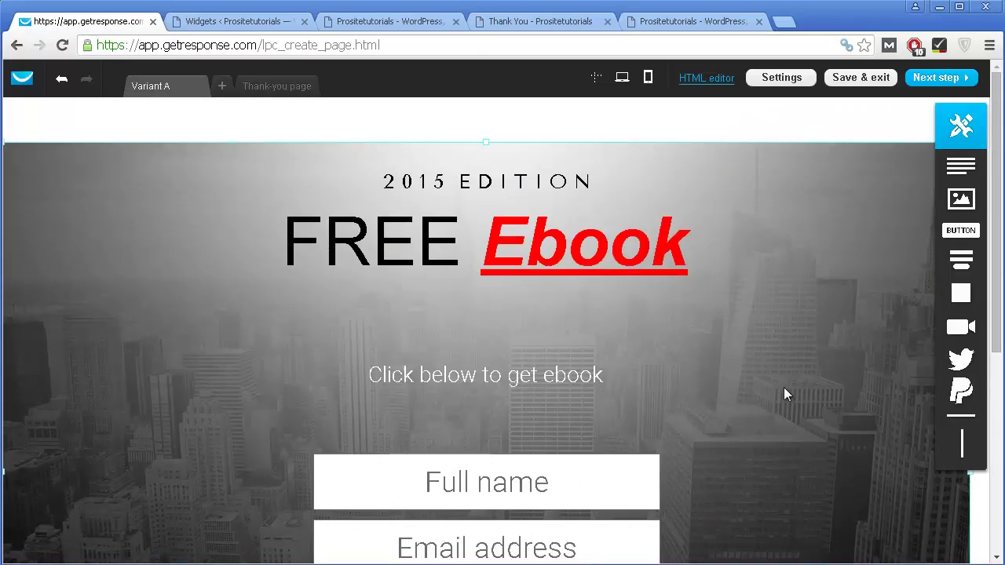
scroll(784, 394, "down", 2)
scroll(743, 272, "down", 3)
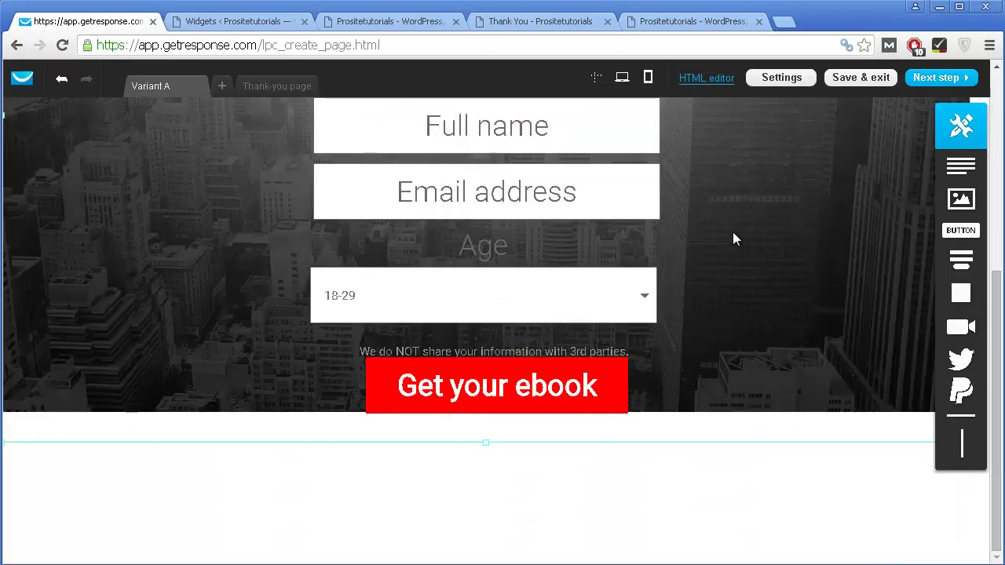
scroll(733, 232, "up", 5)
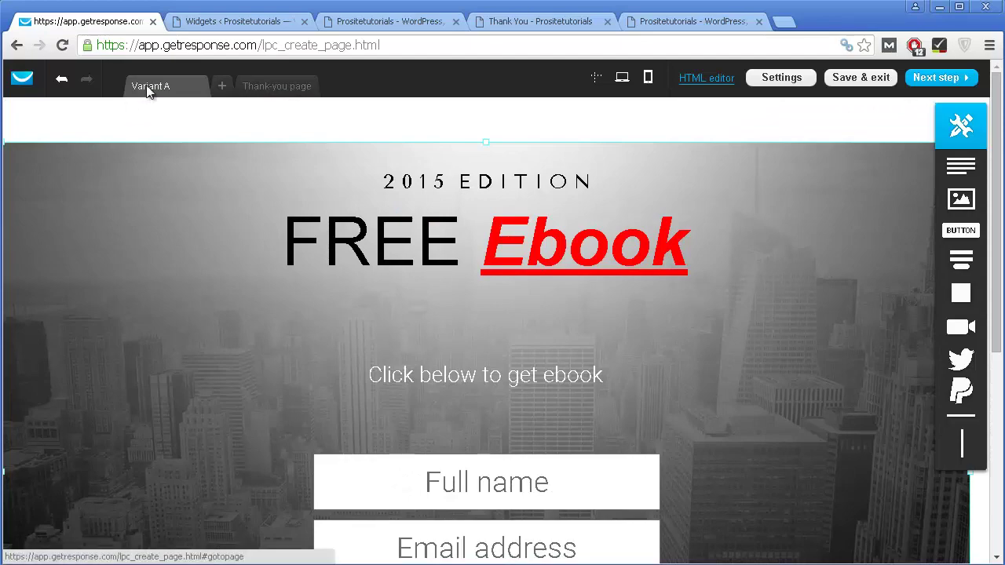
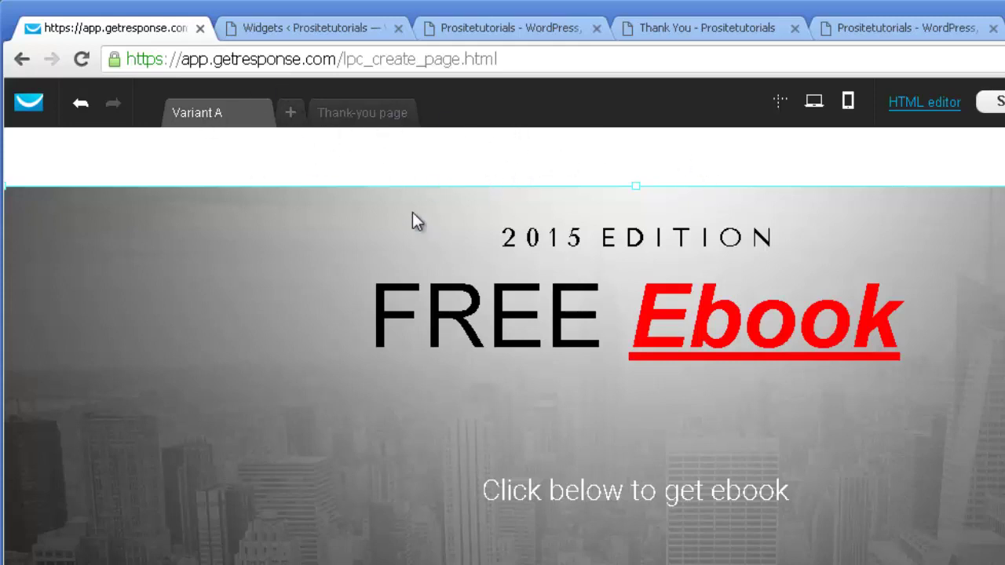
Step: Switch the editor to the thank-you page and select its THANKS heading
scroll(617, 424, "down", 4)
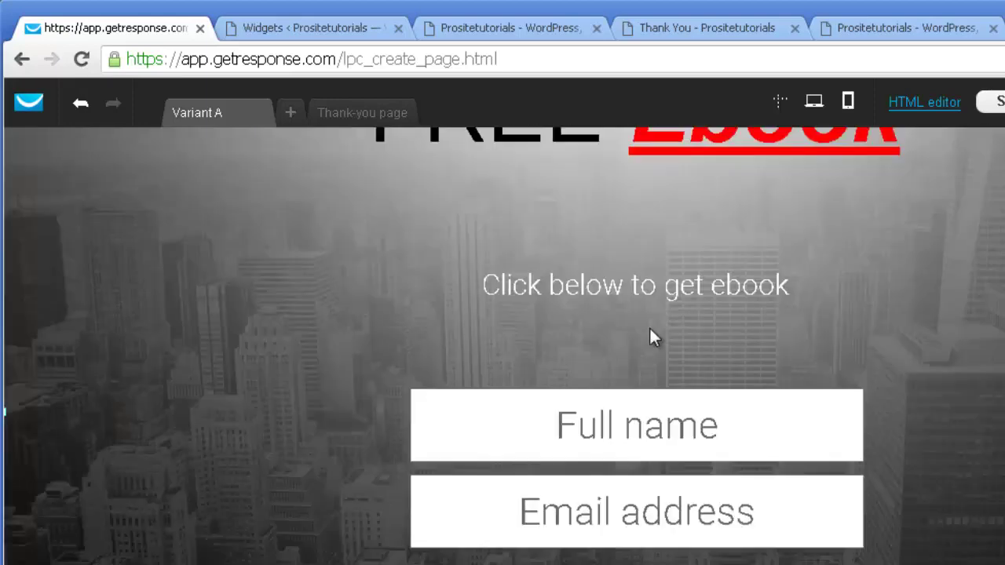
scroll(613, 502, "down", 2)
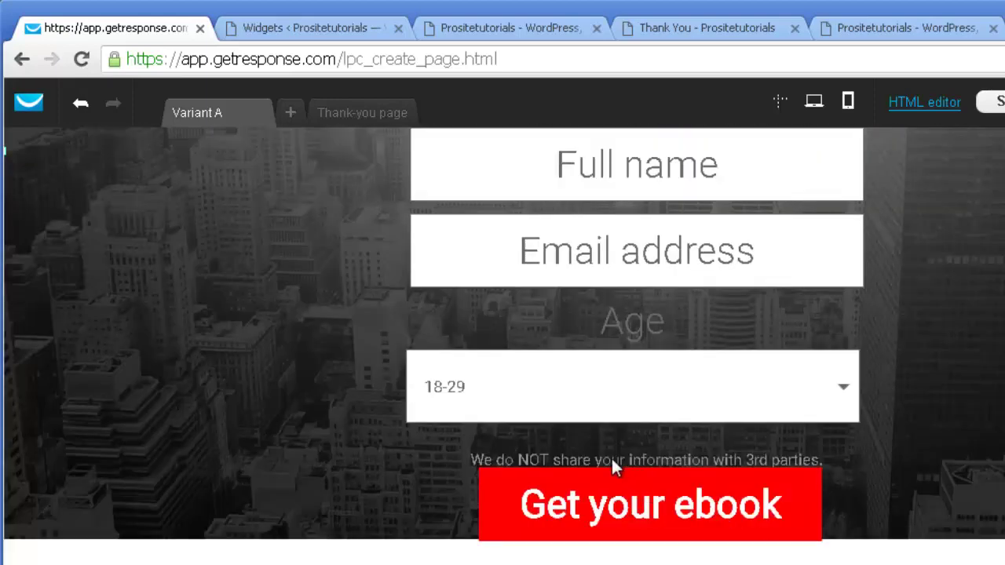
scroll(609, 487, "up", 7)
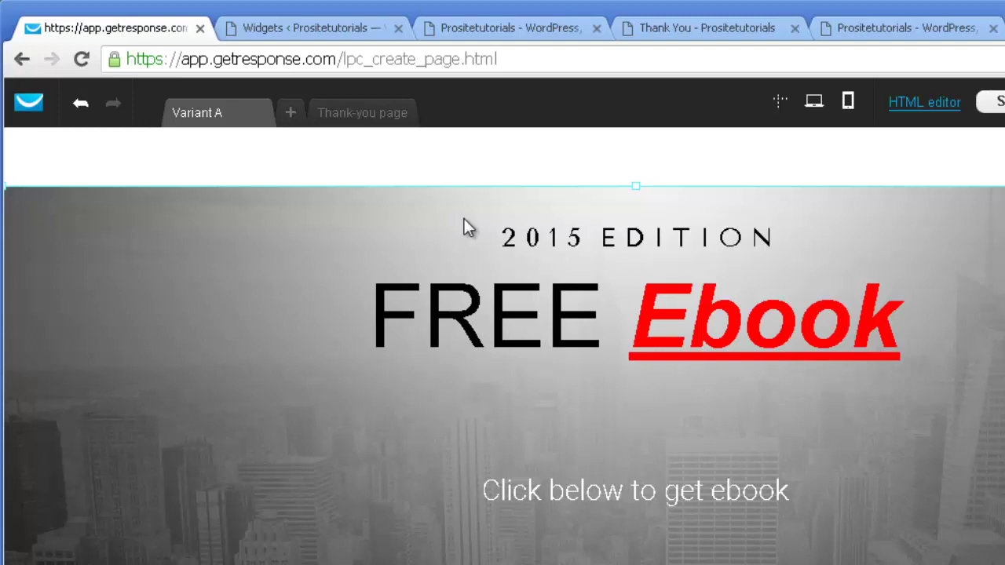
left_click(363, 115)
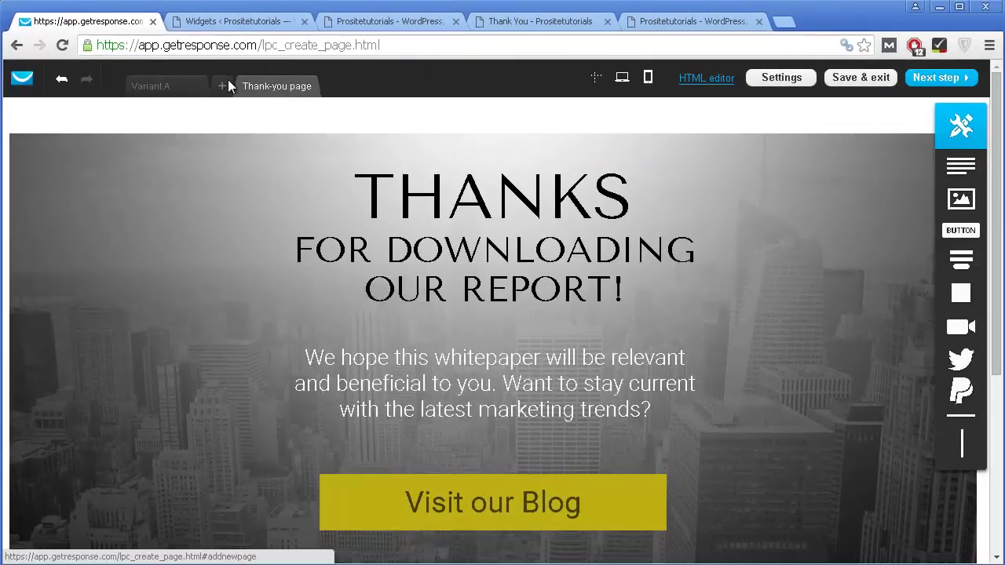
left_click(410, 165)
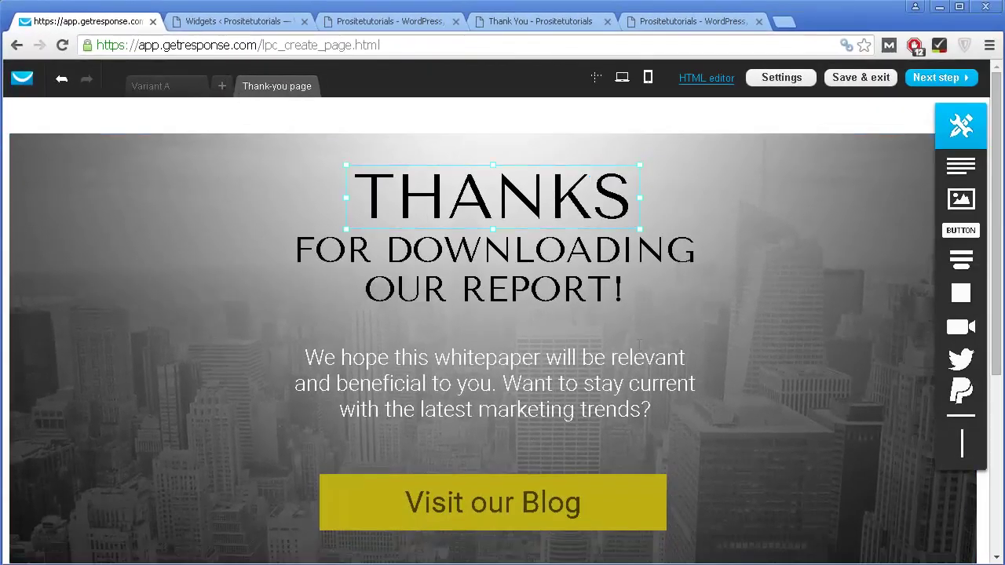
Step: Select the 'Visit our Blog' button label and review its link settings without adding a link
scroll(484, 371, "down", 4)
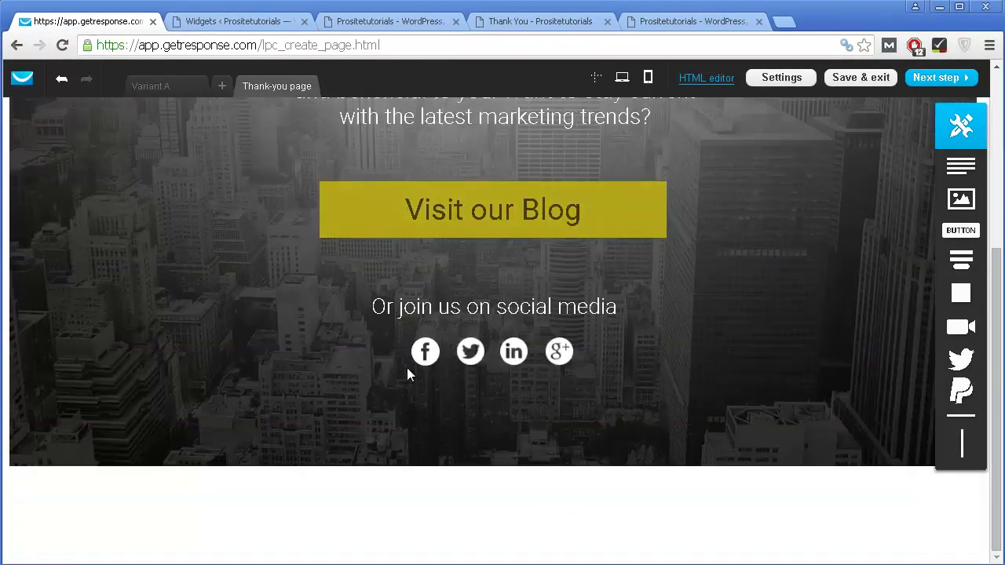
scroll(340, 363, "up", 4)
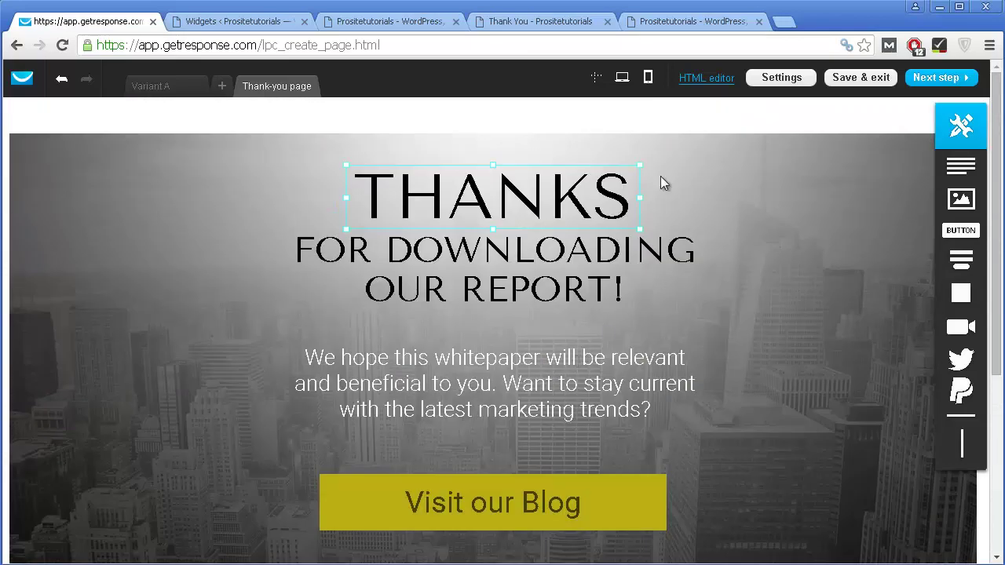
scroll(451, 439, "down", 3)
left_click(454, 260)
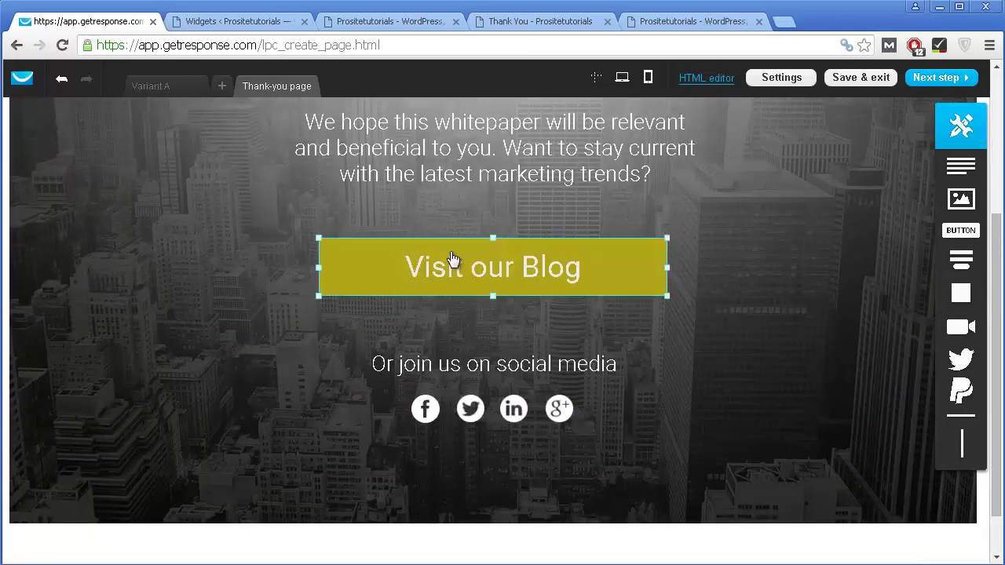
left_click(382, 267)
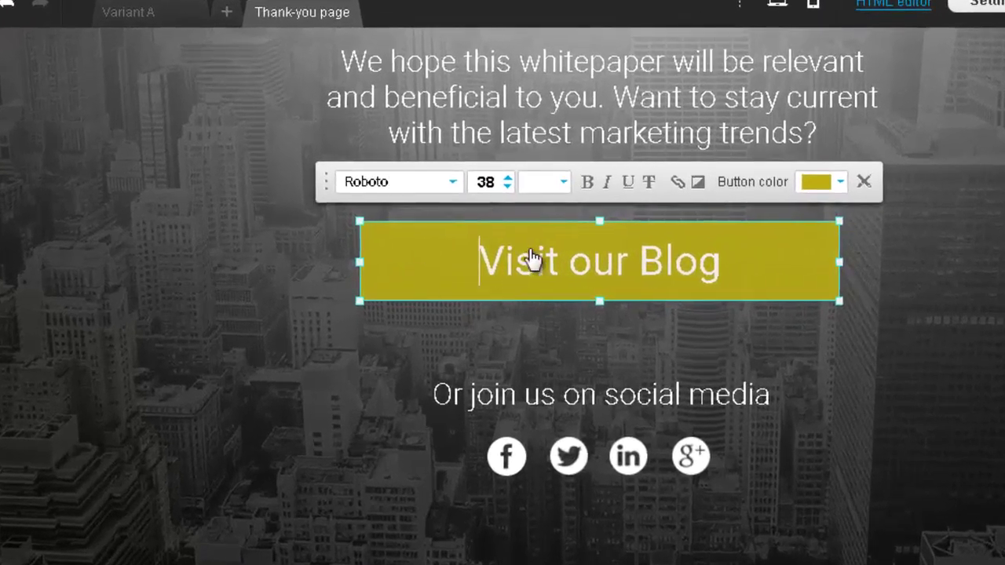
left_click_drag(442, 266, 572, 272)
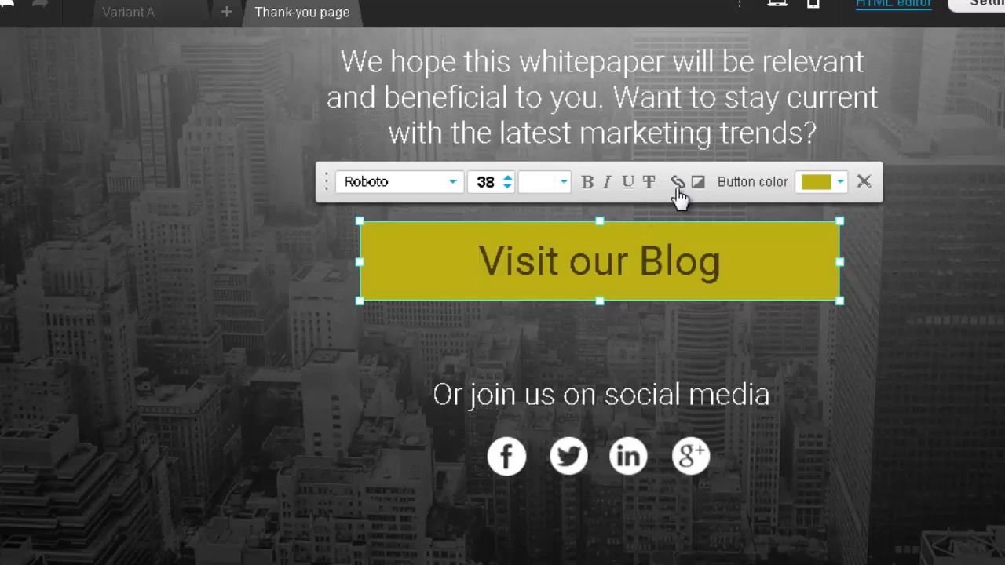
left_click(677, 185)
left_click(106, 139)
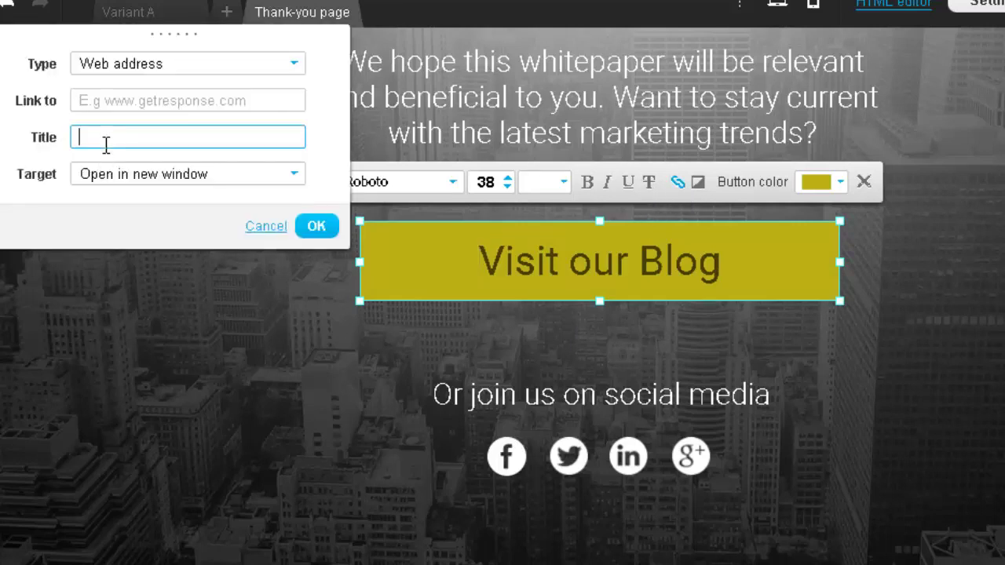
left_click(191, 104)
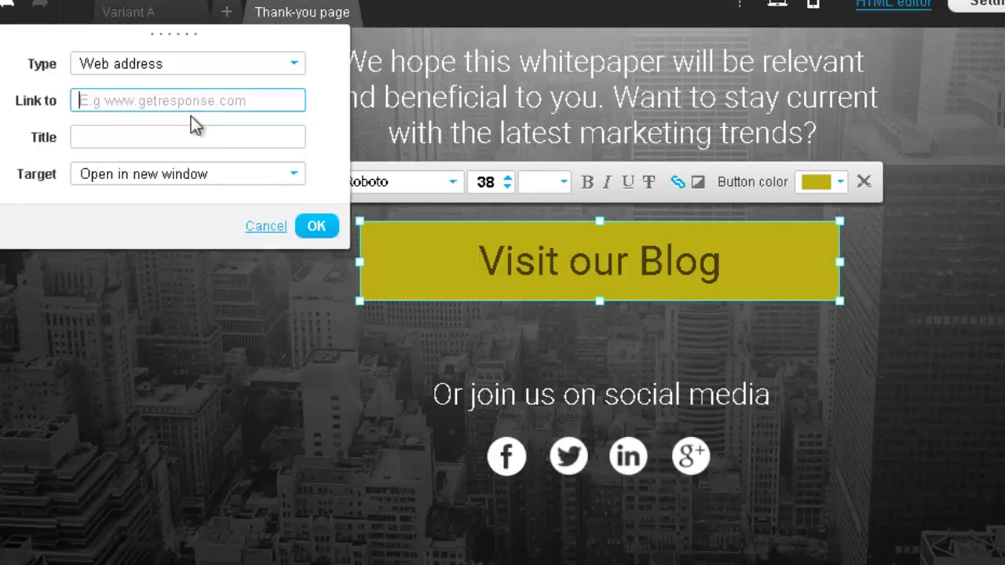
left_click(267, 228)
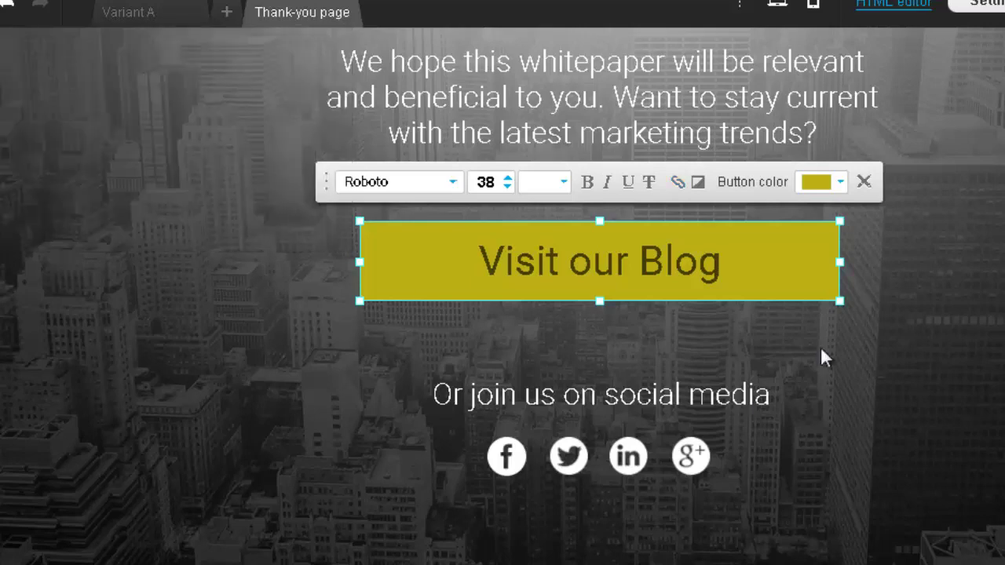
scroll(915, 157, "up", 4)
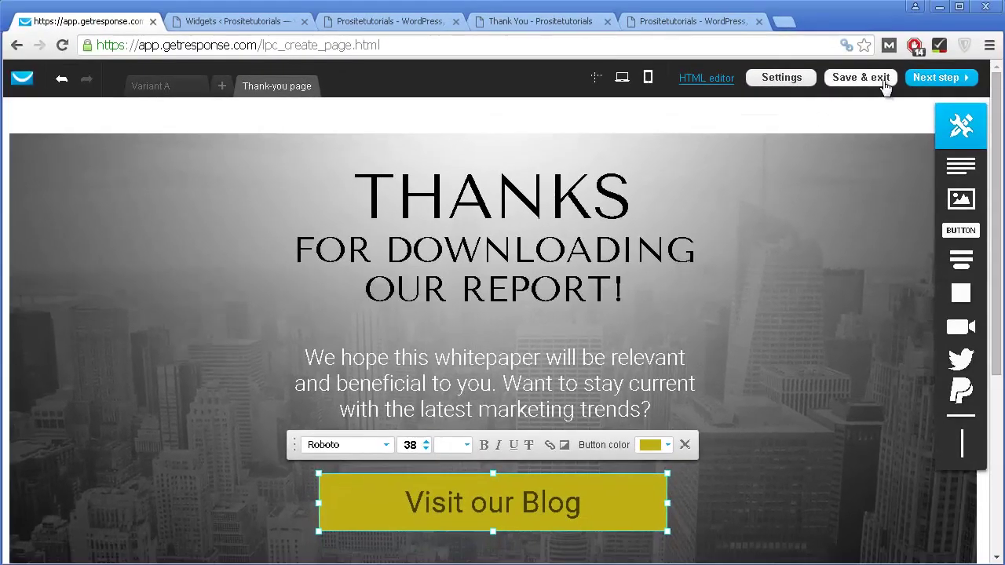
Step: Preview the ebook page on mobile, return to Variant A, and continue to the page settings
left_click(647, 79)
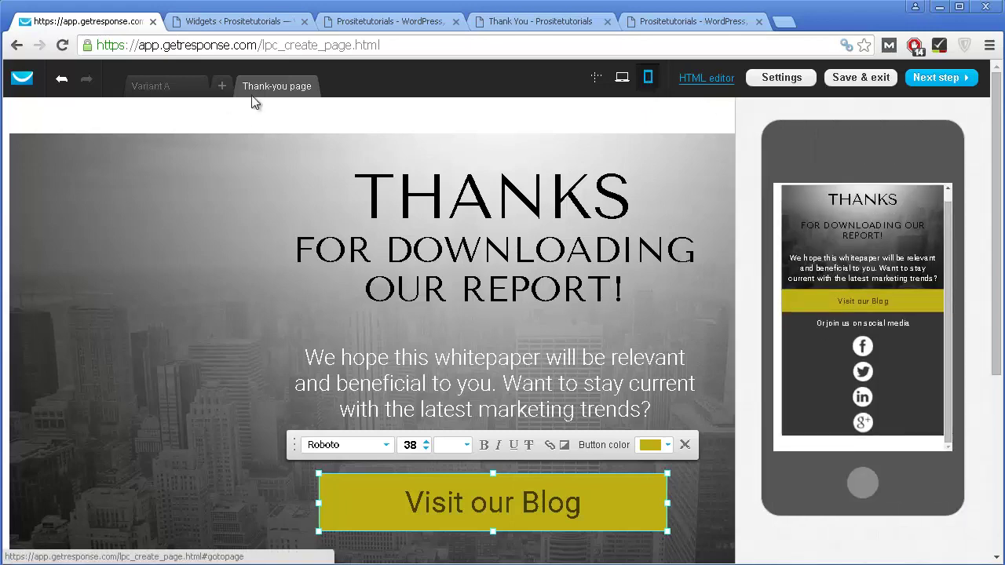
left_click(166, 86)
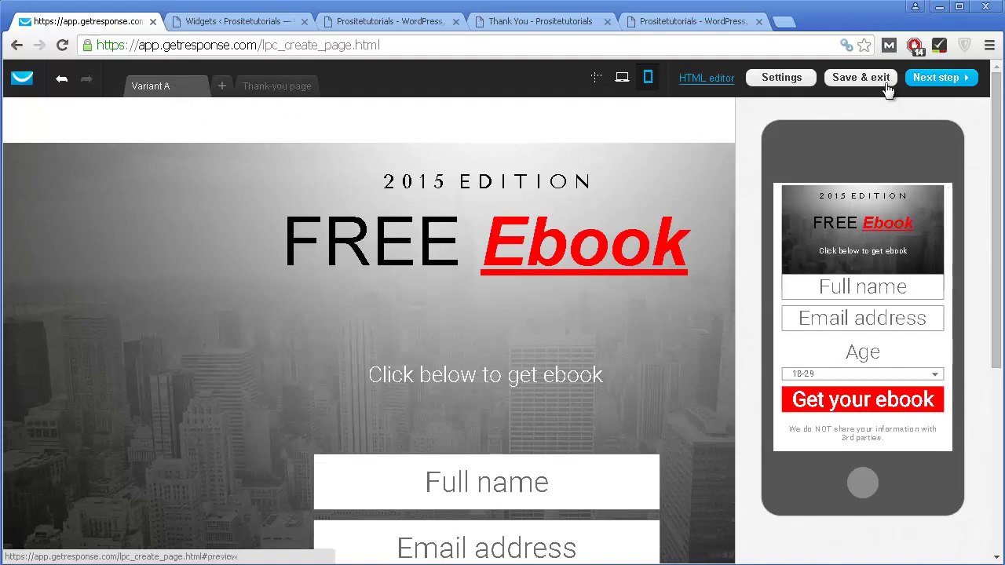
left_click(932, 77)
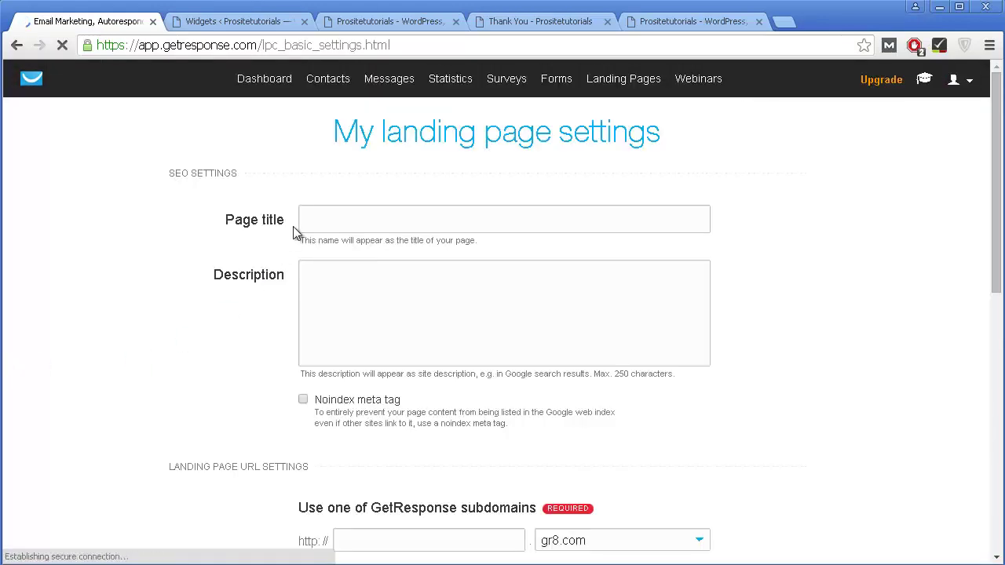
Step: Enter 'Get Ebook' as the Page title and paste the same text into the Description
left_click(337, 219)
left_click(335, 333)
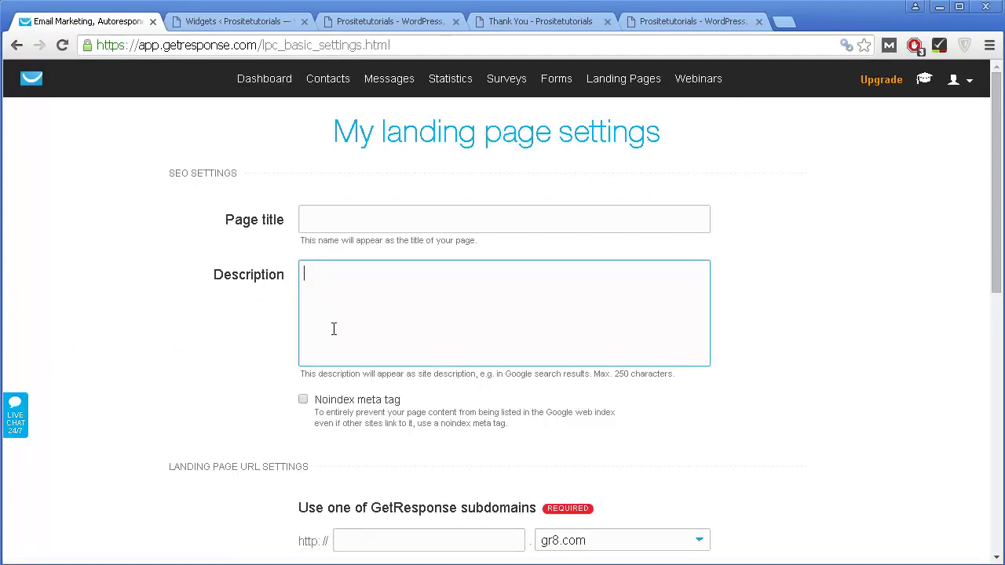
left_click(343, 225)
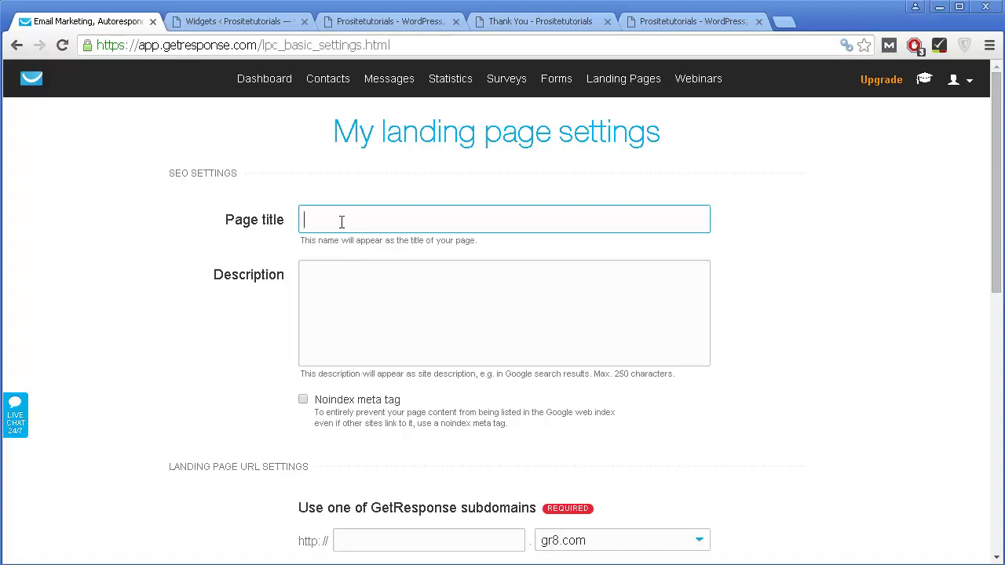
type("Get Ebook")
key("ctrl+a")
key("ctrl+c")
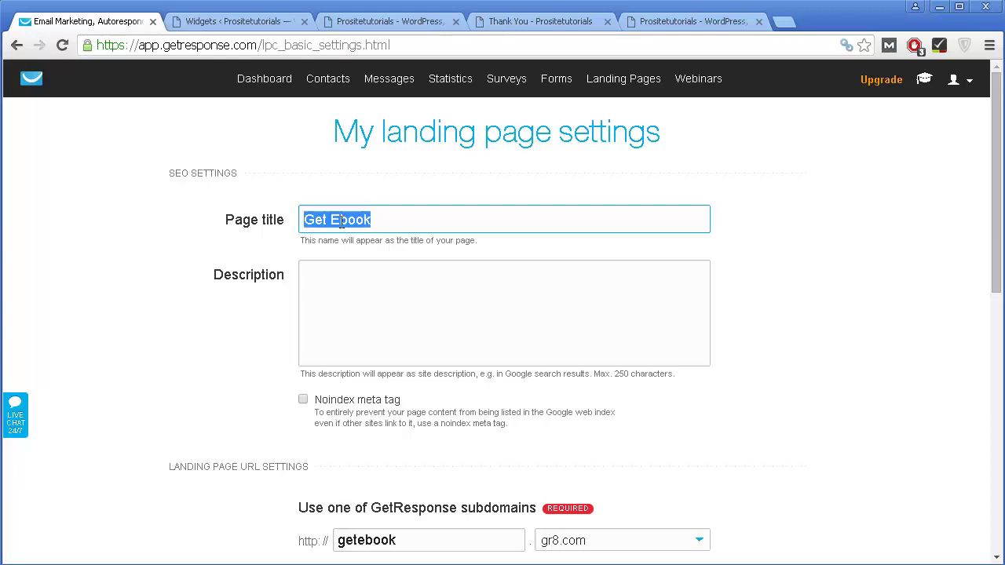
left_click(374, 308)
key("ctrl+v")
scroll(395, 310, "down", 1)
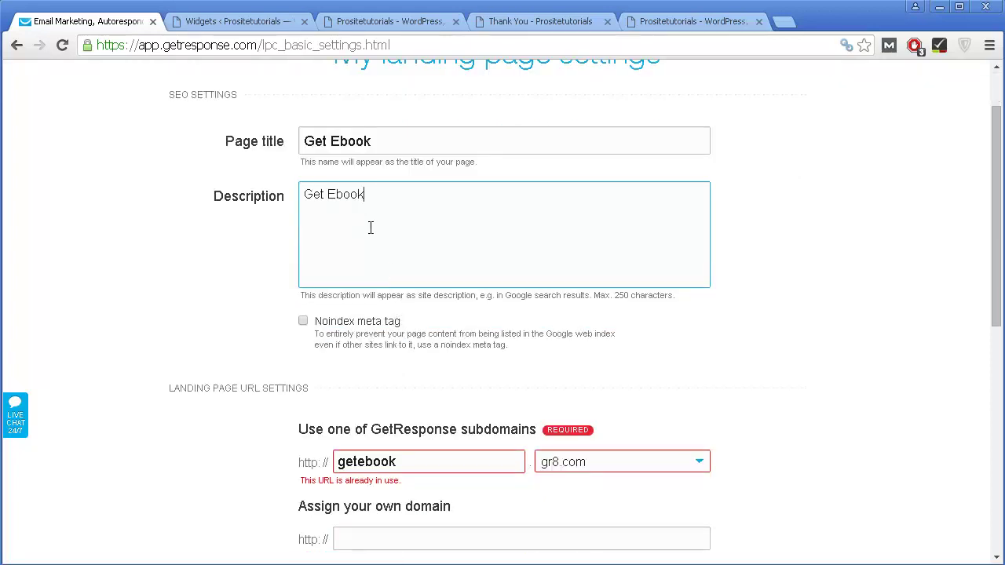
scroll(320, 269, "down", 1)
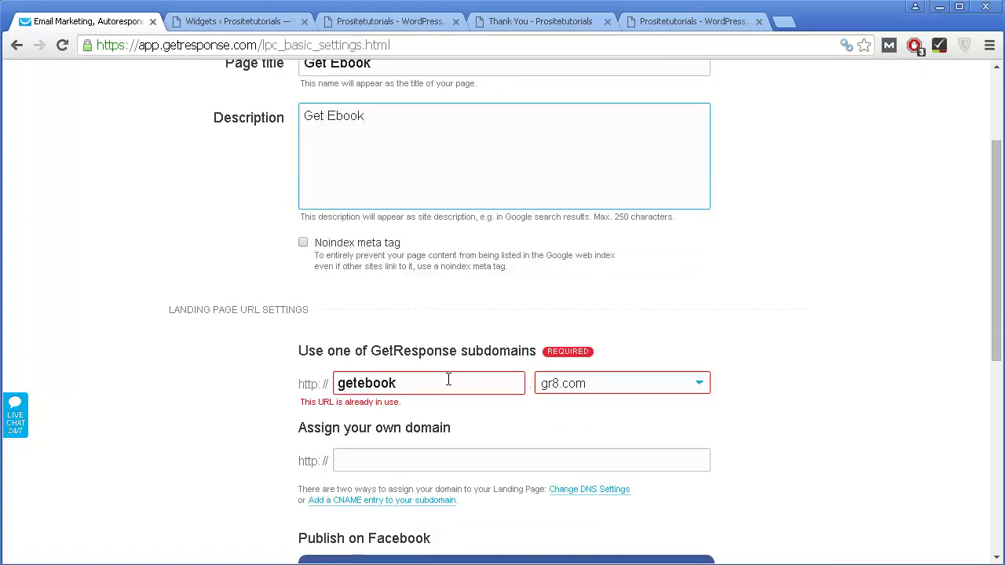
Step: Check the Page title text and the 'getebook' subdomain entry
scroll(409, 268, "down", 2)
scroll(409, 267, "up", 4)
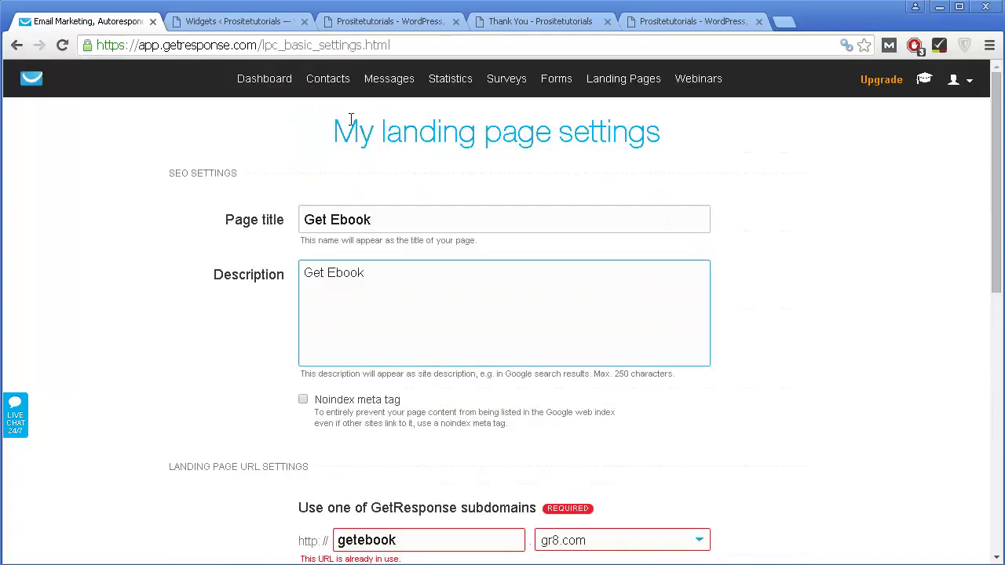
triple_click(394, 227)
scroll(410, 489, "down", 3)
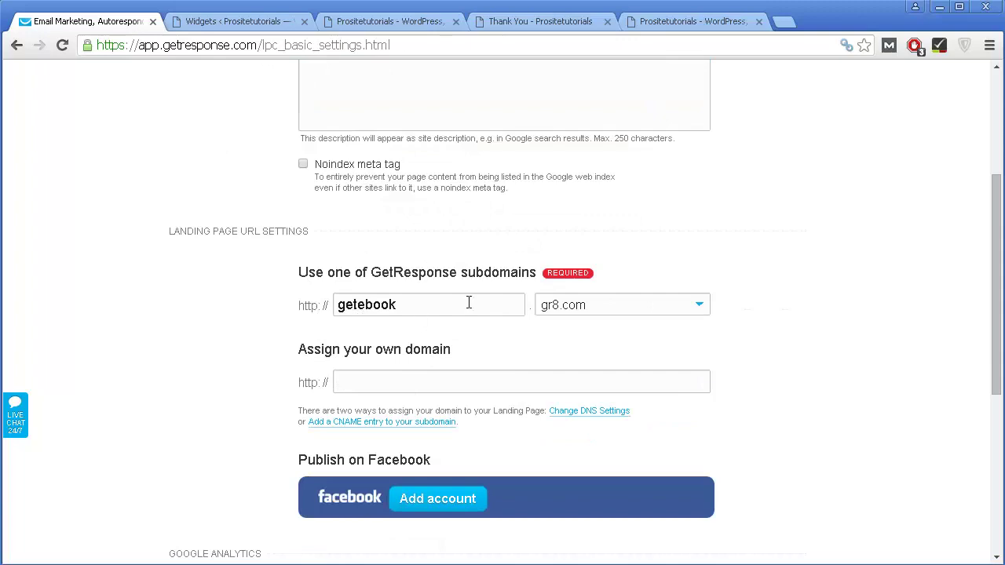
left_click(406, 307)
double_click(406, 307)
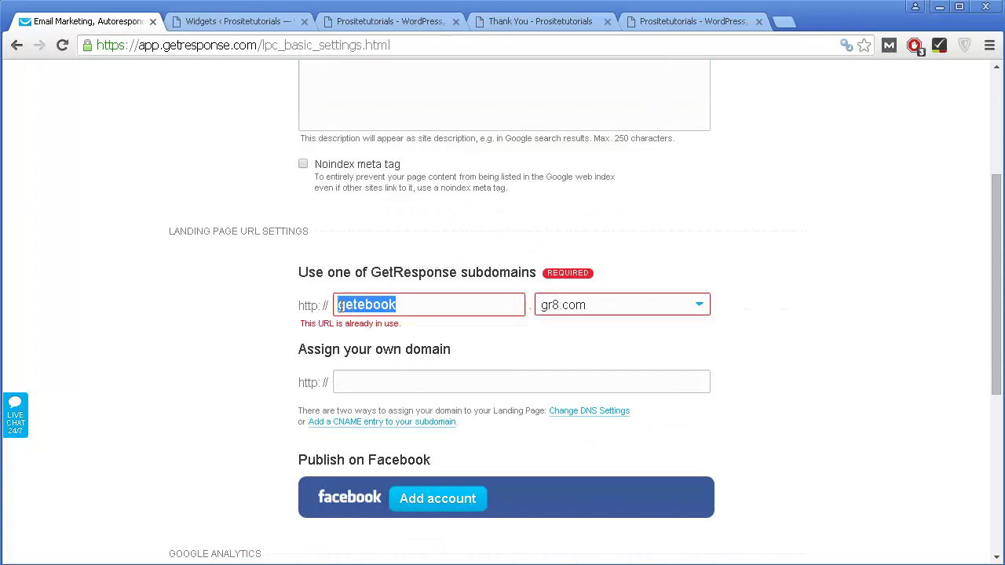
scroll(415, 310, "up", 3)
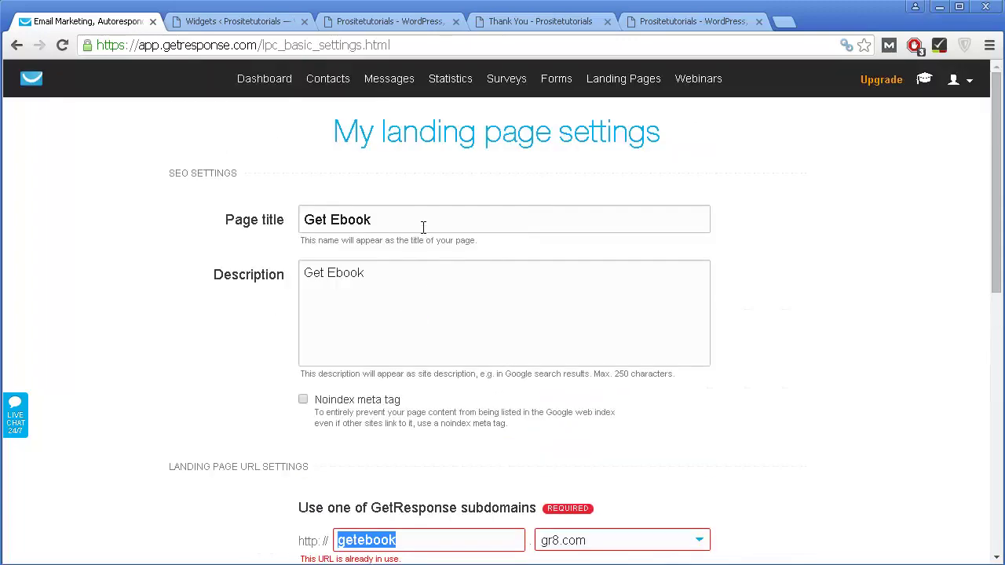
left_click(391, 225)
scroll(465, 366, "down", 2)
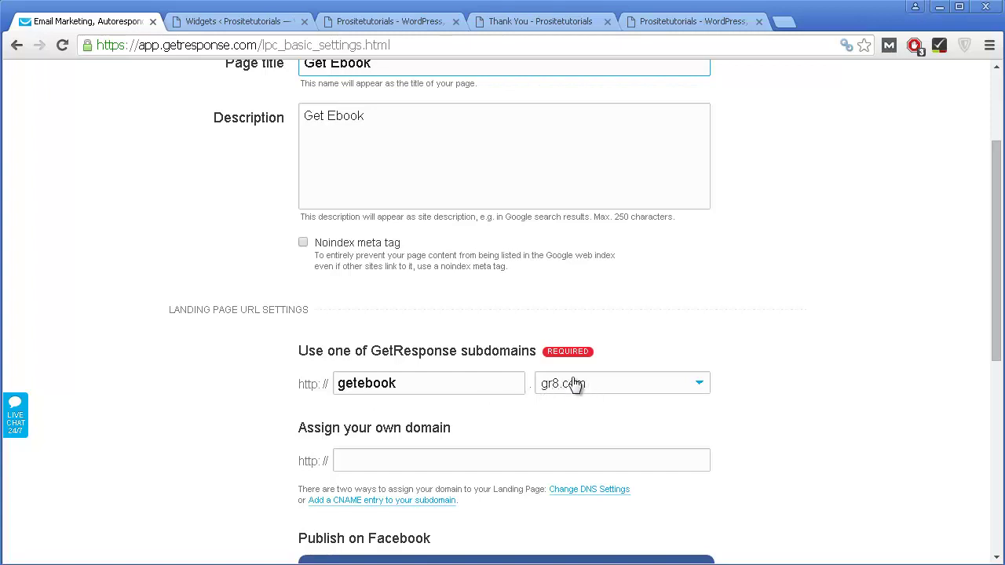
Step: Put the subdomain on getresponsepages.com and leave the own-domain field empty
left_click(637, 390)
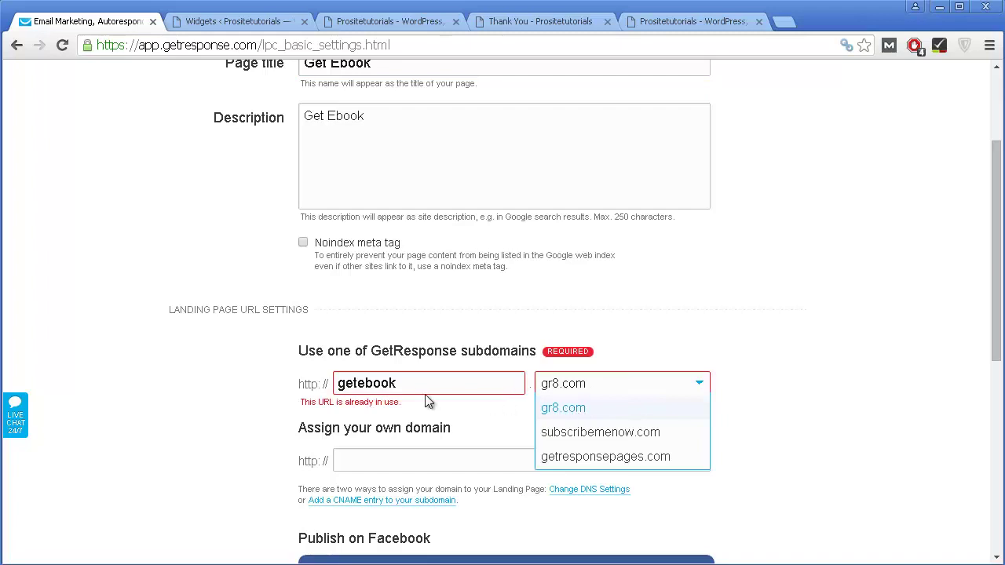
left_click(593, 457)
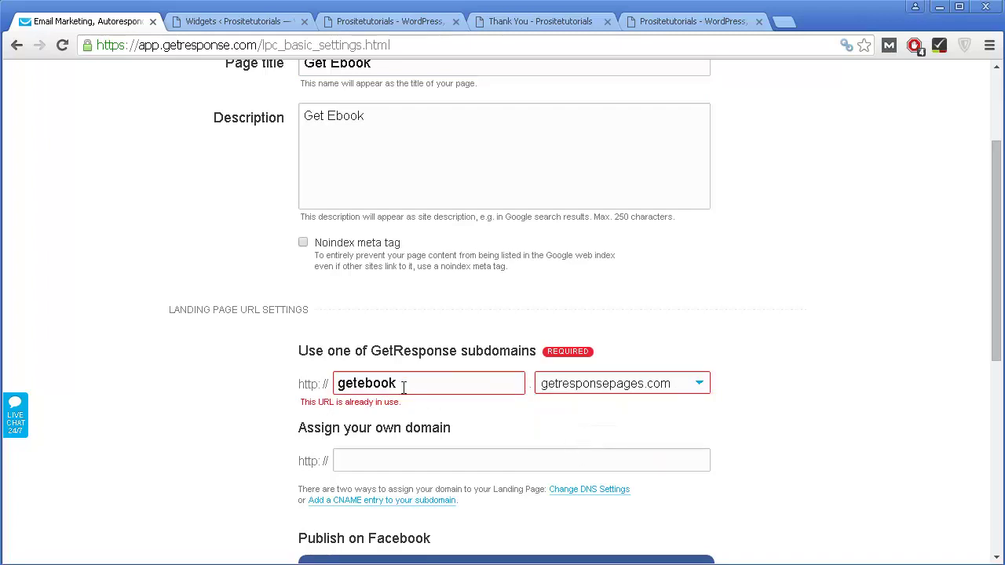
scroll(471, 426, "down", 1)
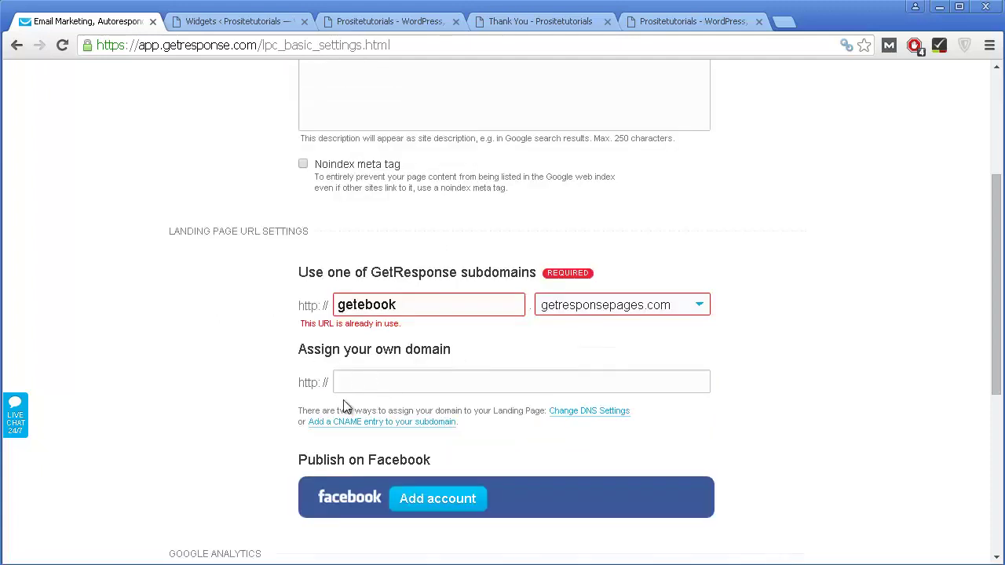
left_click(363, 388)
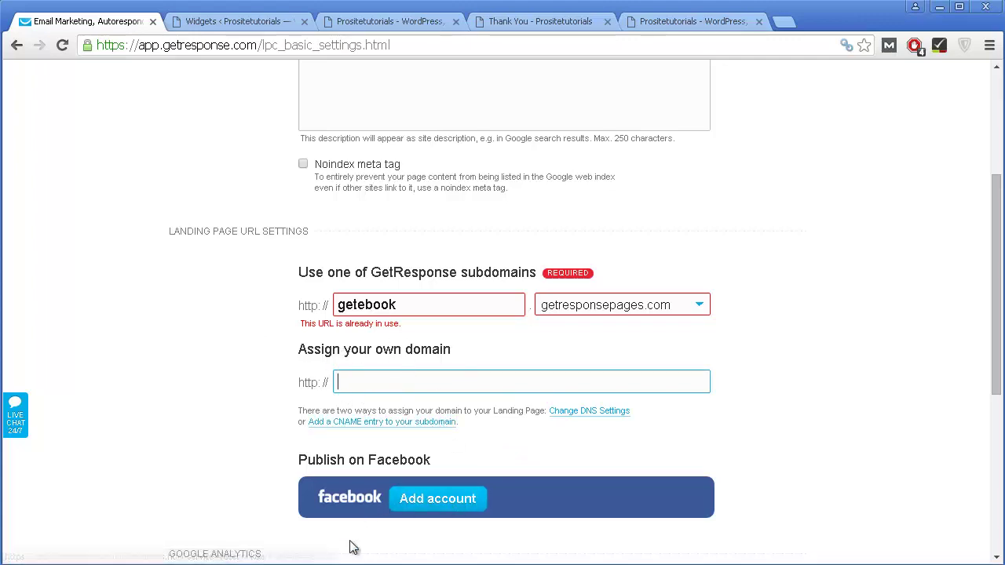
Step: Link the landing page to the test_campaign658 campaign
scroll(376, 422, "down", 2)
scroll(391, 426, "down", 2)
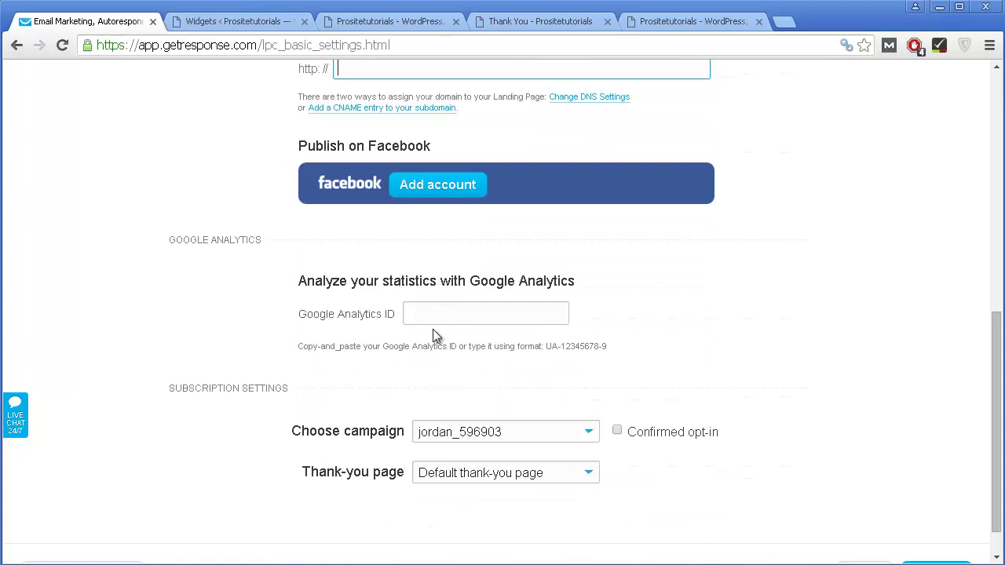
scroll(439, 309, "down", 1)
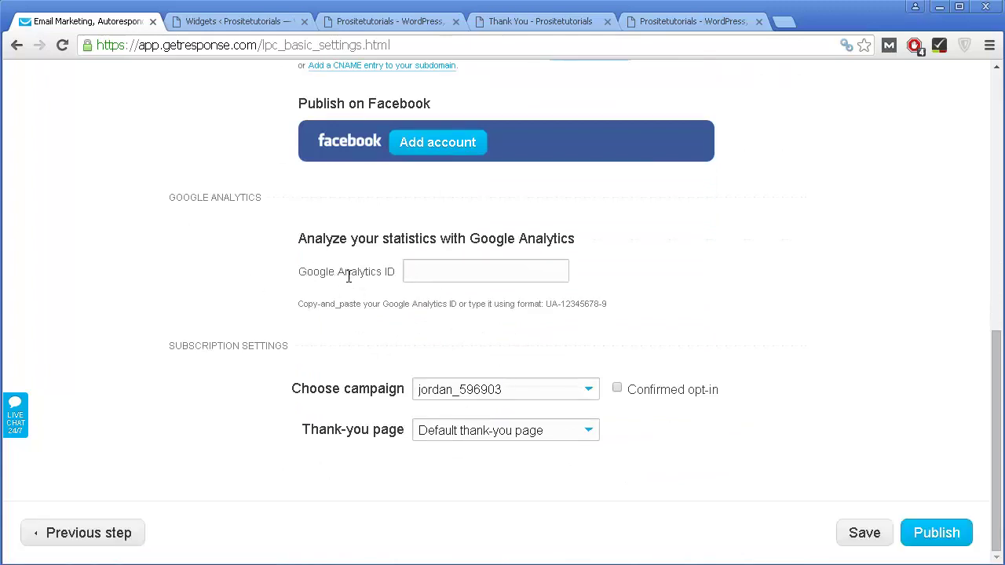
left_click(463, 271)
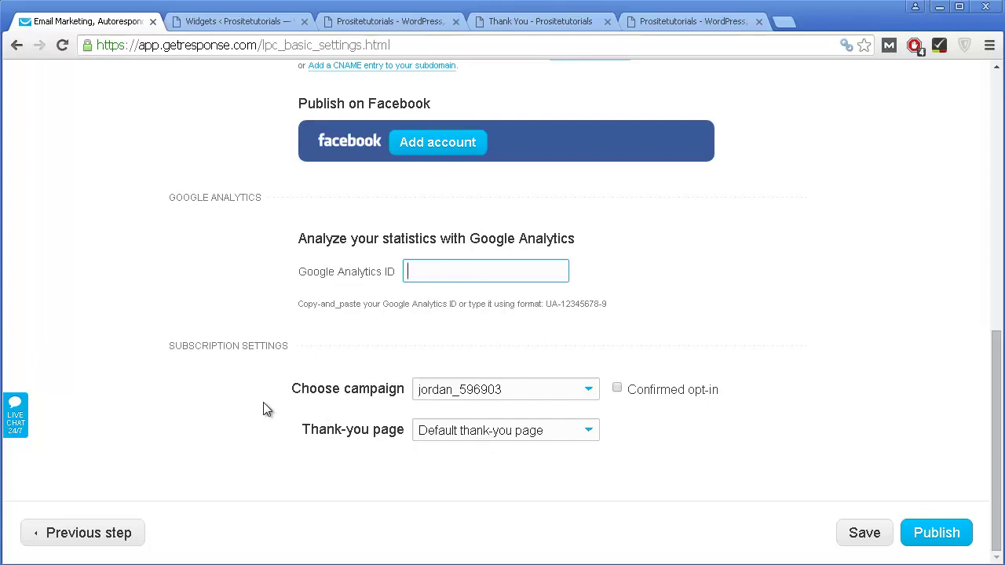
left_click(444, 397)
left_click(445, 396)
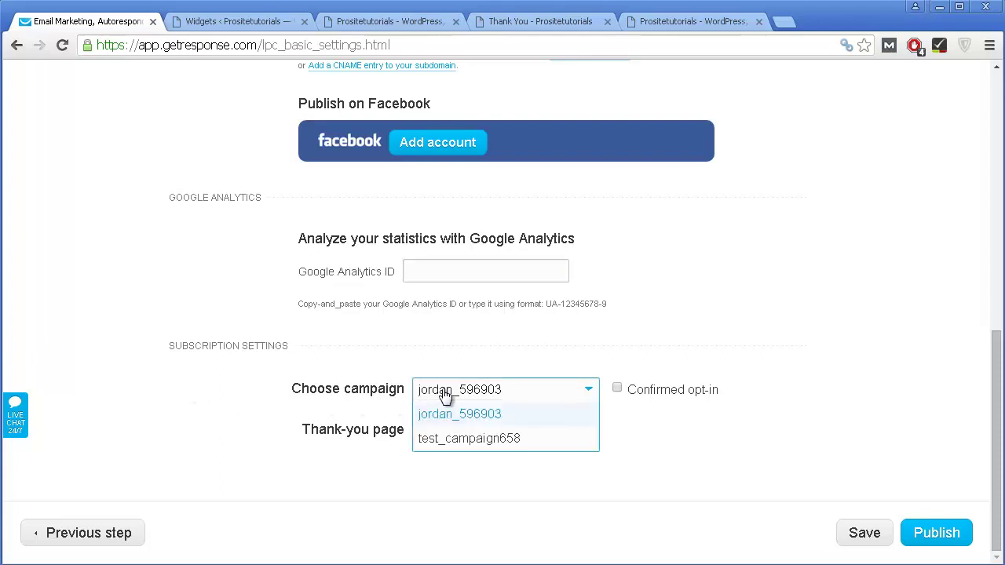
left_click(447, 439)
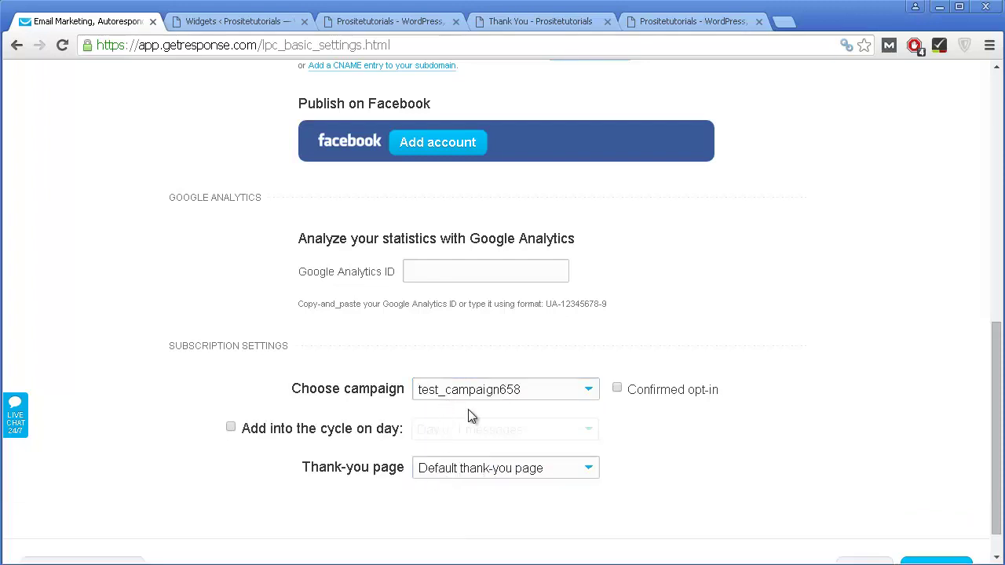
Step: Add subscribers at cycle day 0, keep the default thank-you page, and attempt publishing
scroll(459, 507, "down", 1)
left_click(345, 394)
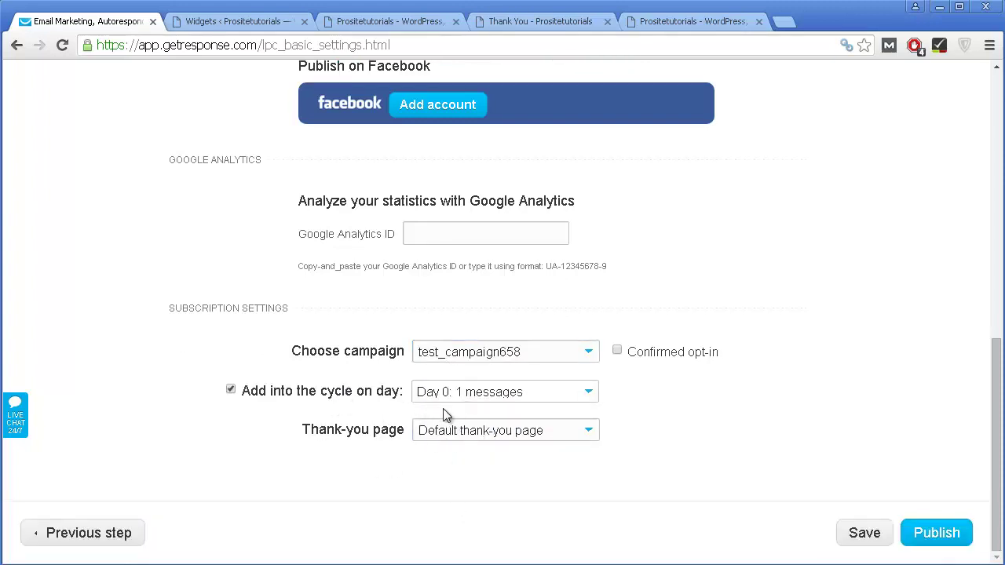
left_click(515, 434)
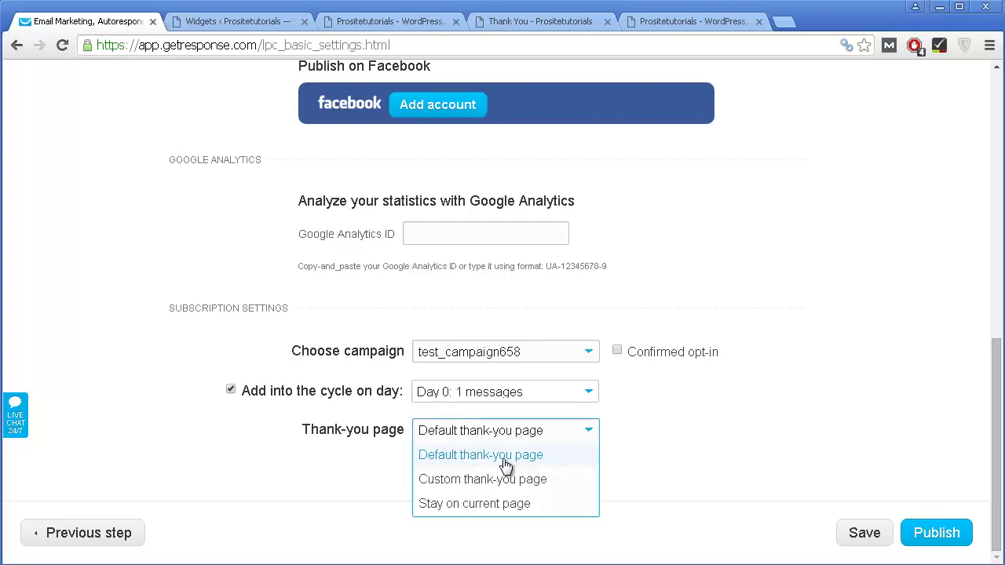
left_click(676, 434)
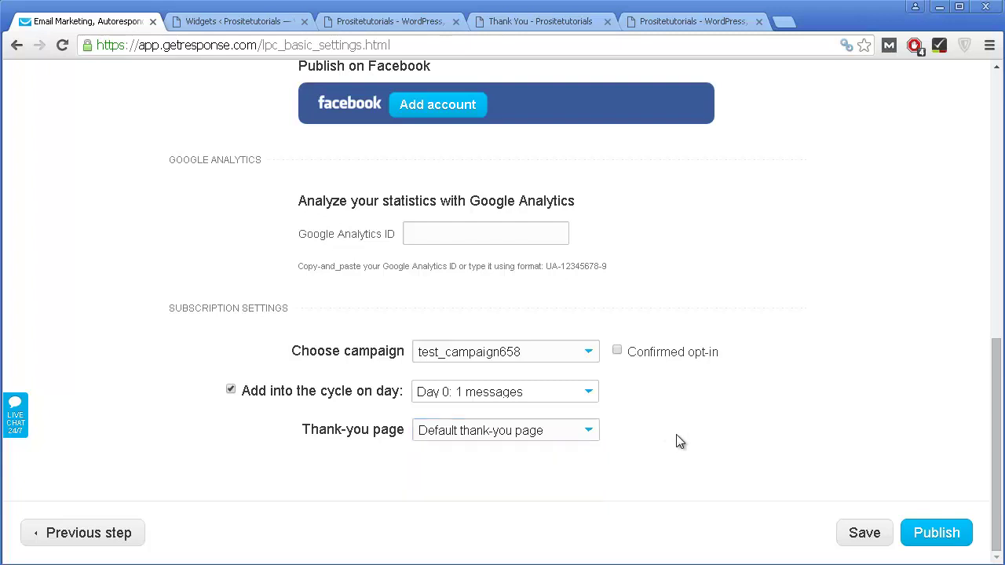
left_click(920, 531)
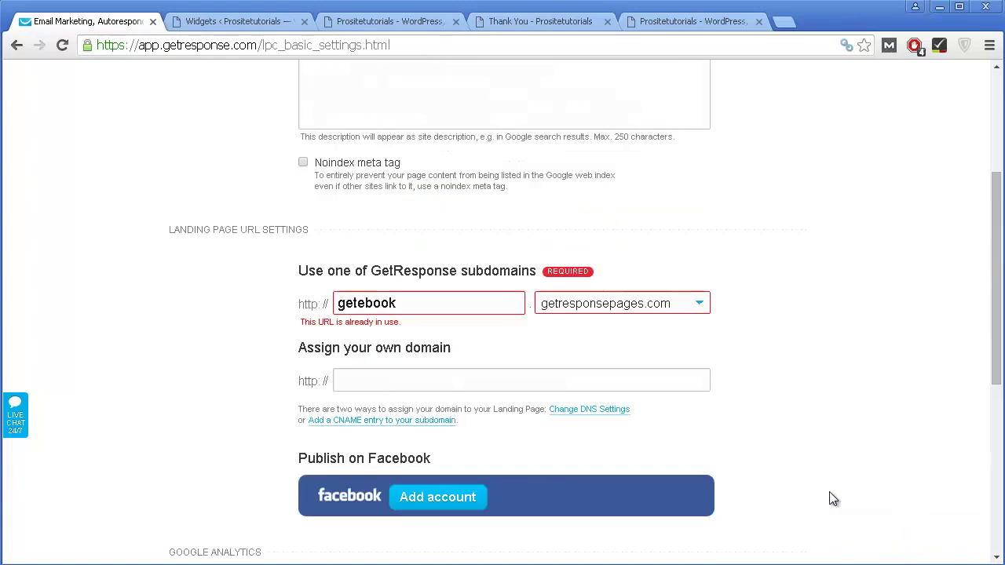
Step: Change the subdomain to getebook500588 and publish the landing page
scroll(833, 499, "down", 3)
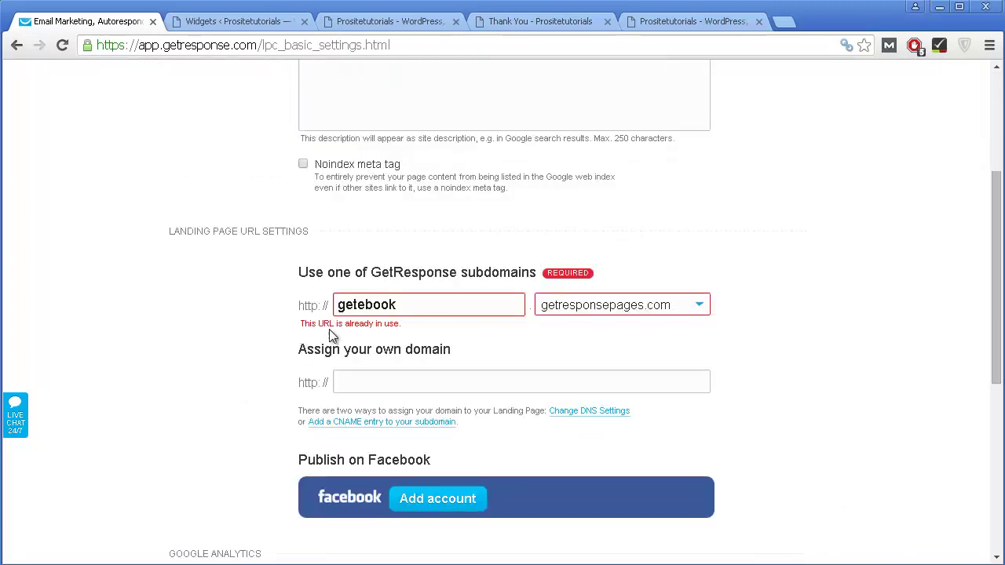
left_click(407, 308)
type("50")
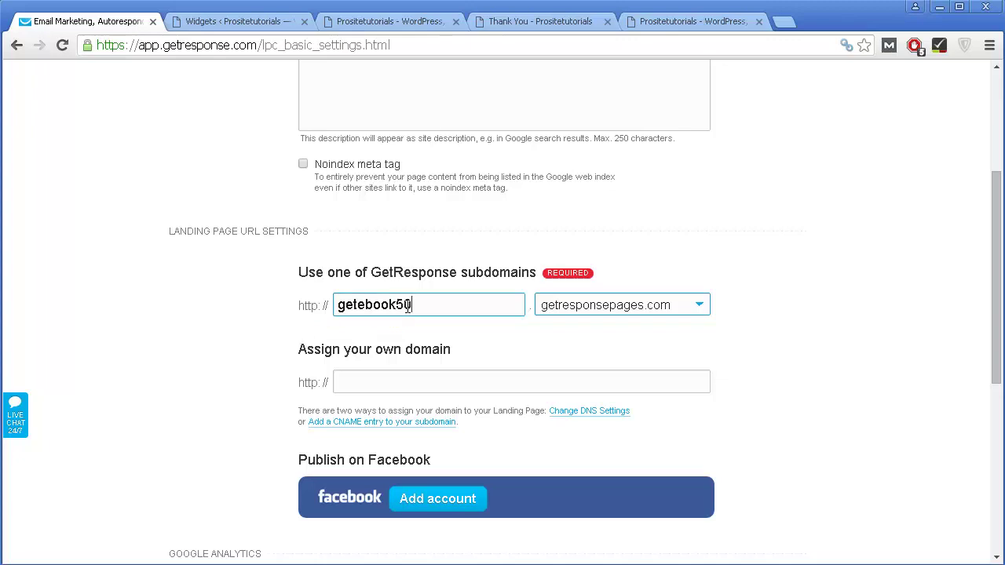
type("0588")
scroll(876, 372, "down", 4)
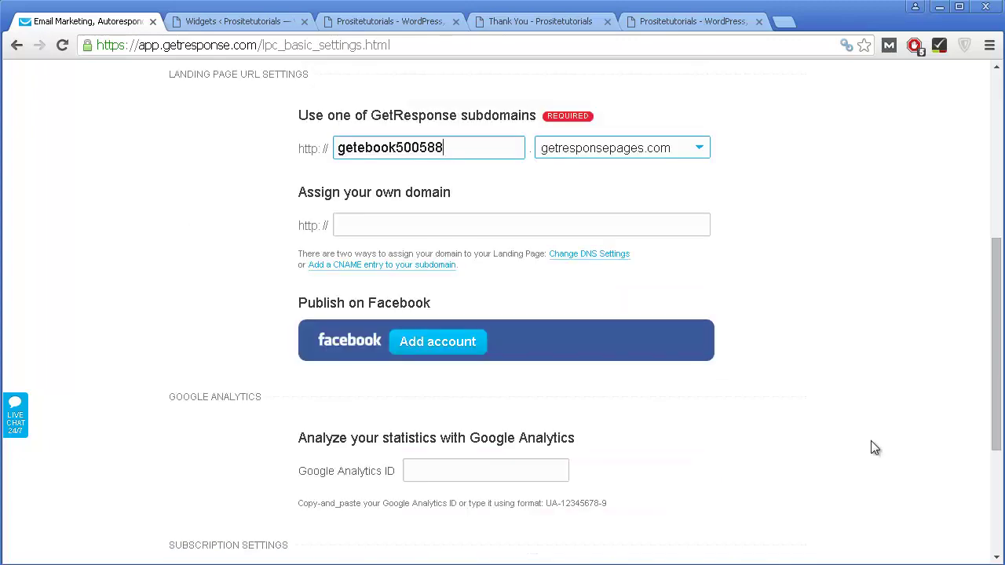
scroll(950, 518, "down", 1)
left_click(943, 530)
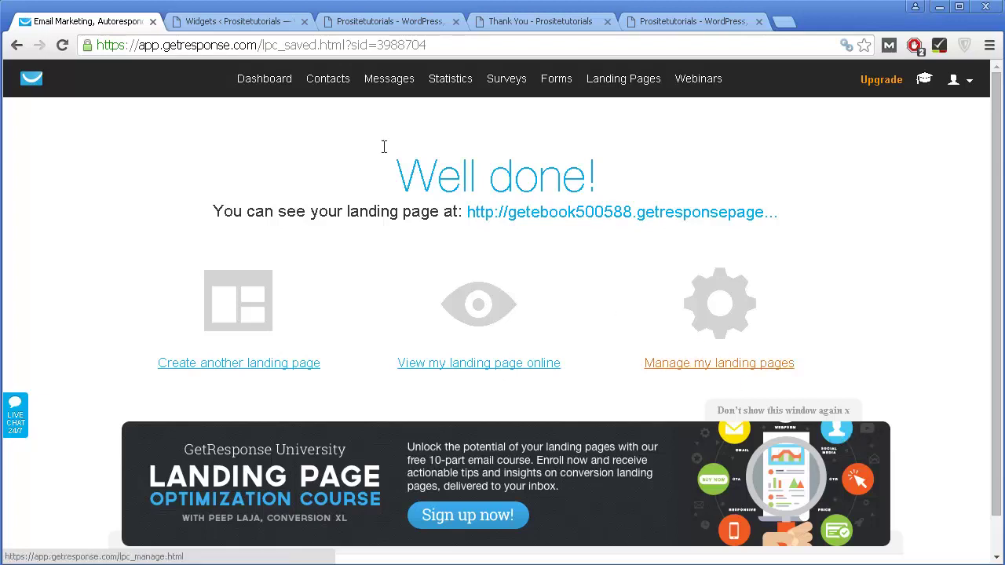
Step: Open Email Analytics from Statistics, which reports no newsletters yet
mouse_move(416, 94)
mouse_move(434, 80)
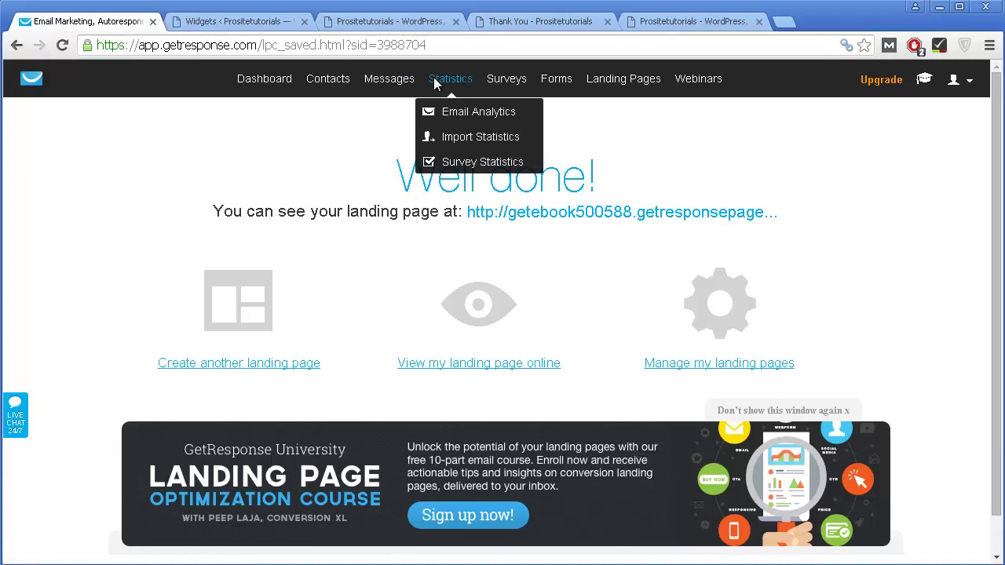
left_click(442, 112)
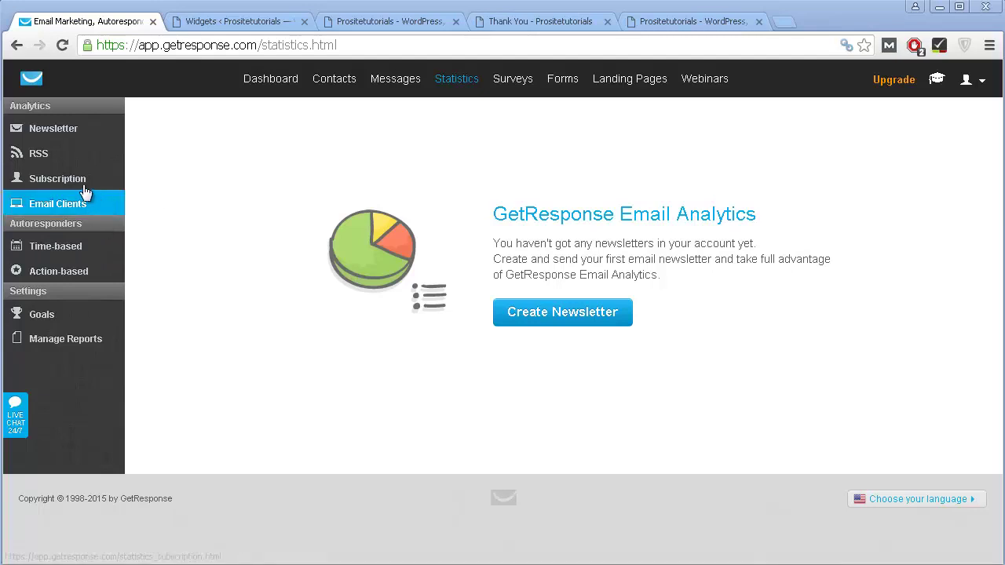
Step: Open Subscription statistics and look over the +1 API list growth and location map
left_click(52, 182)
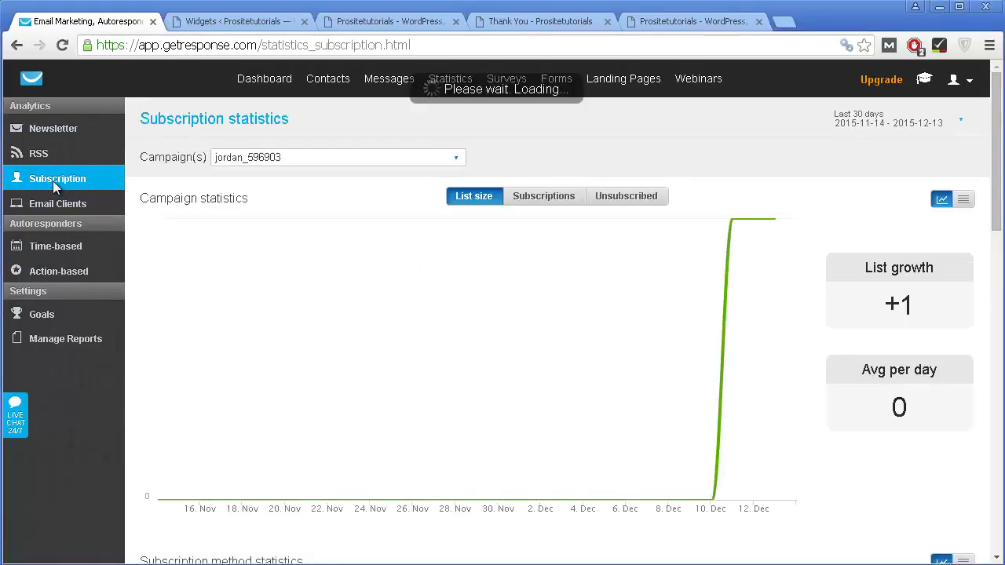
scroll(726, 432, "down", 8)
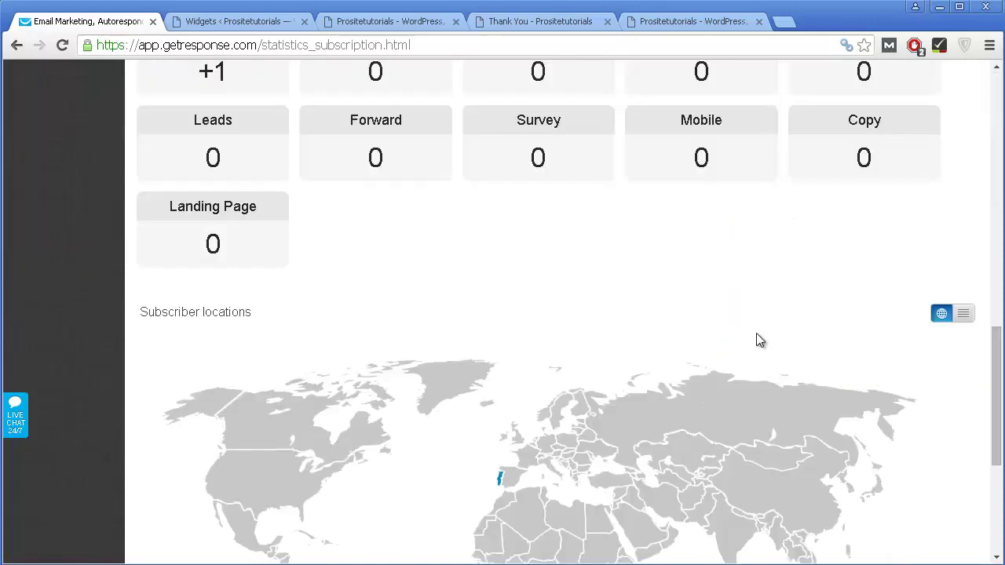
scroll(756, 339, "up", 6)
scroll(748, 325, "up", 3)
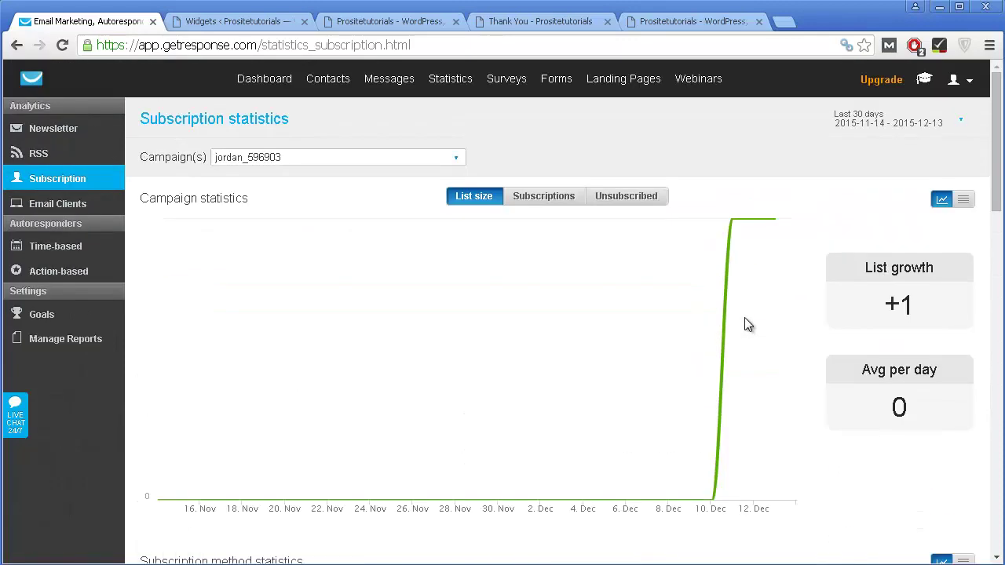
scroll(745, 318, "down", 8)
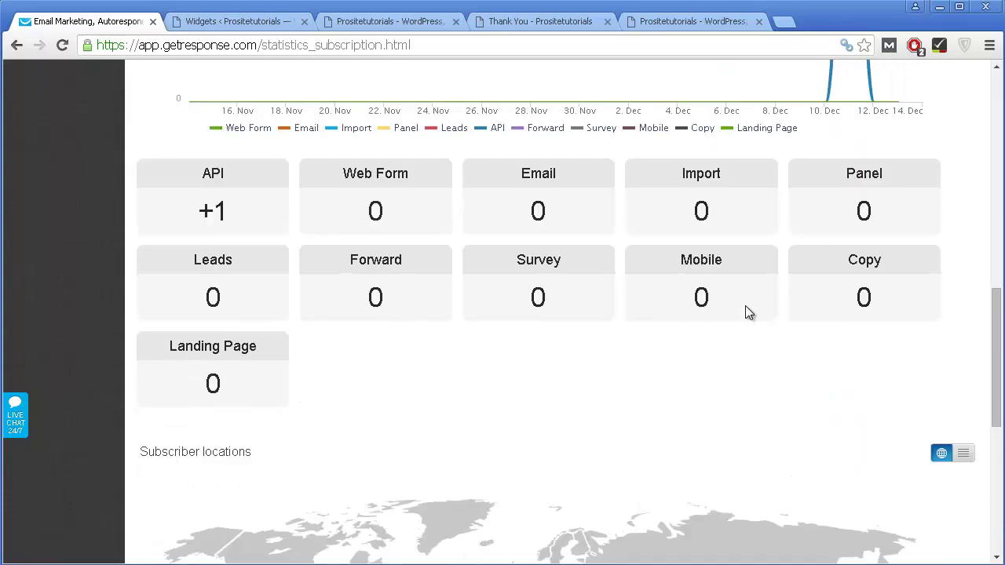
scroll(745, 306, "down", 5)
mouse_move(306, 181)
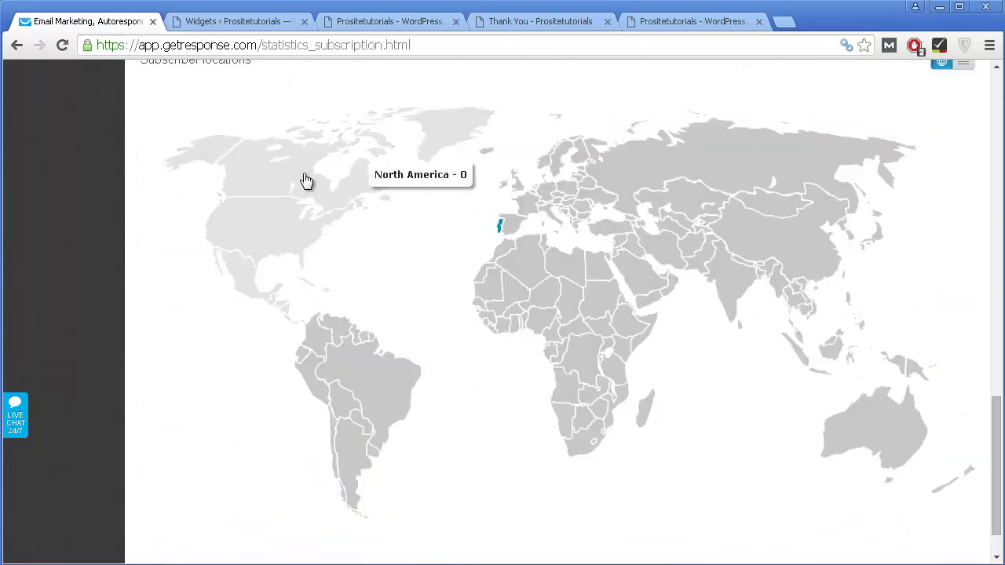
scroll(742, 354, "up", 4)
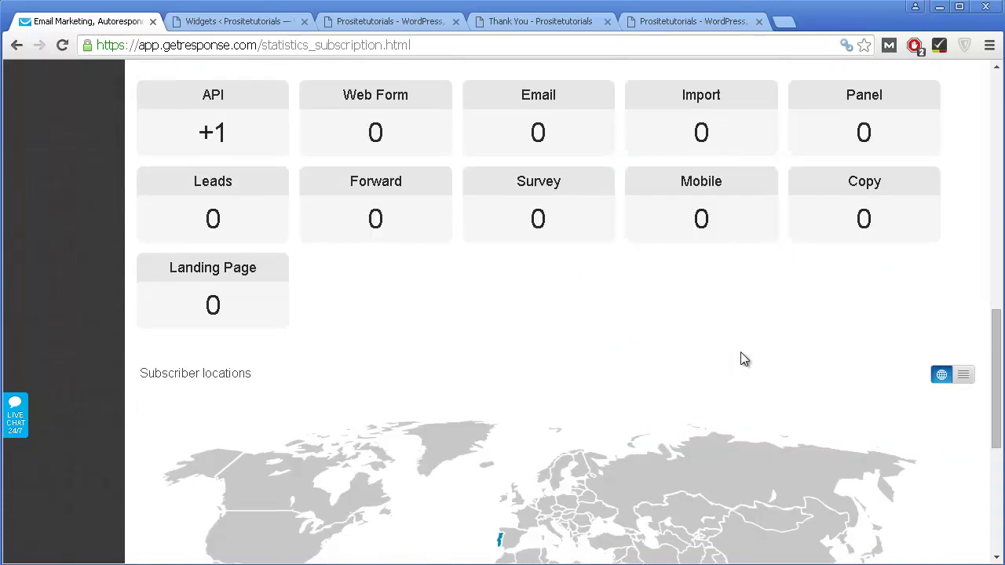
scroll(744, 359, "up", 1)
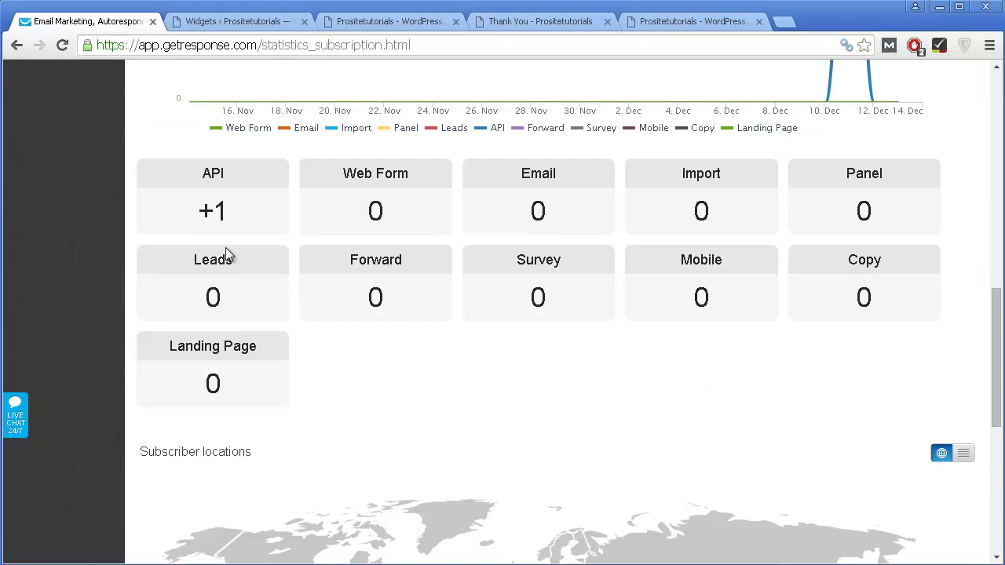
scroll(415, 280, "down", 1)
scroll(426, 259, "up", 7)
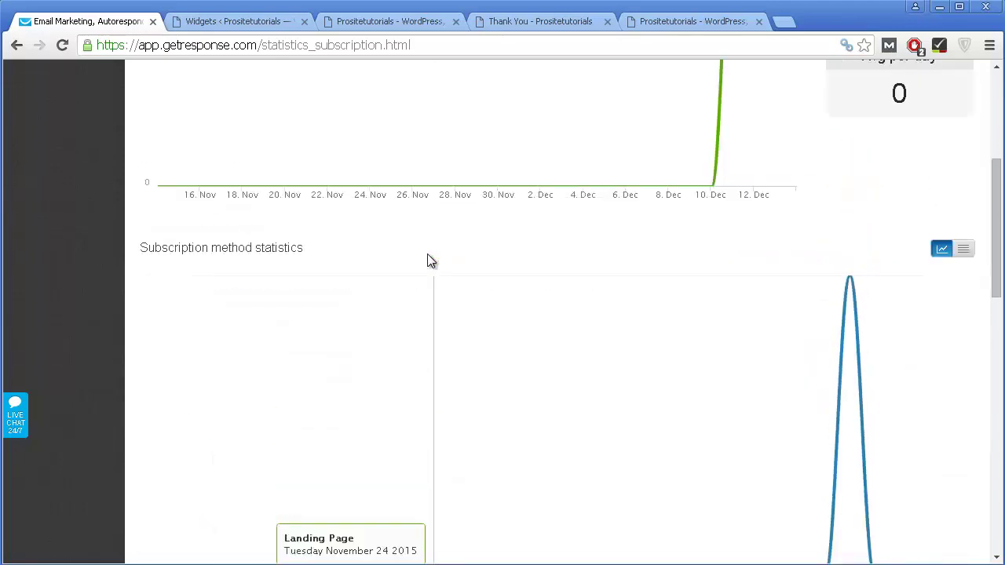
scroll(430, 261, "up", 4)
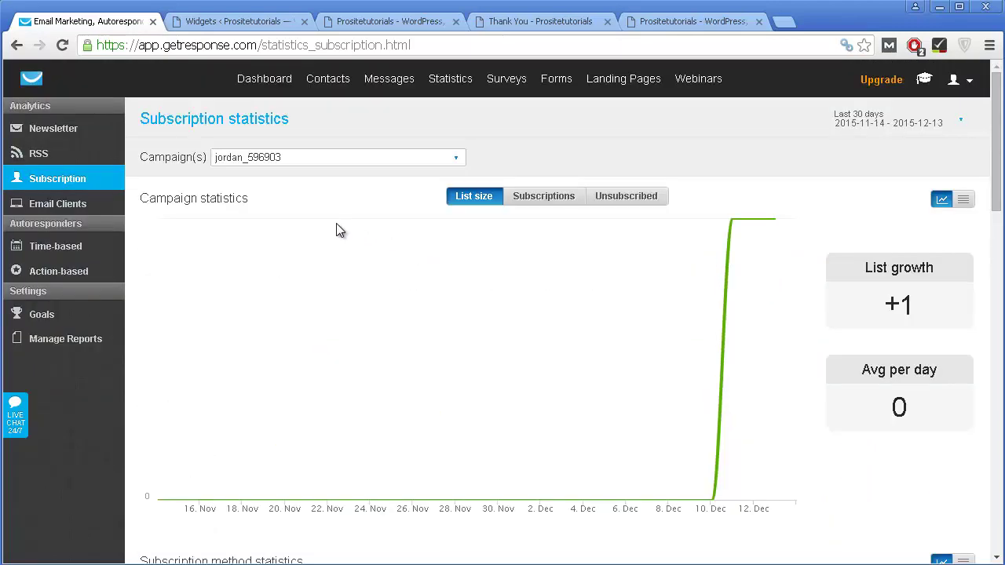
Step: Open Time-based autoresponder statistics and check the campaign list for test_campaign658
left_click(55, 247)
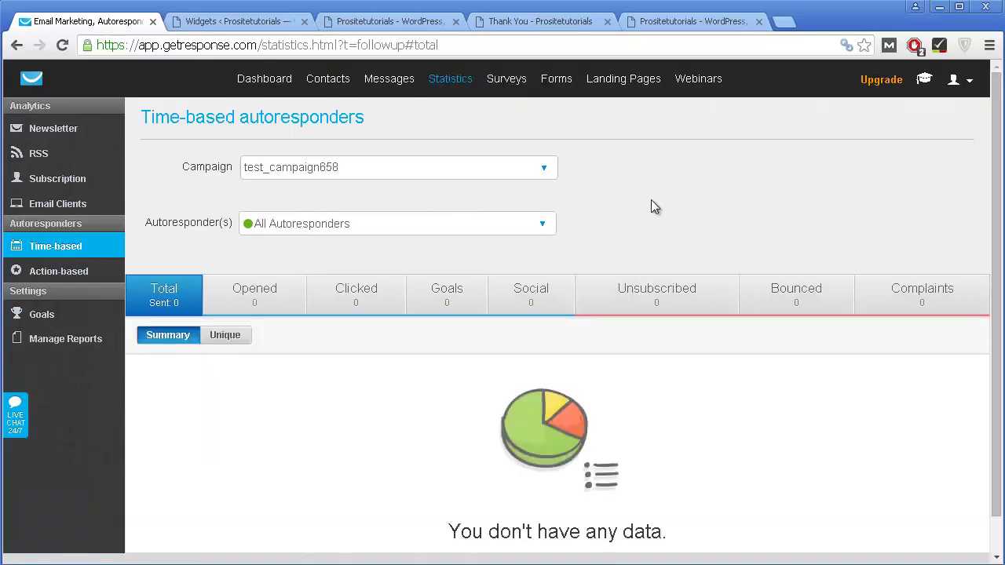
left_click(366, 168)
scroll(730, 331, "down", 1)
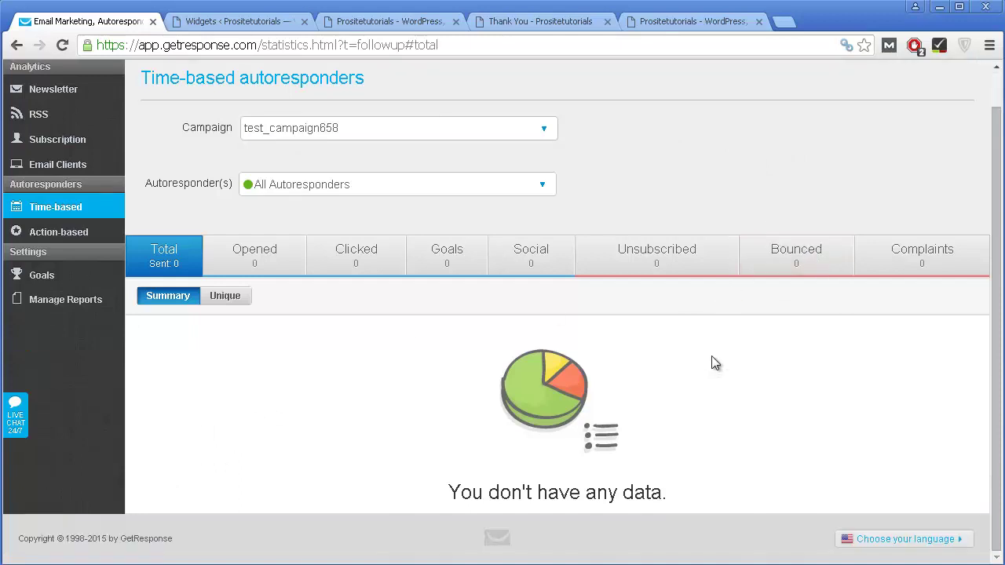